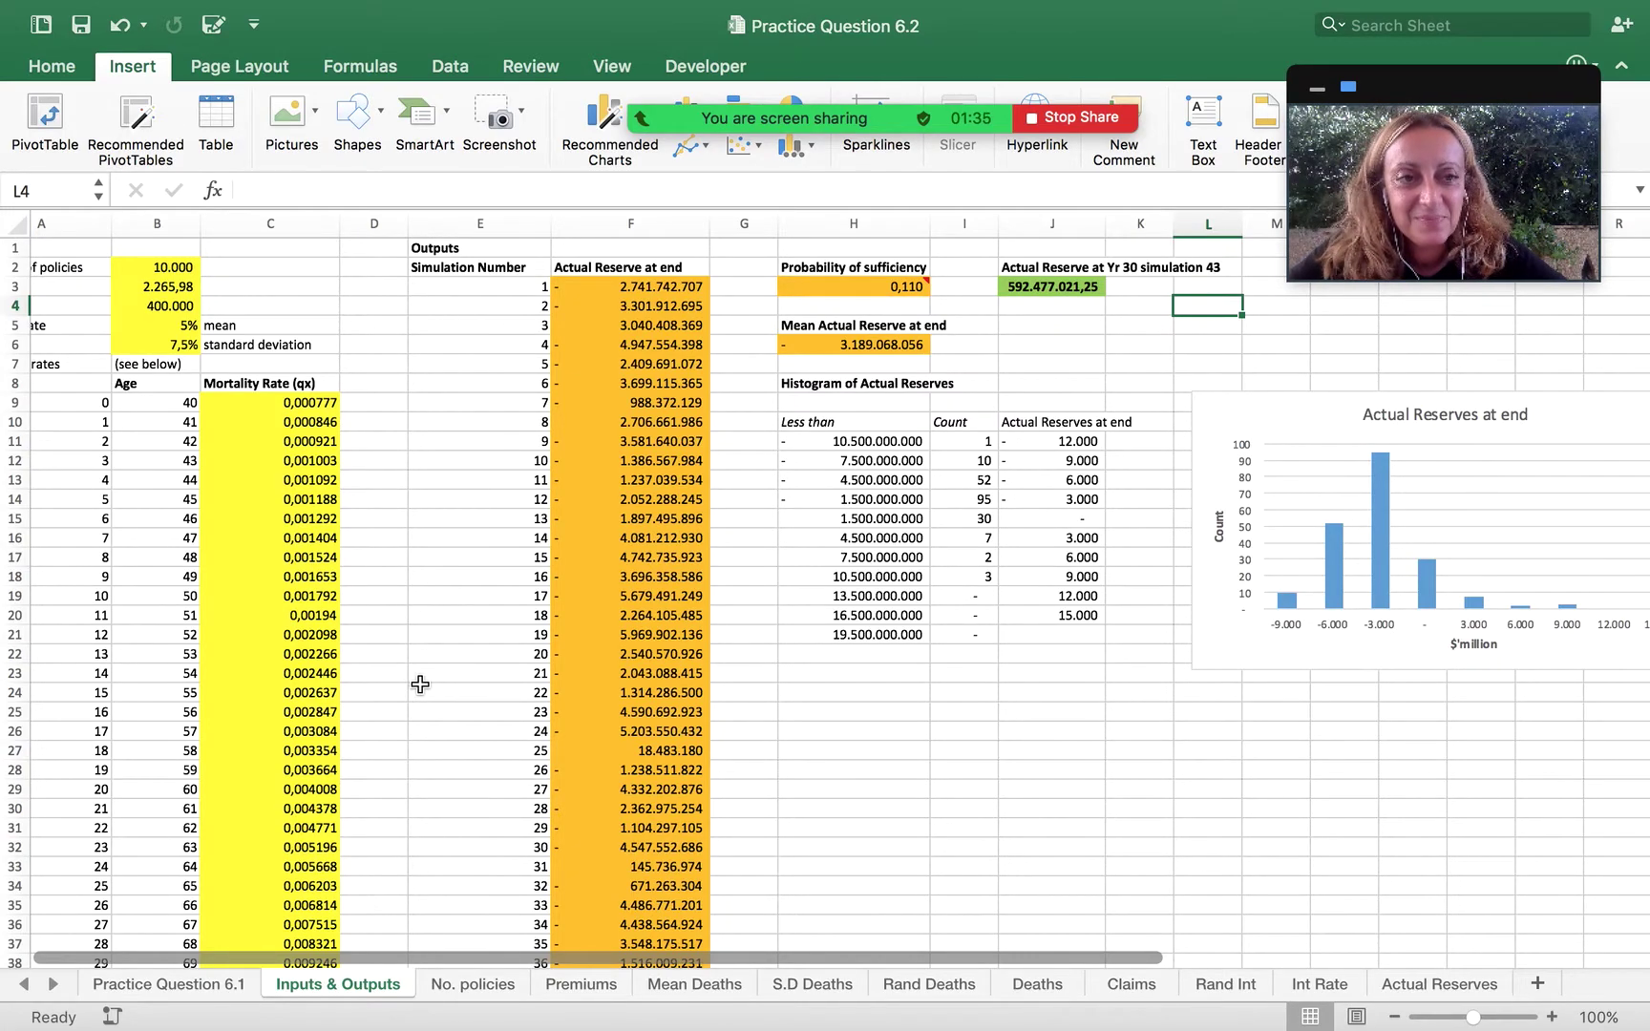
# Check the starting age of 40 in B9 on the Inputs & Outputs sheet.
pyautogui.click(168, 401)
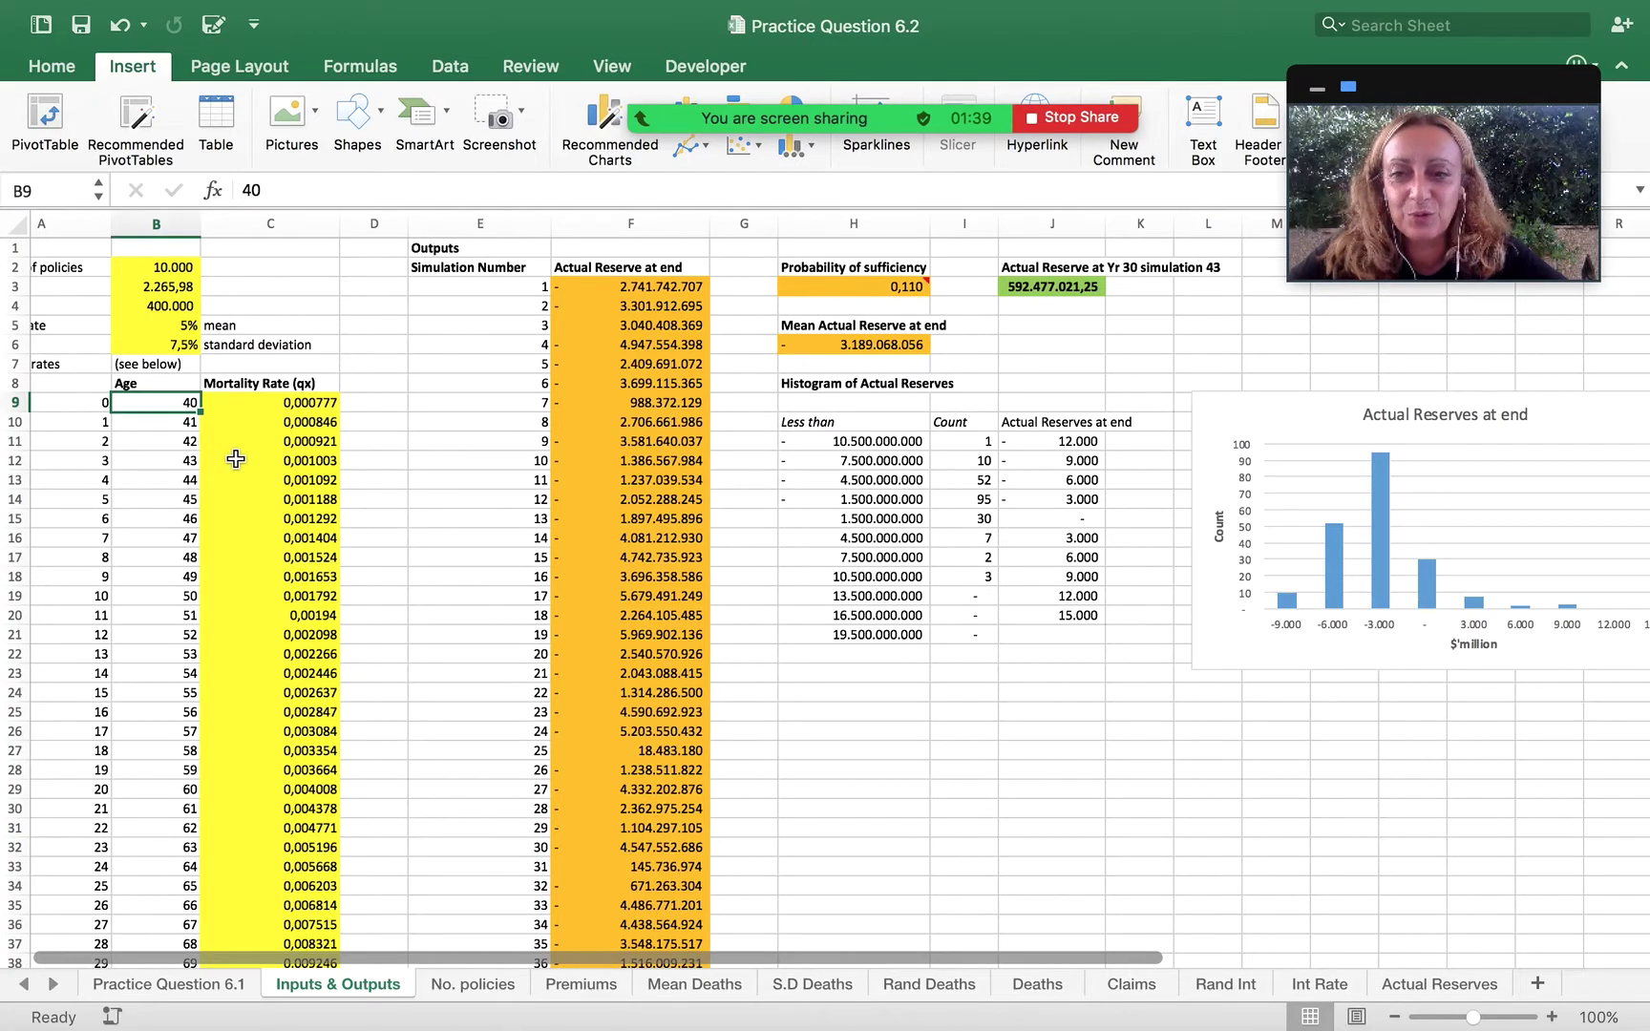
pyautogui.hscroll(-2, 238, 459)
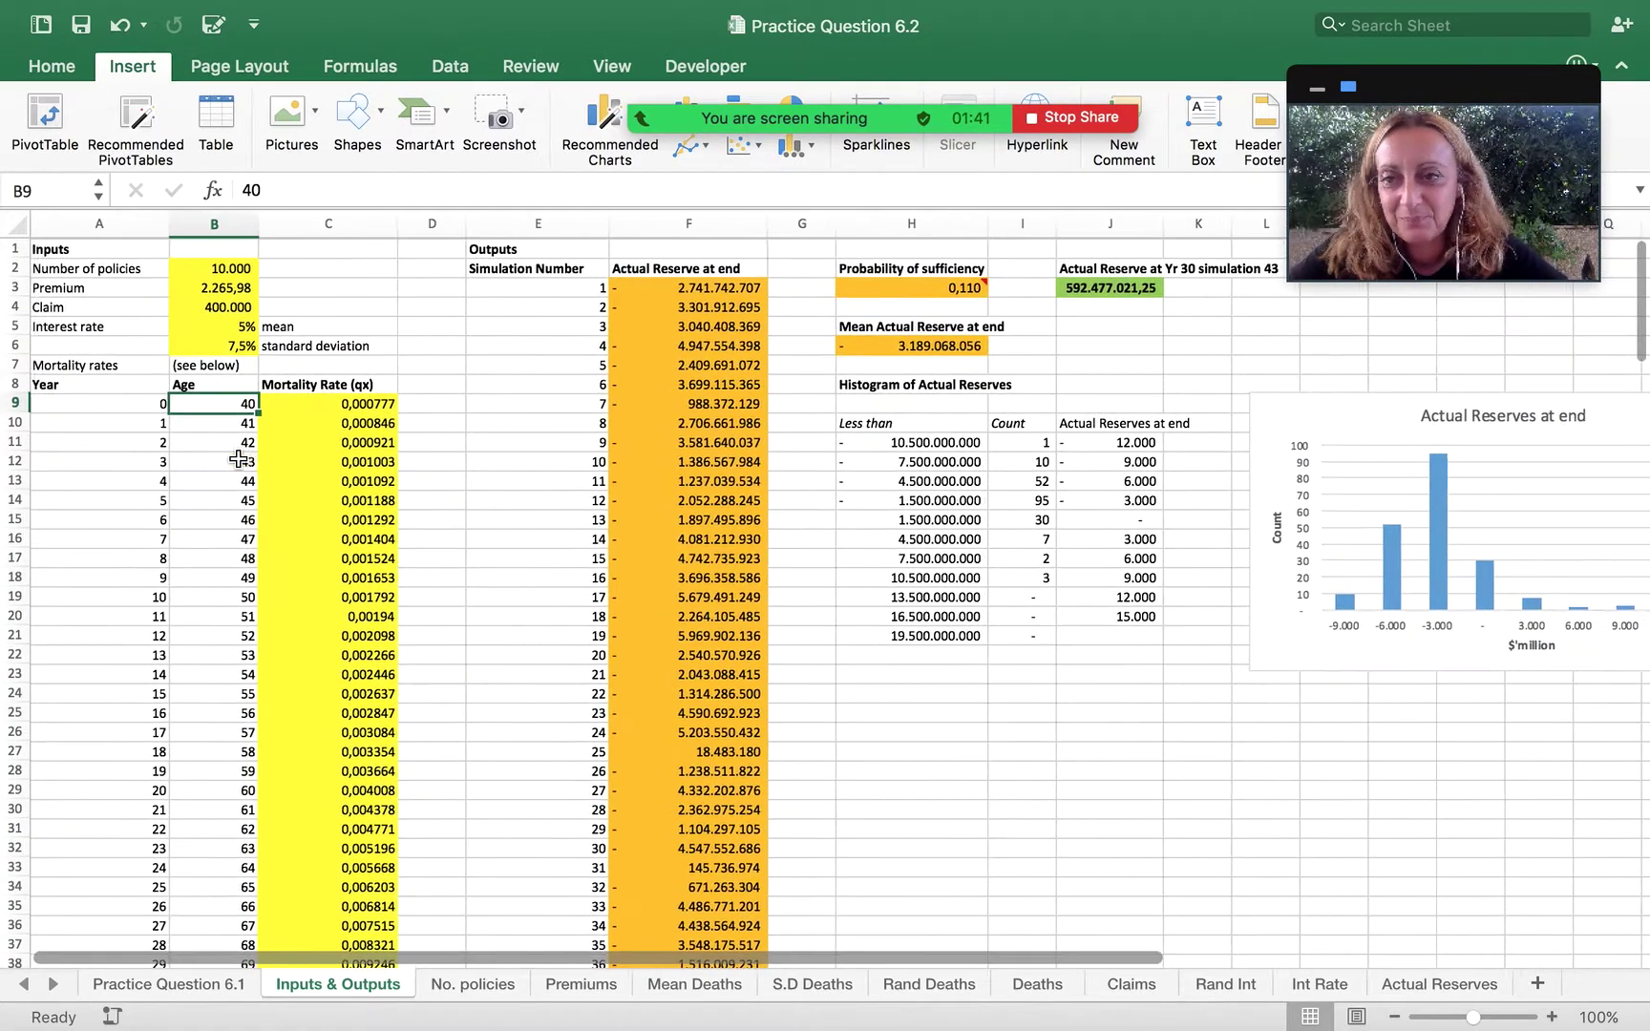
pyautogui.hscroll(2, 237, 460)
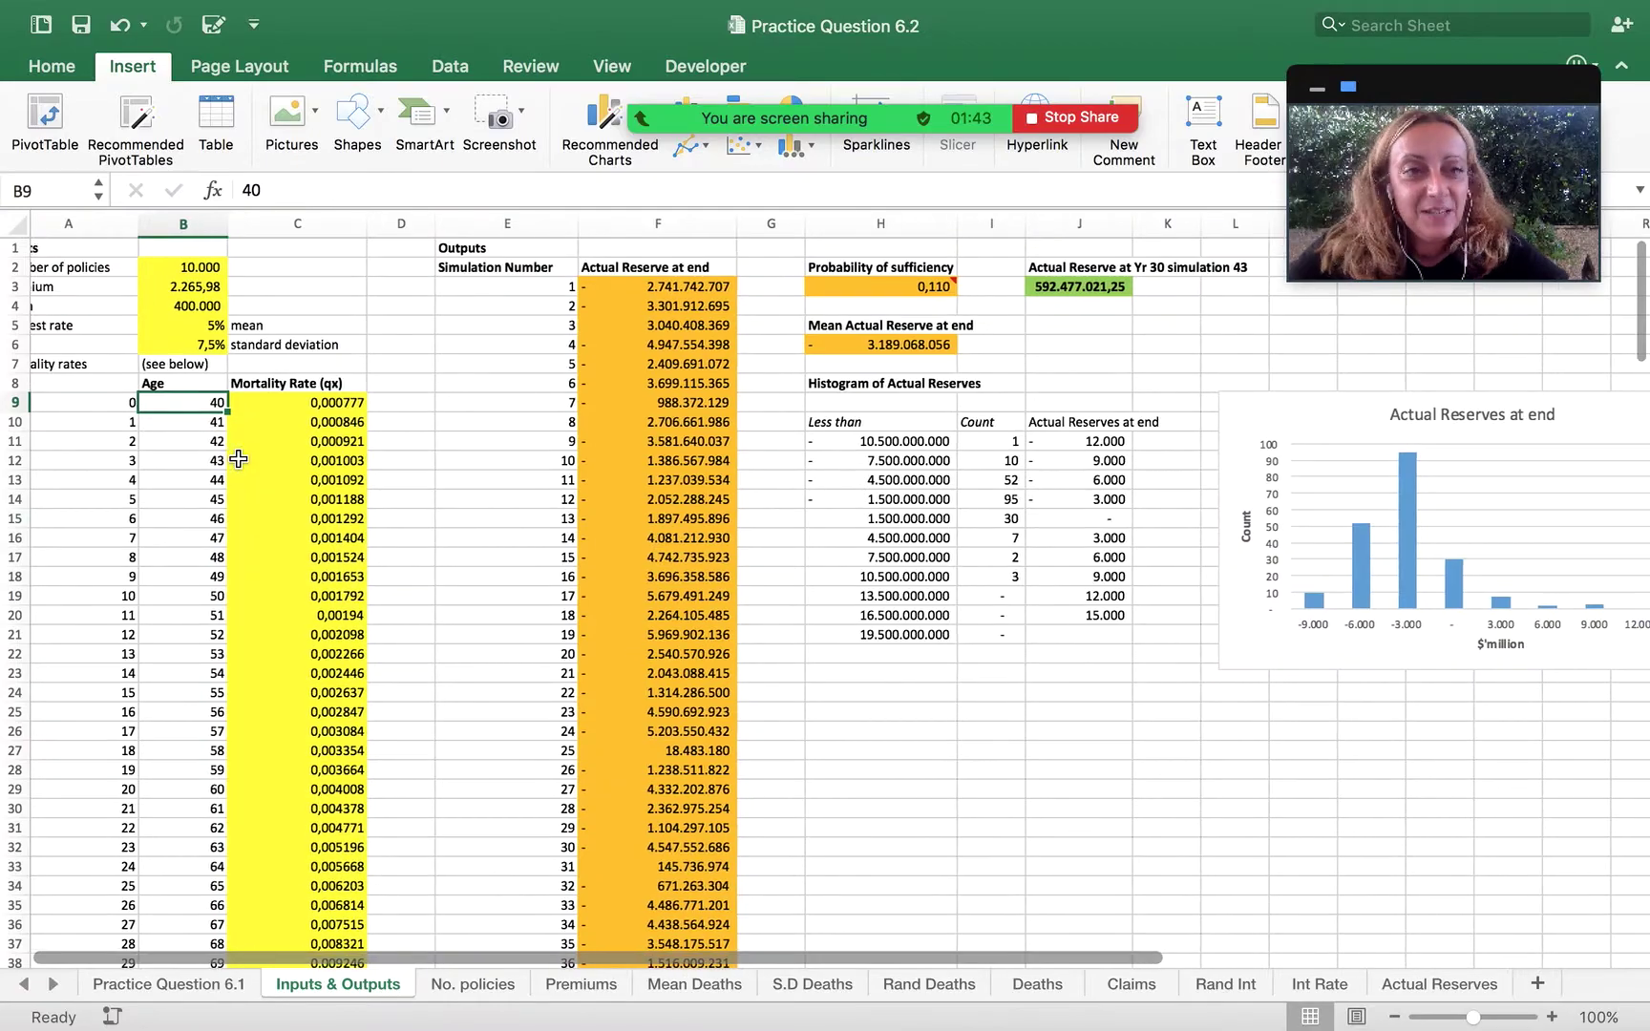
pyautogui.hscroll(-2, 237, 459)
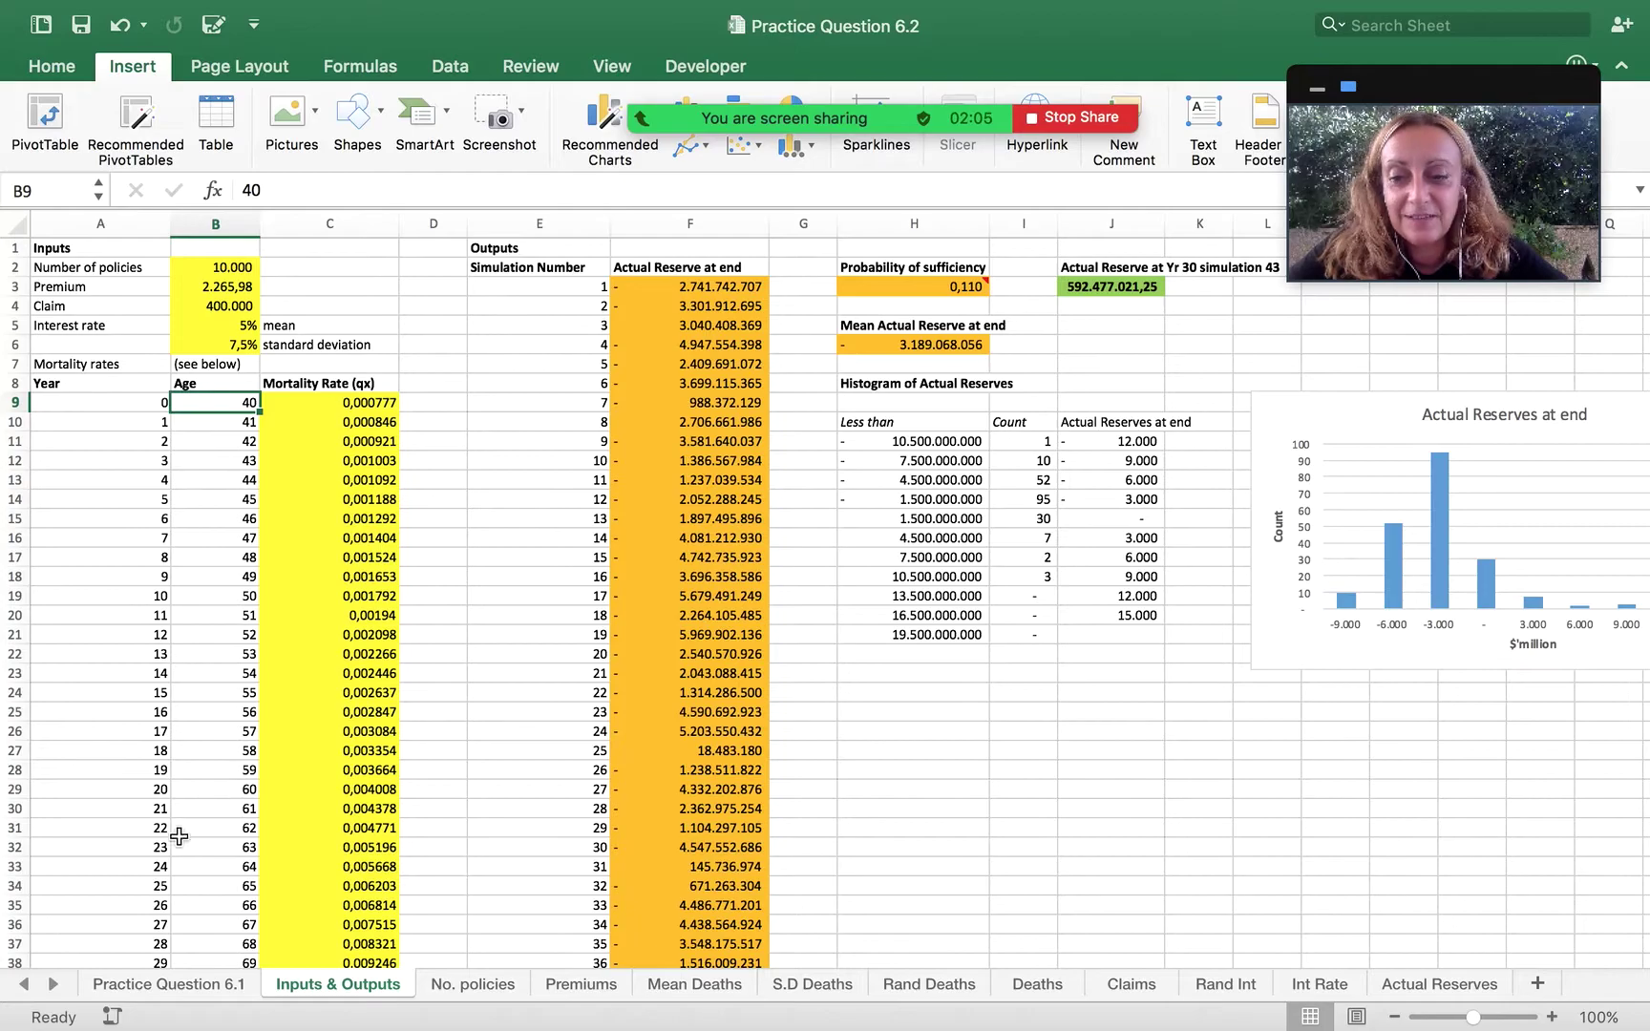
# On Practice Question 6.1, review the Actual Reserves formulas and the policies, claim amount and age inputs.
pyautogui.click(168, 985)
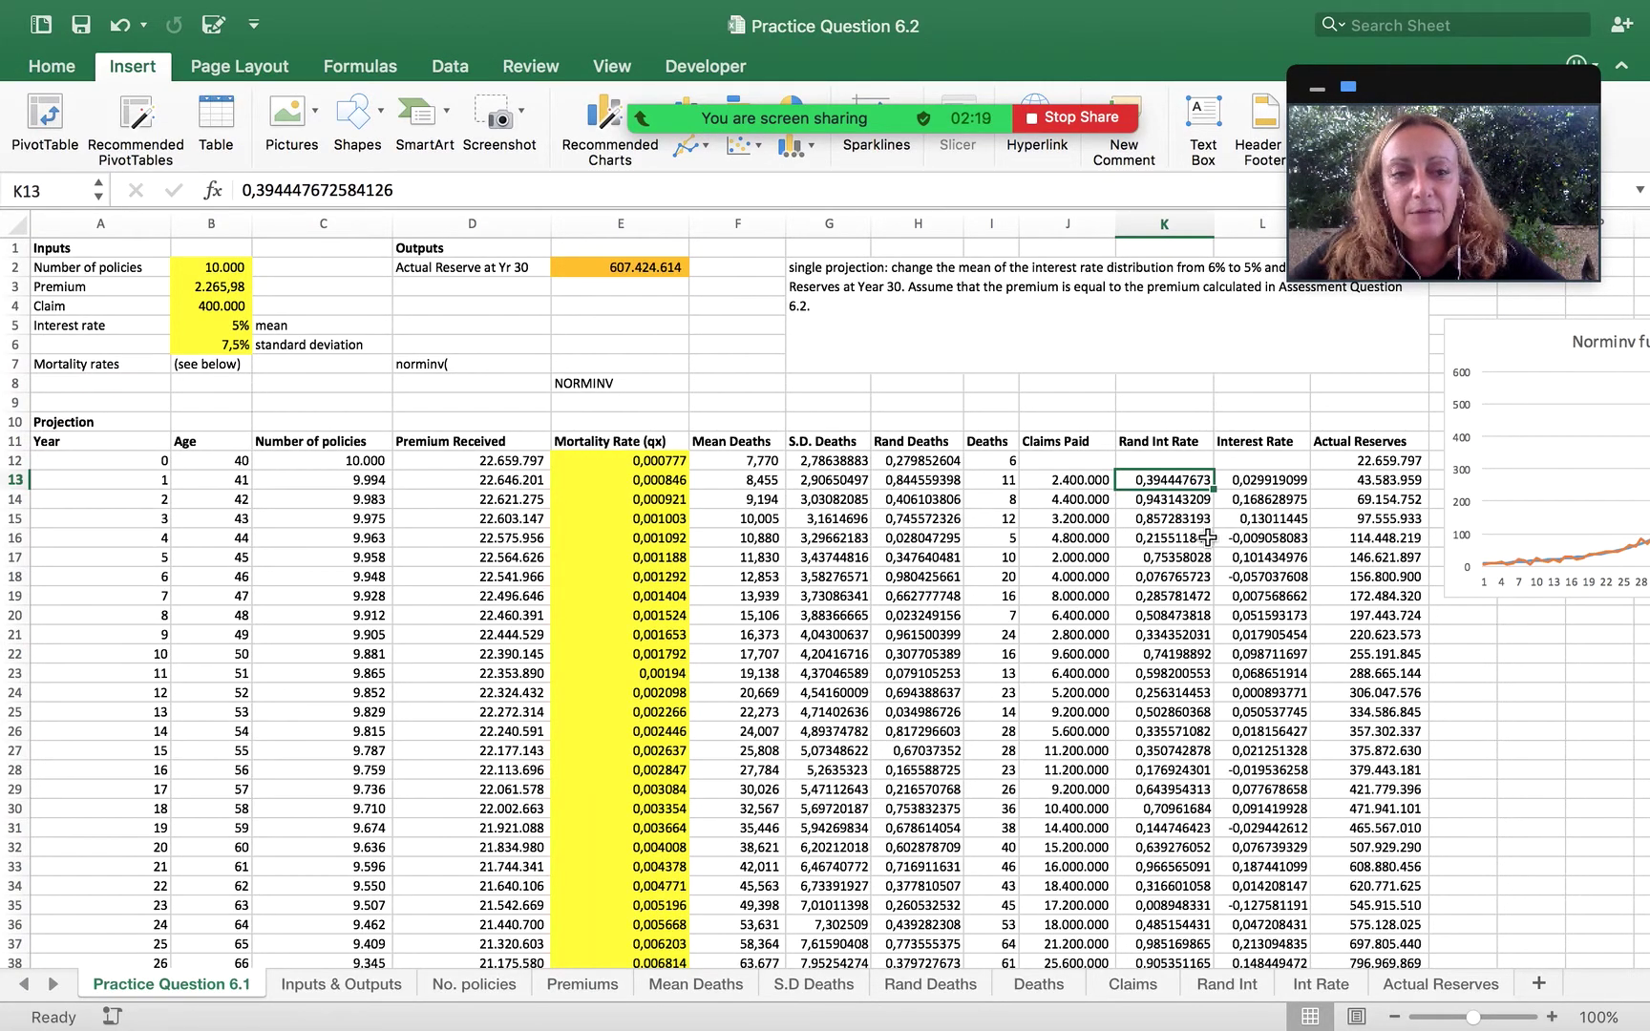
pyautogui.click(1357, 464)
pyautogui.moveTo(1357, 480); pyautogui.dragTo(1375, 827)
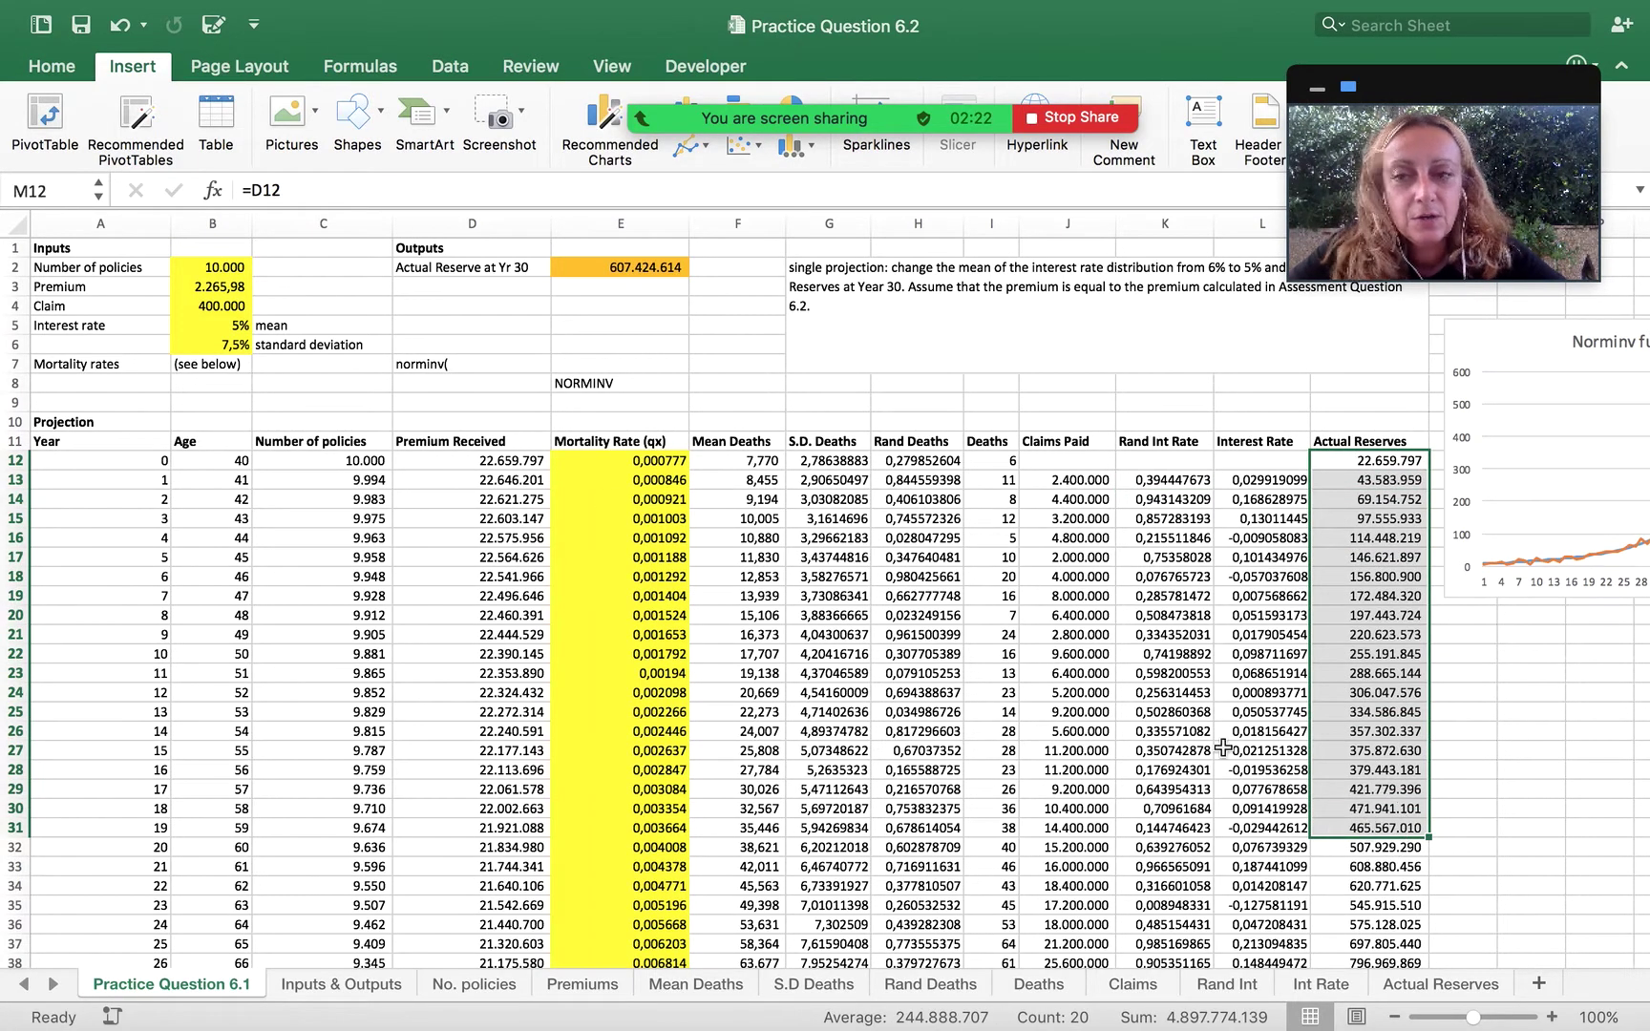
pyautogui.click(219, 268)
pyautogui.click(202, 307)
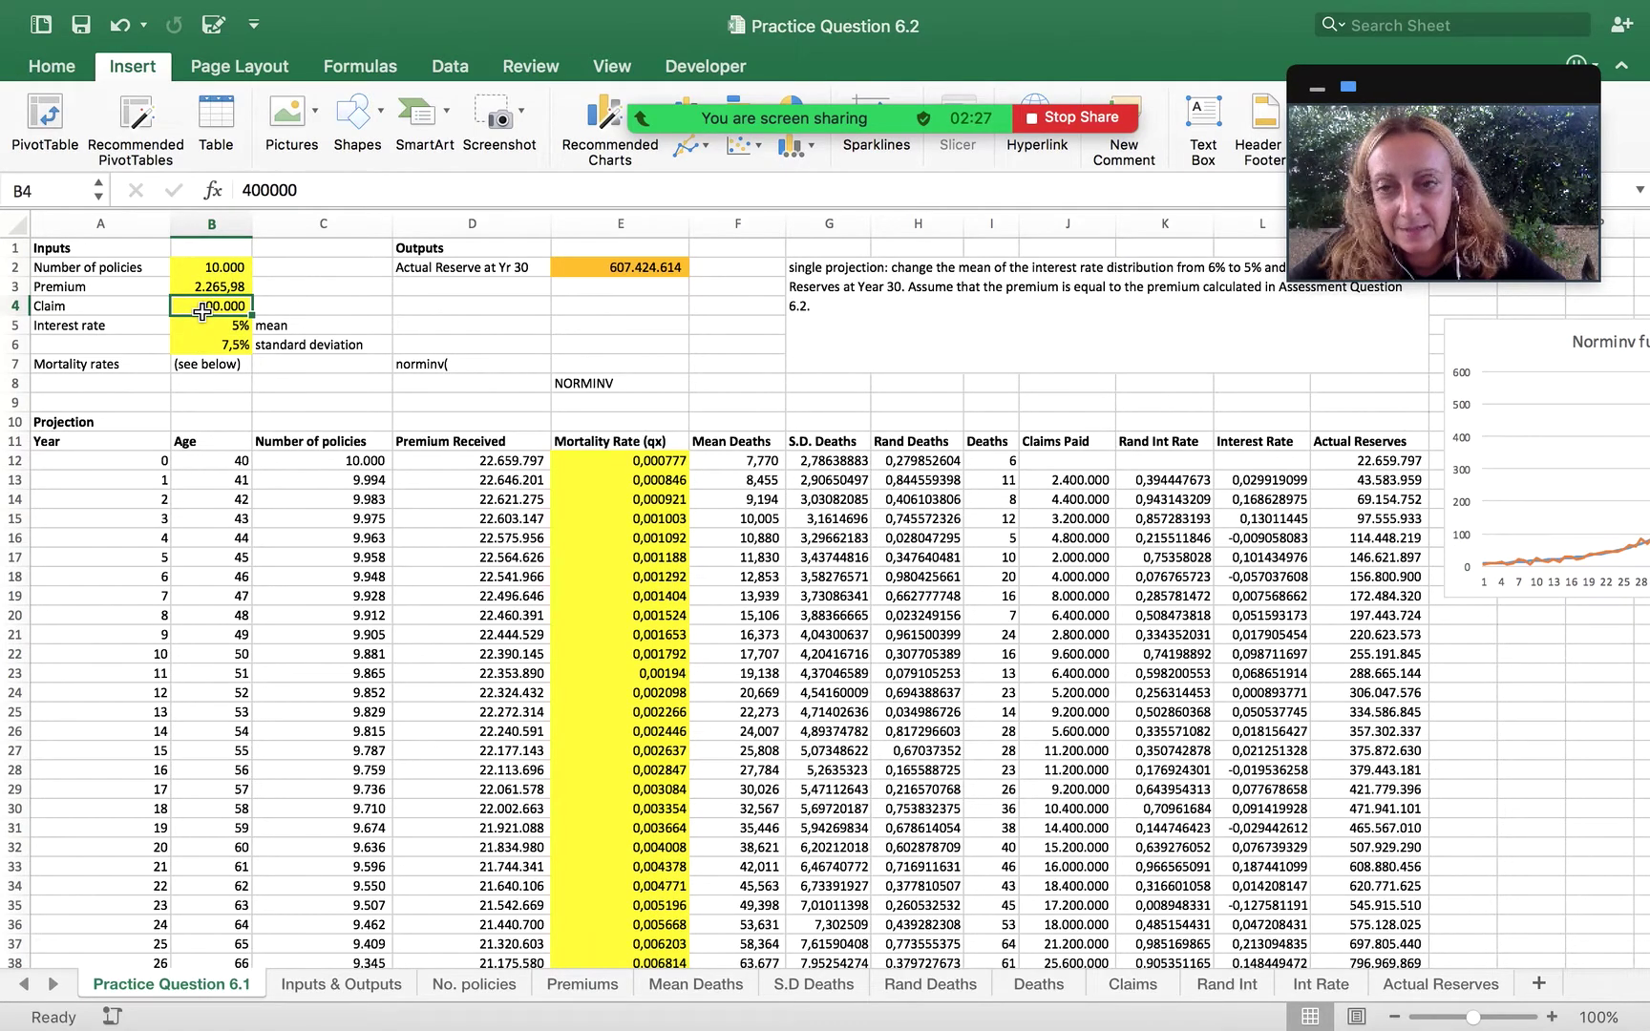
pyautogui.click(219, 465)
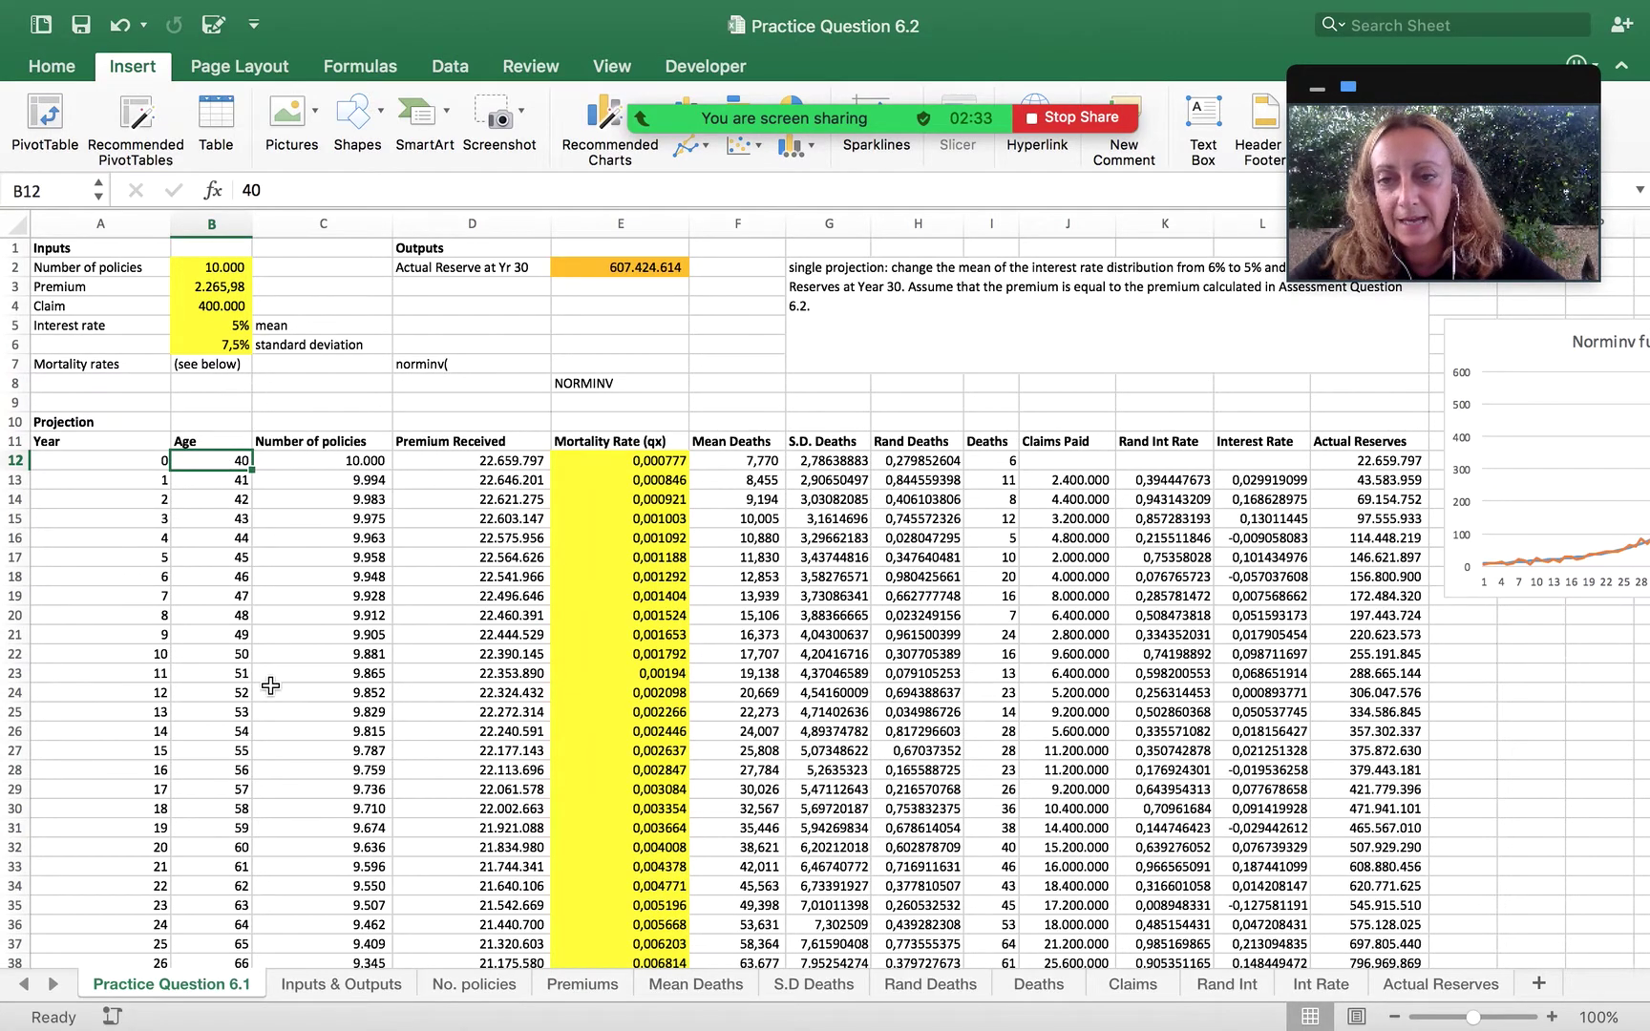
pyautogui.scroll(-15, 270, 685)
pyautogui.scroll(15, 270, 685)
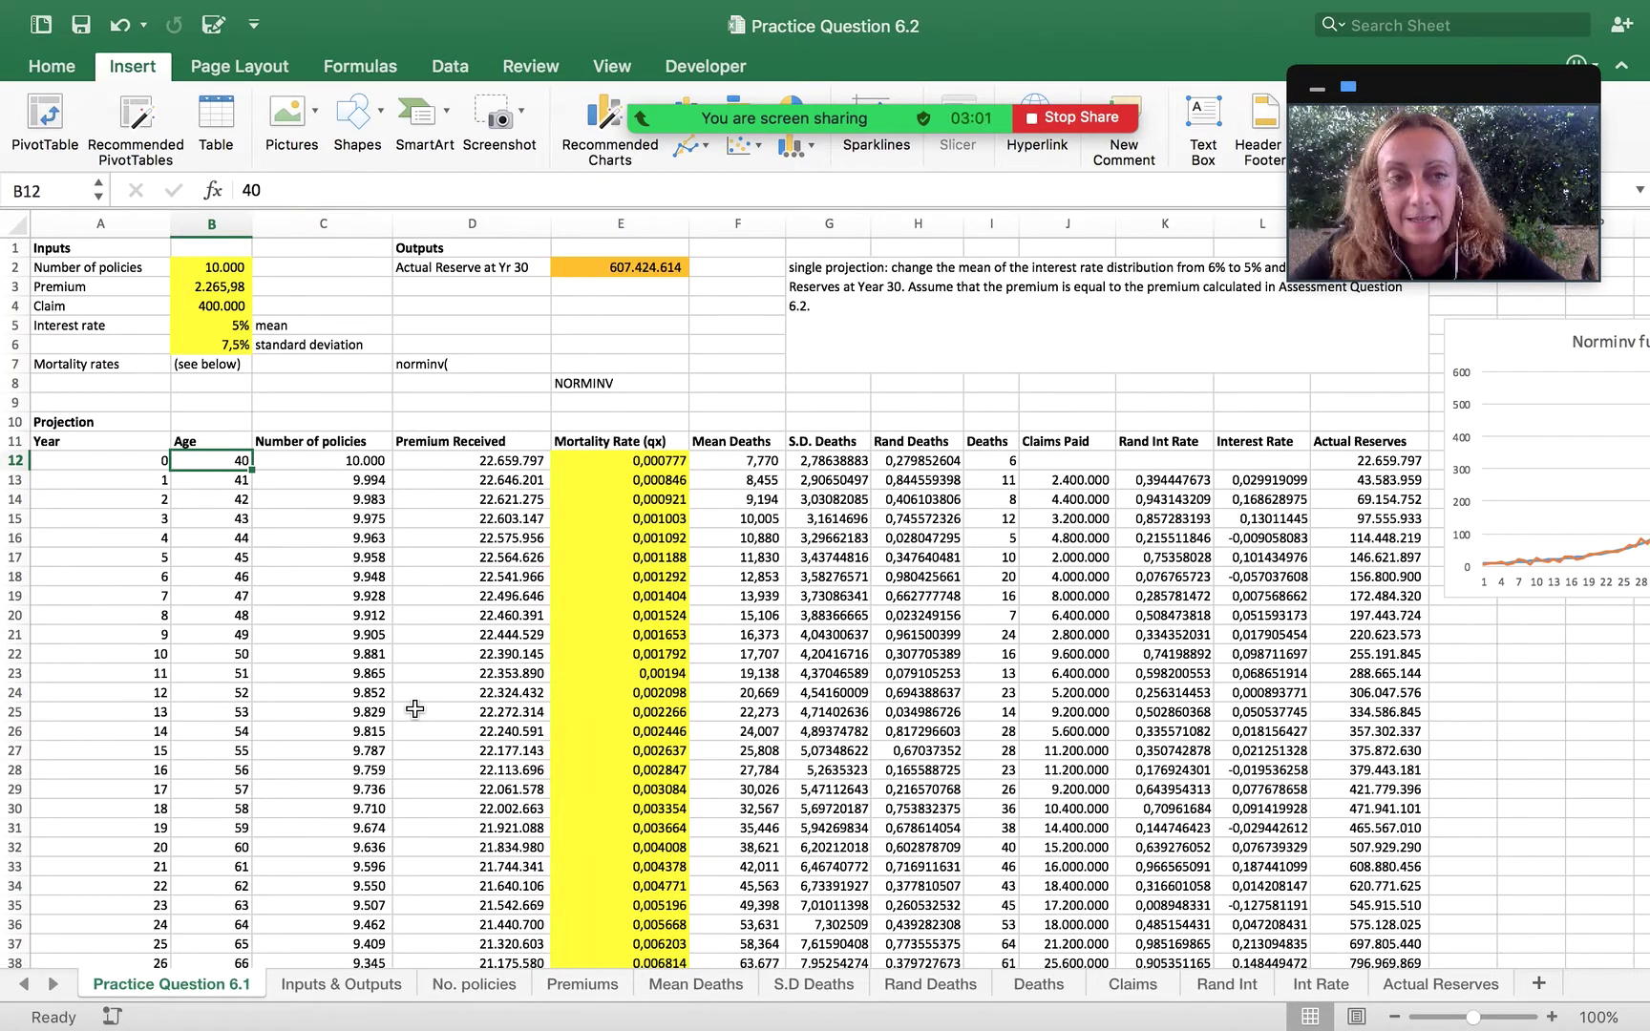
# Inspect year 0, age 40 and mortality rate 0,000777 on Inputs & Outputs, then return to Practice Question 6.1.
pyautogui.click(337, 986)
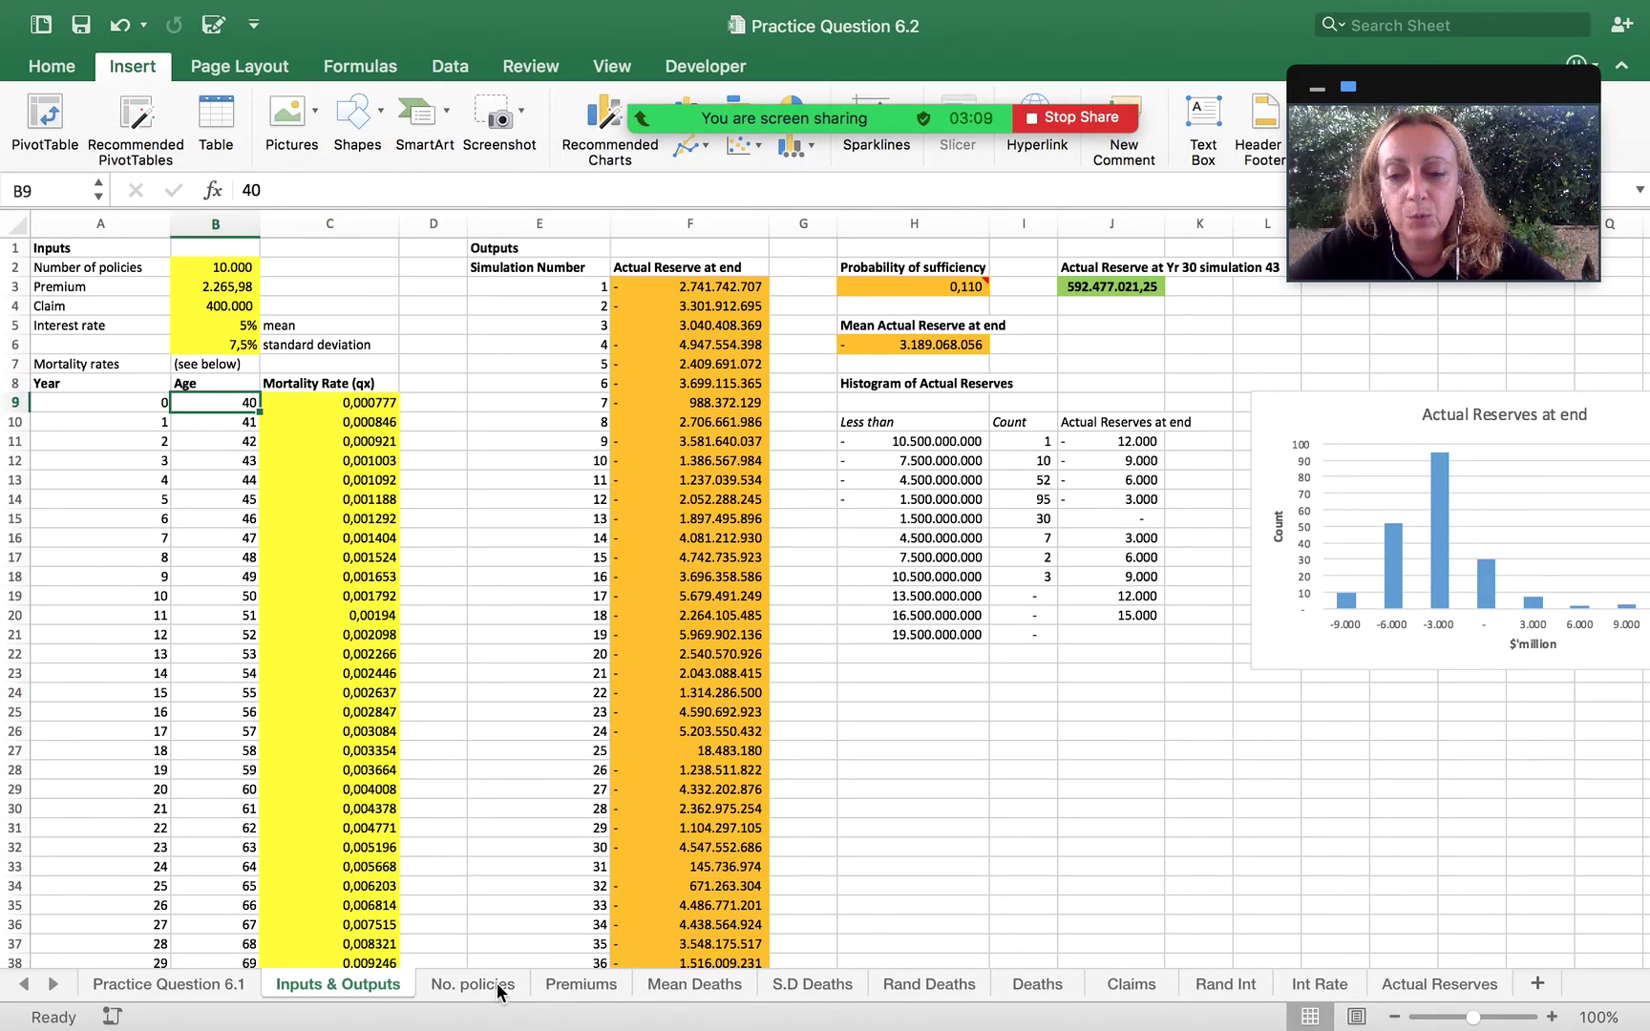
pyautogui.click(177, 986)
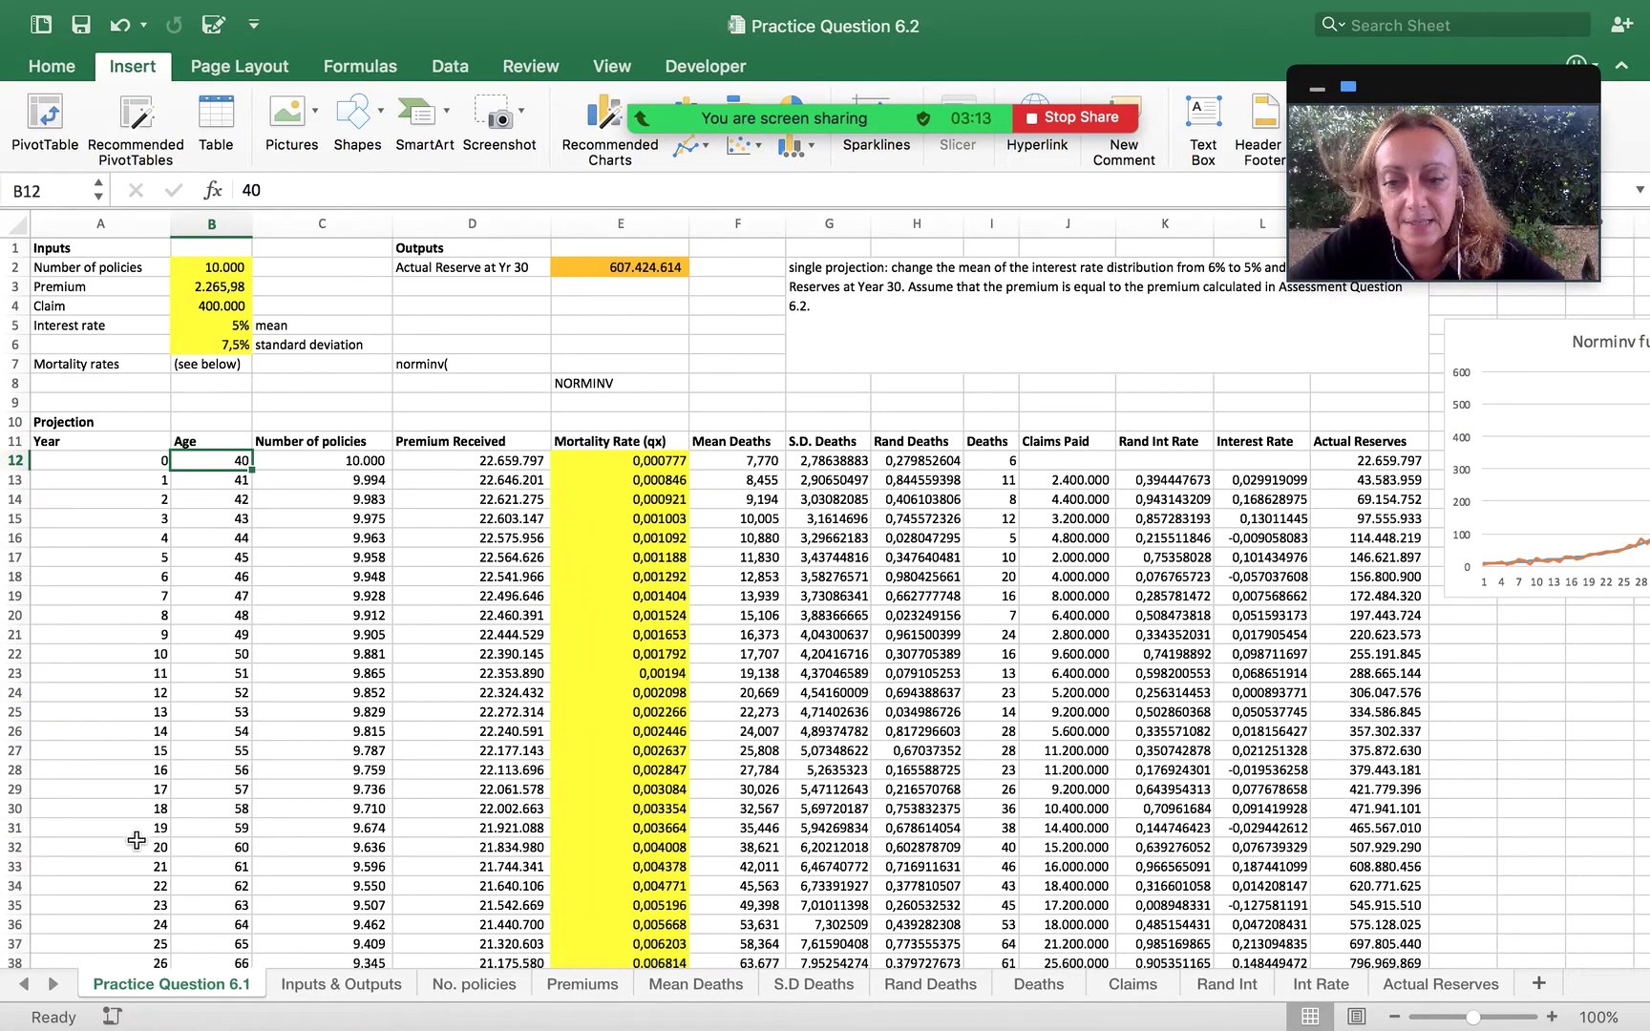
pyautogui.click(346, 984)
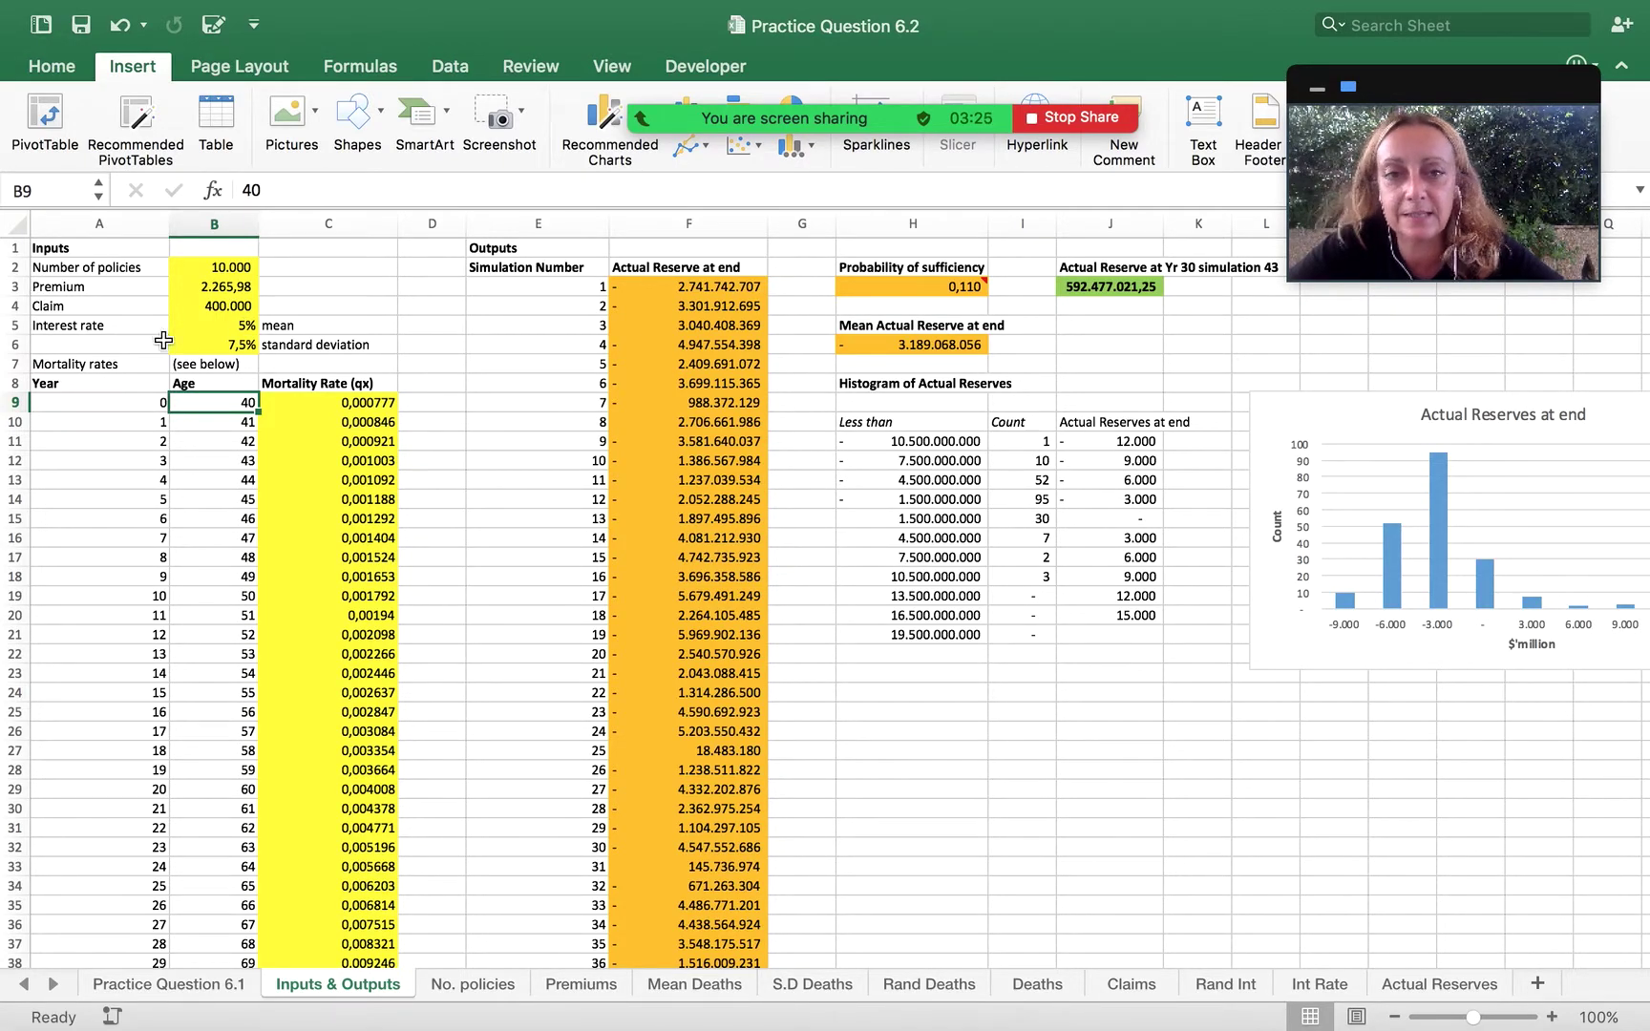
pyautogui.click(123, 406)
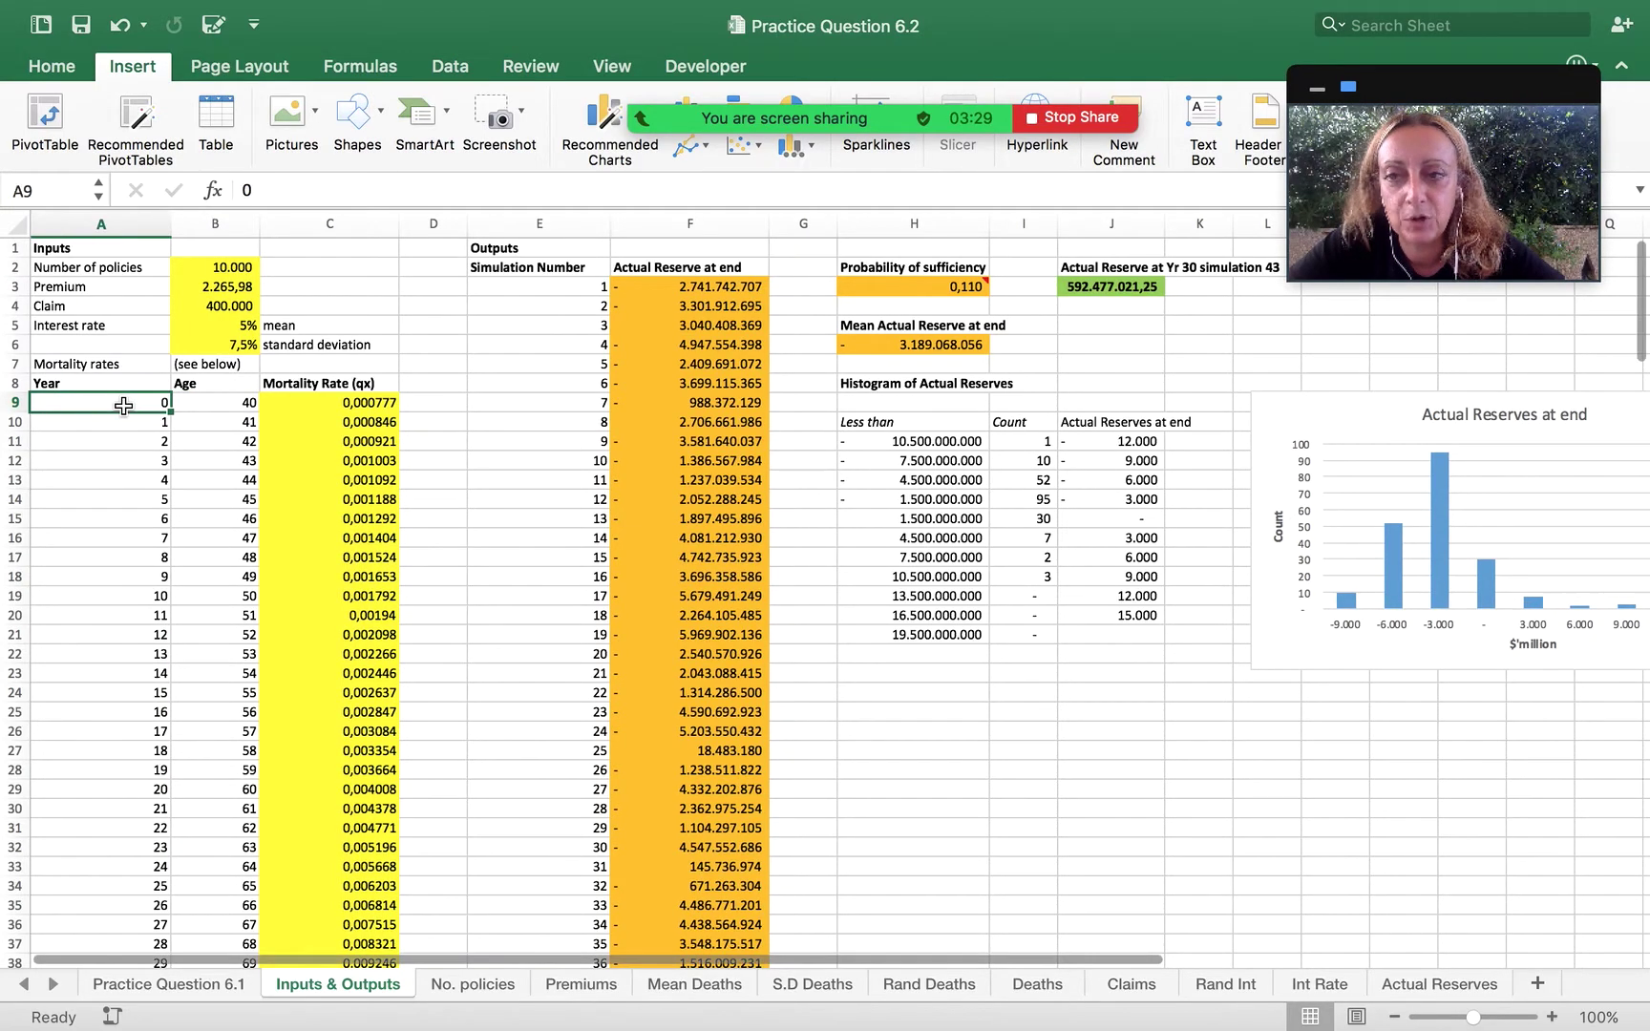
pyautogui.click(209, 405)
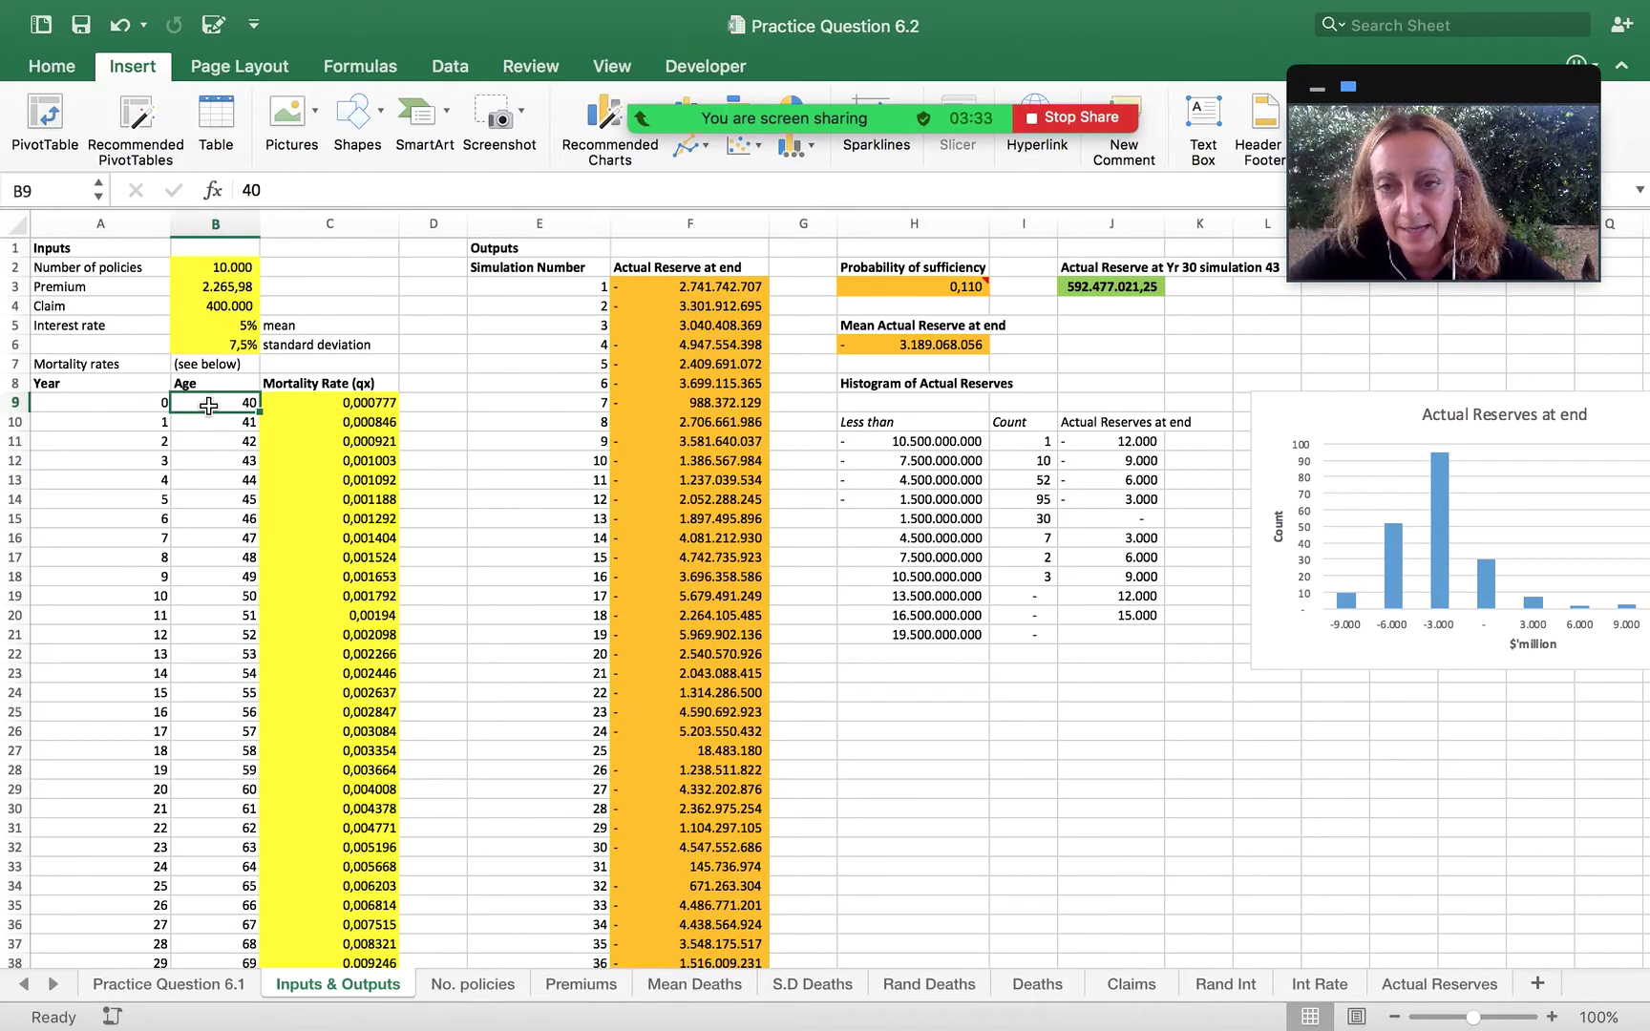
pyautogui.click(332, 407)
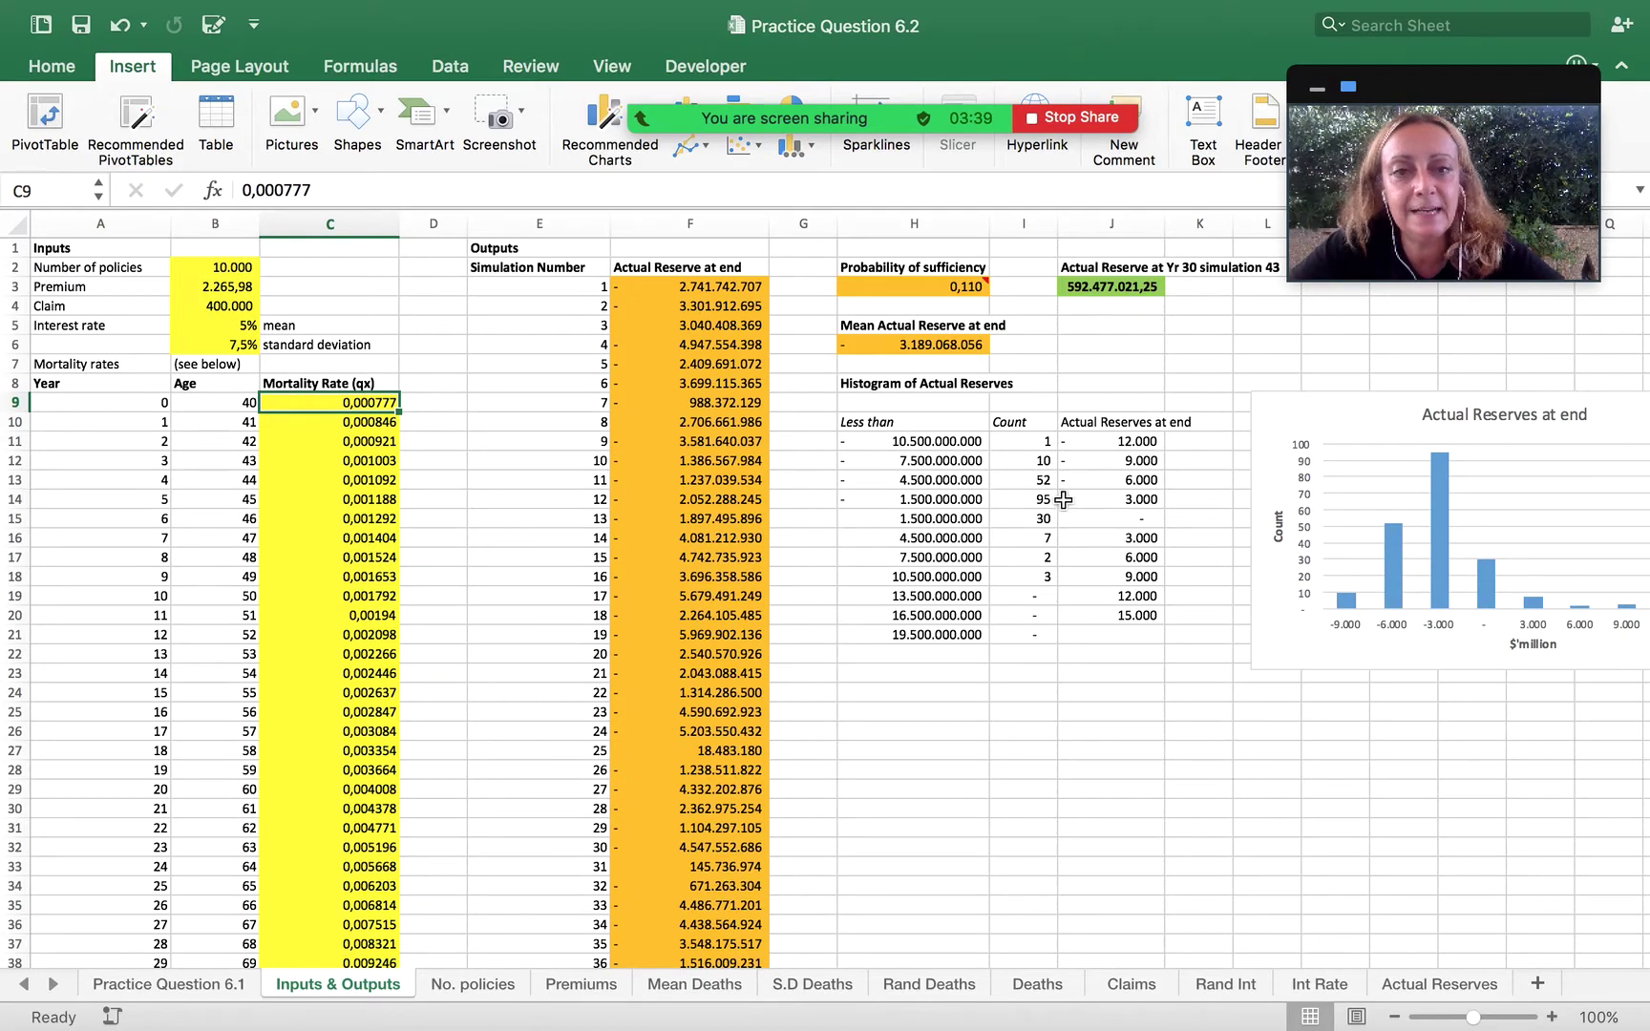
pyautogui.hscroll(5, 947, 748)
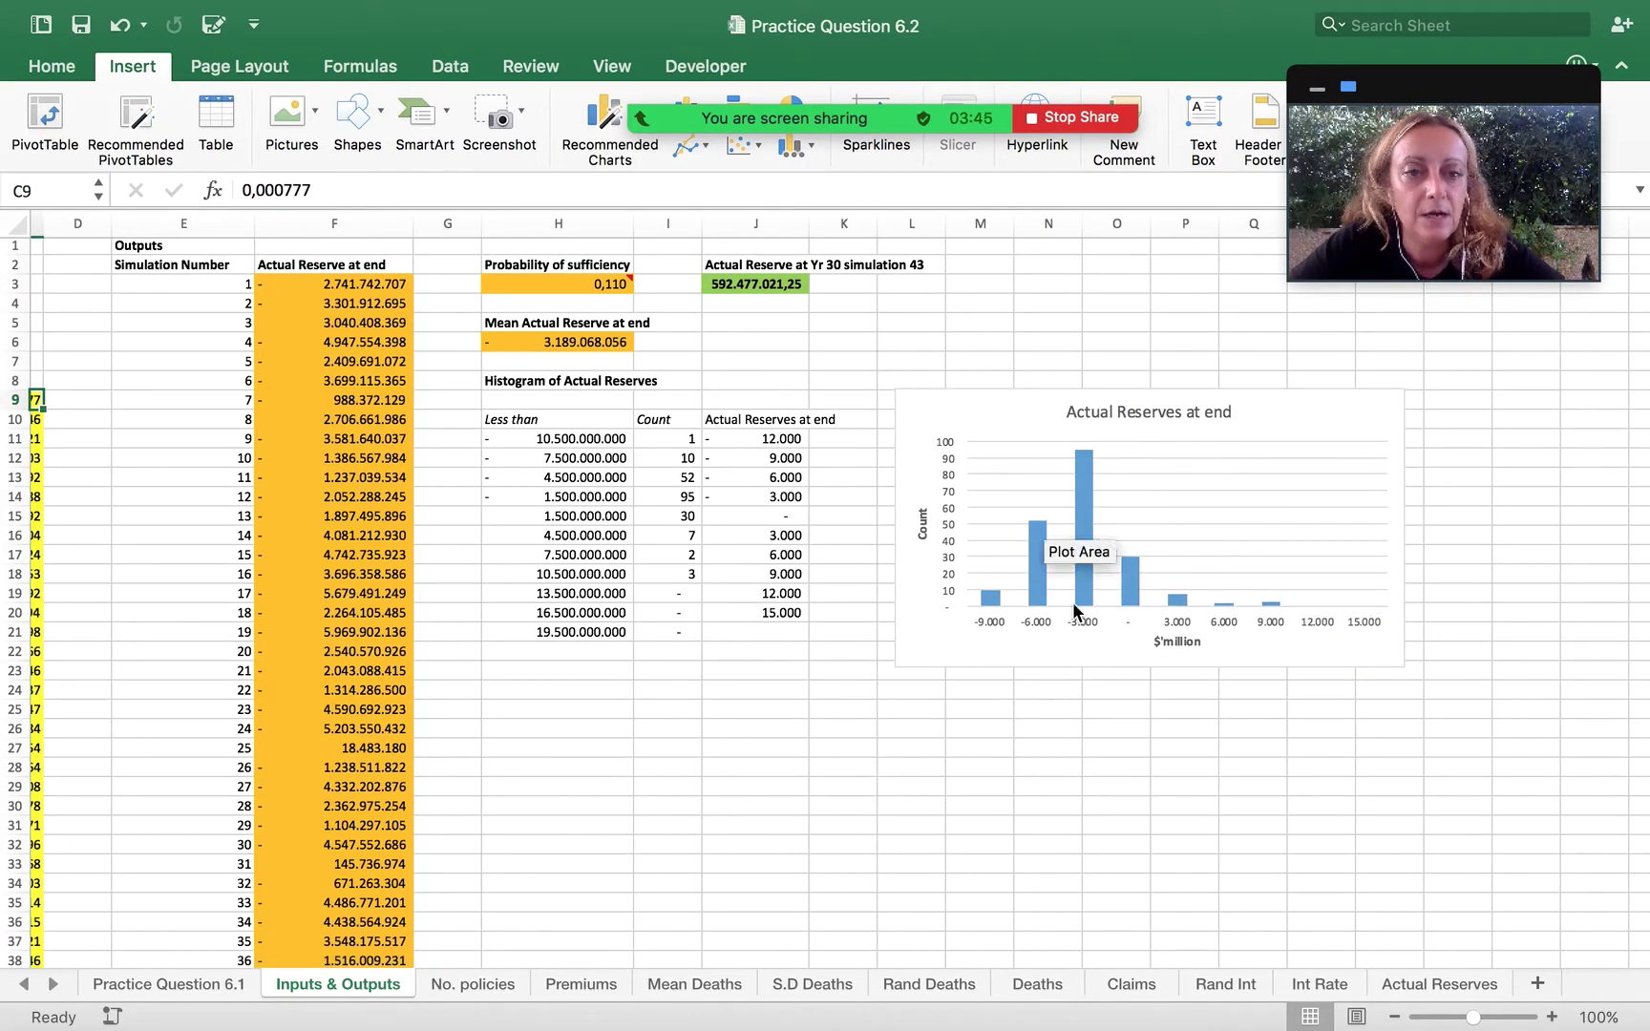
pyautogui.hscroll(-2, 1117, 699)
pyautogui.hscroll(-2, 1117, 700)
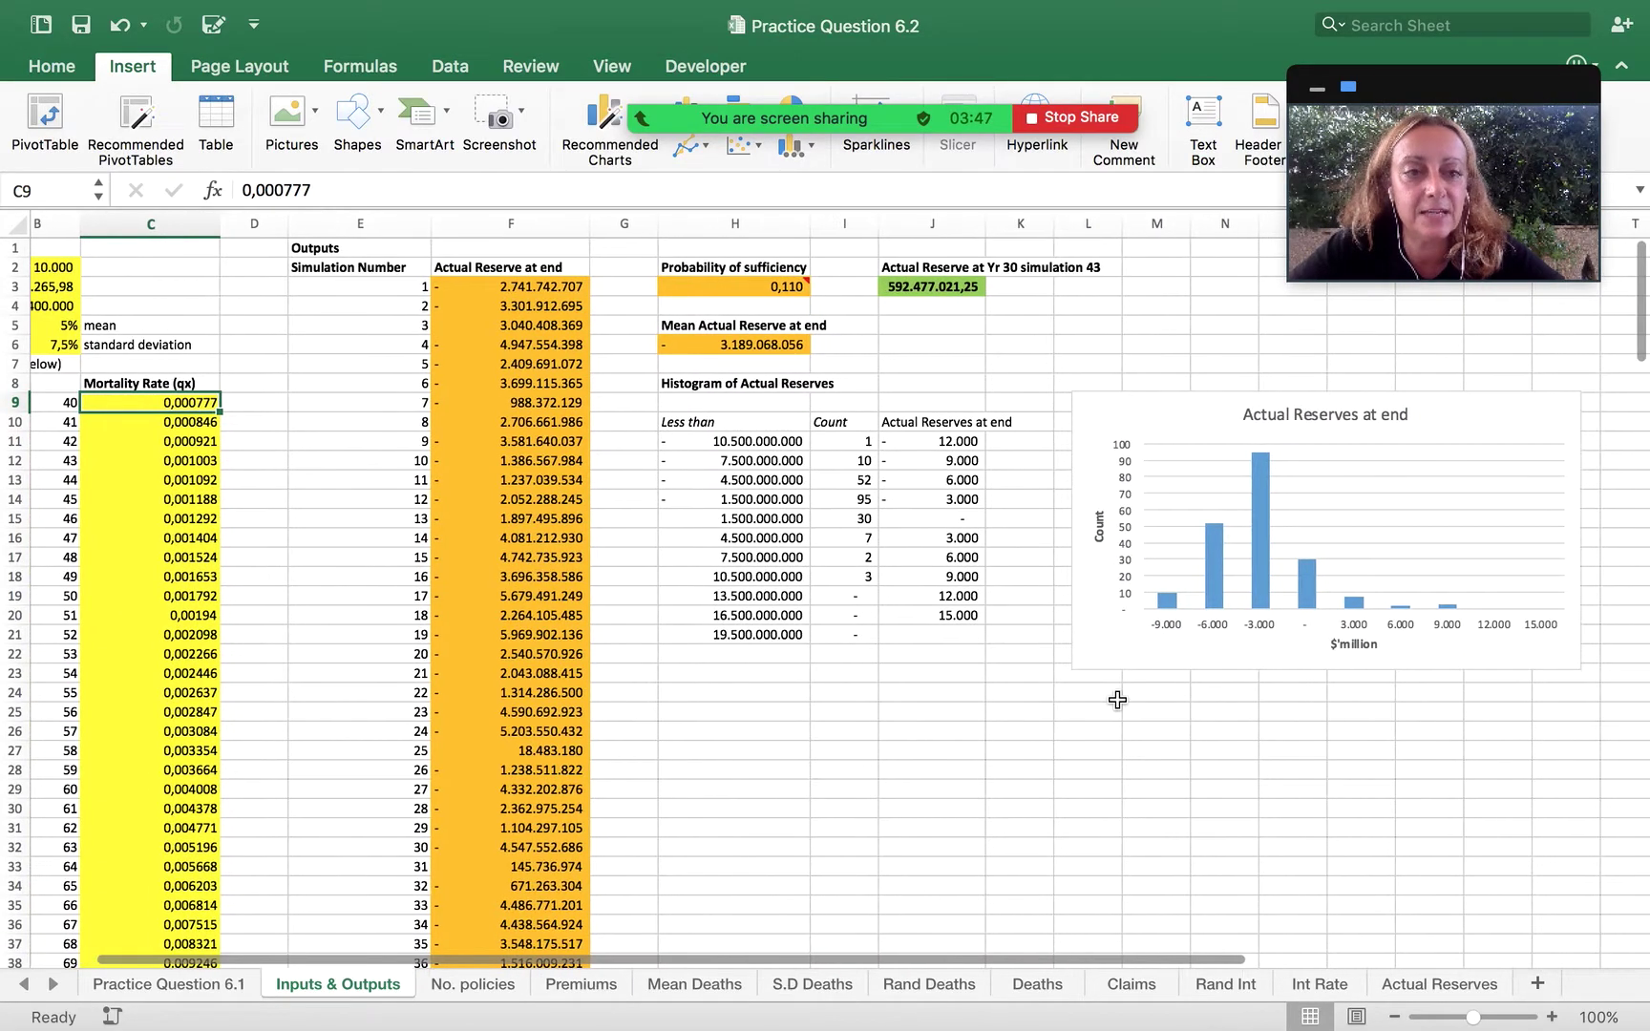
pyautogui.hscroll(-3, 1117, 700)
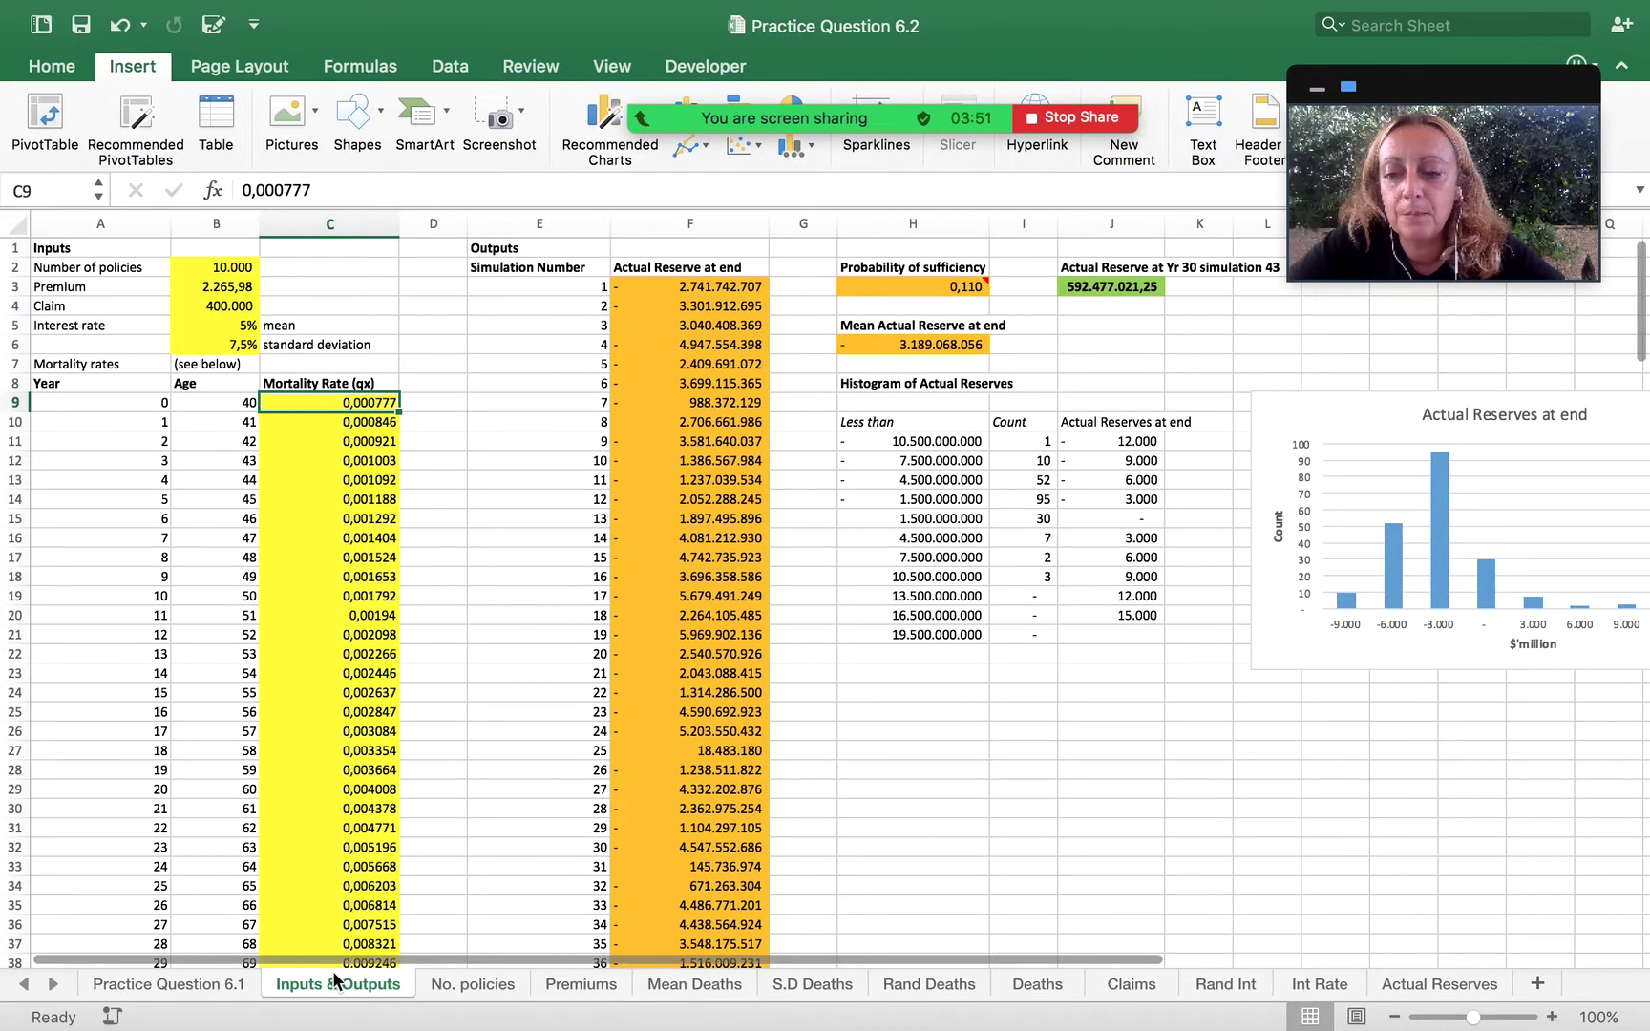
pyautogui.click(196, 984)
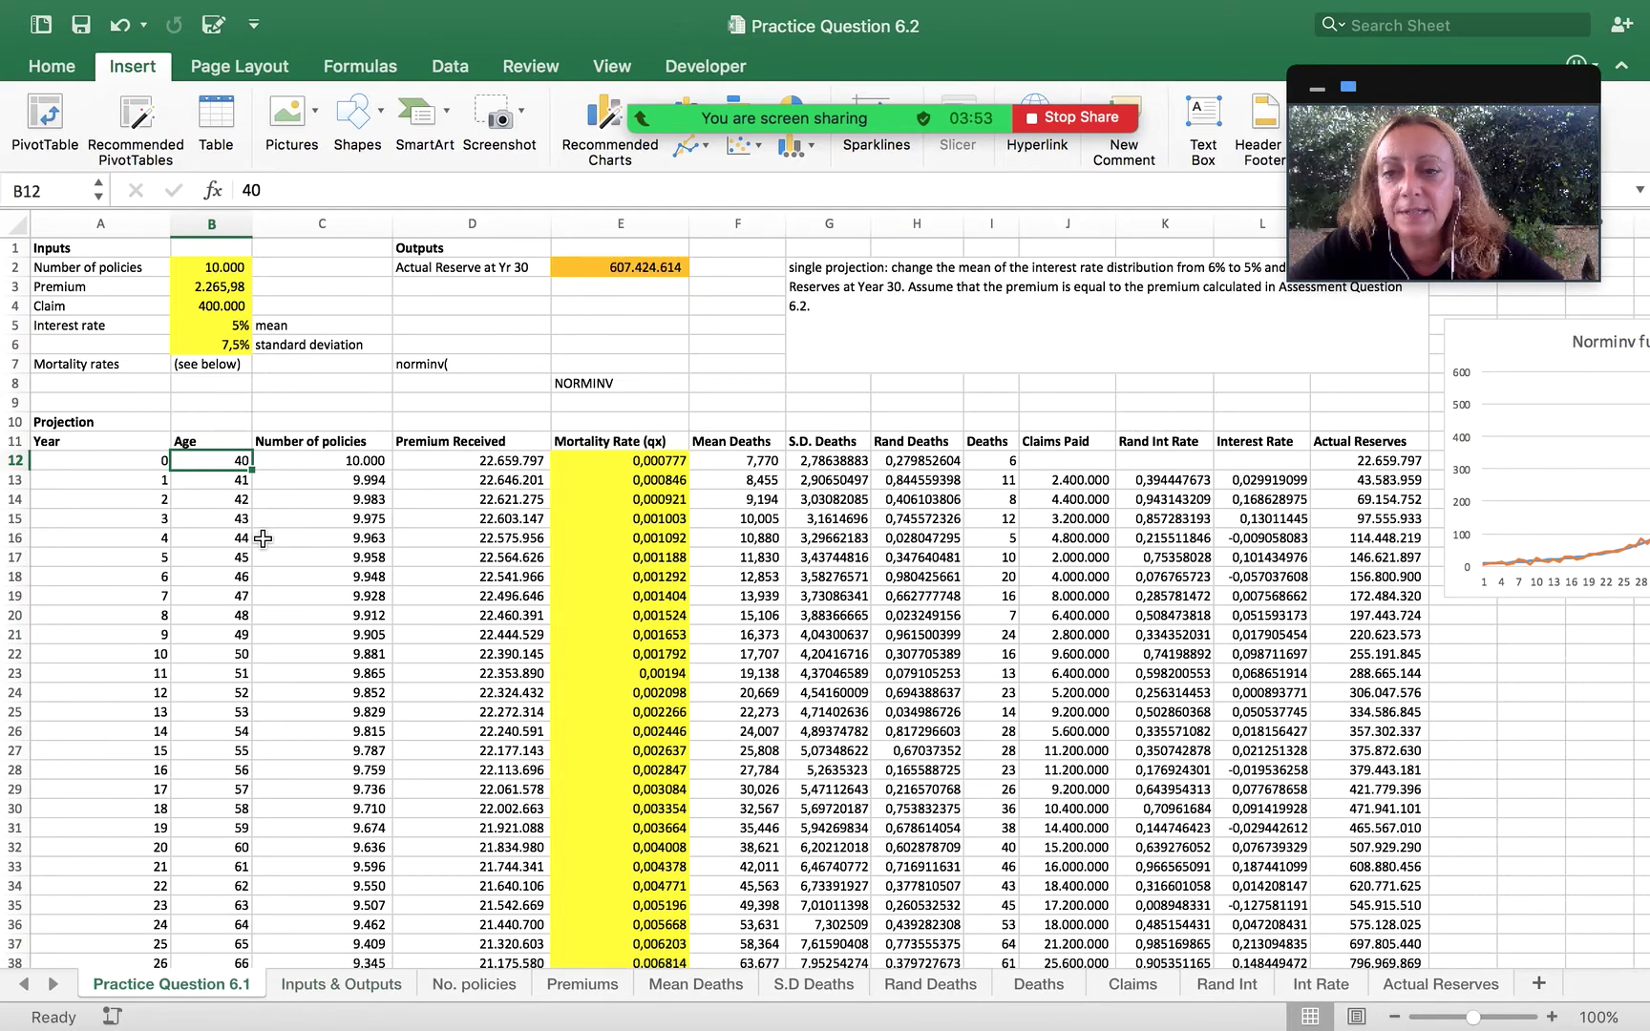
# Inspect the year 0 policy count formula and the Deaths formula in I12.
pyautogui.click(292, 463)
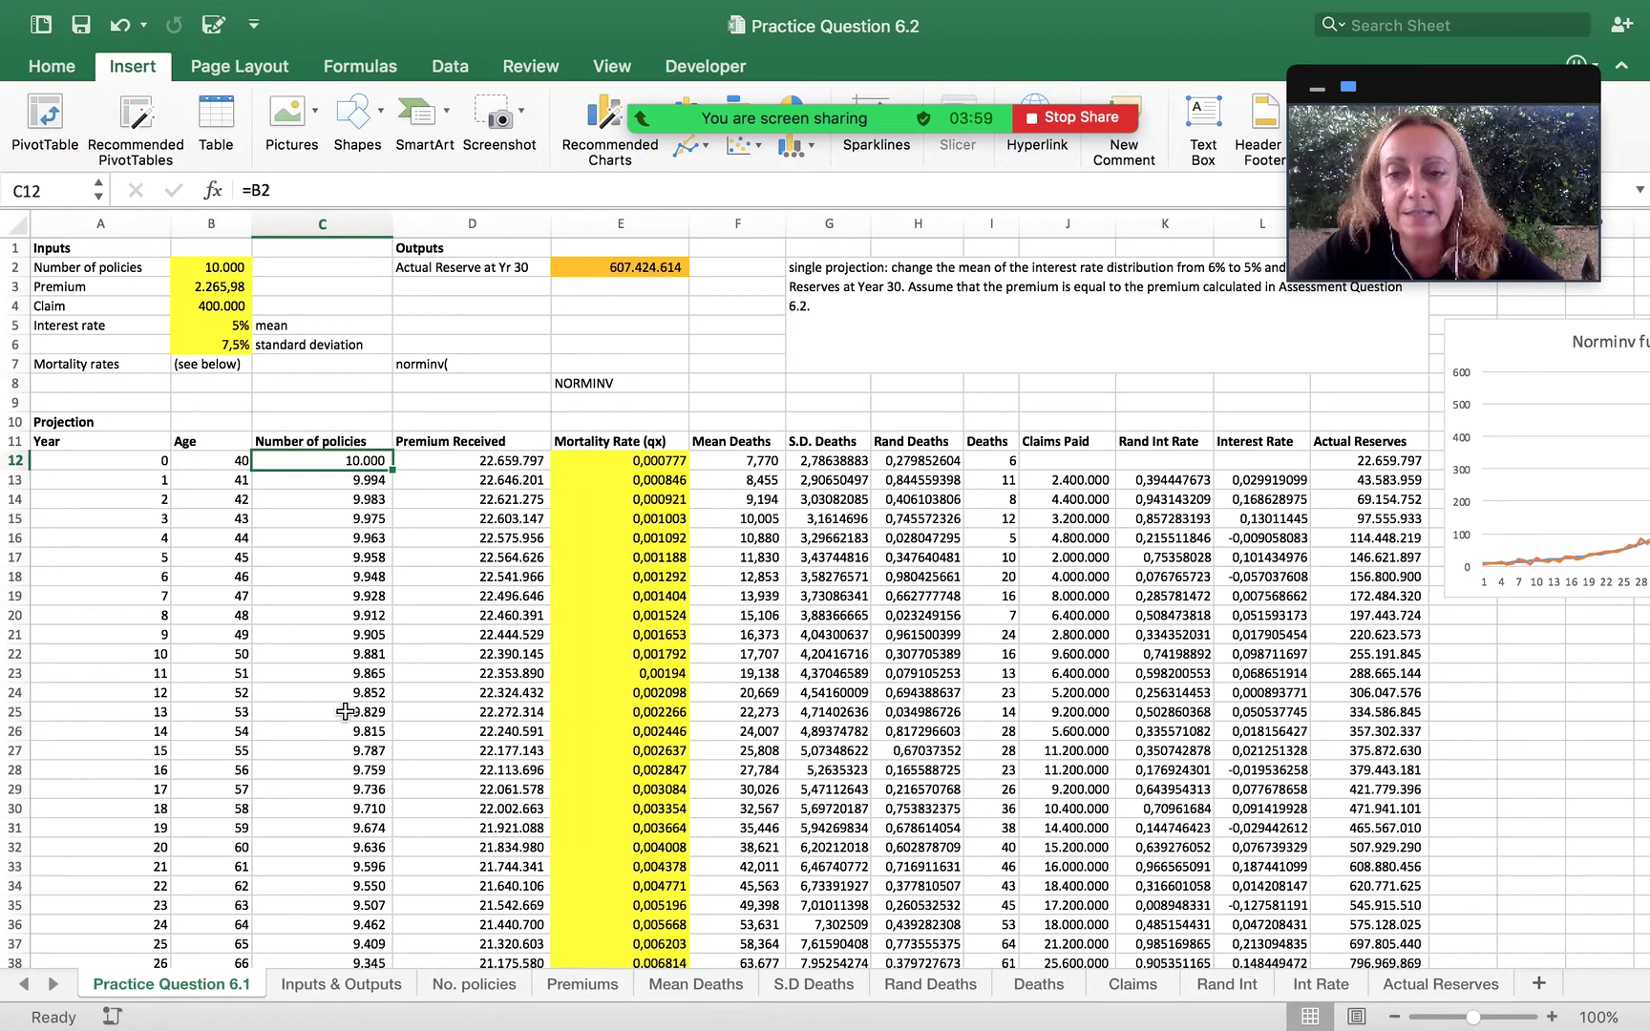
pyautogui.scroll(-6, 327, 802)
pyautogui.scroll(-6, 327, 802)
pyautogui.scroll(6, 328, 802)
pyautogui.scroll(6, 327, 802)
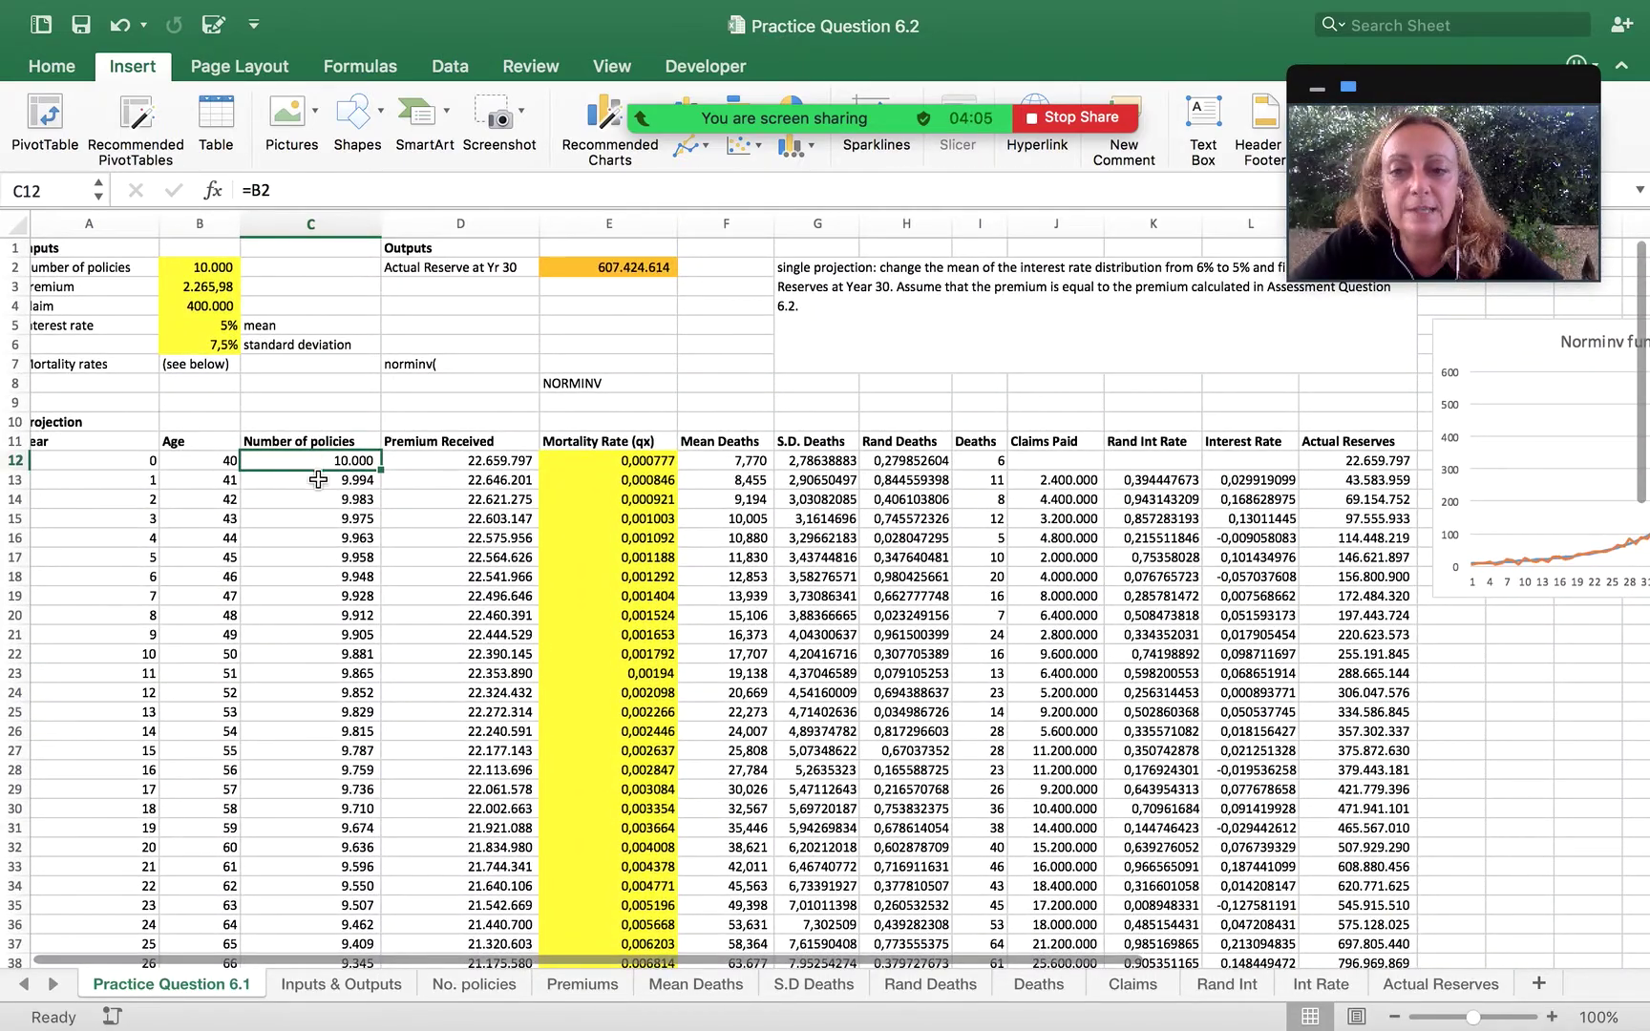
pyautogui.click(989, 462)
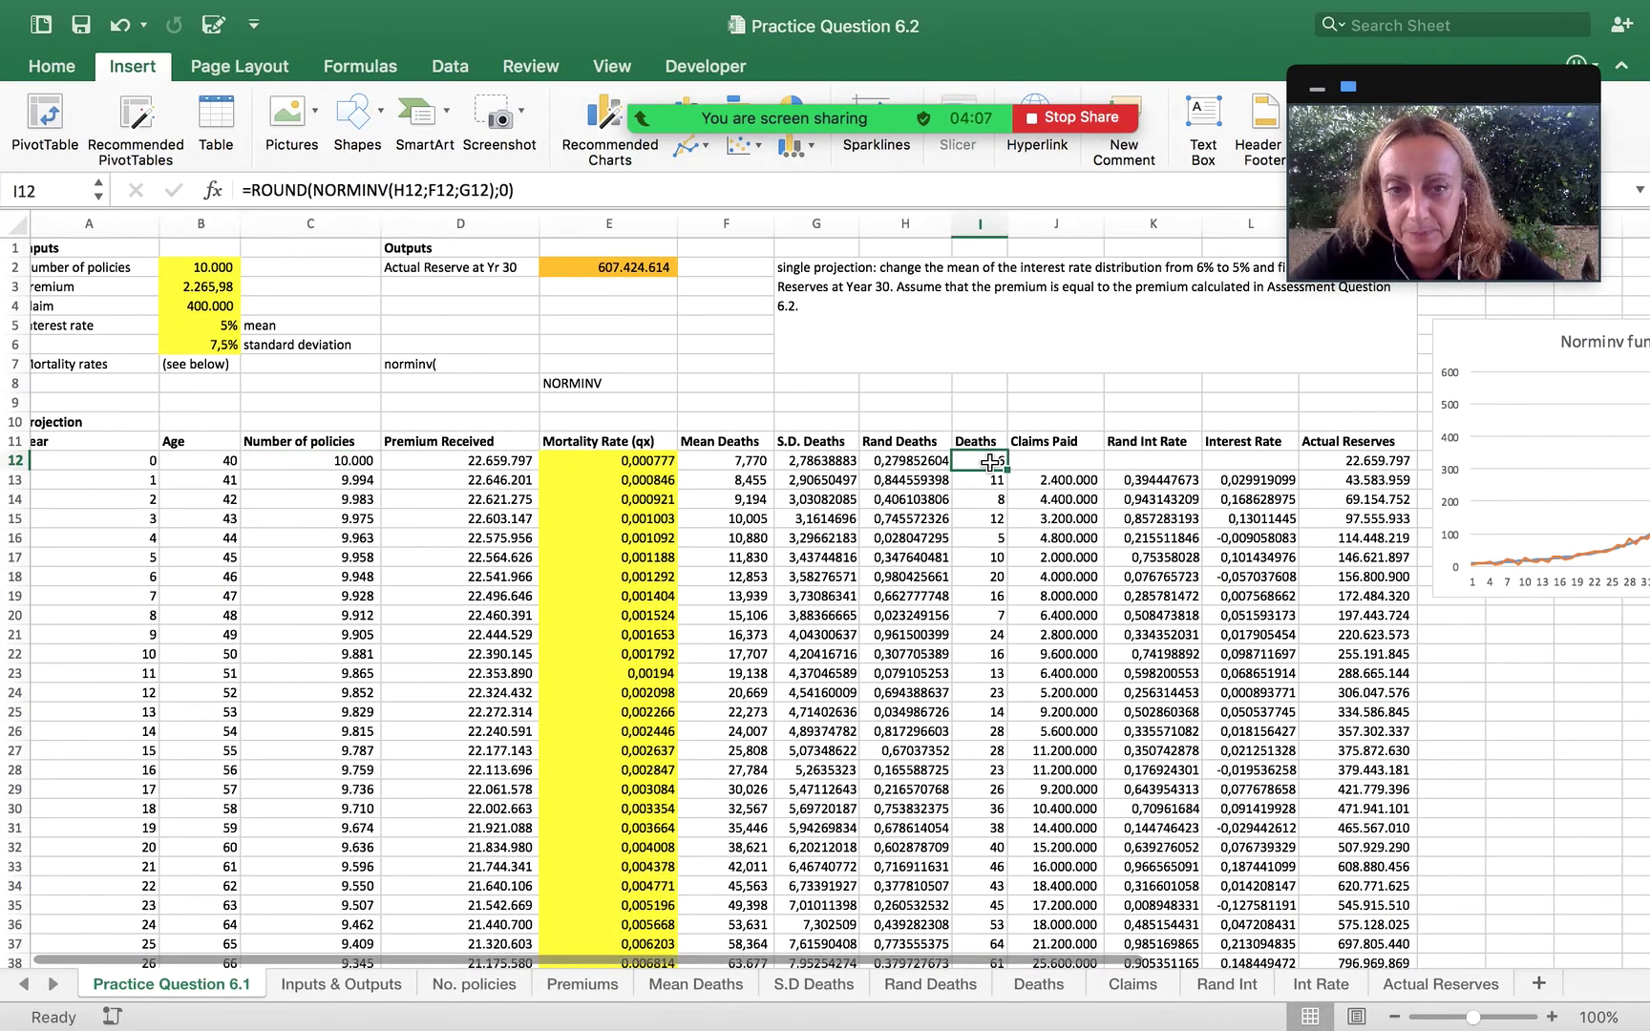
pyautogui.doubleClick(989, 462)
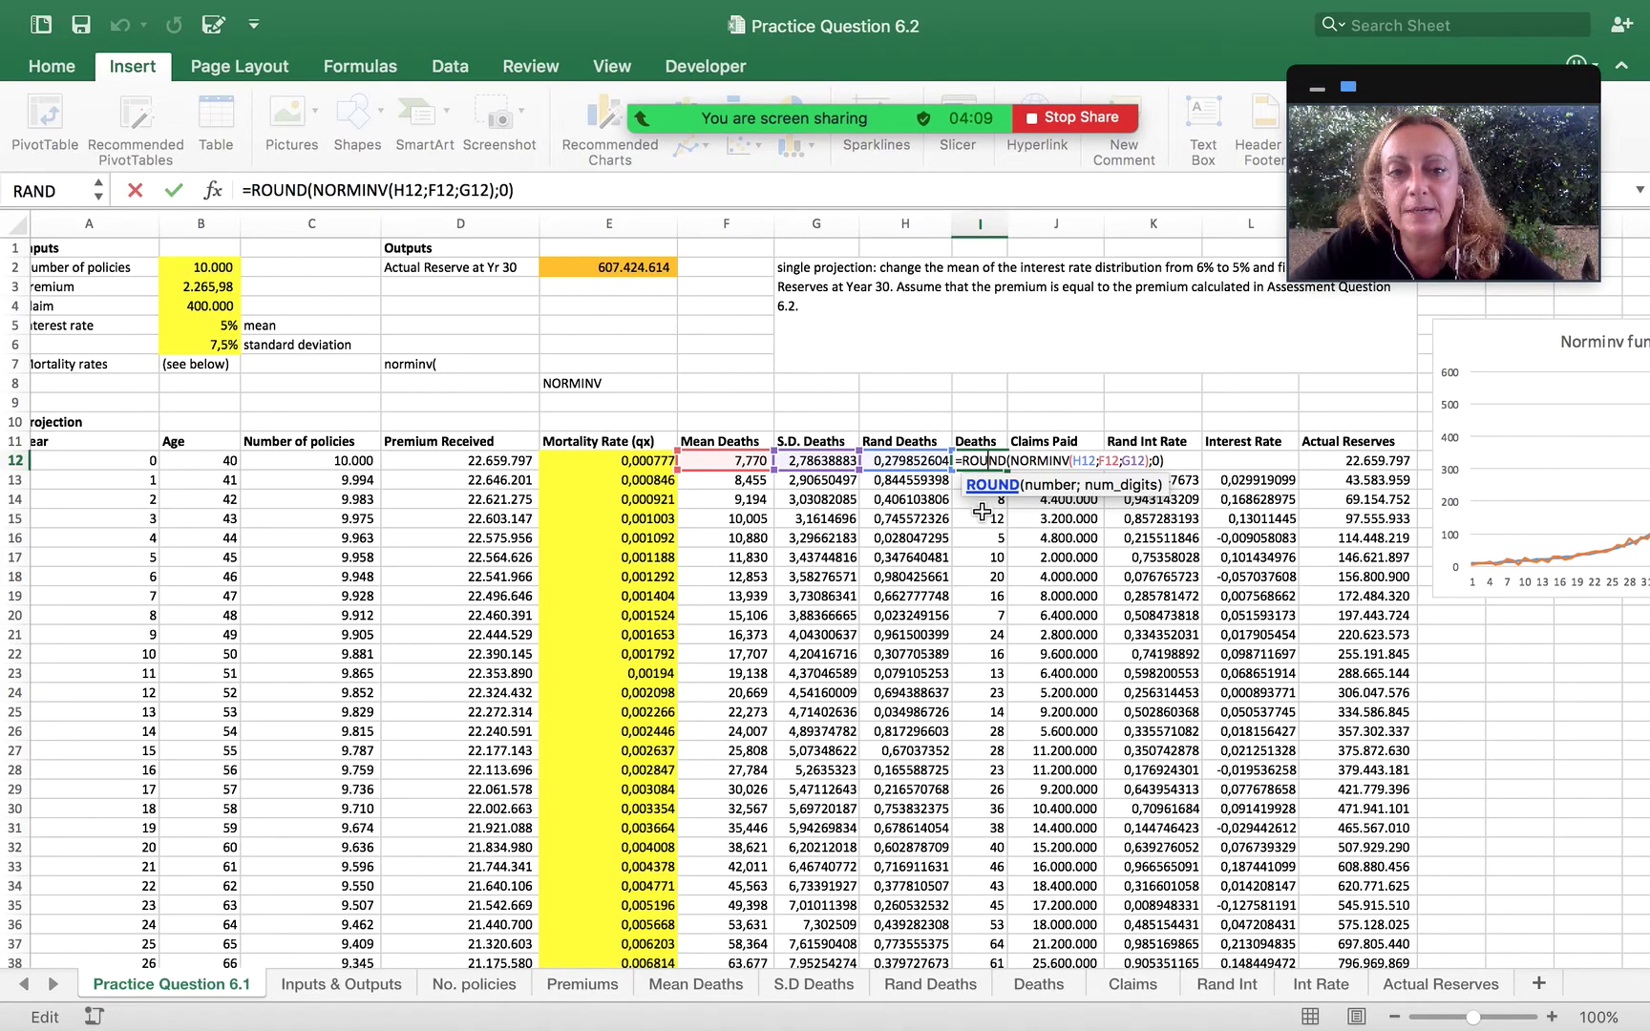
pyautogui.press('Escape')
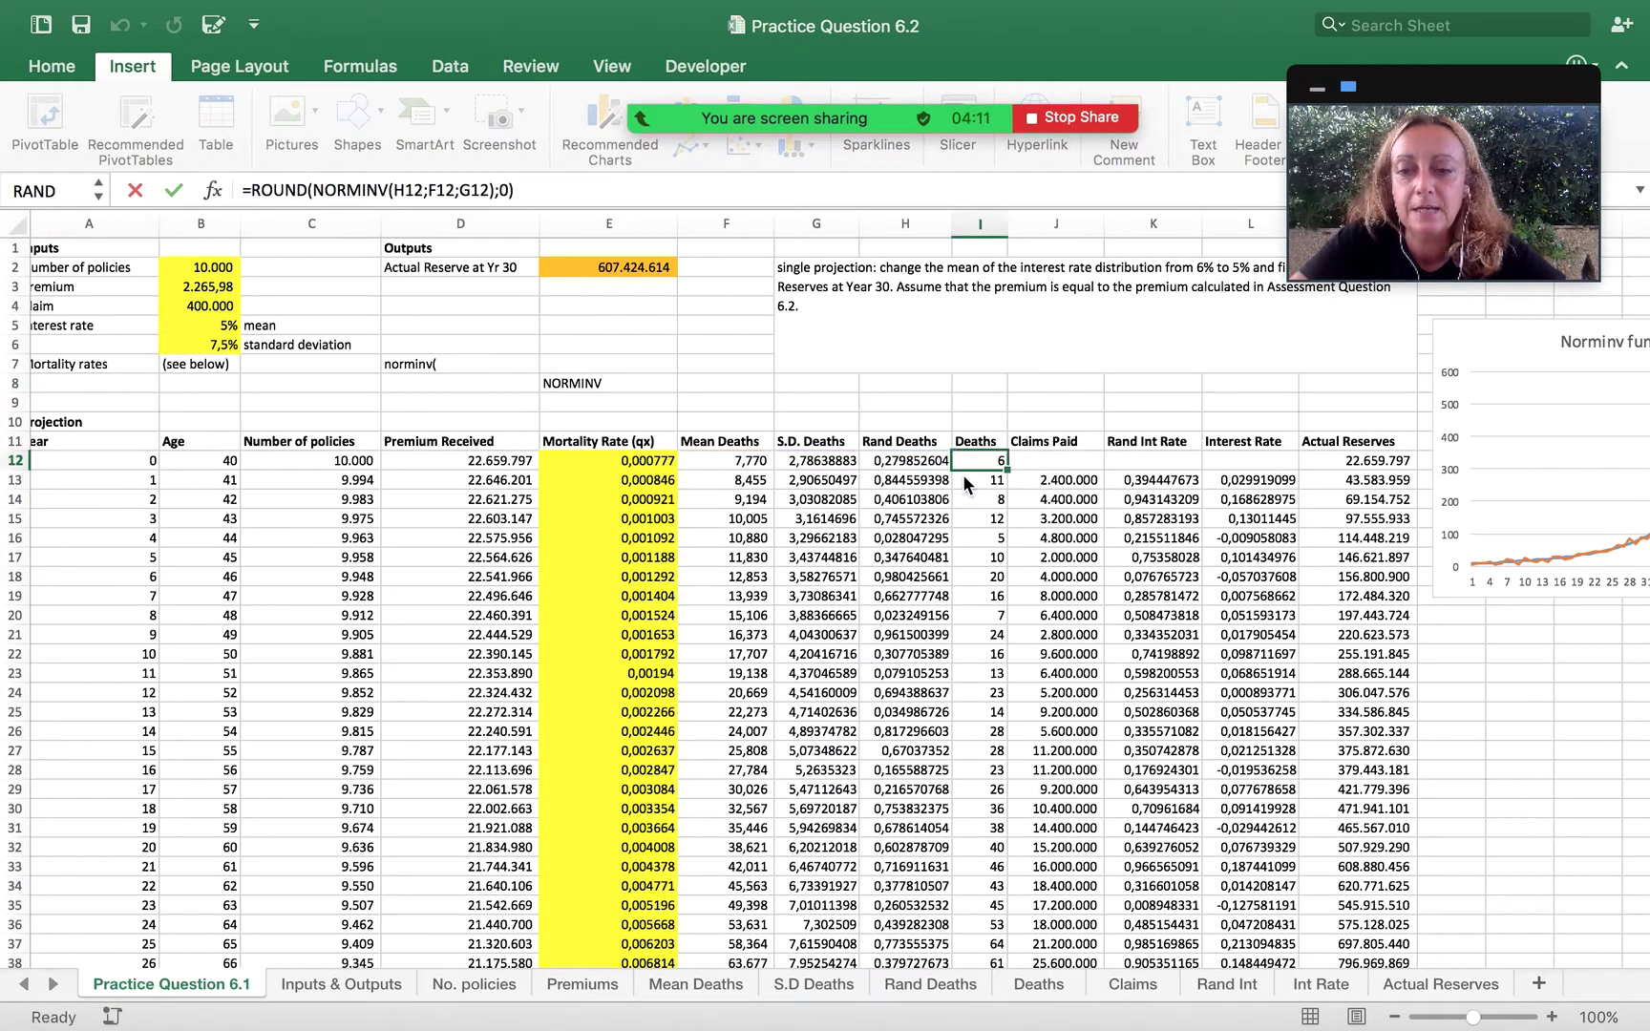
# Re-enter =B2 in C12 to link the Number of policies, and view C13's =C12-I12 formula.
pyautogui.click(333, 479)
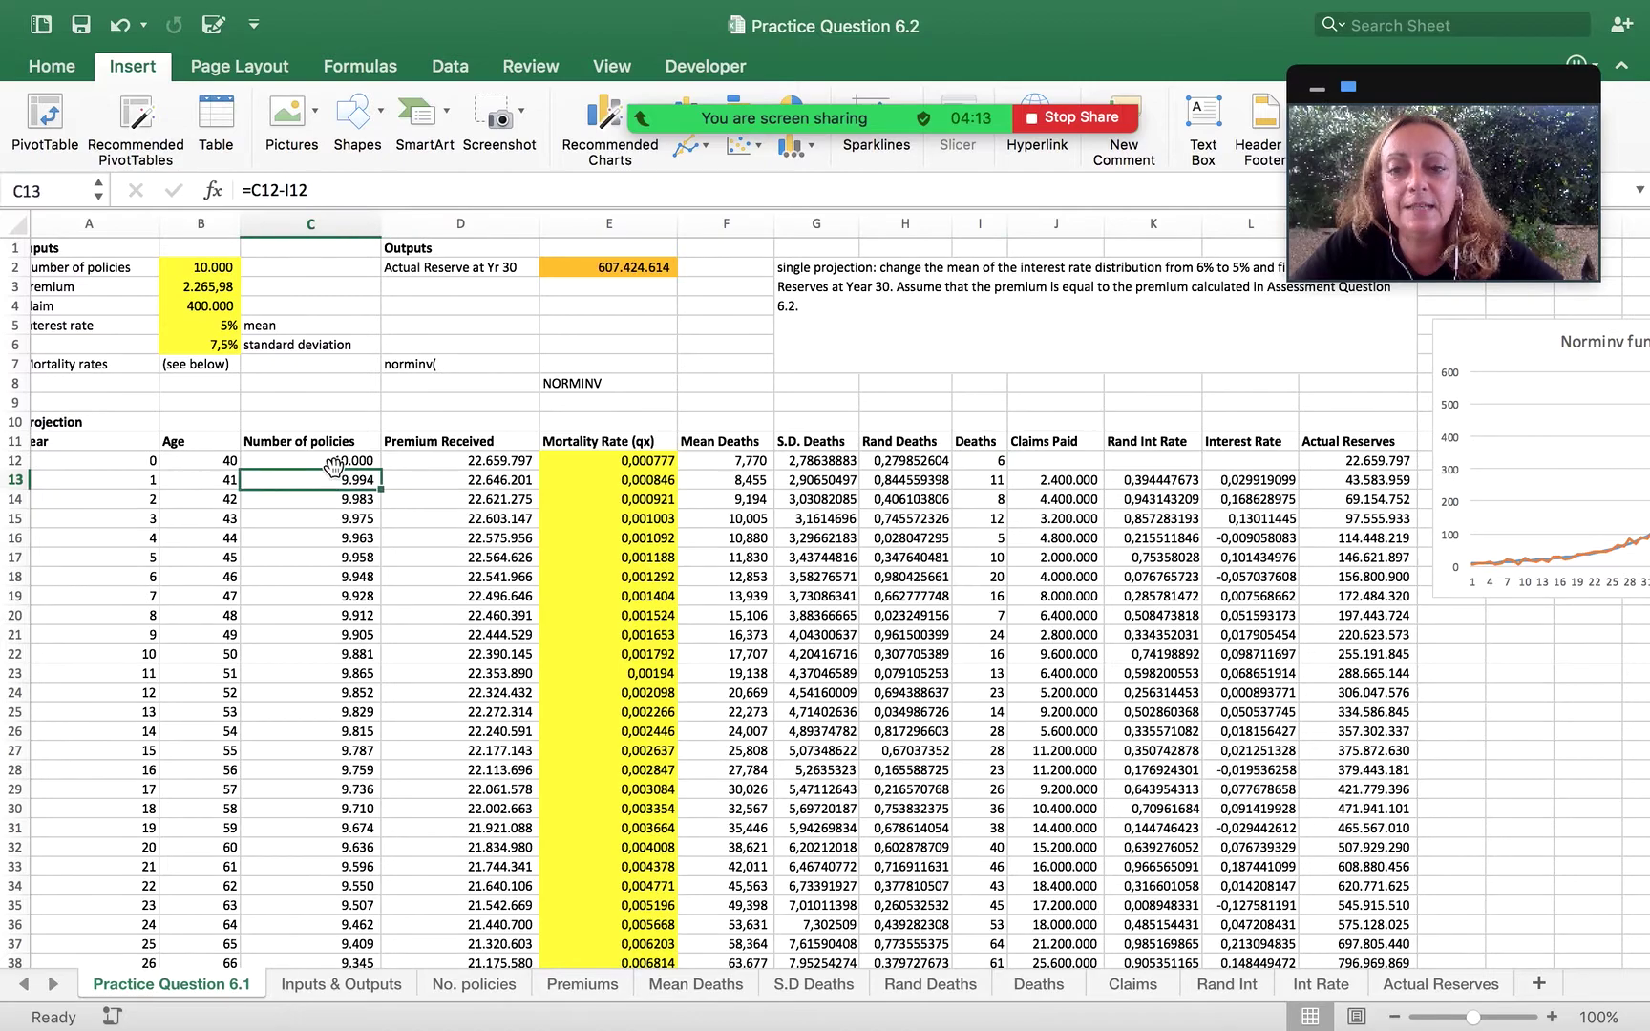
pyautogui.click(333, 462)
pyautogui.write('=B2')
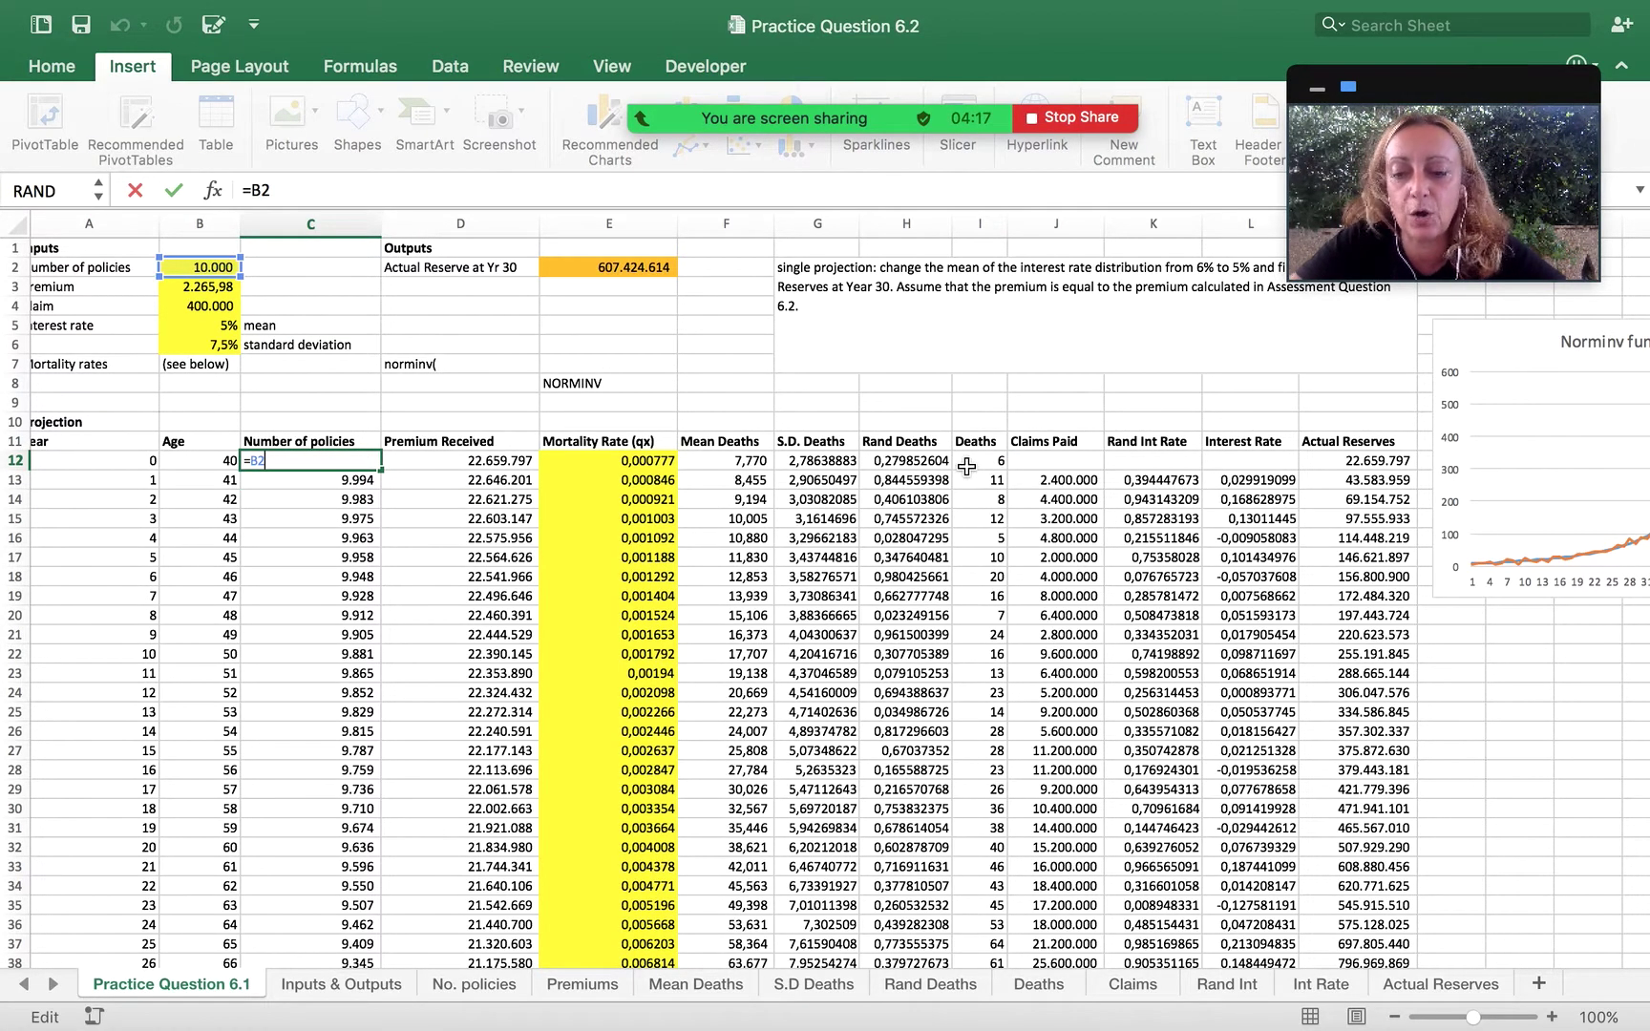
pyautogui.press('Return')
pyautogui.doubleClick(345, 481)
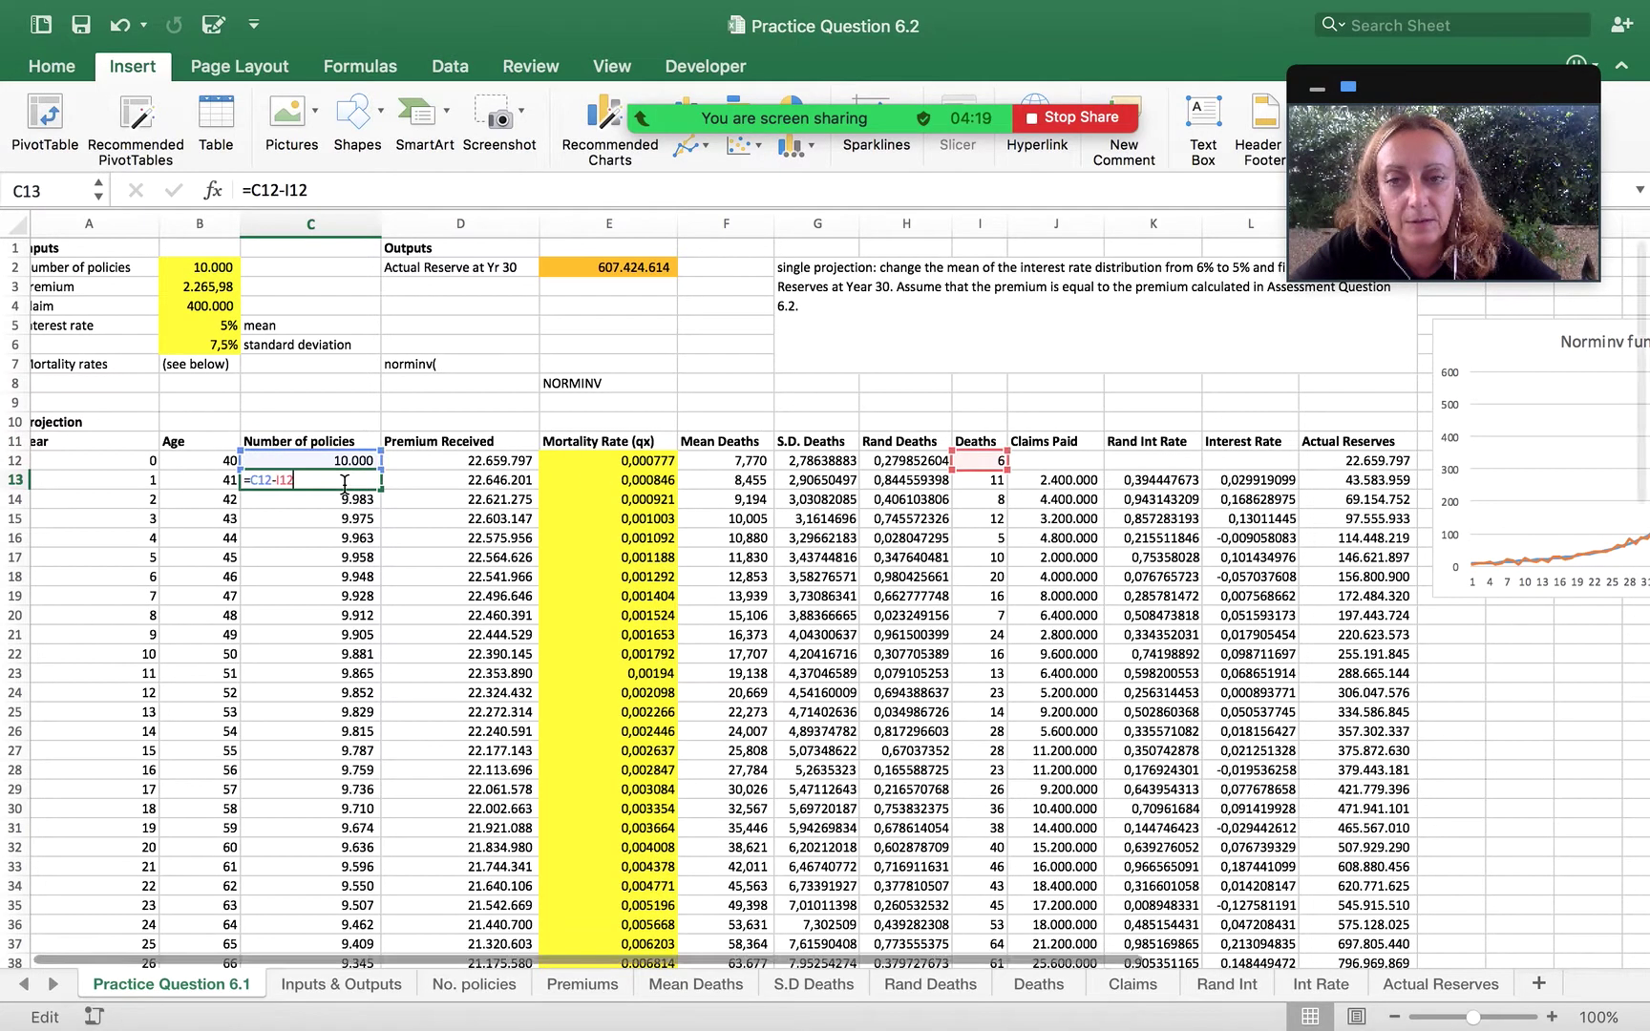
pyautogui.press('Escape')
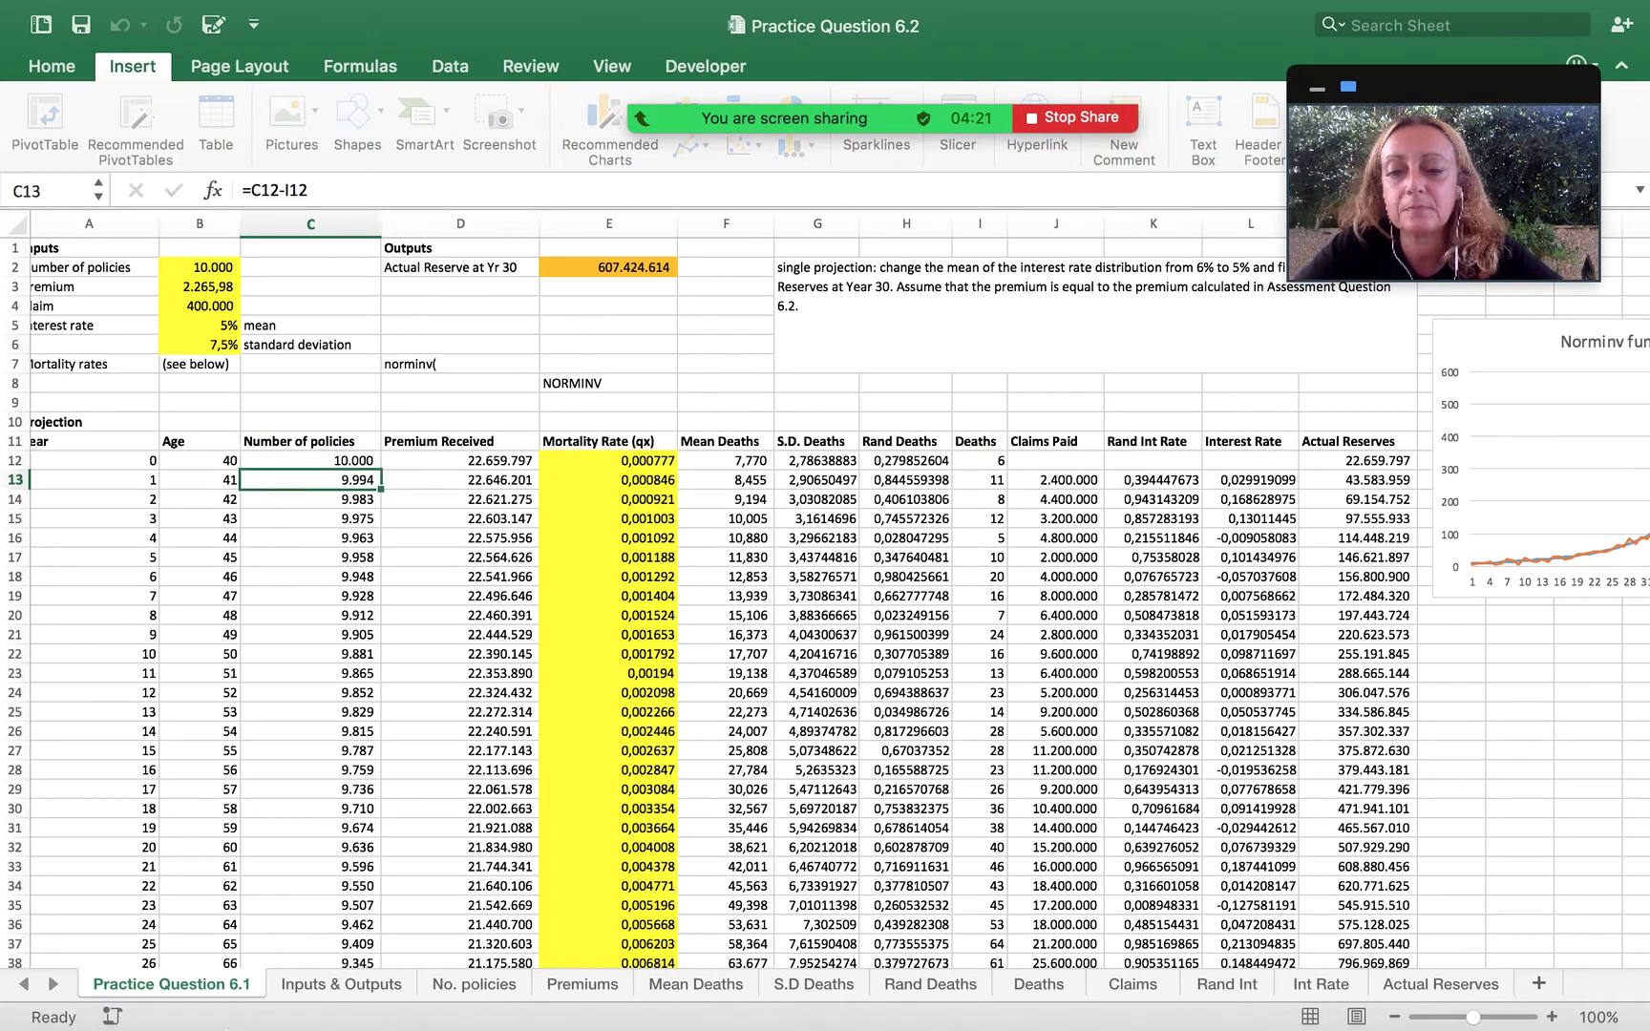
pyautogui.click(344, 984)
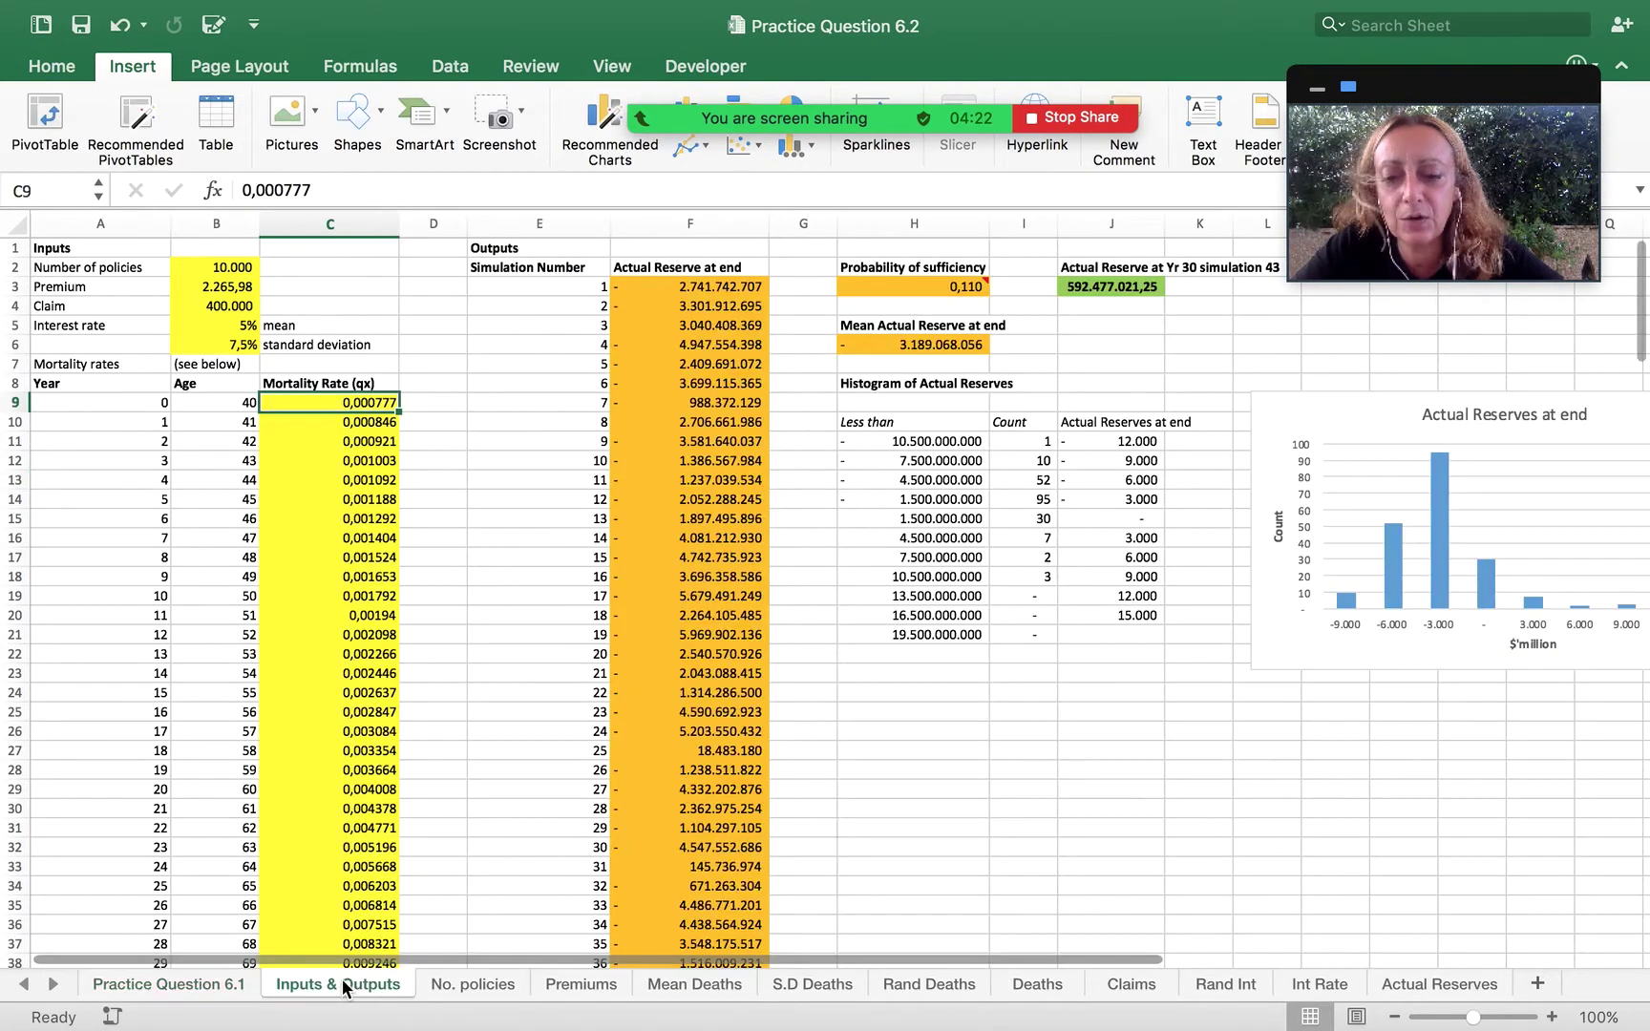
# Review the No. policies grid, checking the year in B1 and the year 0 count formula in B2.
pyautogui.click(467, 981)
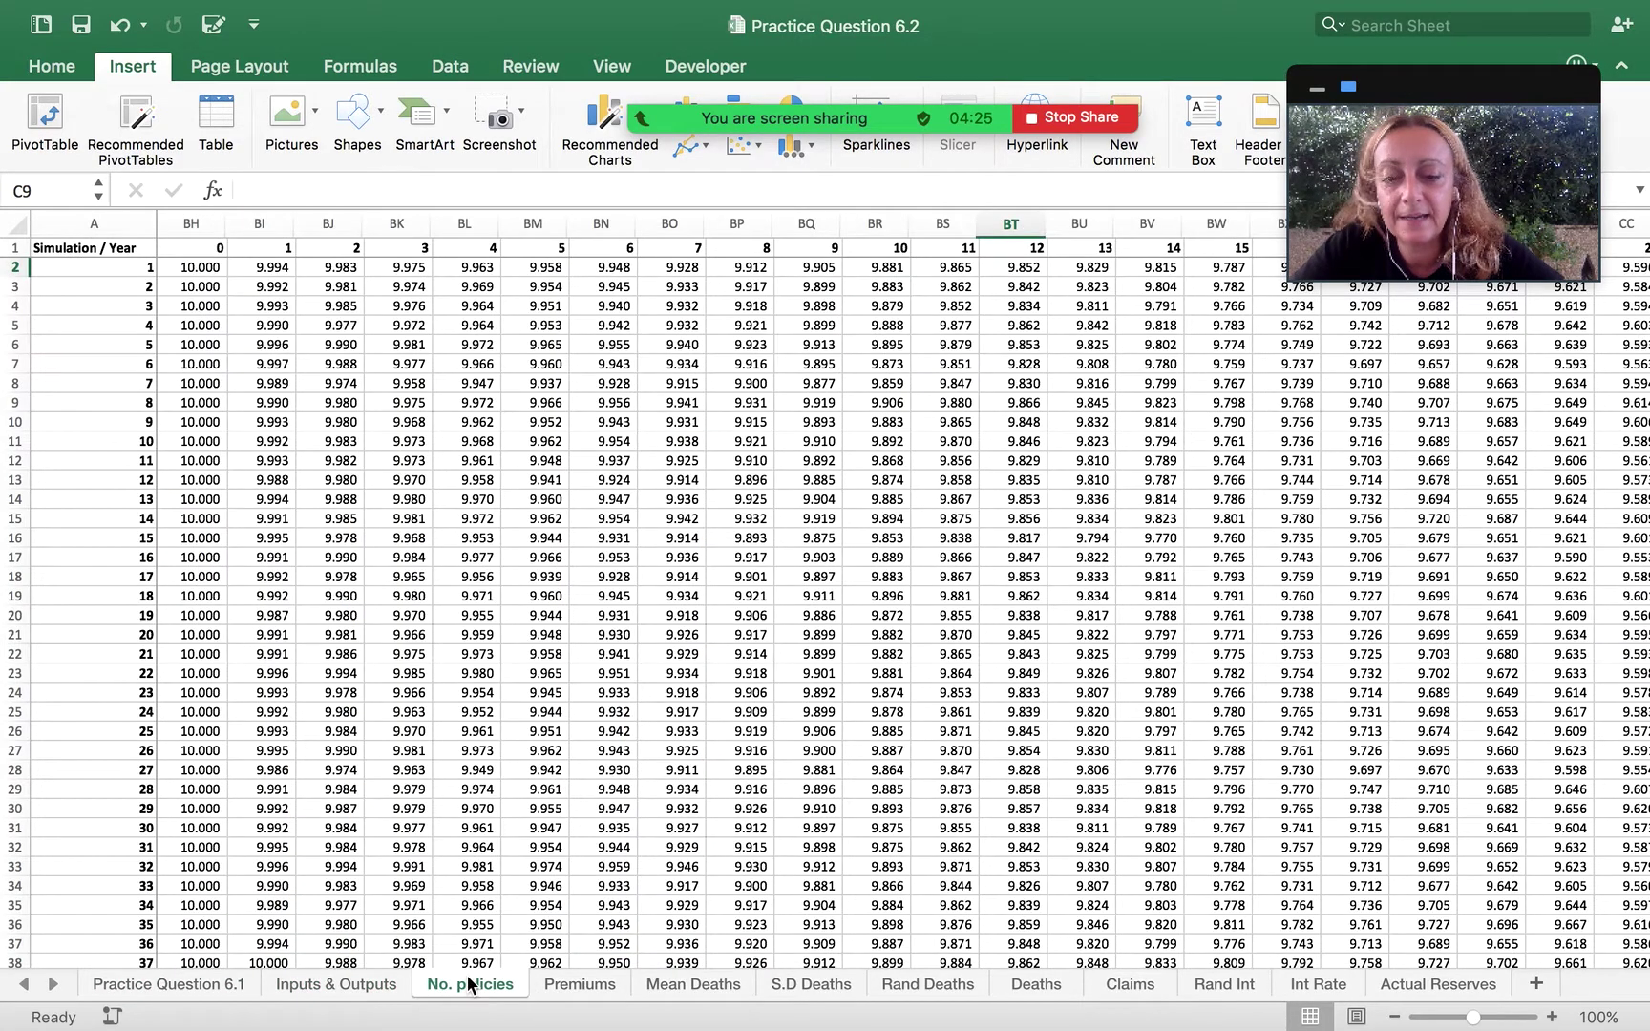
pyautogui.hscroll(-20, 347, 312)
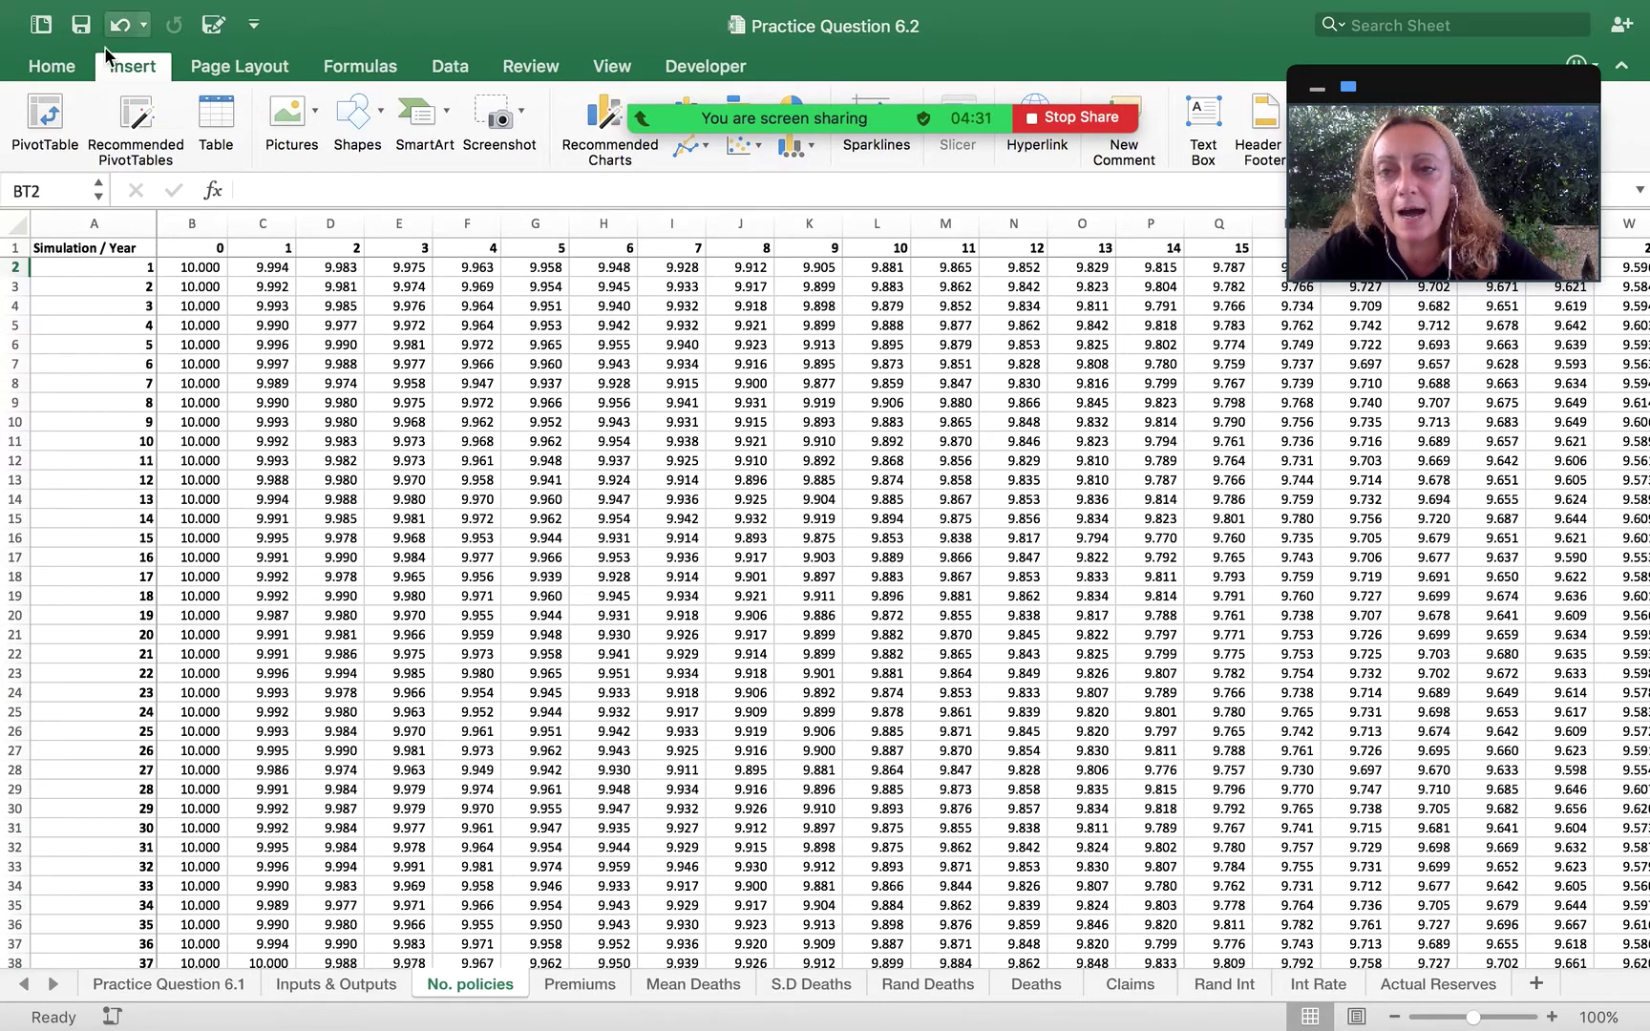
pyautogui.scroll(-20, 135, 747)
pyautogui.scroll(-20, 134, 747)
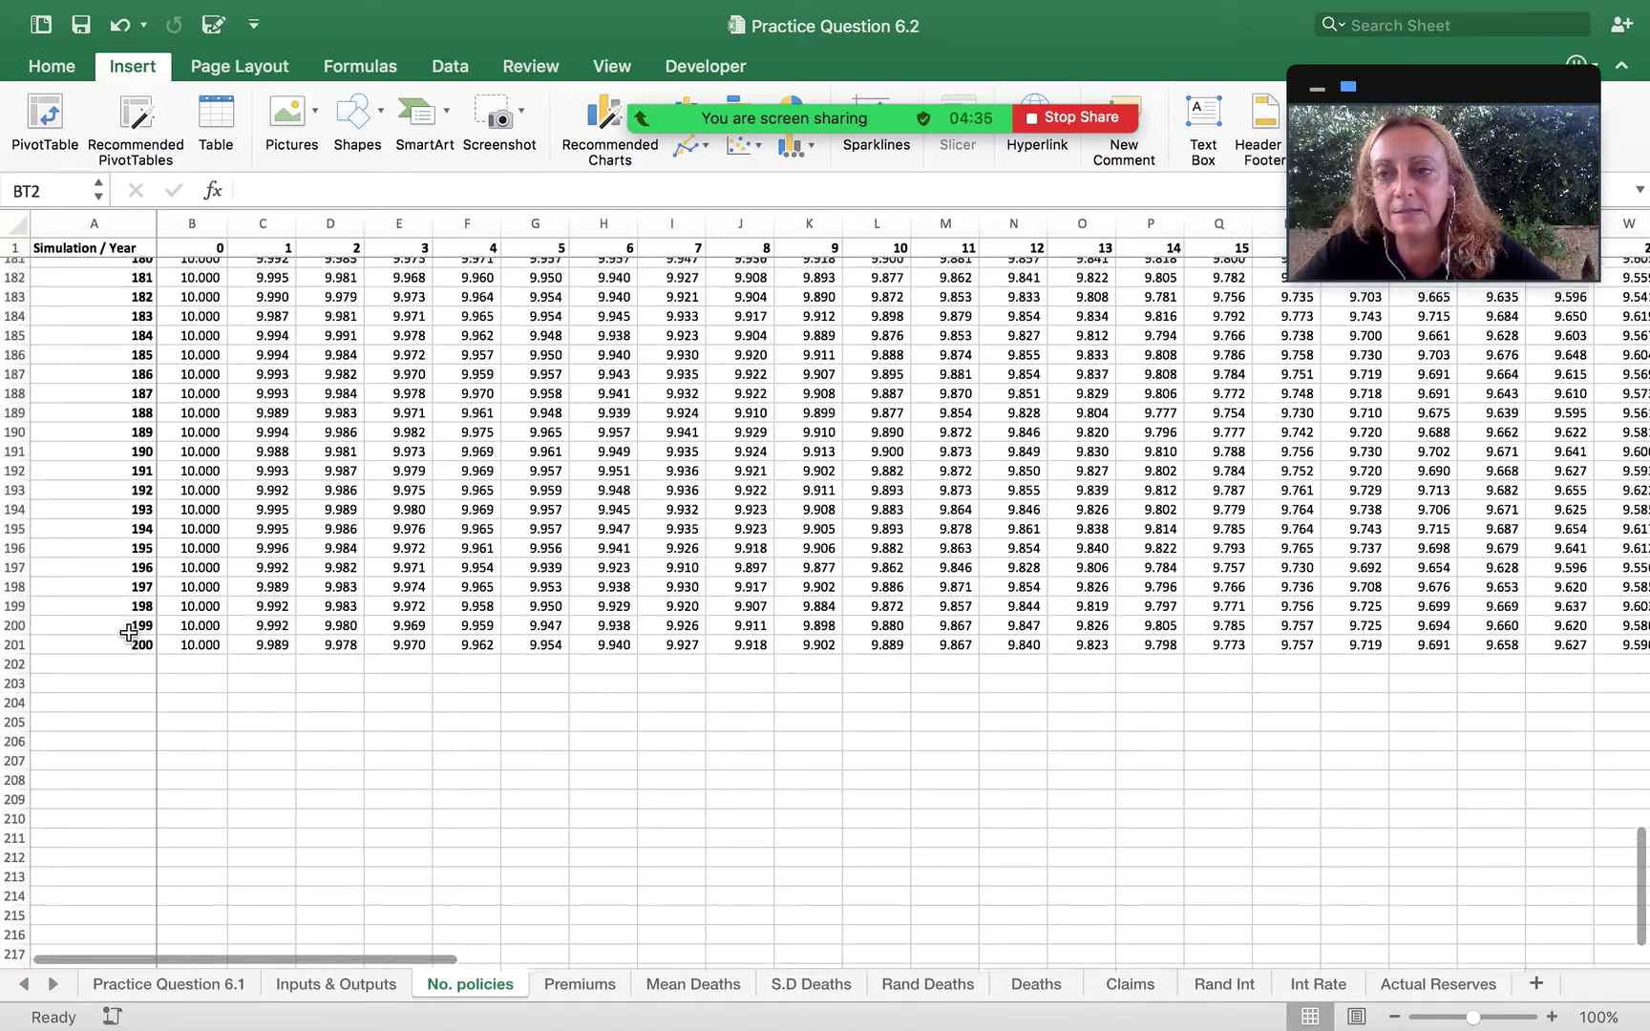
pyautogui.scroll(14, 129, 633)
pyautogui.scroll(20, 129, 633)
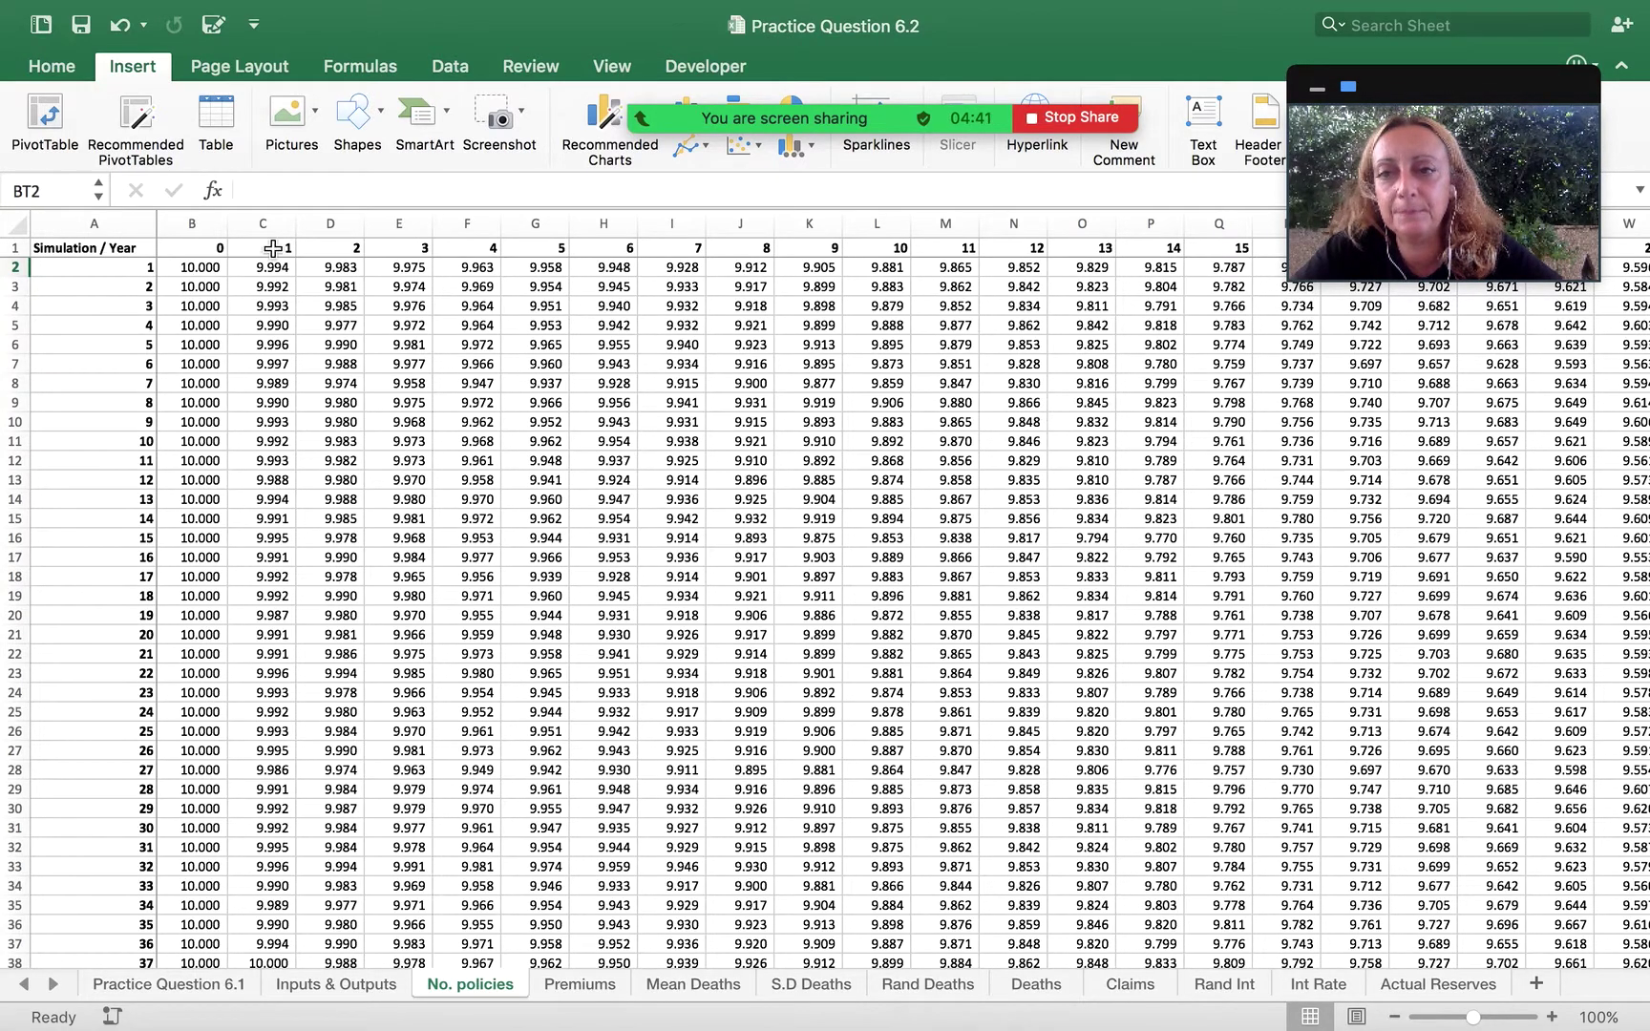
pyautogui.click(224, 248)
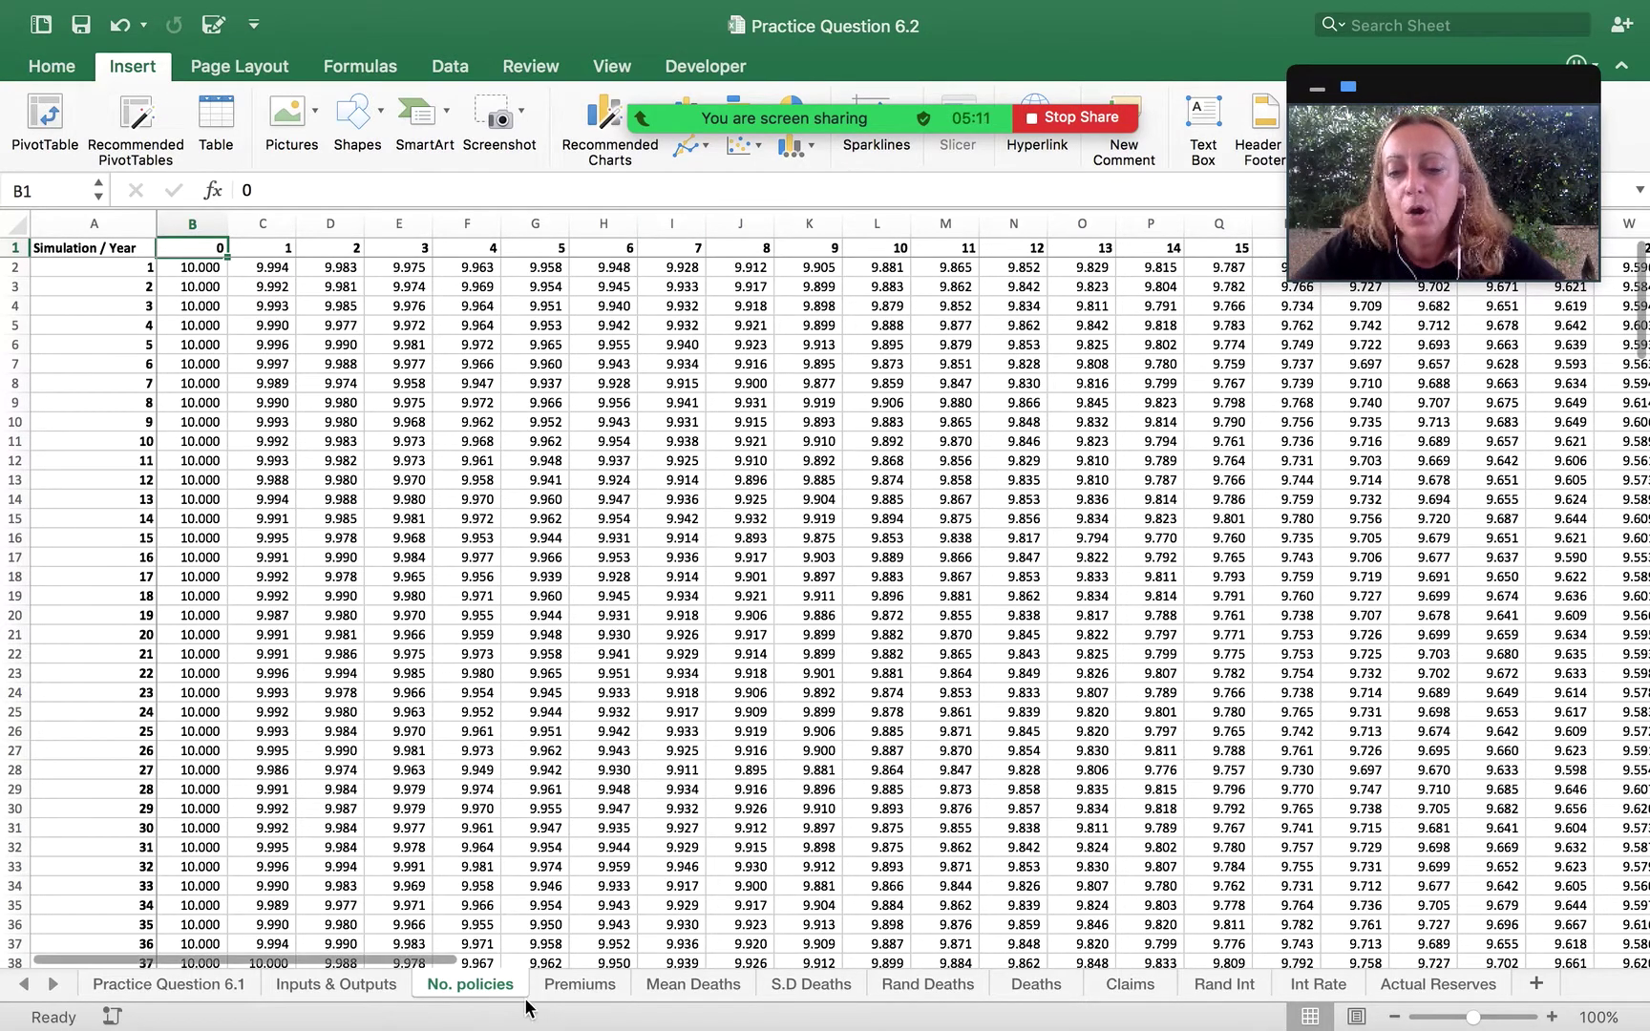
pyautogui.click(195, 268)
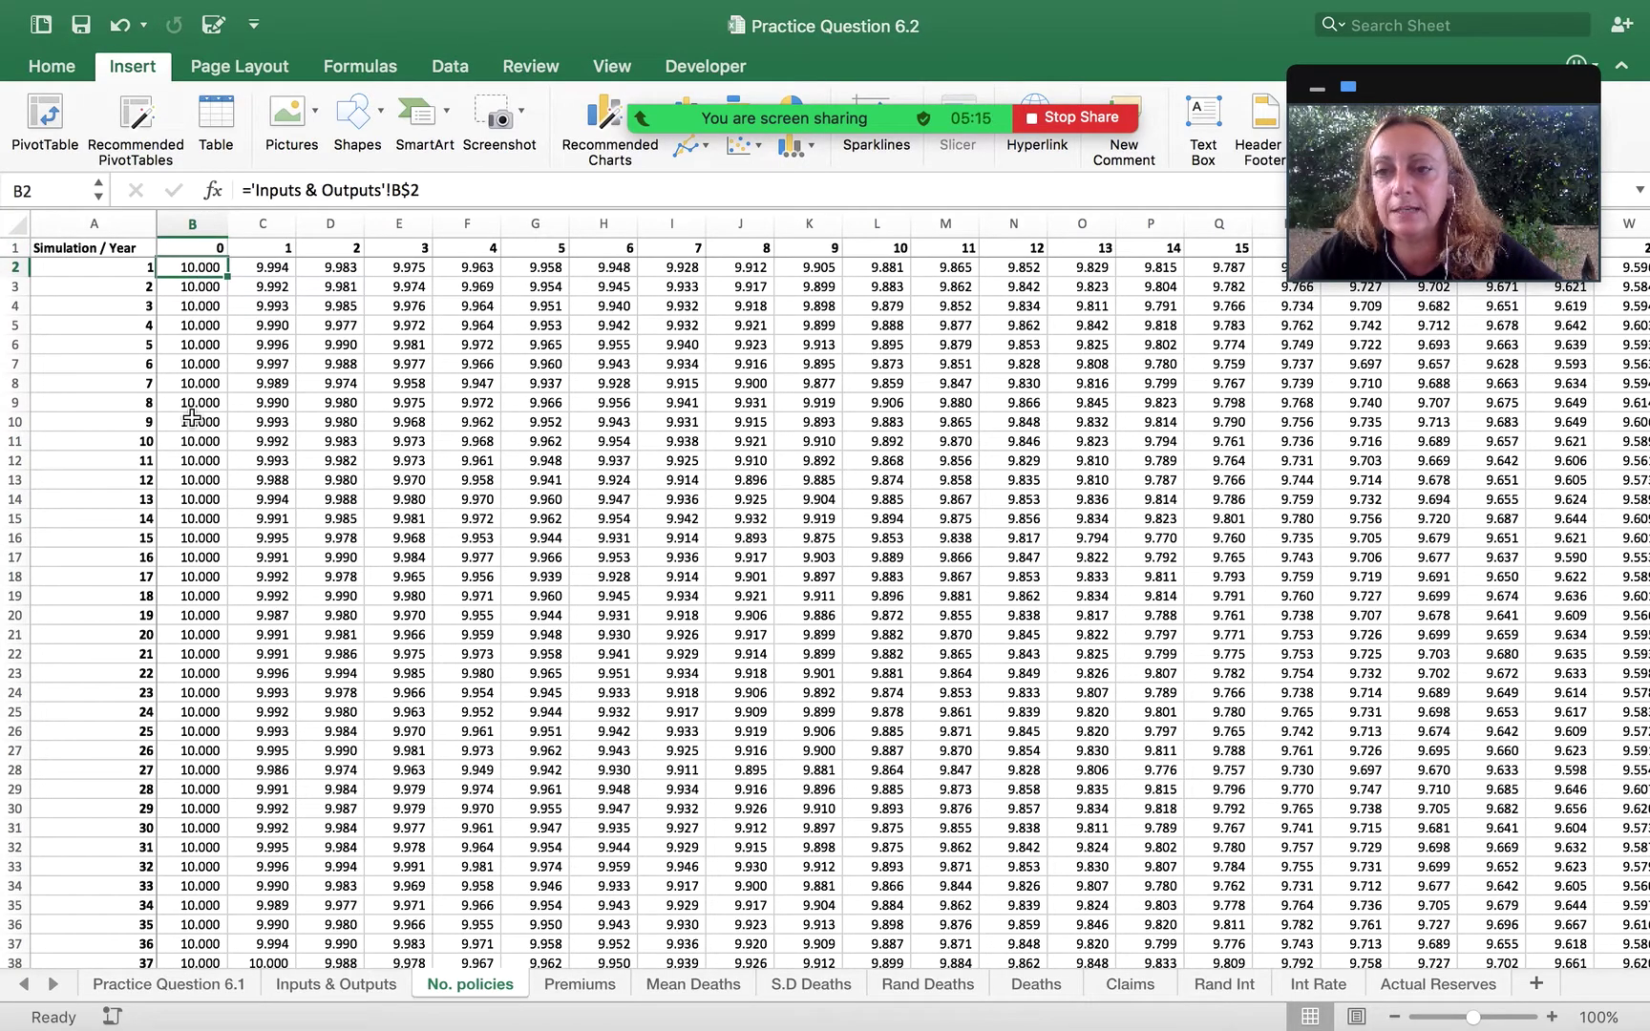
pyautogui.scroll(-3, 192, 421)
pyautogui.scroll(3, 192, 421)
pyautogui.scroll(-5, 192, 421)
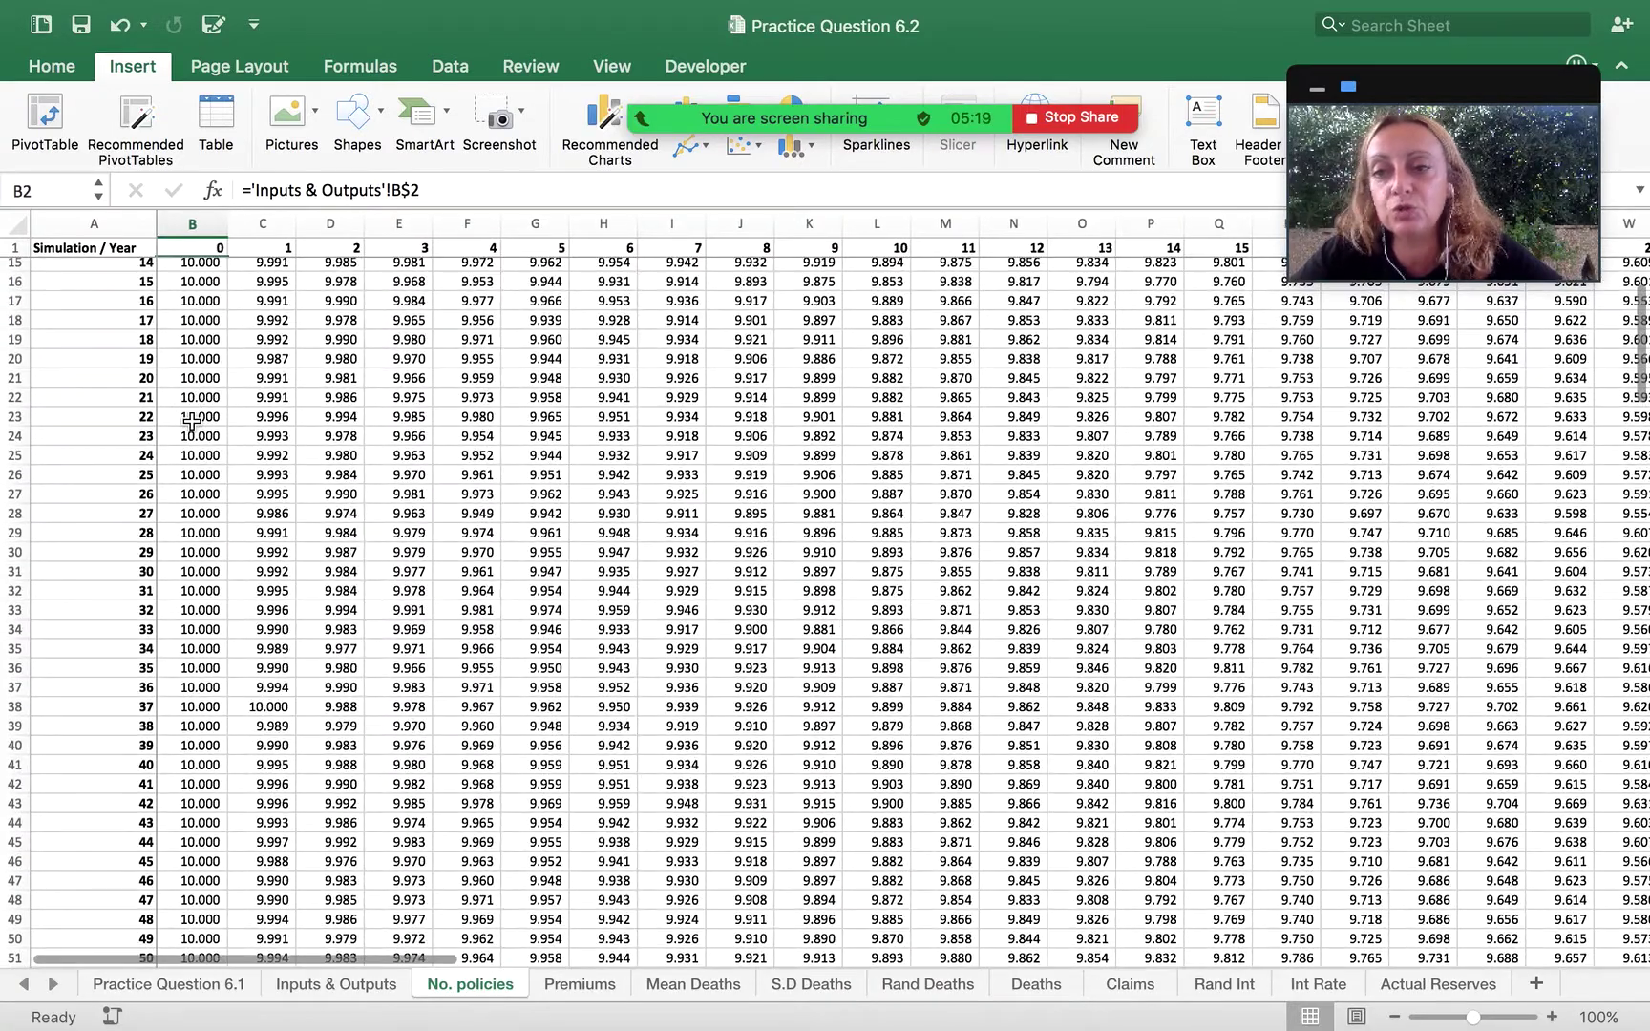
pyautogui.scroll(5, 192, 421)
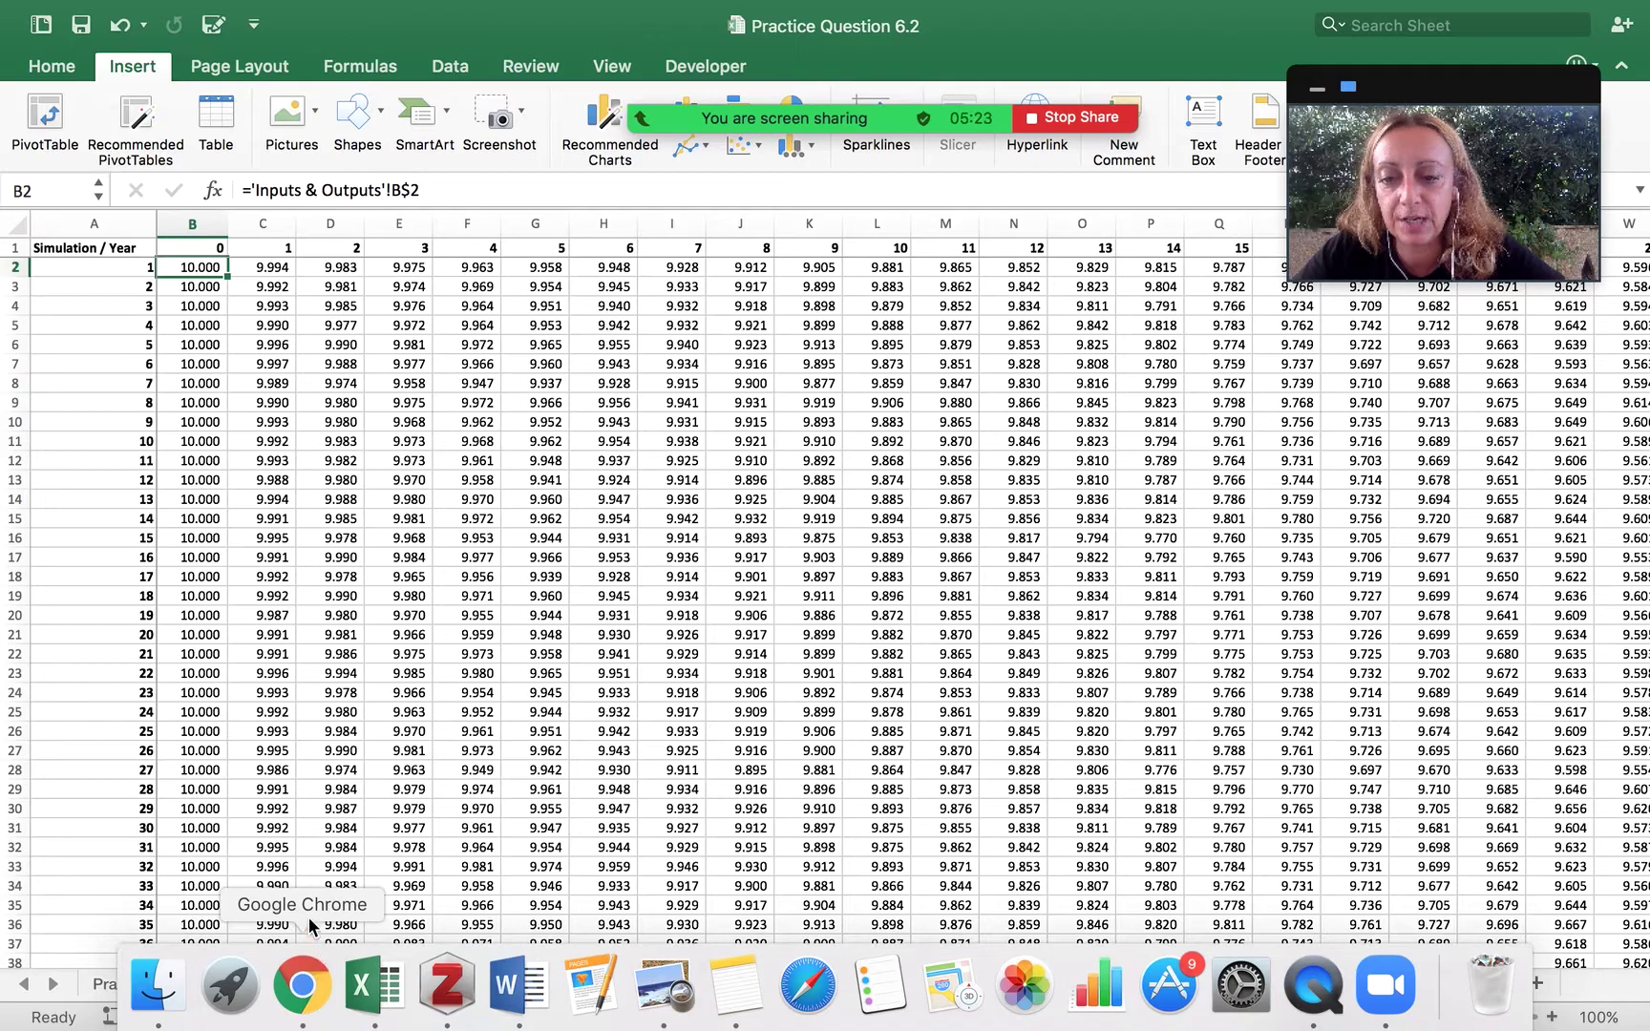
# Compare C12 on Practice Question 6.1, then trace No. policies C2's =B2-Deaths!B2 formula.
pyautogui.click(207, 980)
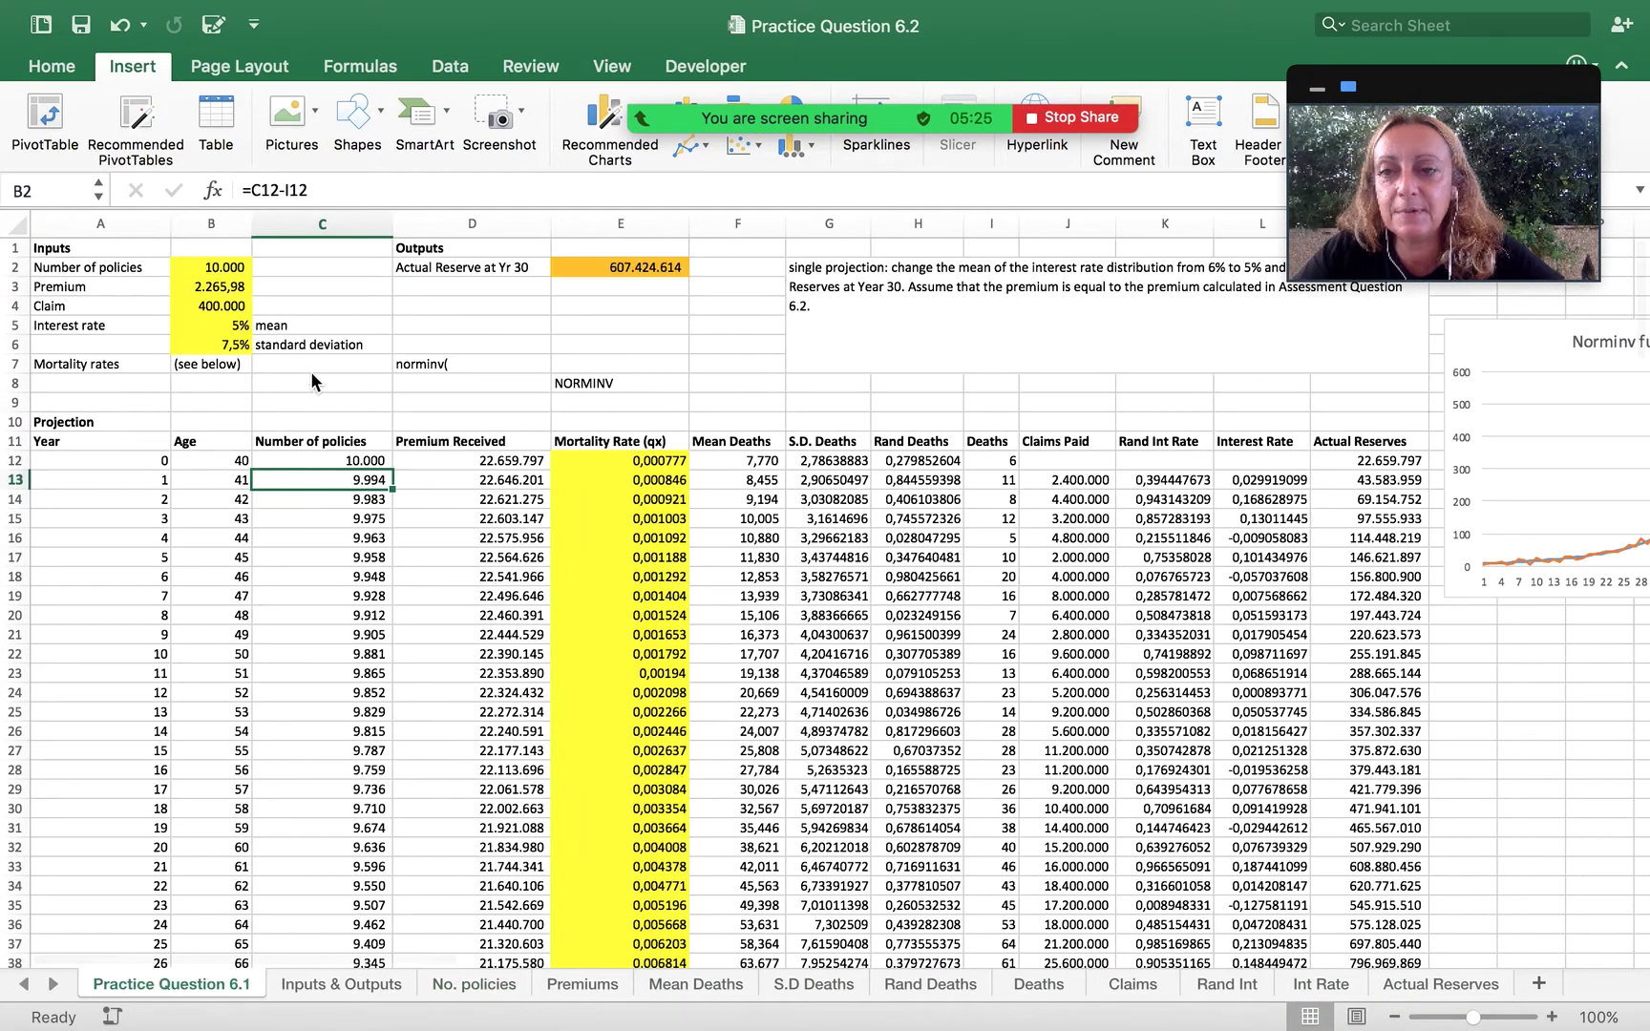
pyautogui.click(355, 460)
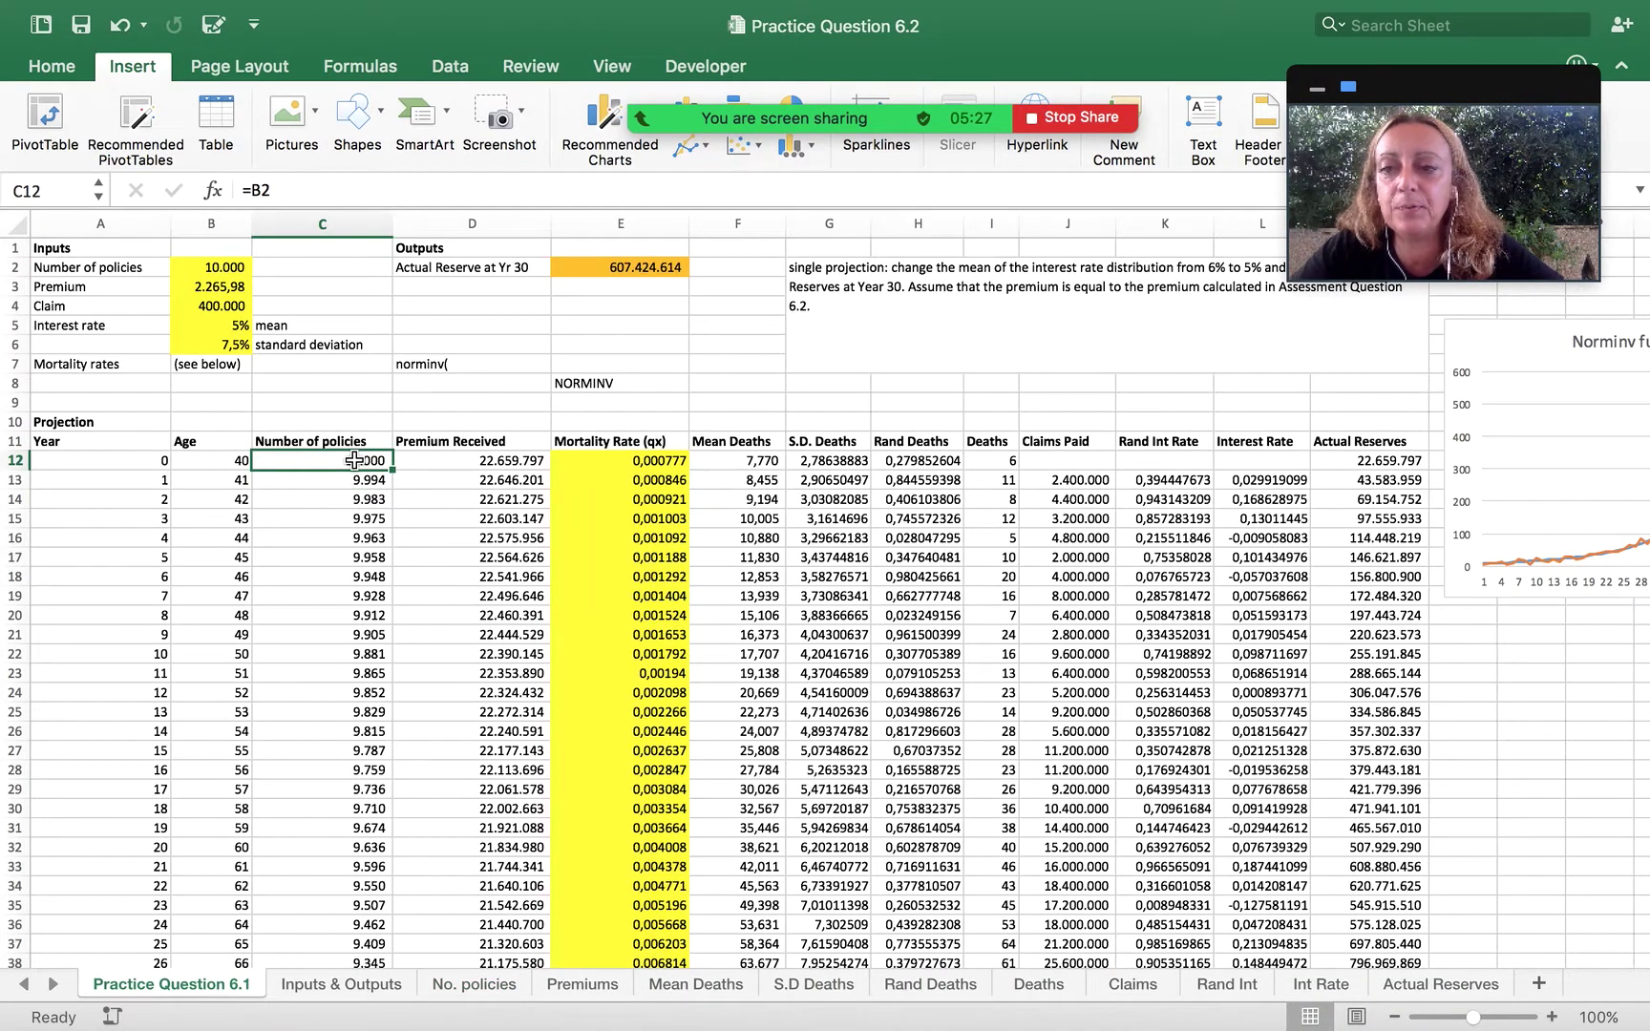
pyautogui.click(143, 461)
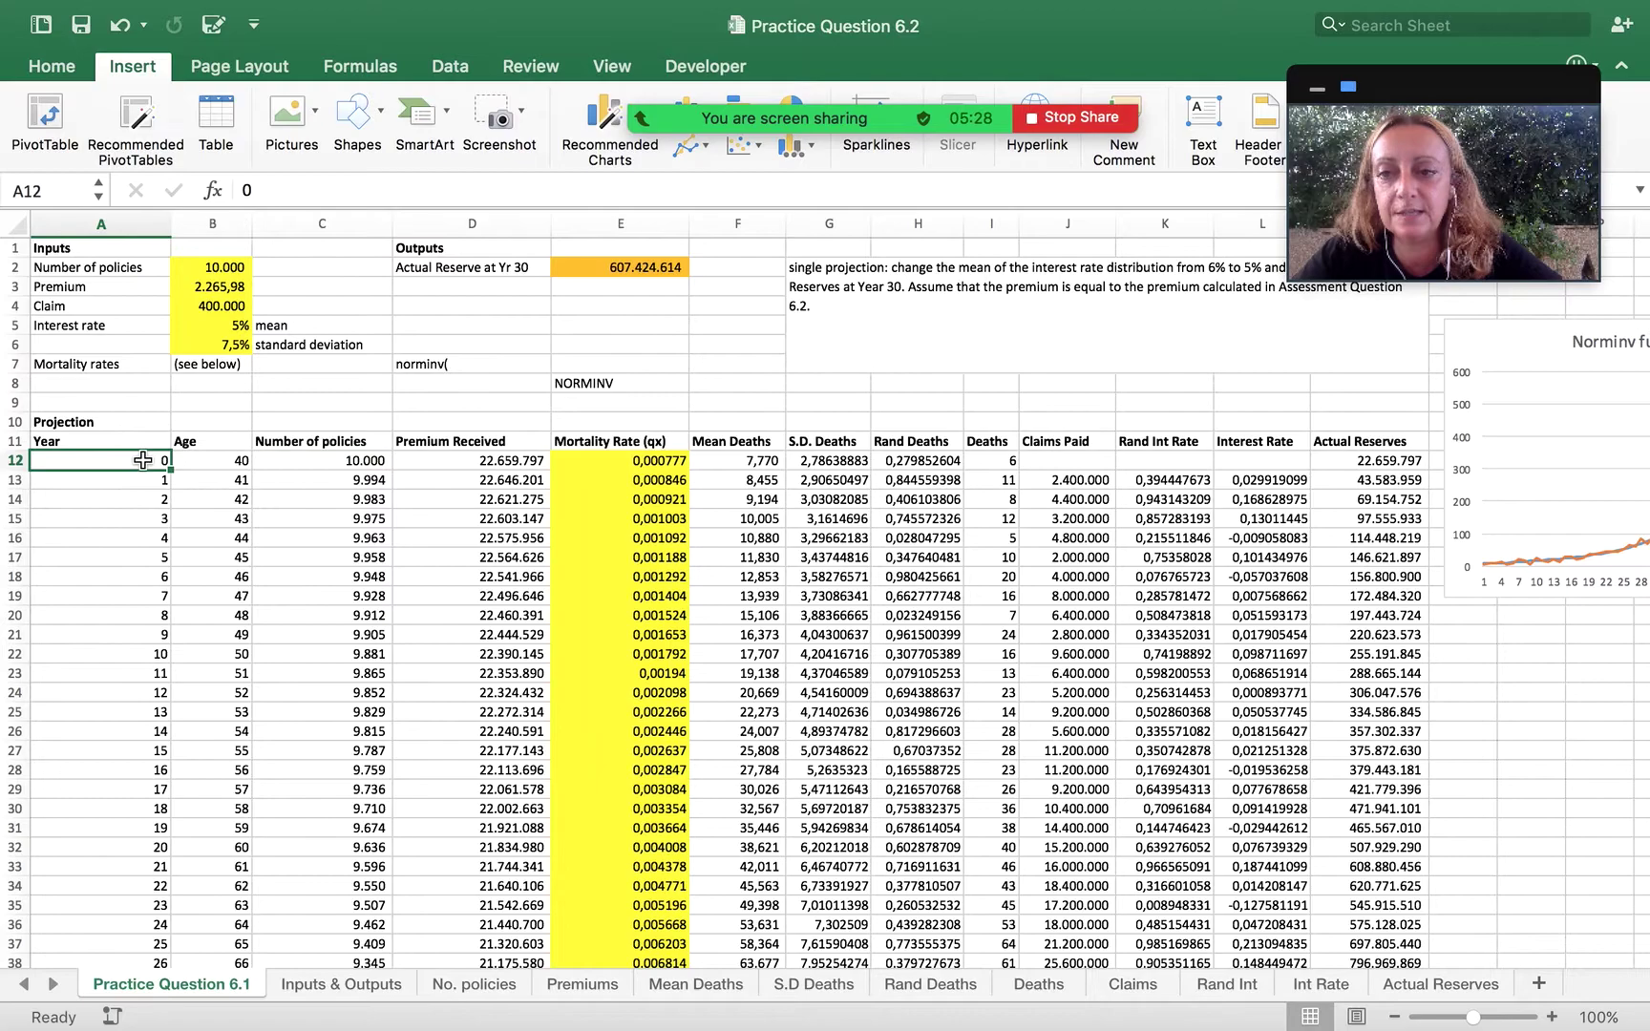
pyautogui.click(472, 983)
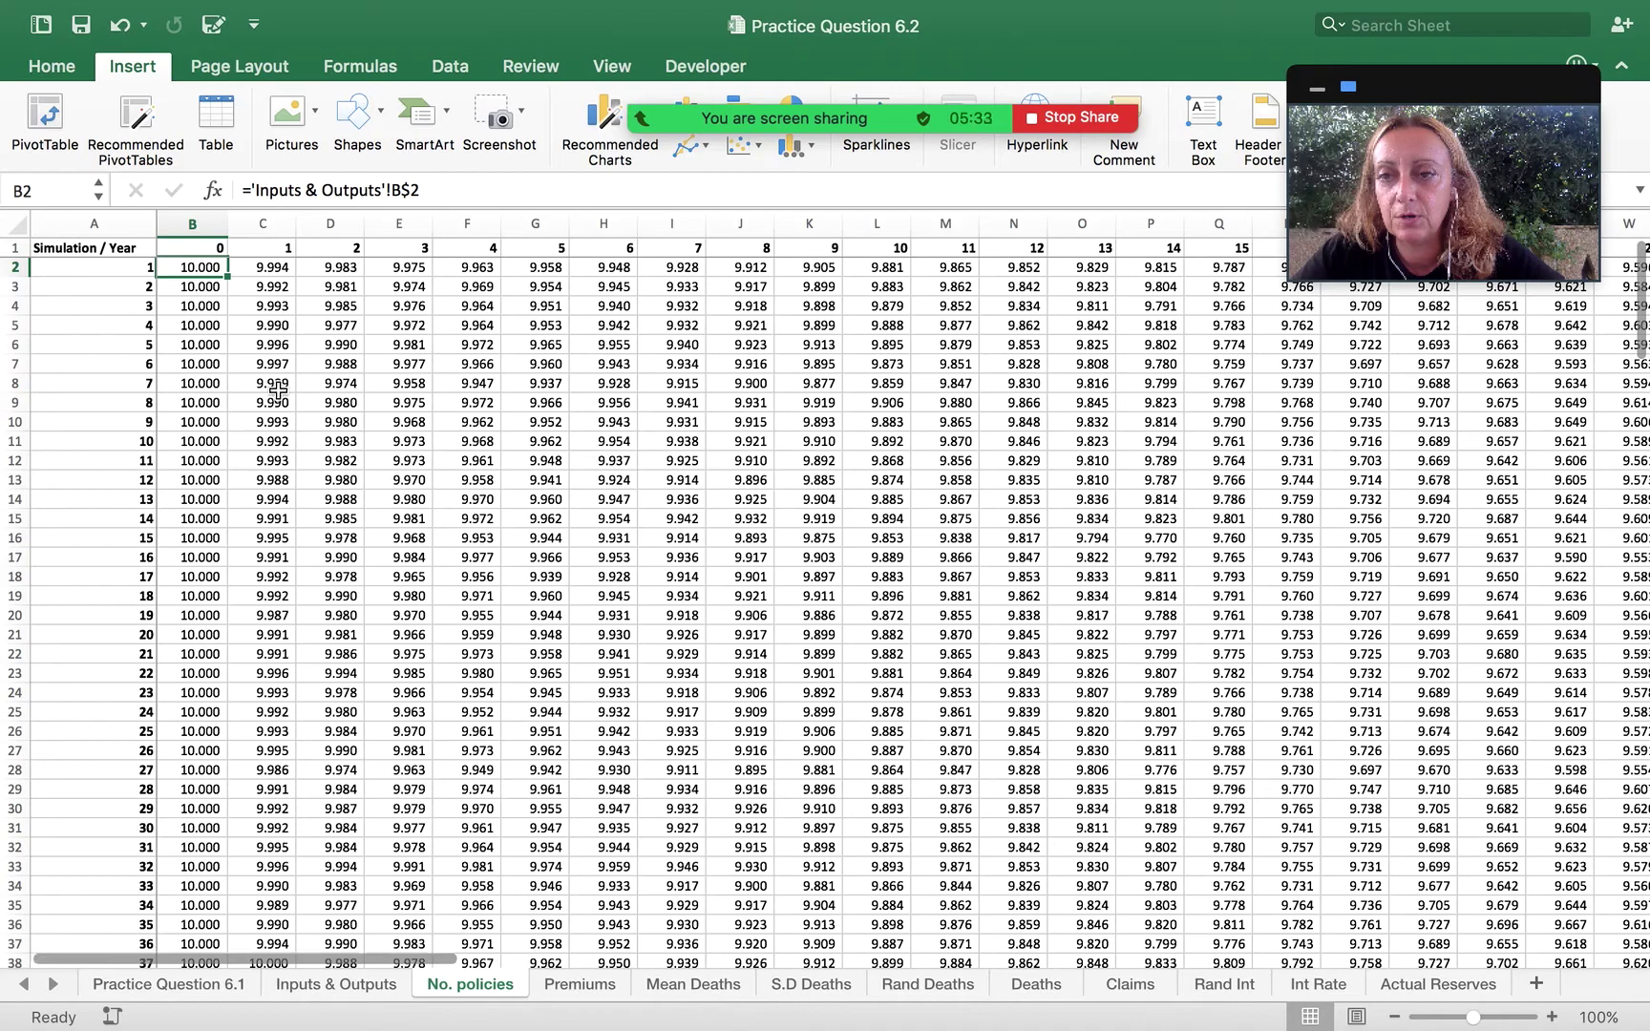
pyautogui.click(272, 267)
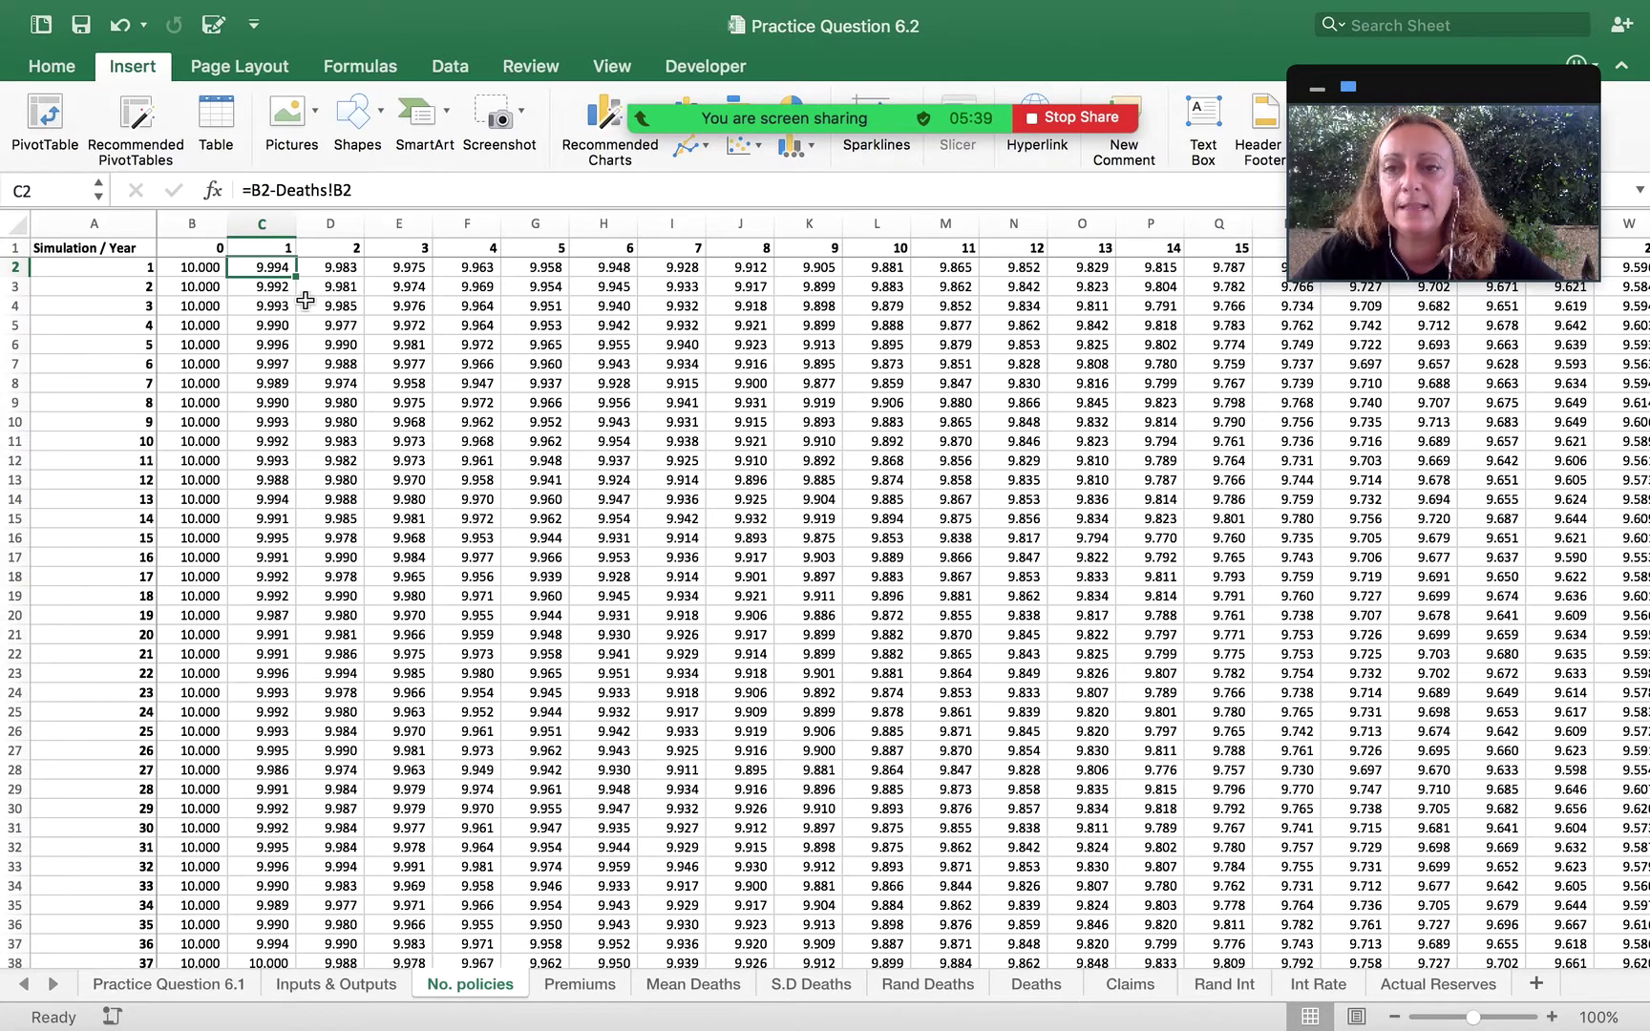
pyautogui.doubleClick(280, 190)
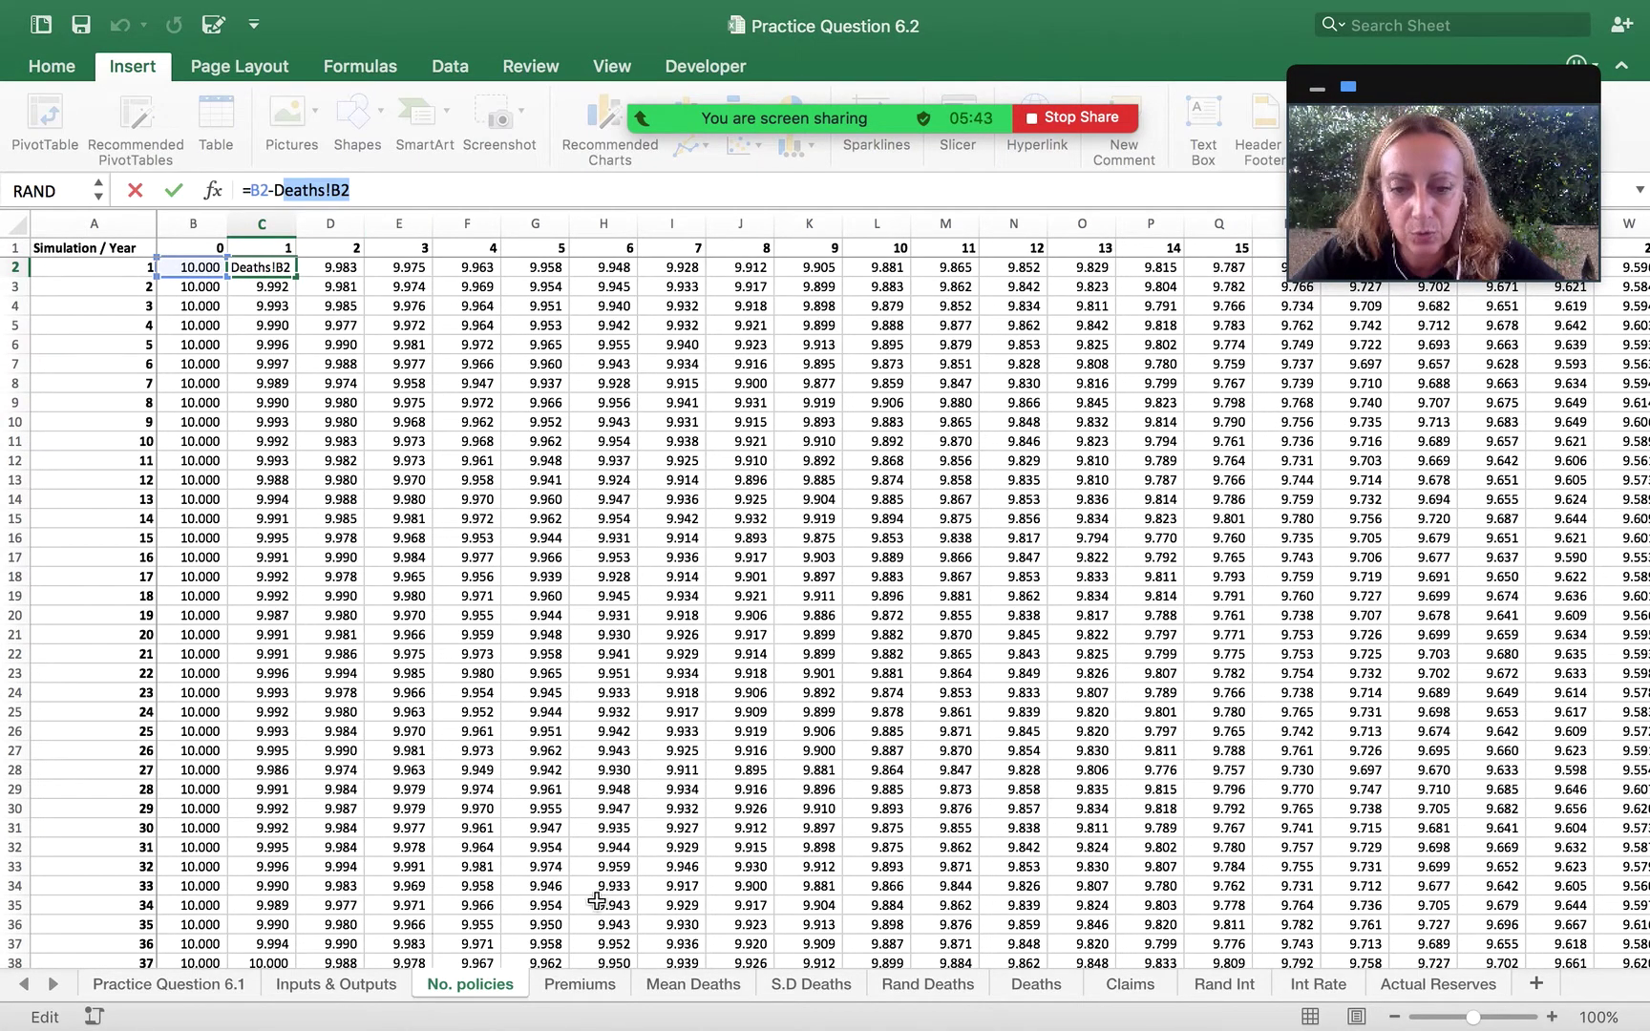
pyautogui.press('Escape')
# Compare Deaths B2's ROUND(NORMINV) formula with I12, highlighting its NORMINV and 'Rand Deaths'!B2 arguments.
pyautogui.click(1044, 996)
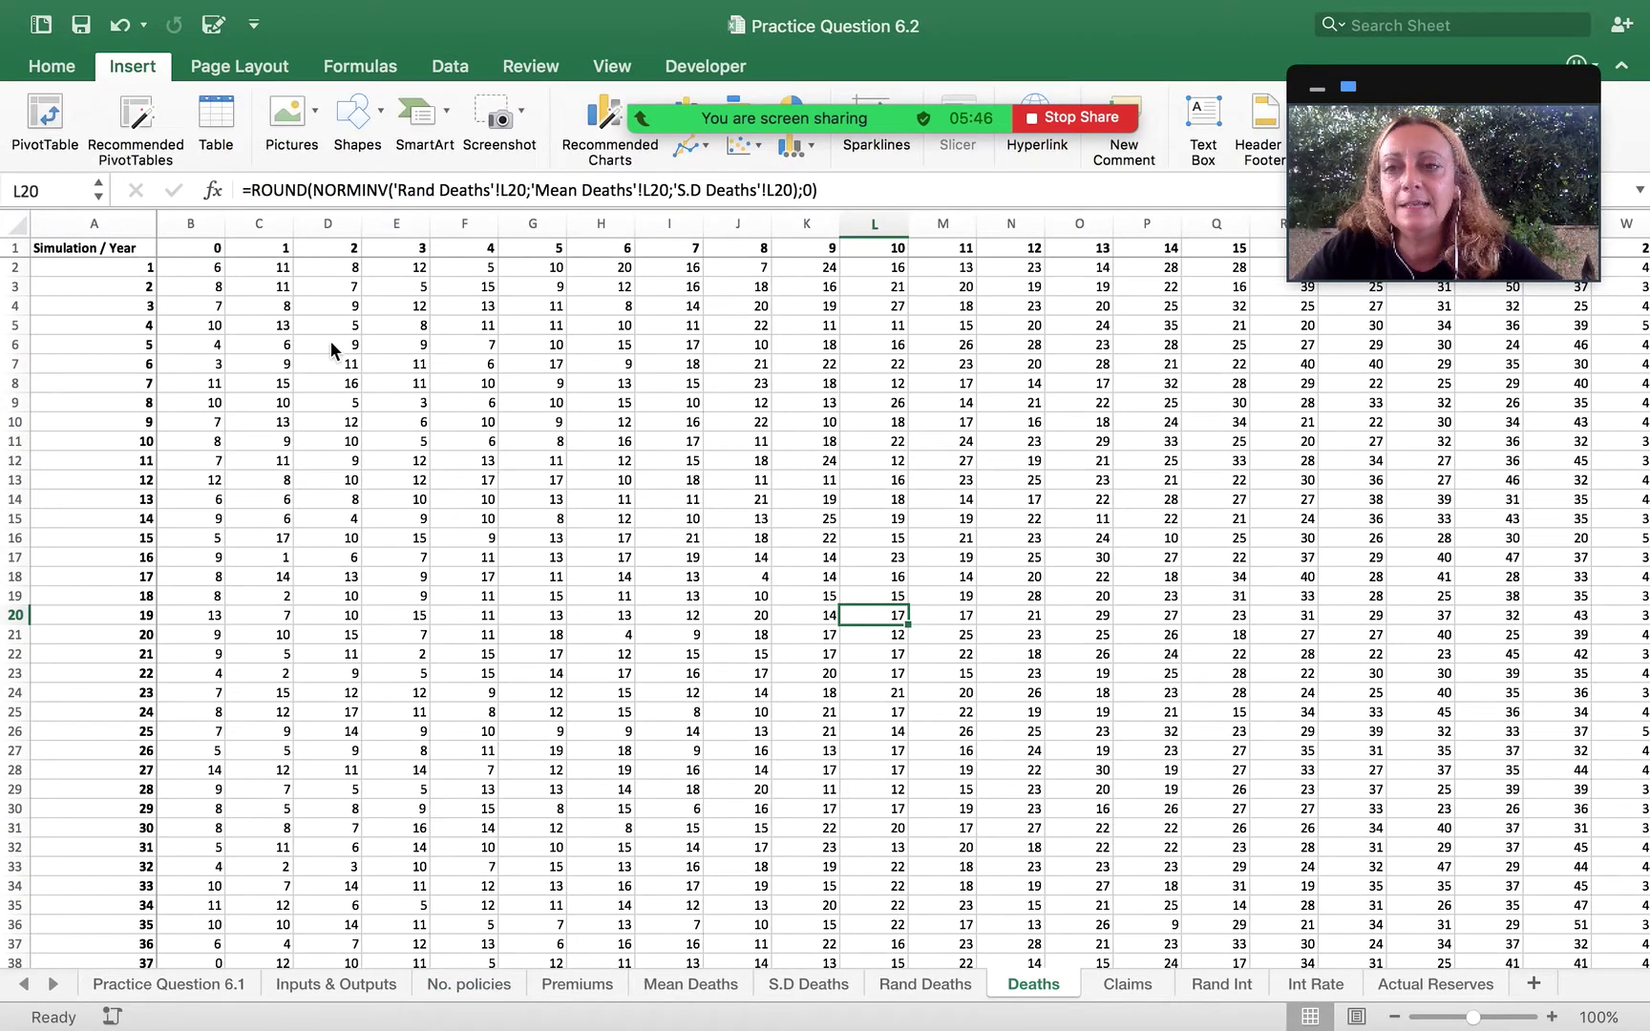
pyautogui.click(199, 274)
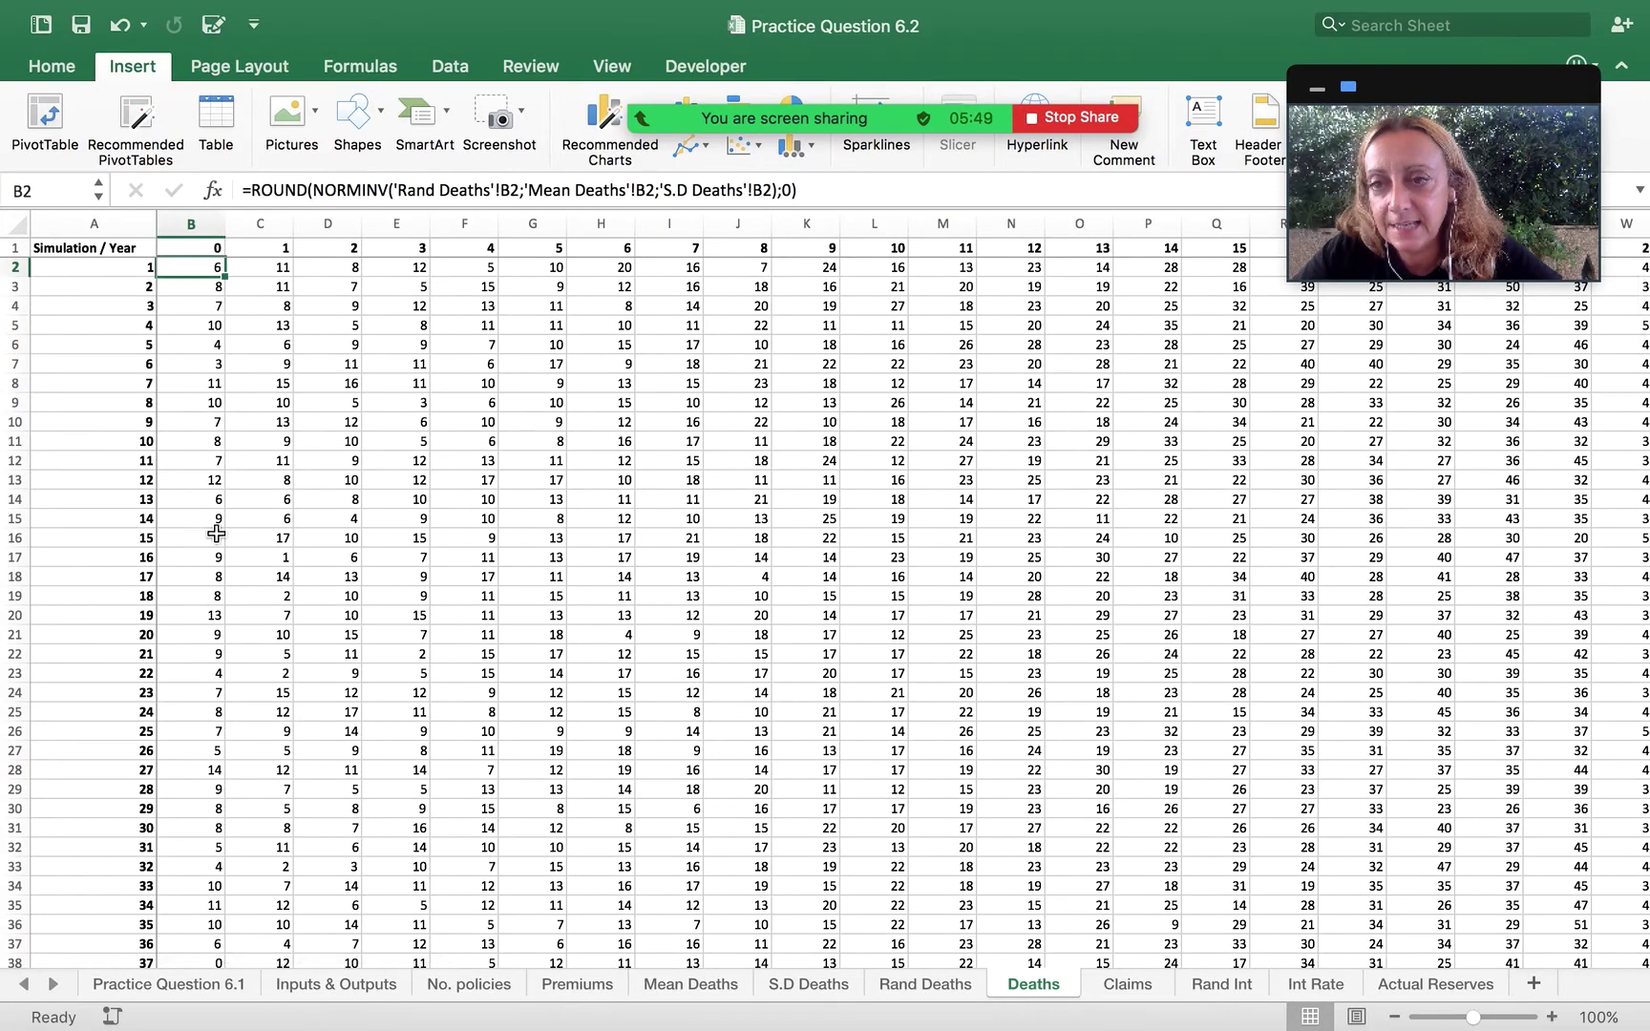
pyautogui.click(226, 983)
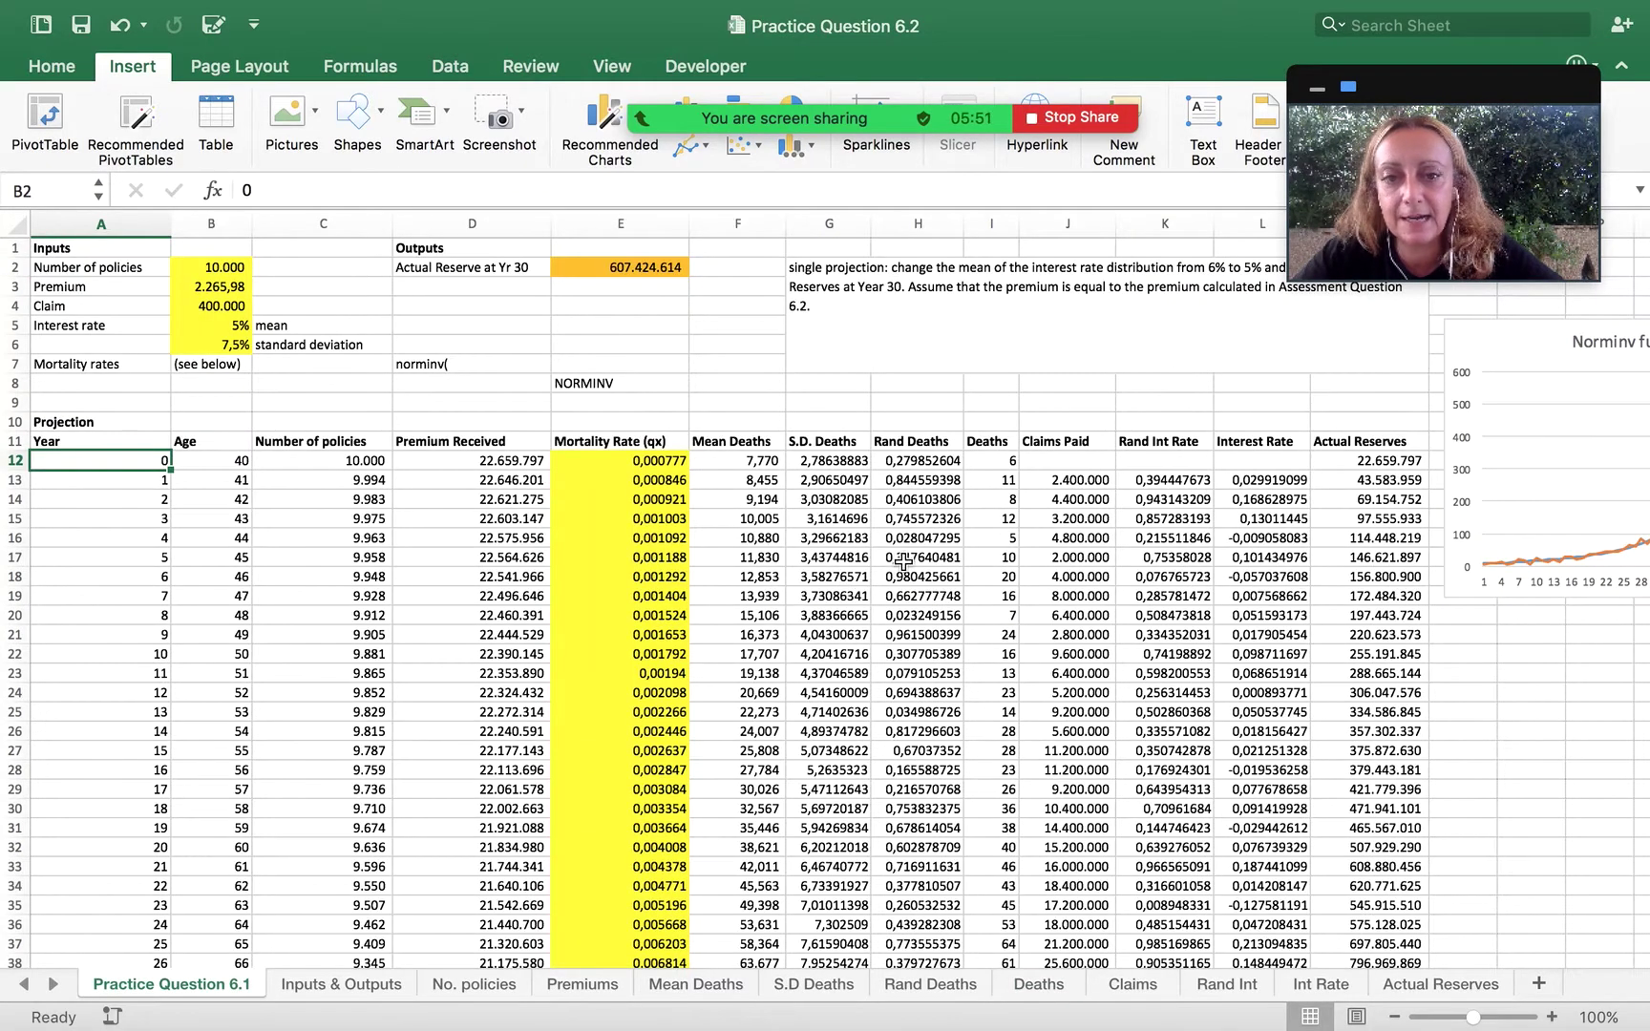
pyautogui.click(994, 458)
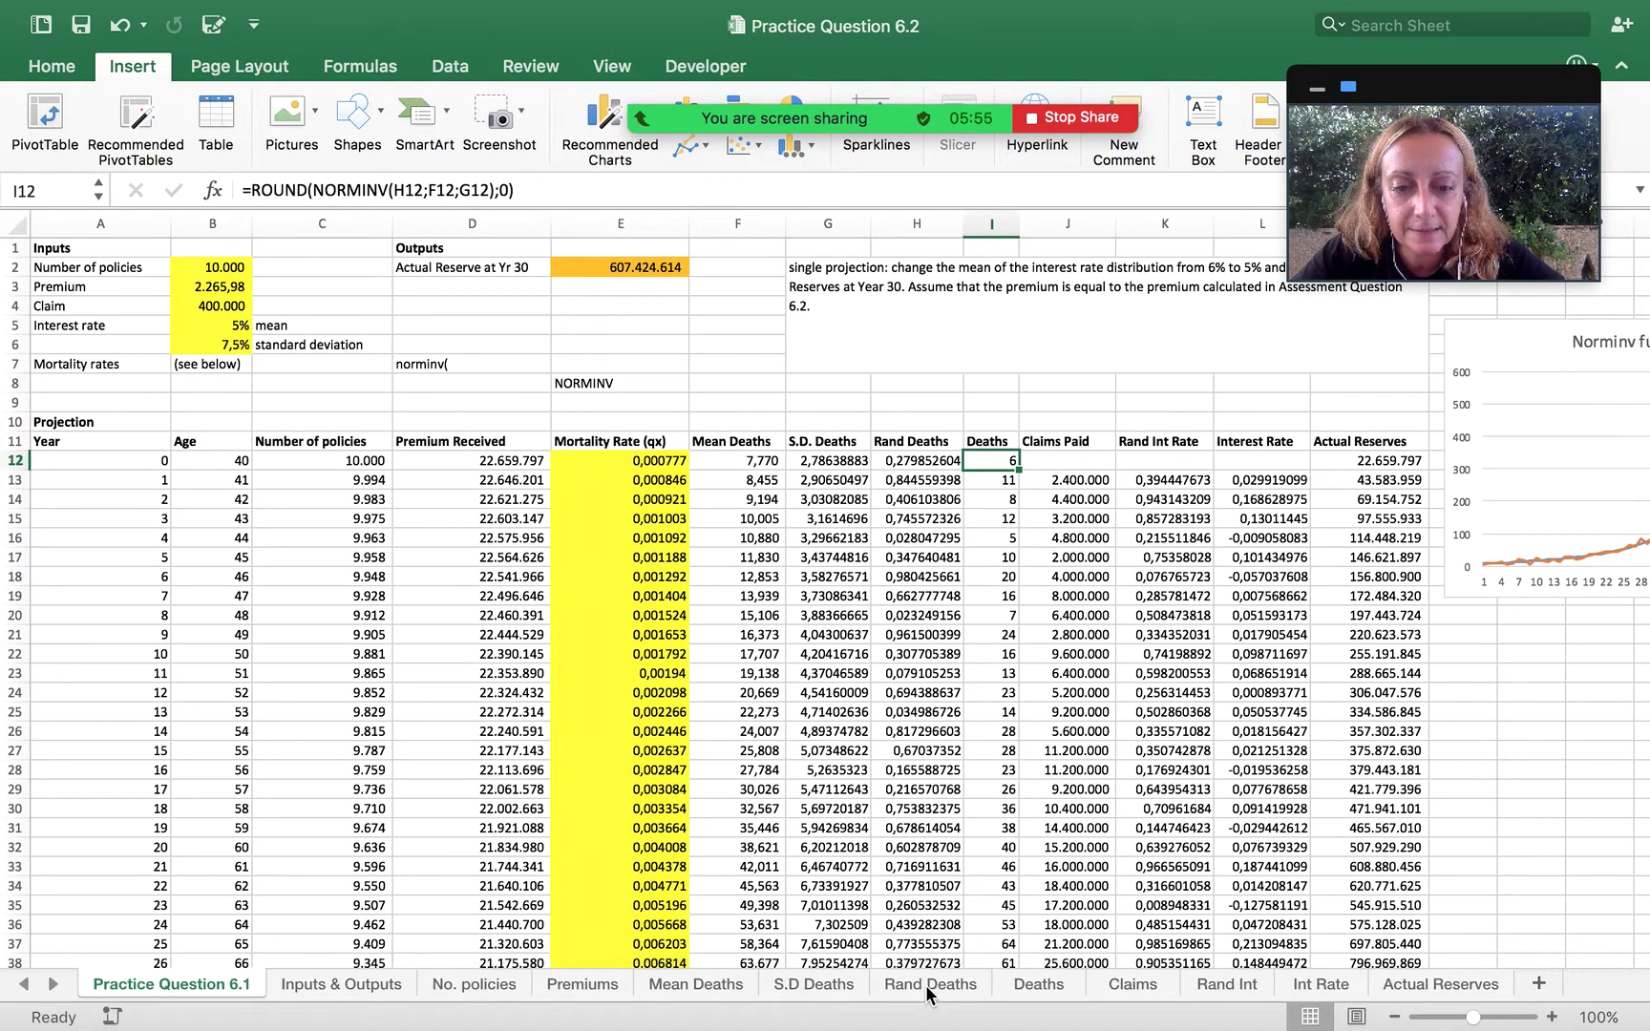
pyautogui.click(1034, 982)
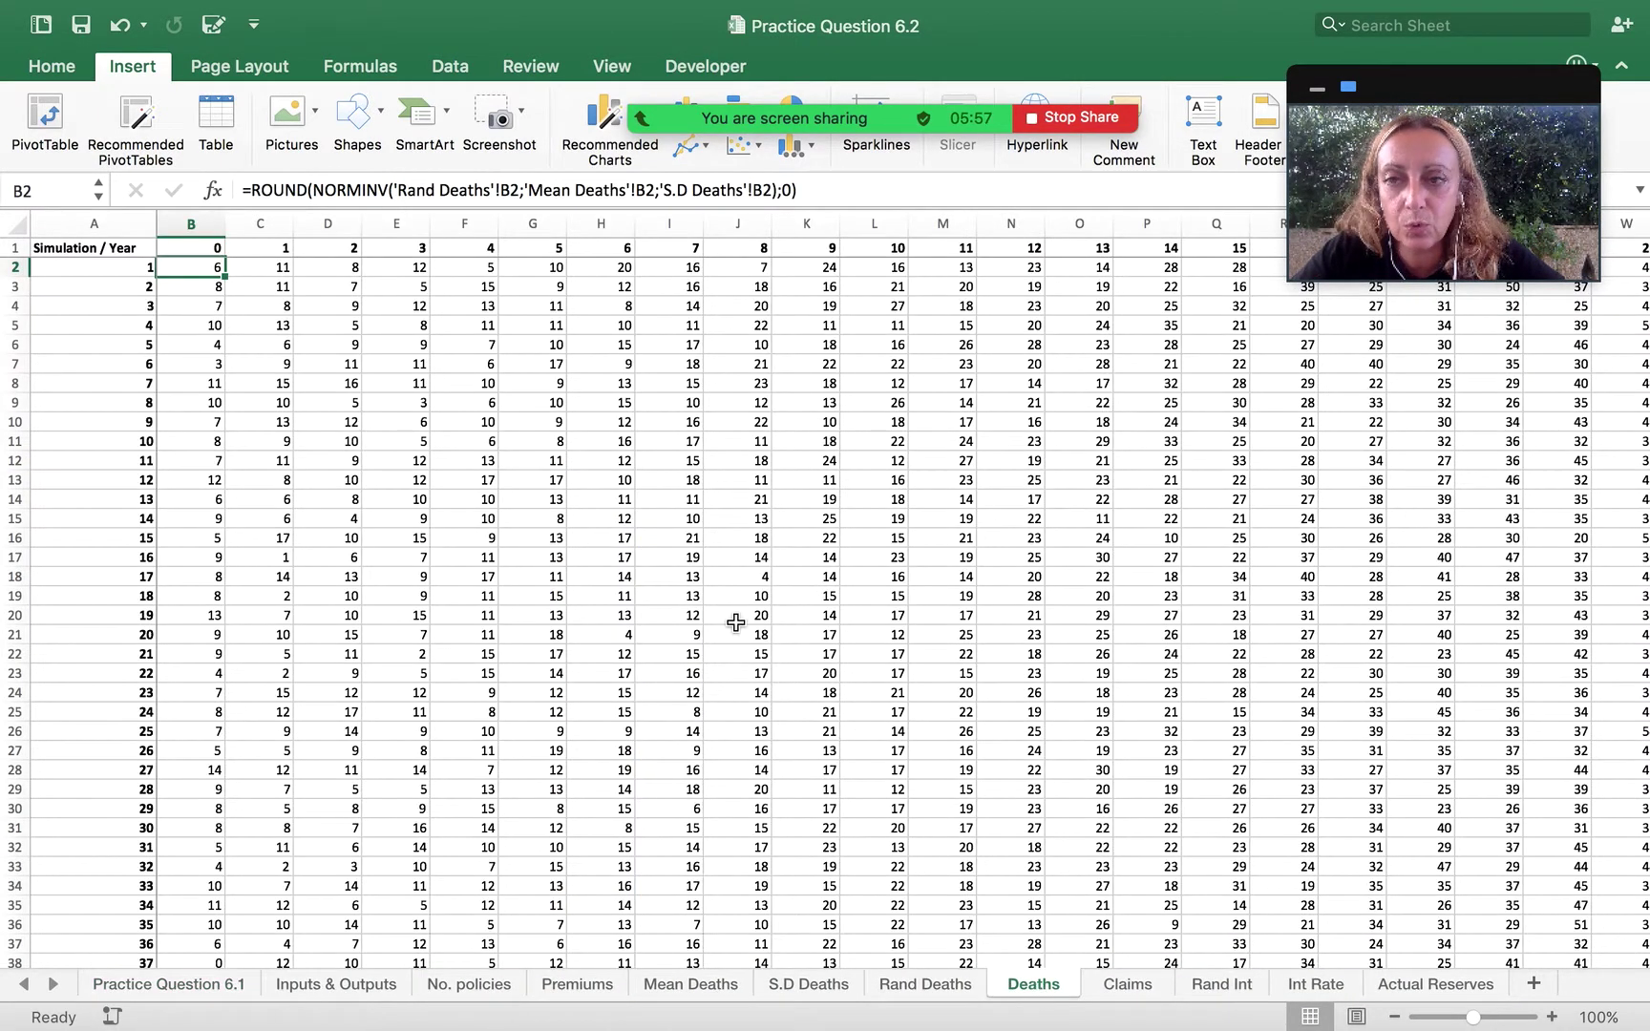
pyautogui.click(389, 194)
pyautogui.moveTo(387, 191); pyautogui.dragTo(315, 191)
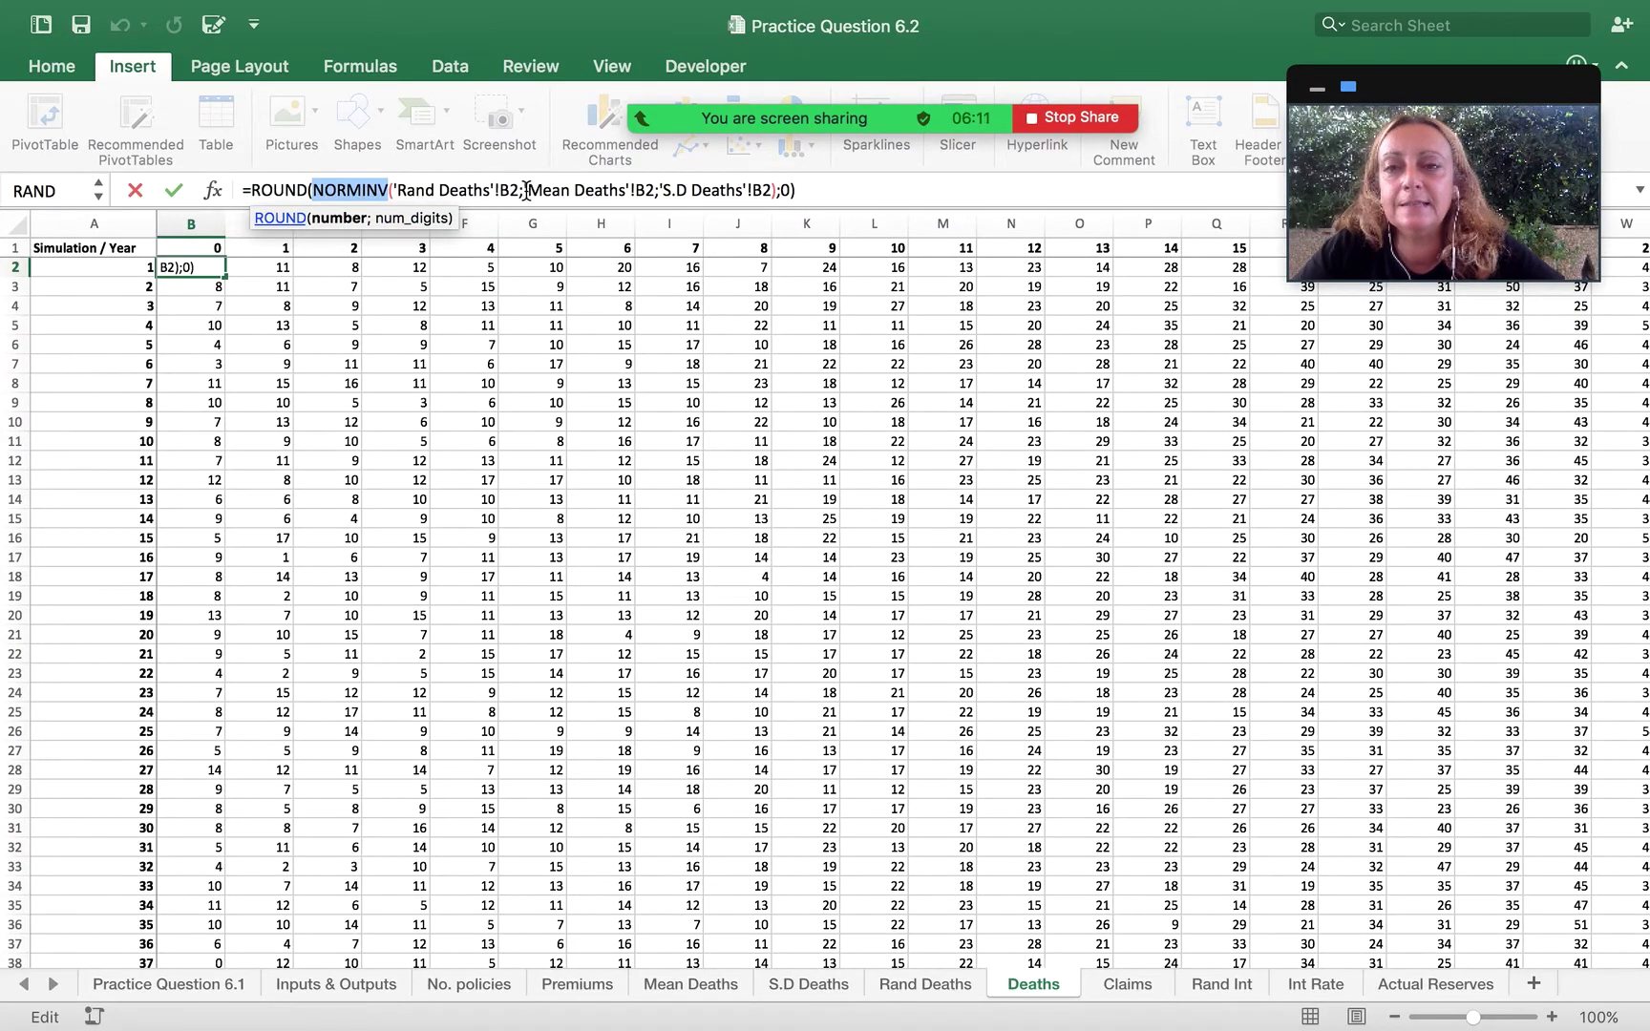
pyautogui.moveTo(524, 190); pyautogui.dragTo(390, 188)
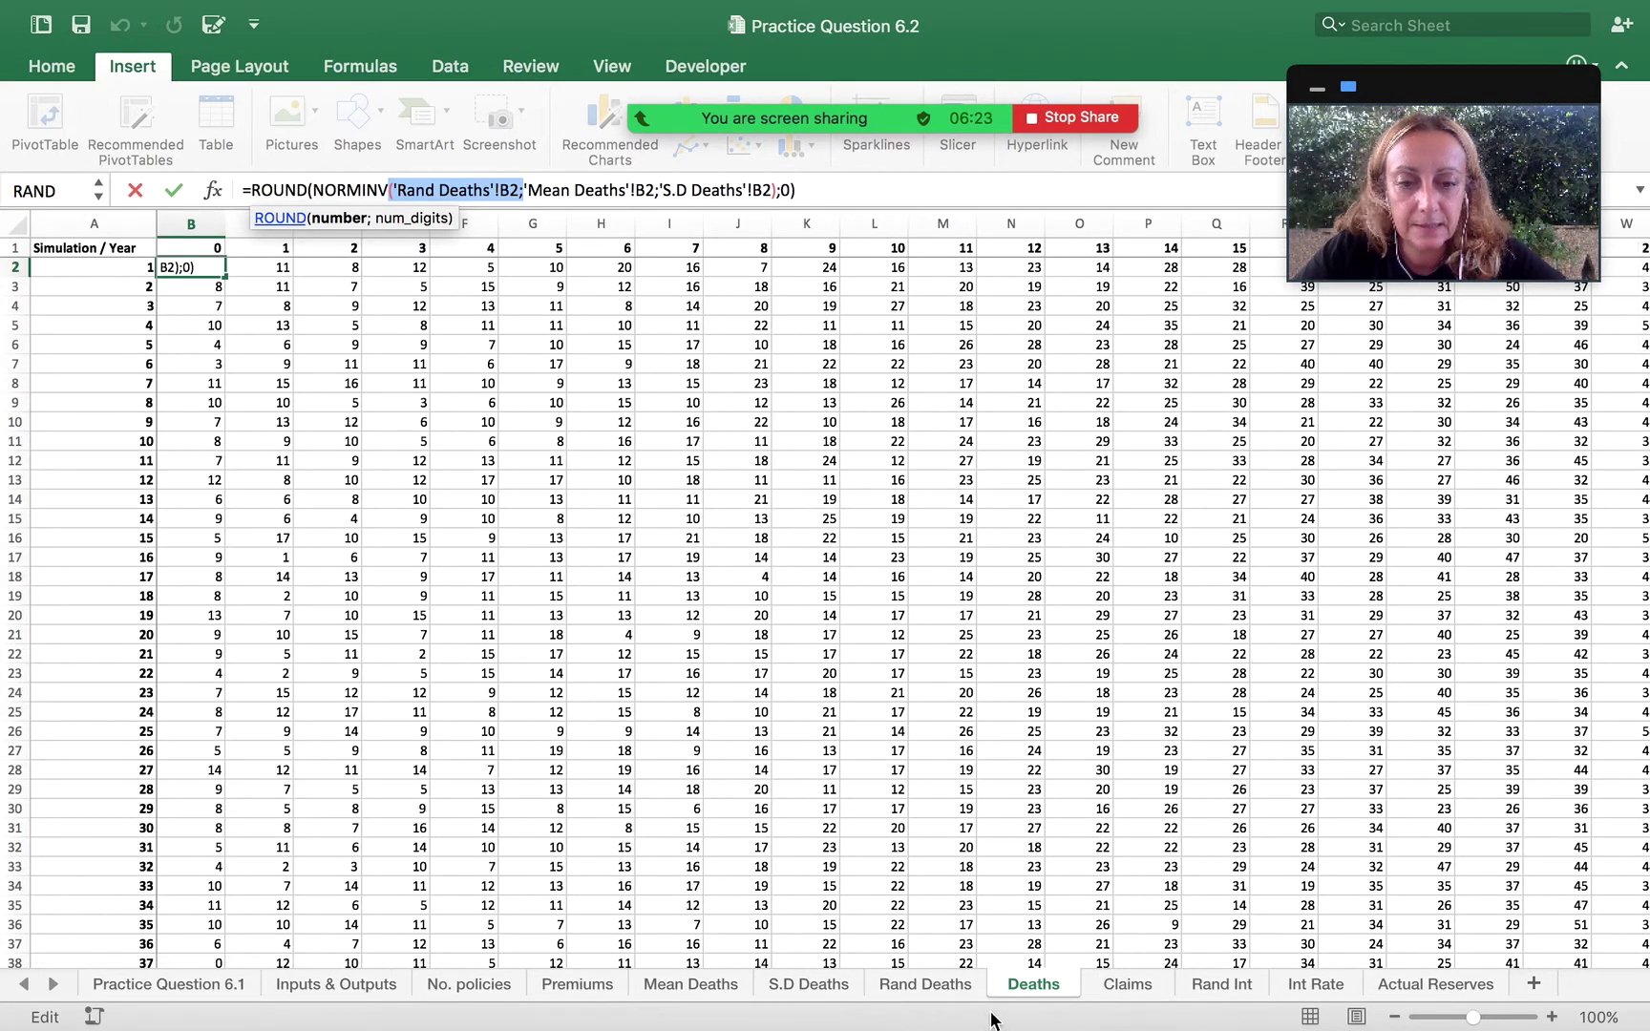
pyautogui.click(937, 994)
# Enter =+RAND() in Rand Deaths A3, then restore its simulation number 2.
pyautogui.click(923, 983)
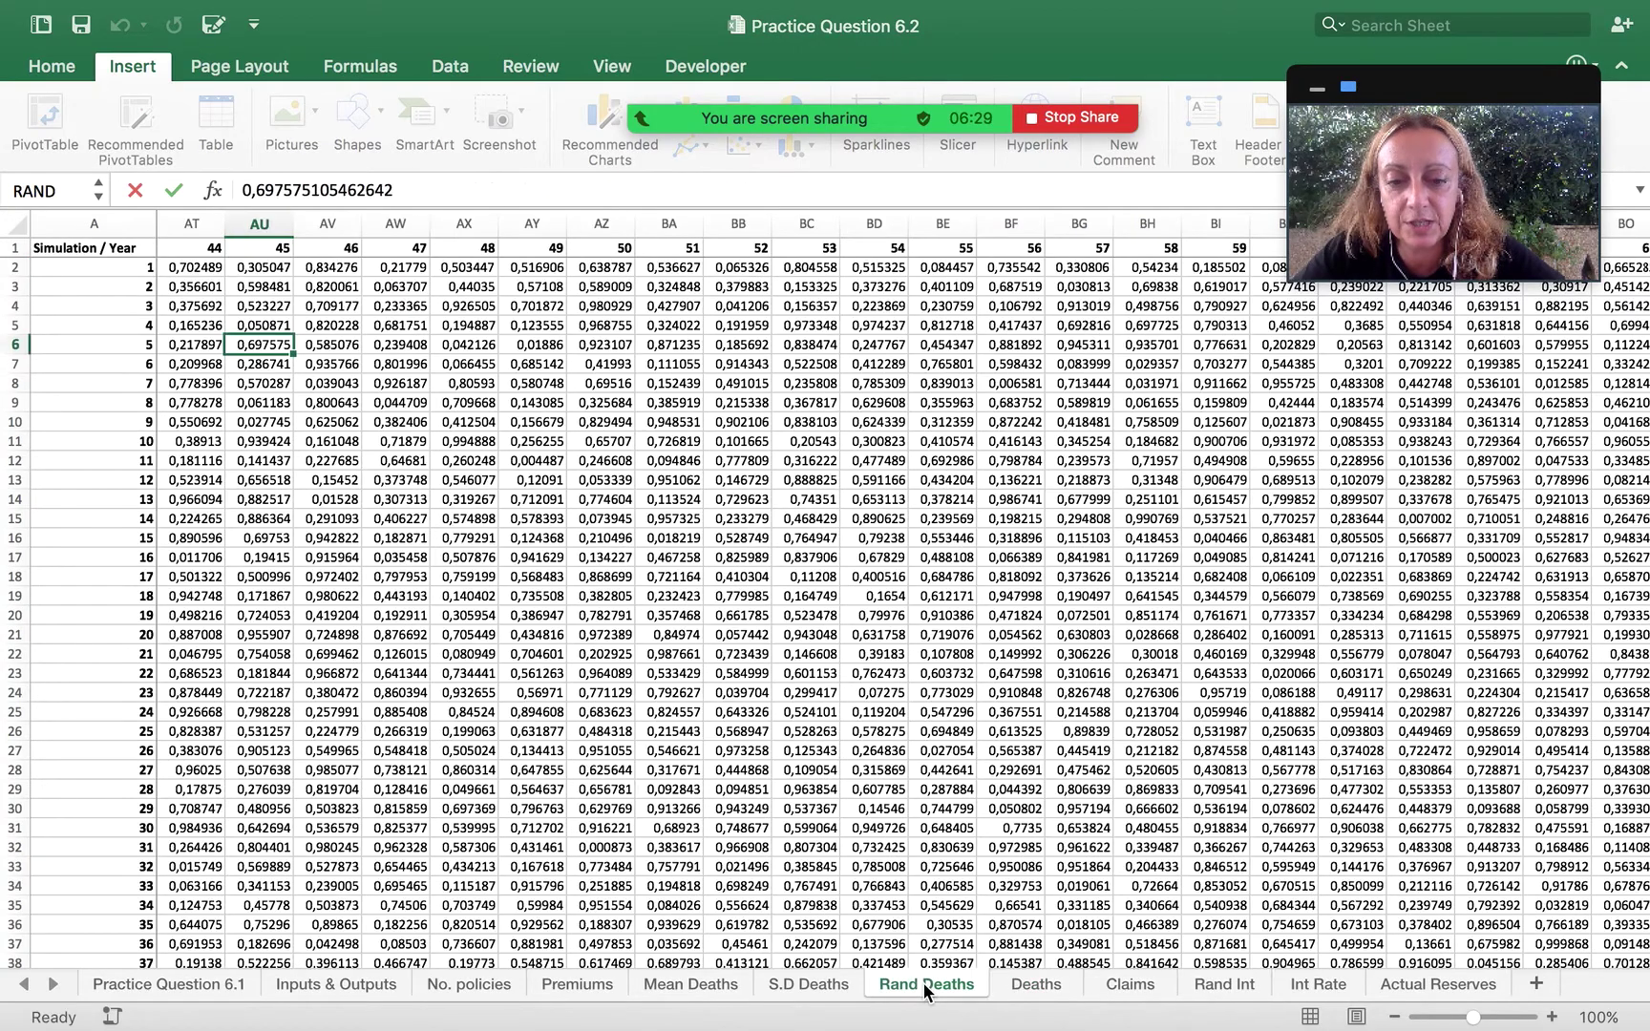
pyautogui.hscroll(-15, 642, 630)
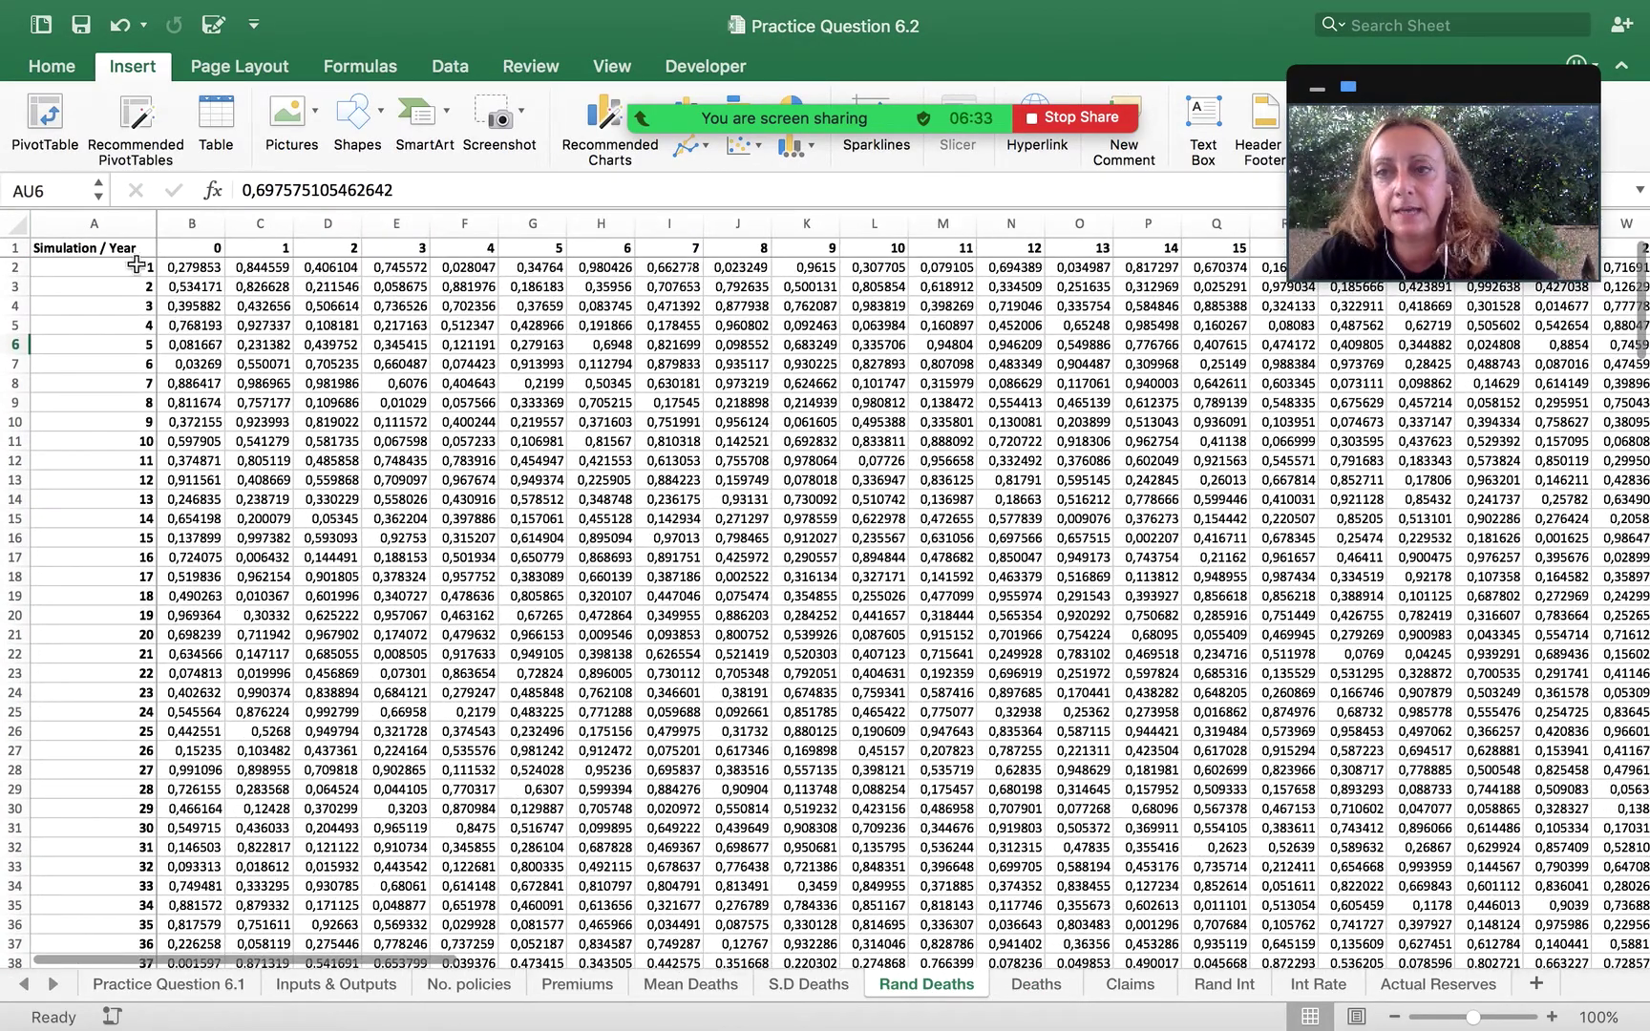
pyautogui.click(107, 295)
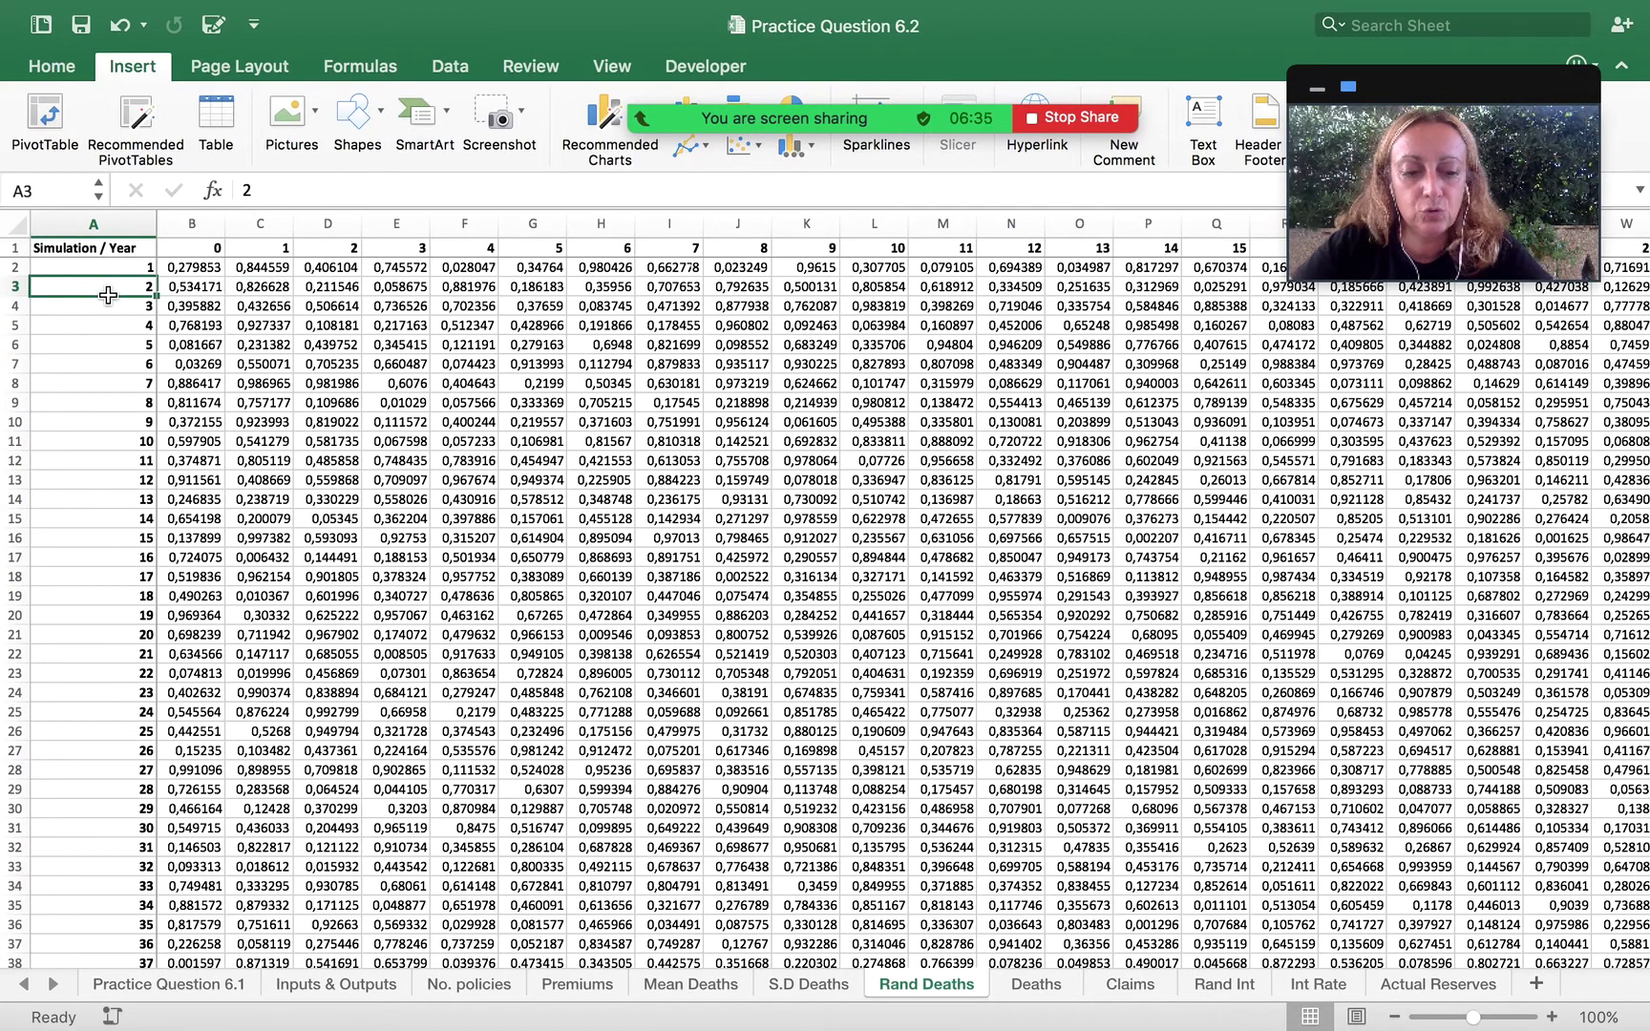
pyautogui.write('+ran')
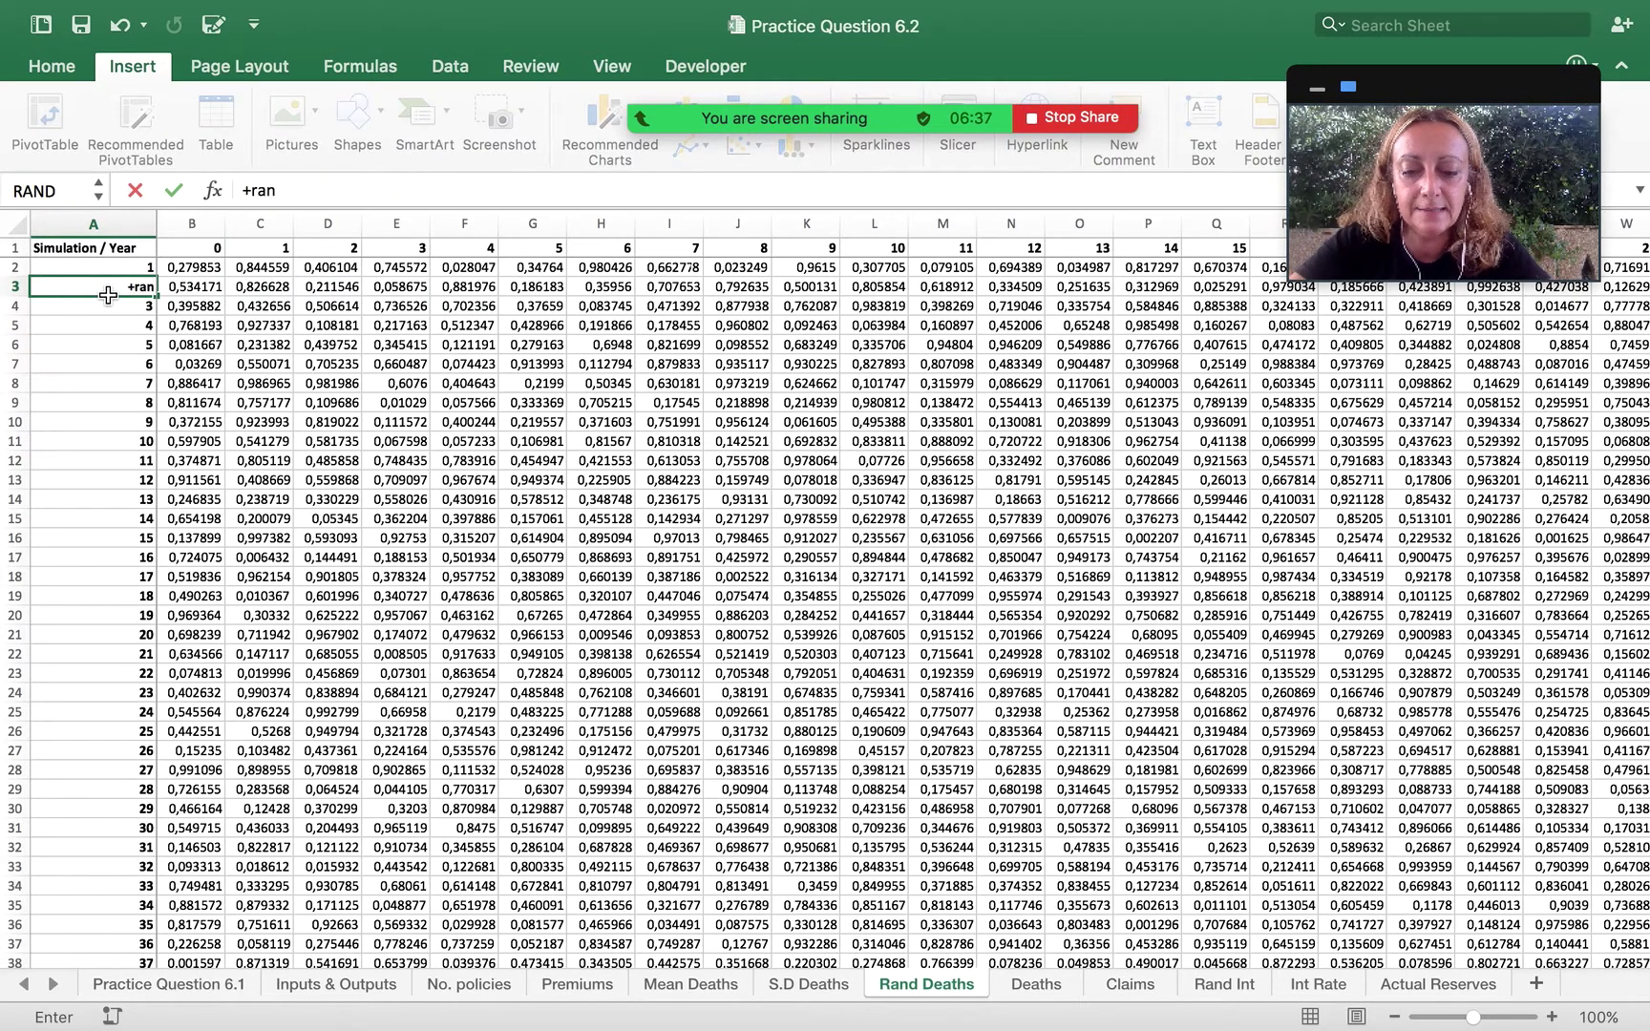
pyautogui.write('d(')
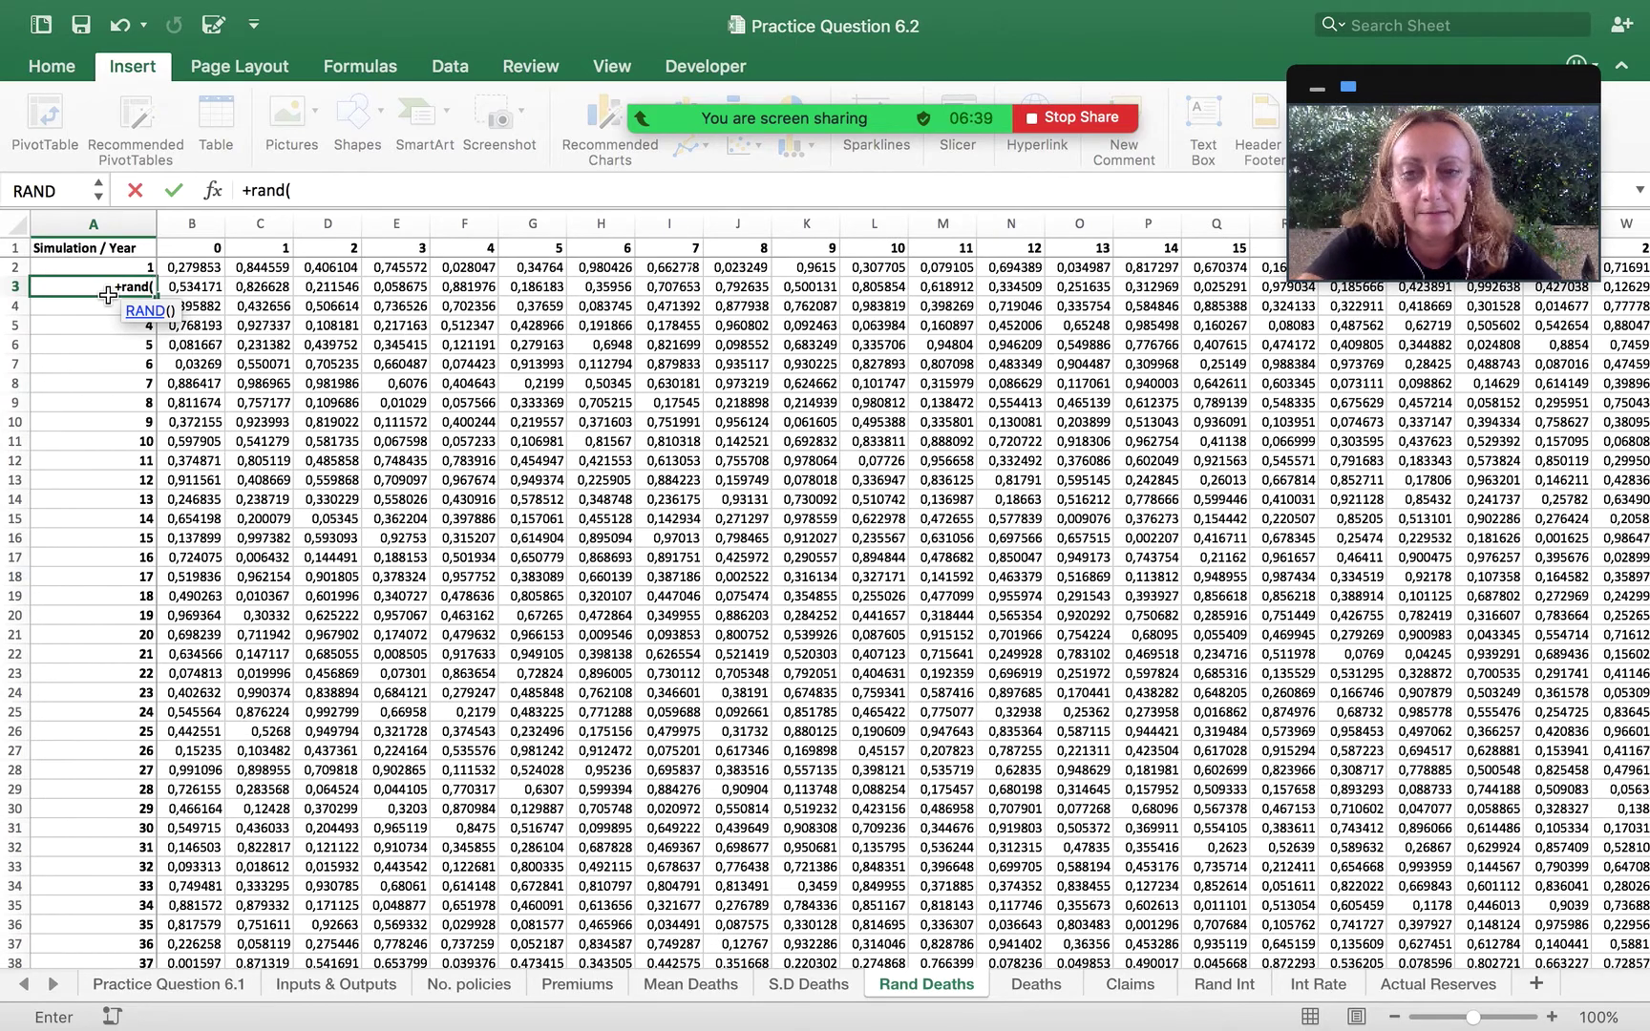
pyautogui.write(')')
pyautogui.press('Return')
pyautogui.click(100, 288)
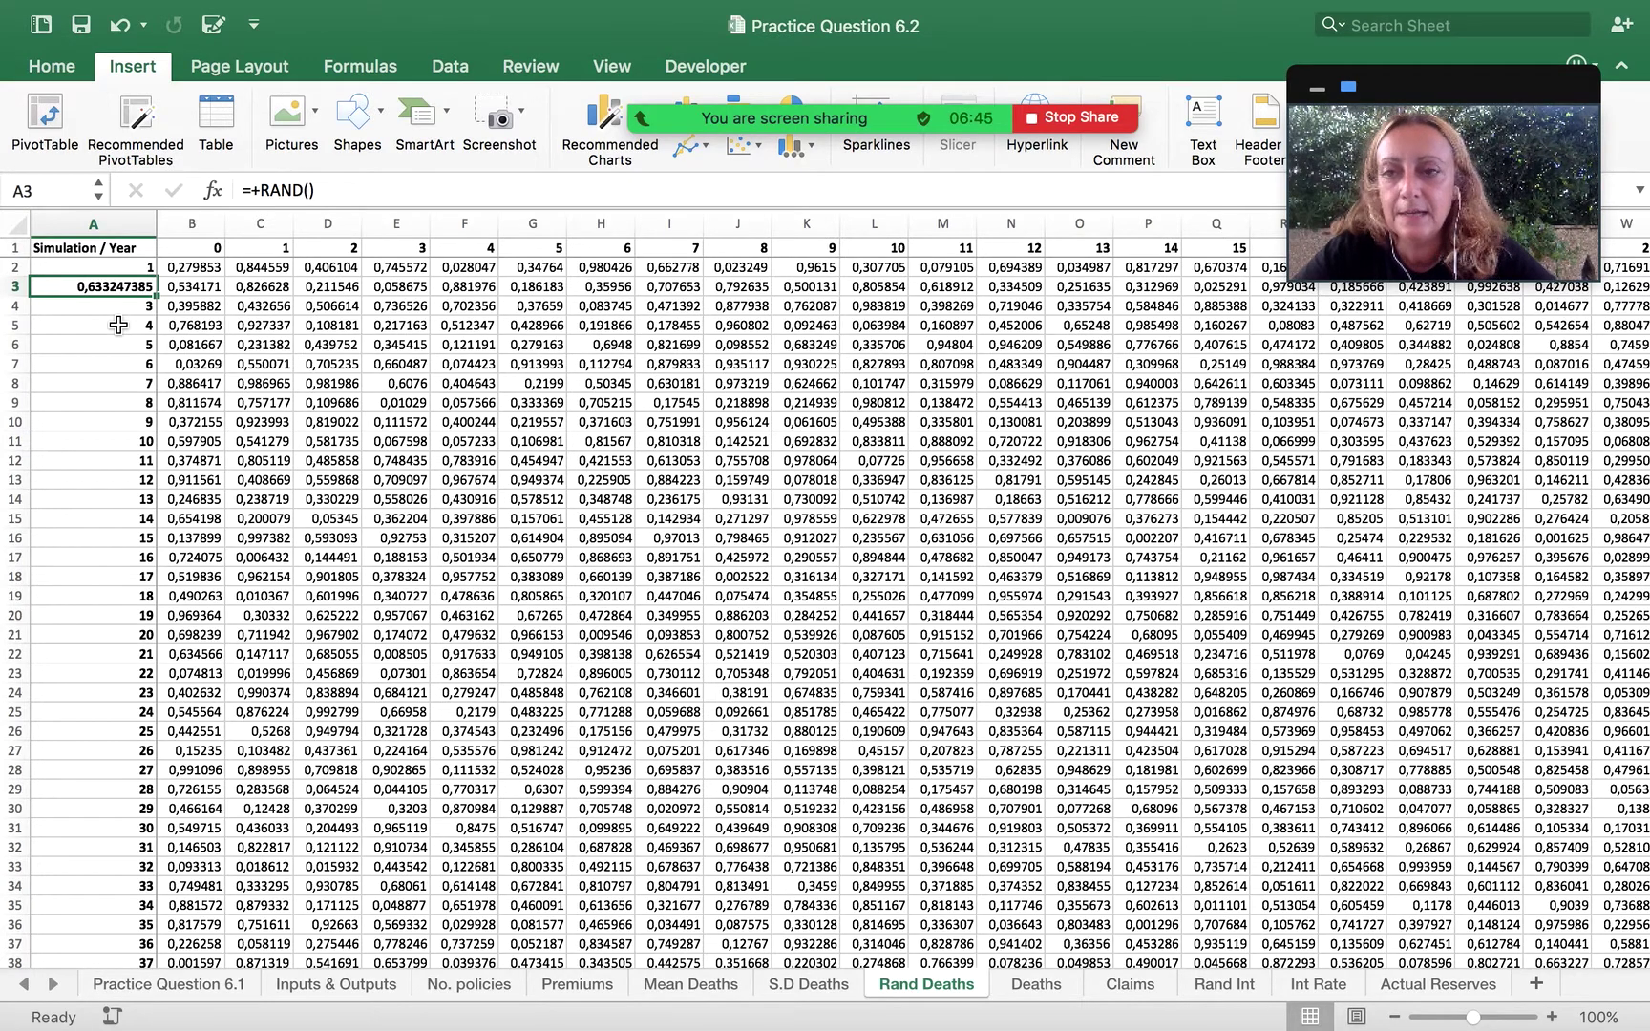
pyautogui.write('2')
pyautogui.press('Return')
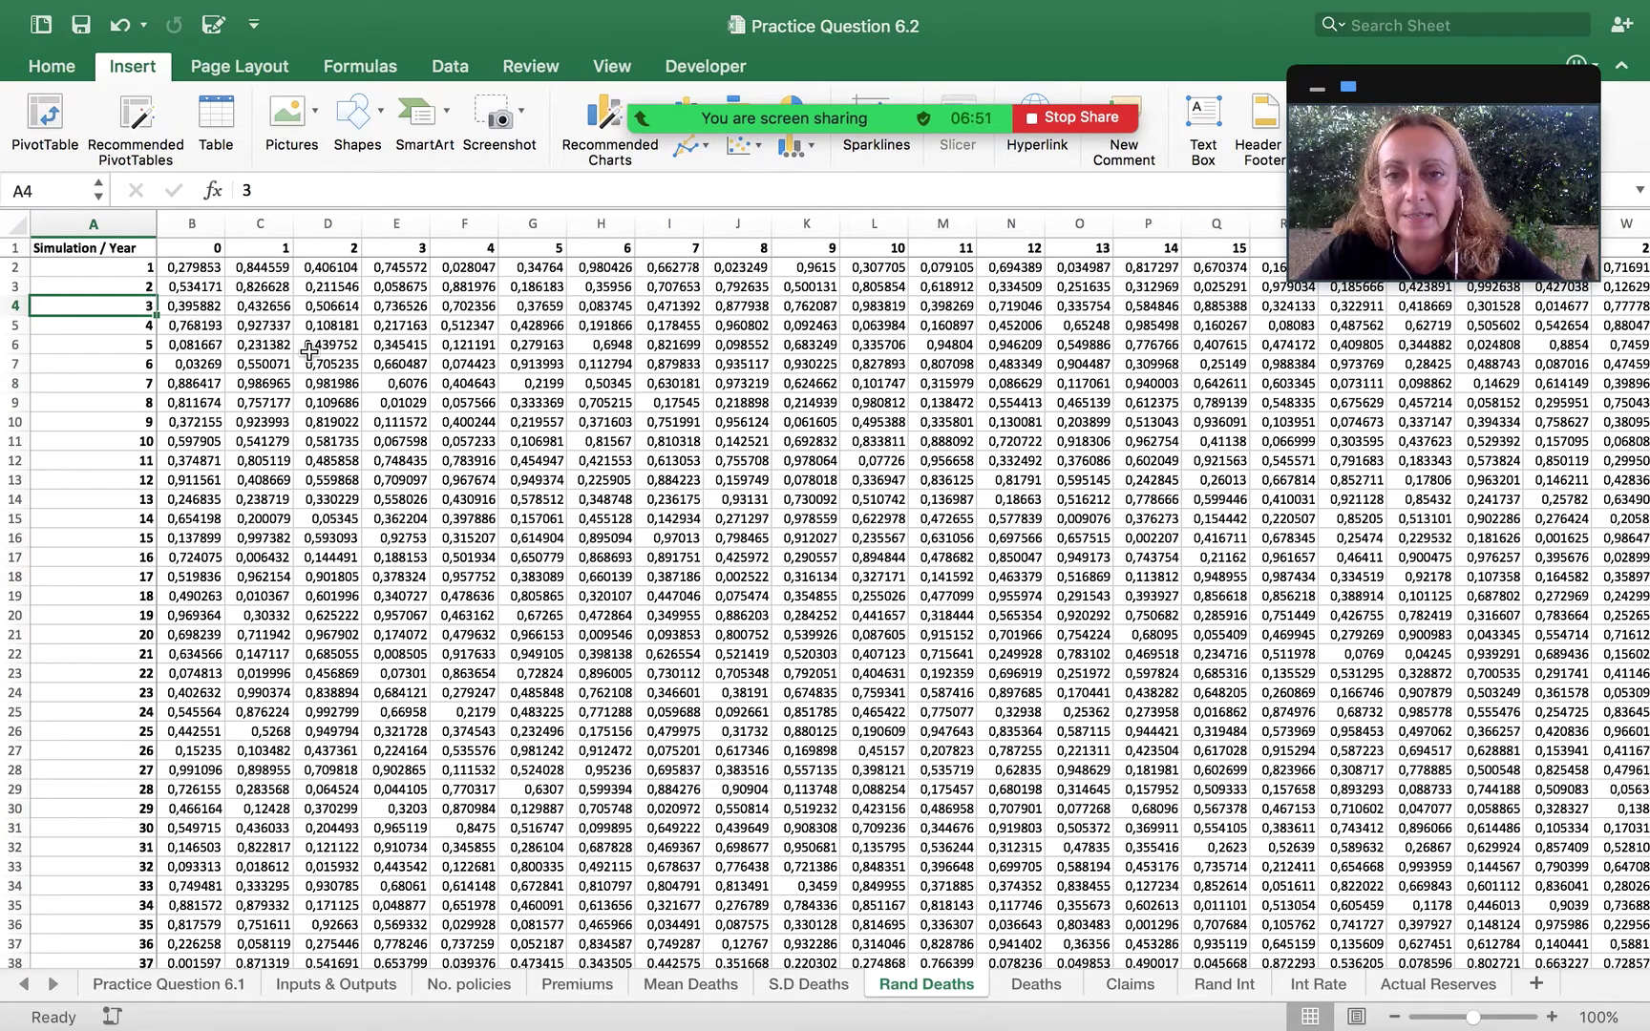
# Trace the Deaths formula's Rand Deaths, mean and S.D Deaths arguments to NORMINV.
pyautogui.click(1033, 991)
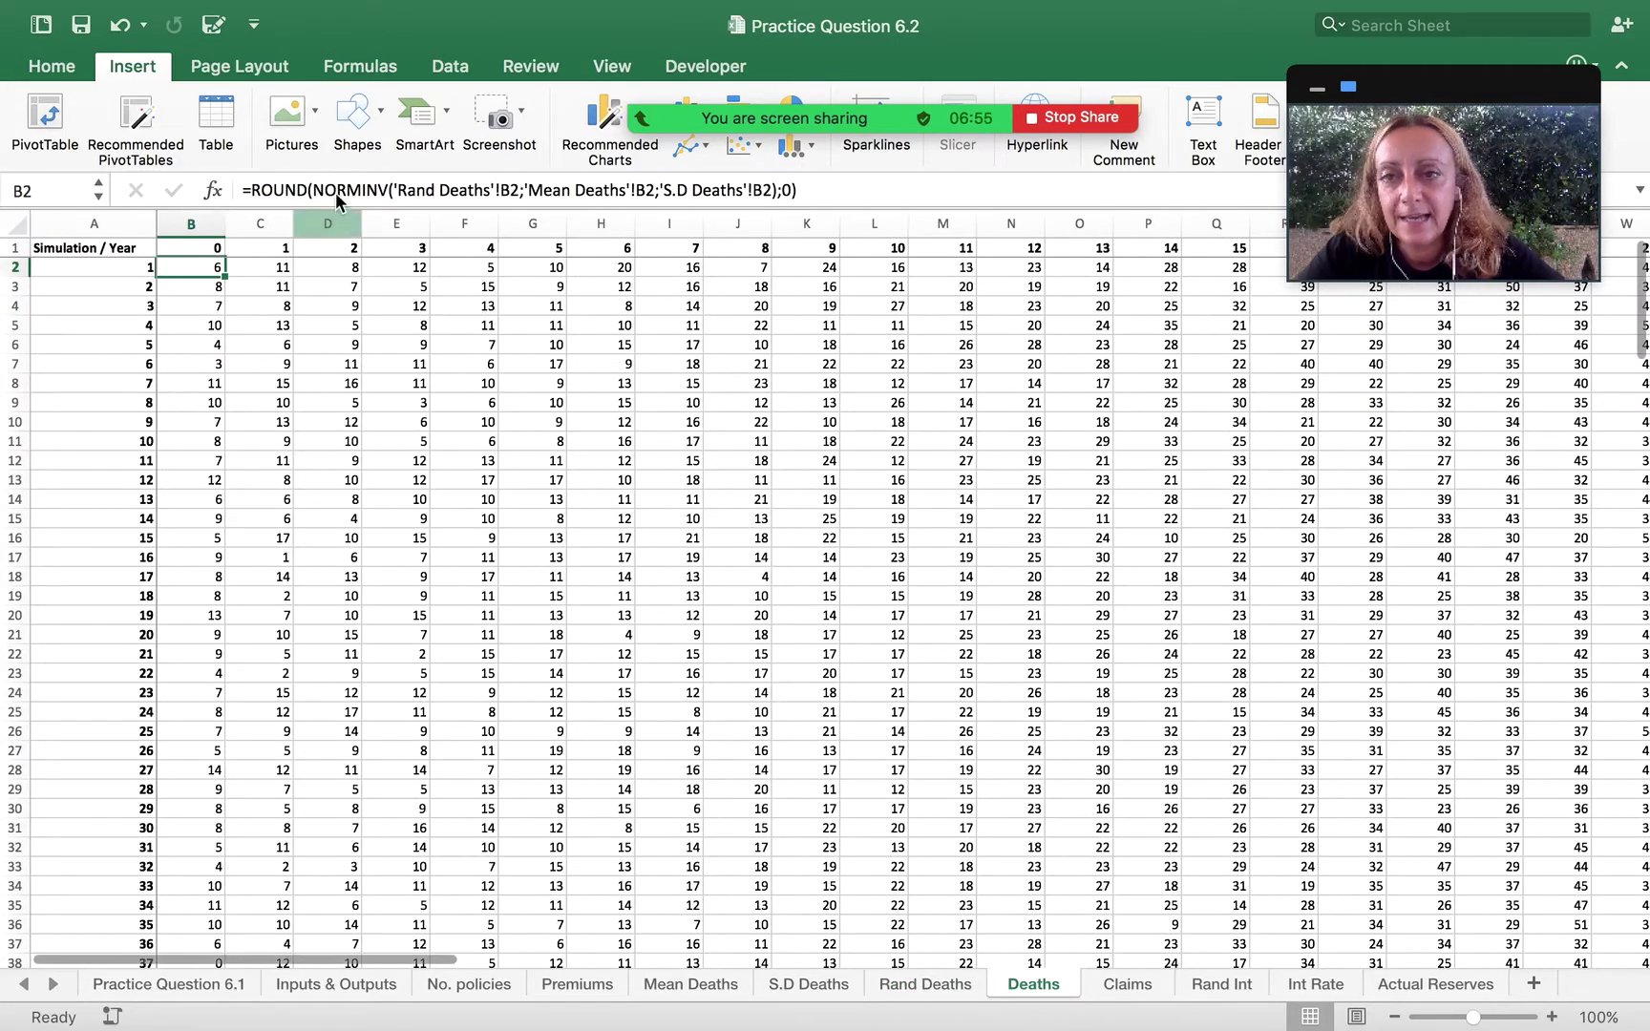
pyautogui.moveTo(523, 189); pyautogui.dragTo(386, 179)
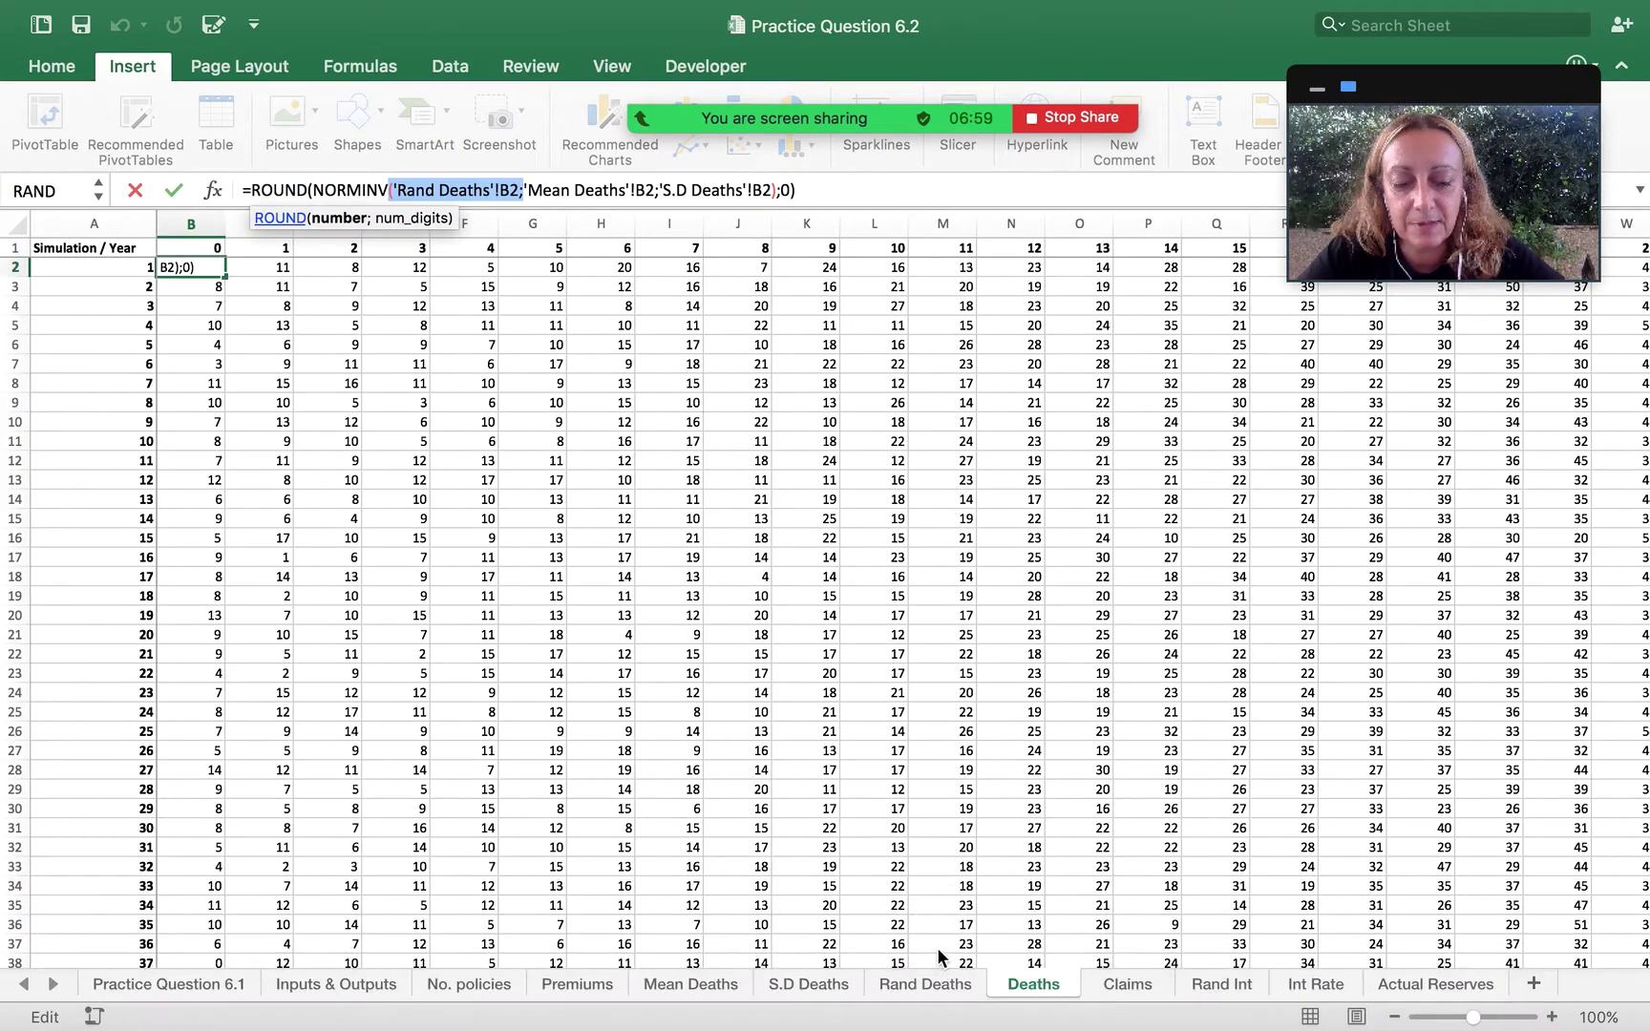
pyautogui.press('Return')
pyautogui.click(929, 979)
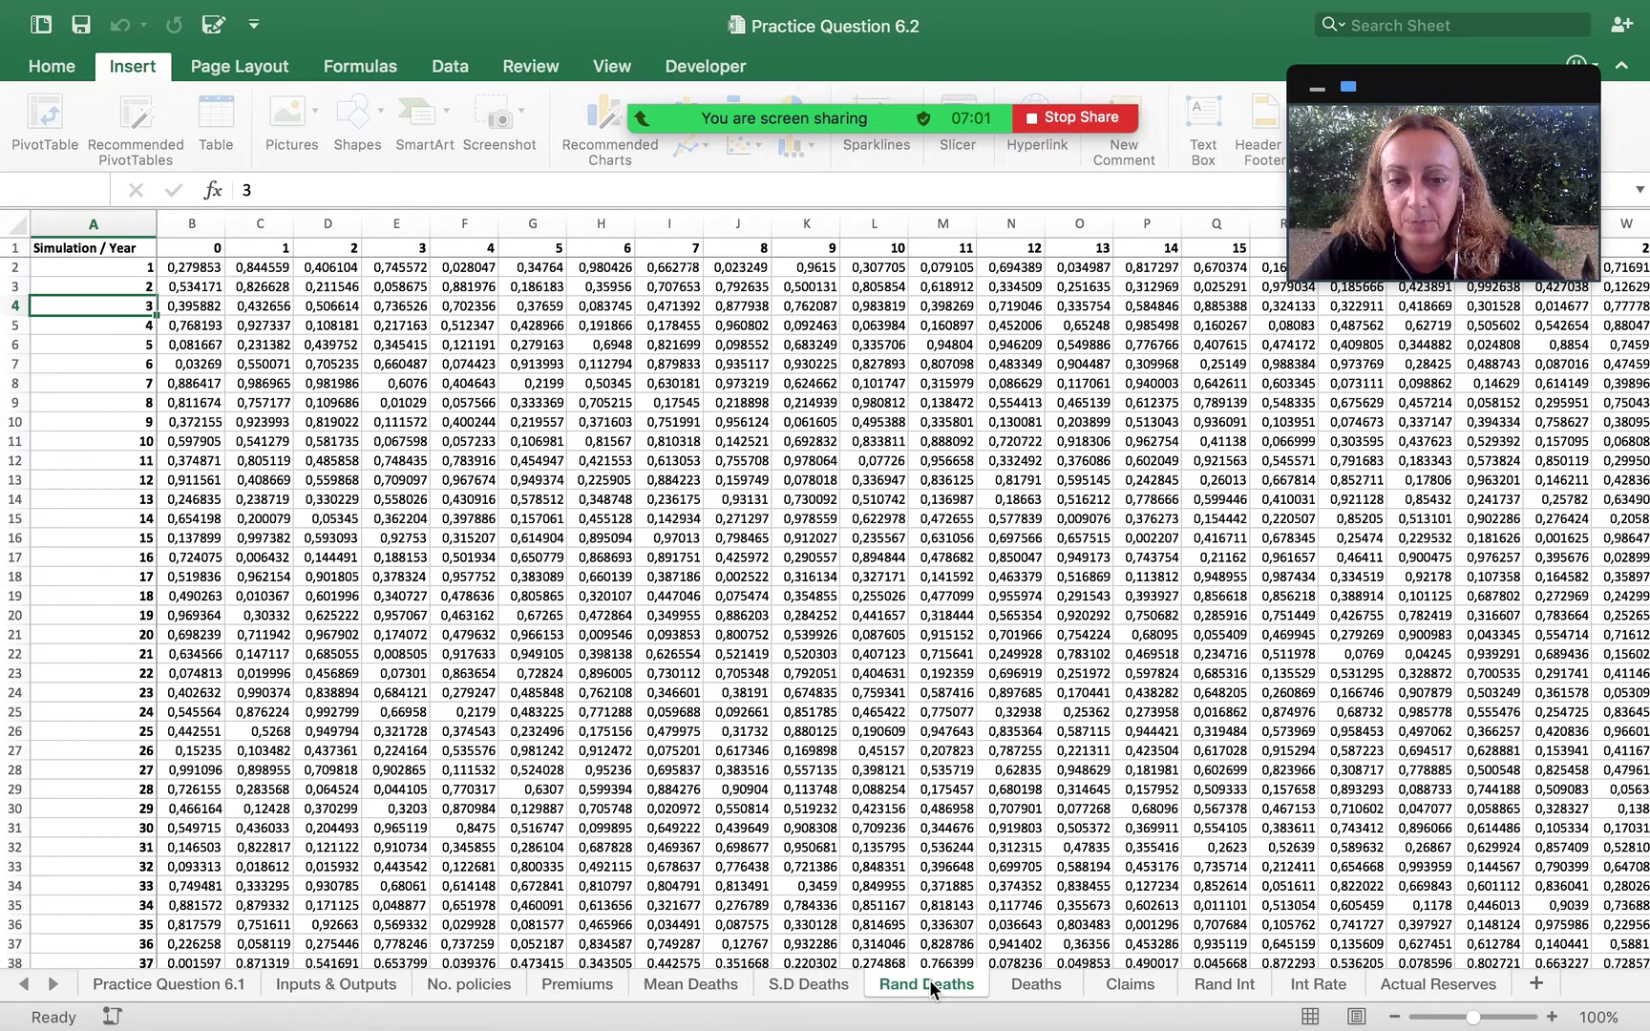
pyautogui.click(1055, 985)
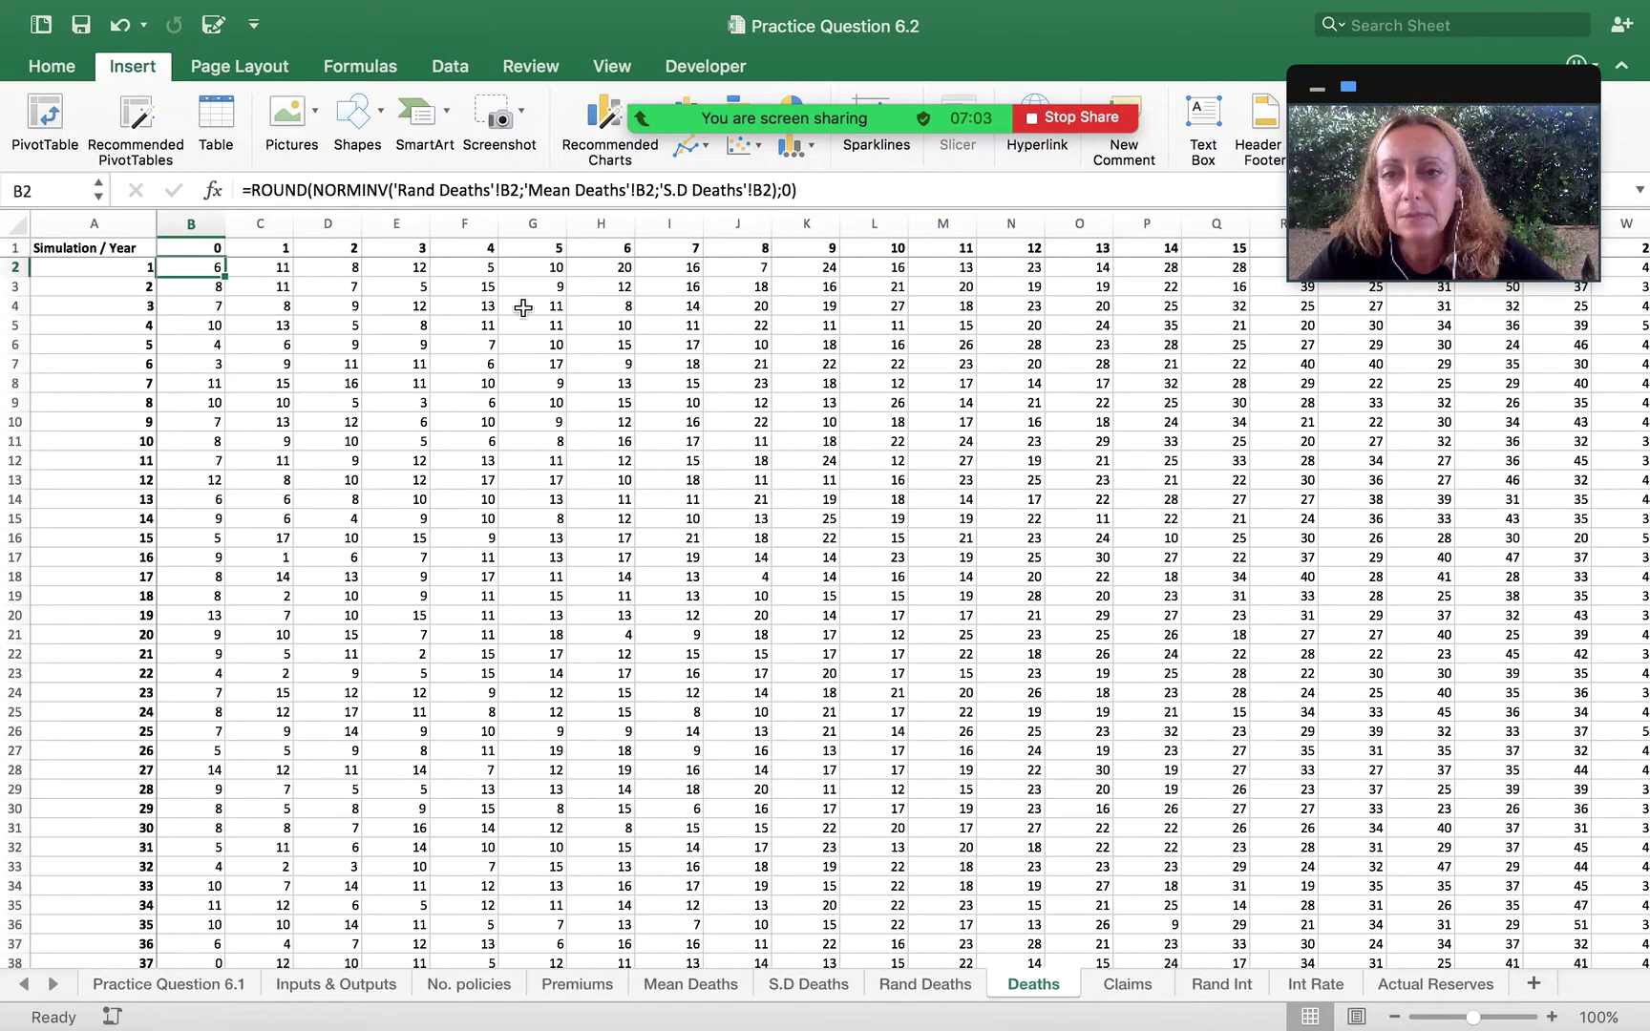
pyautogui.click(561, 190)
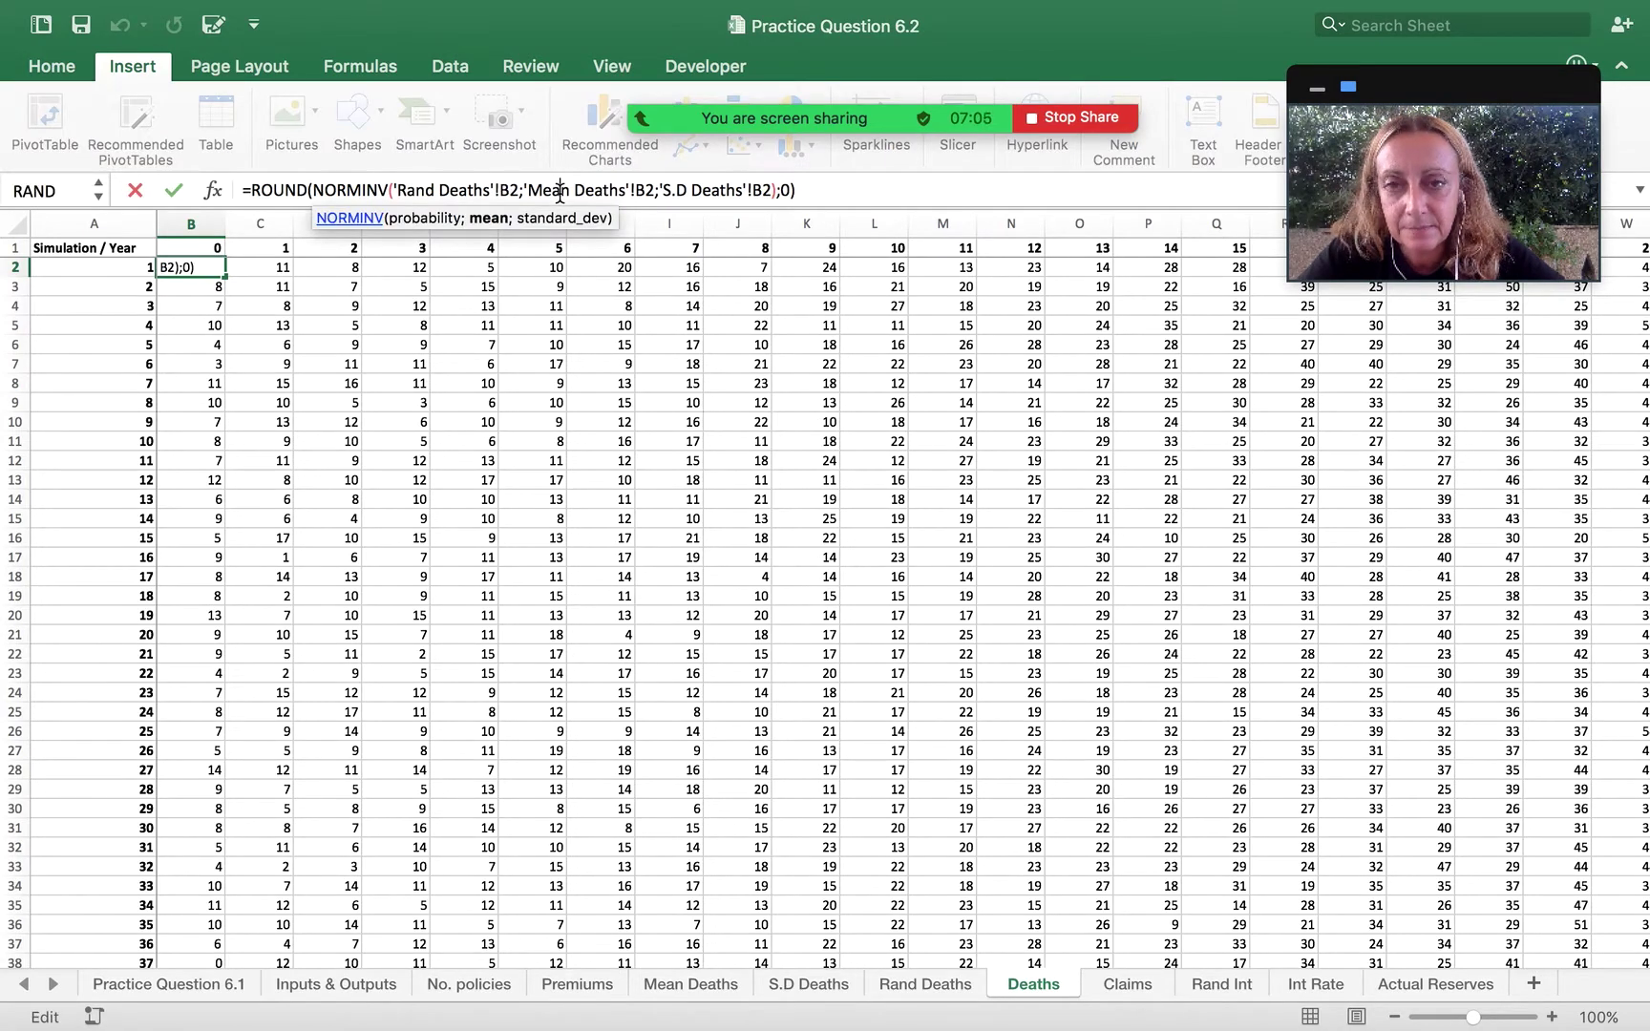
pyautogui.click(711, 190)
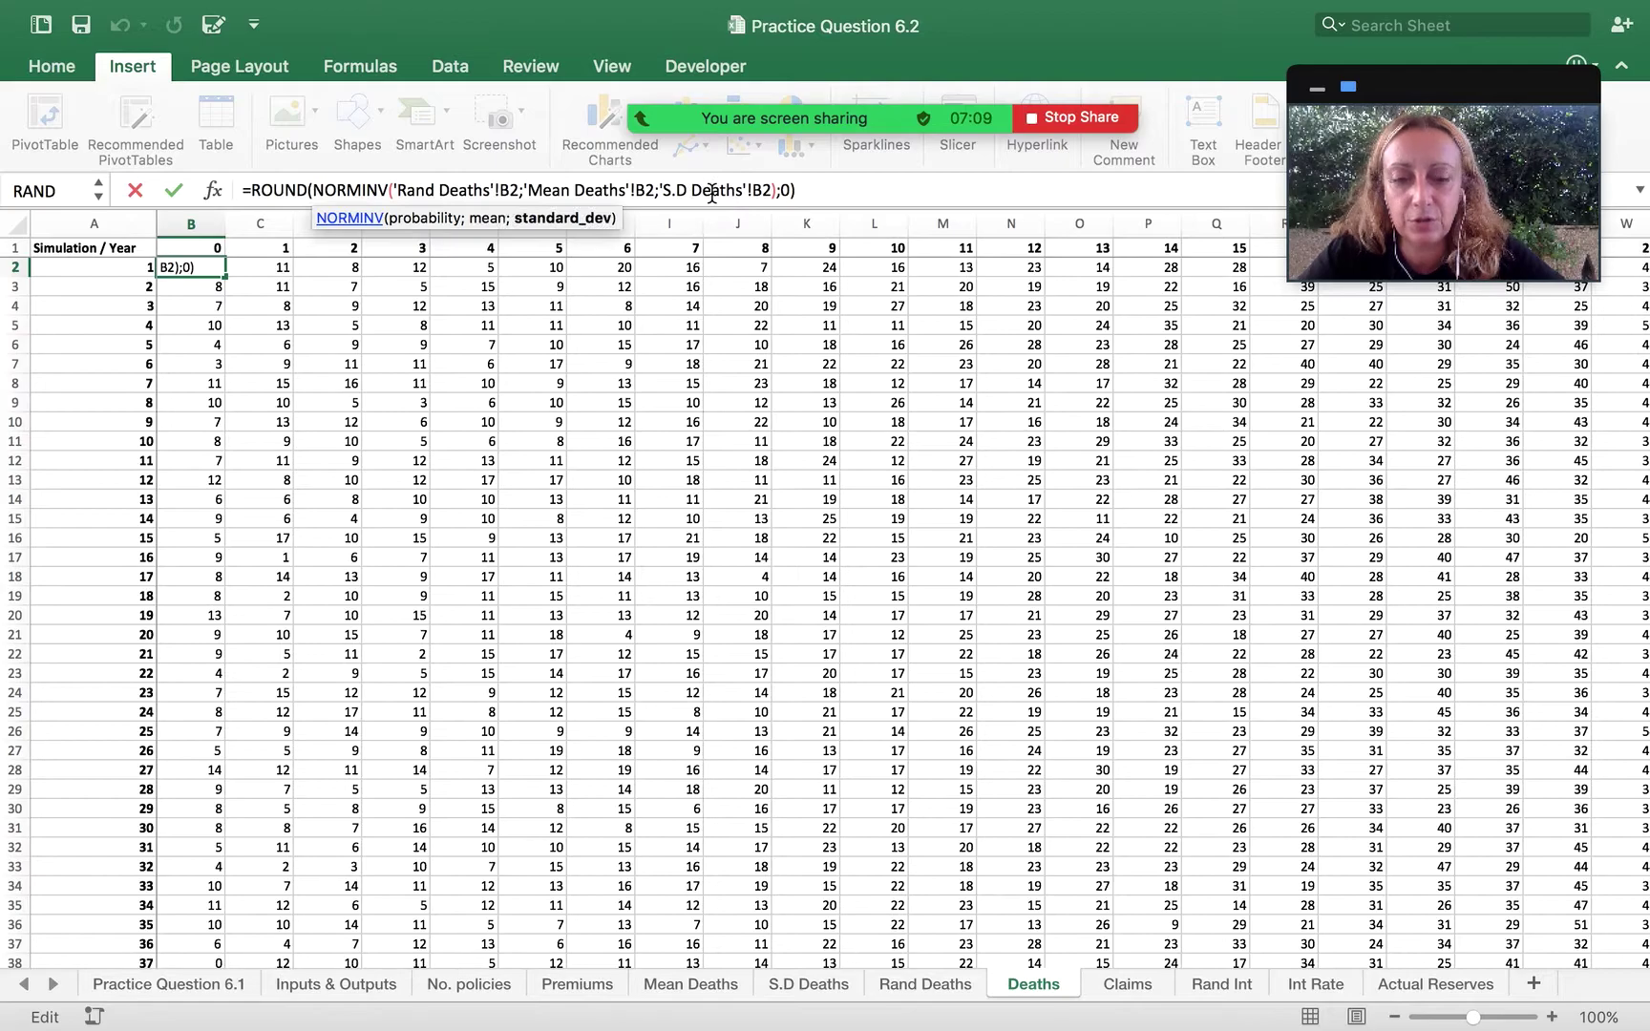
pyautogui.click(697, 978)
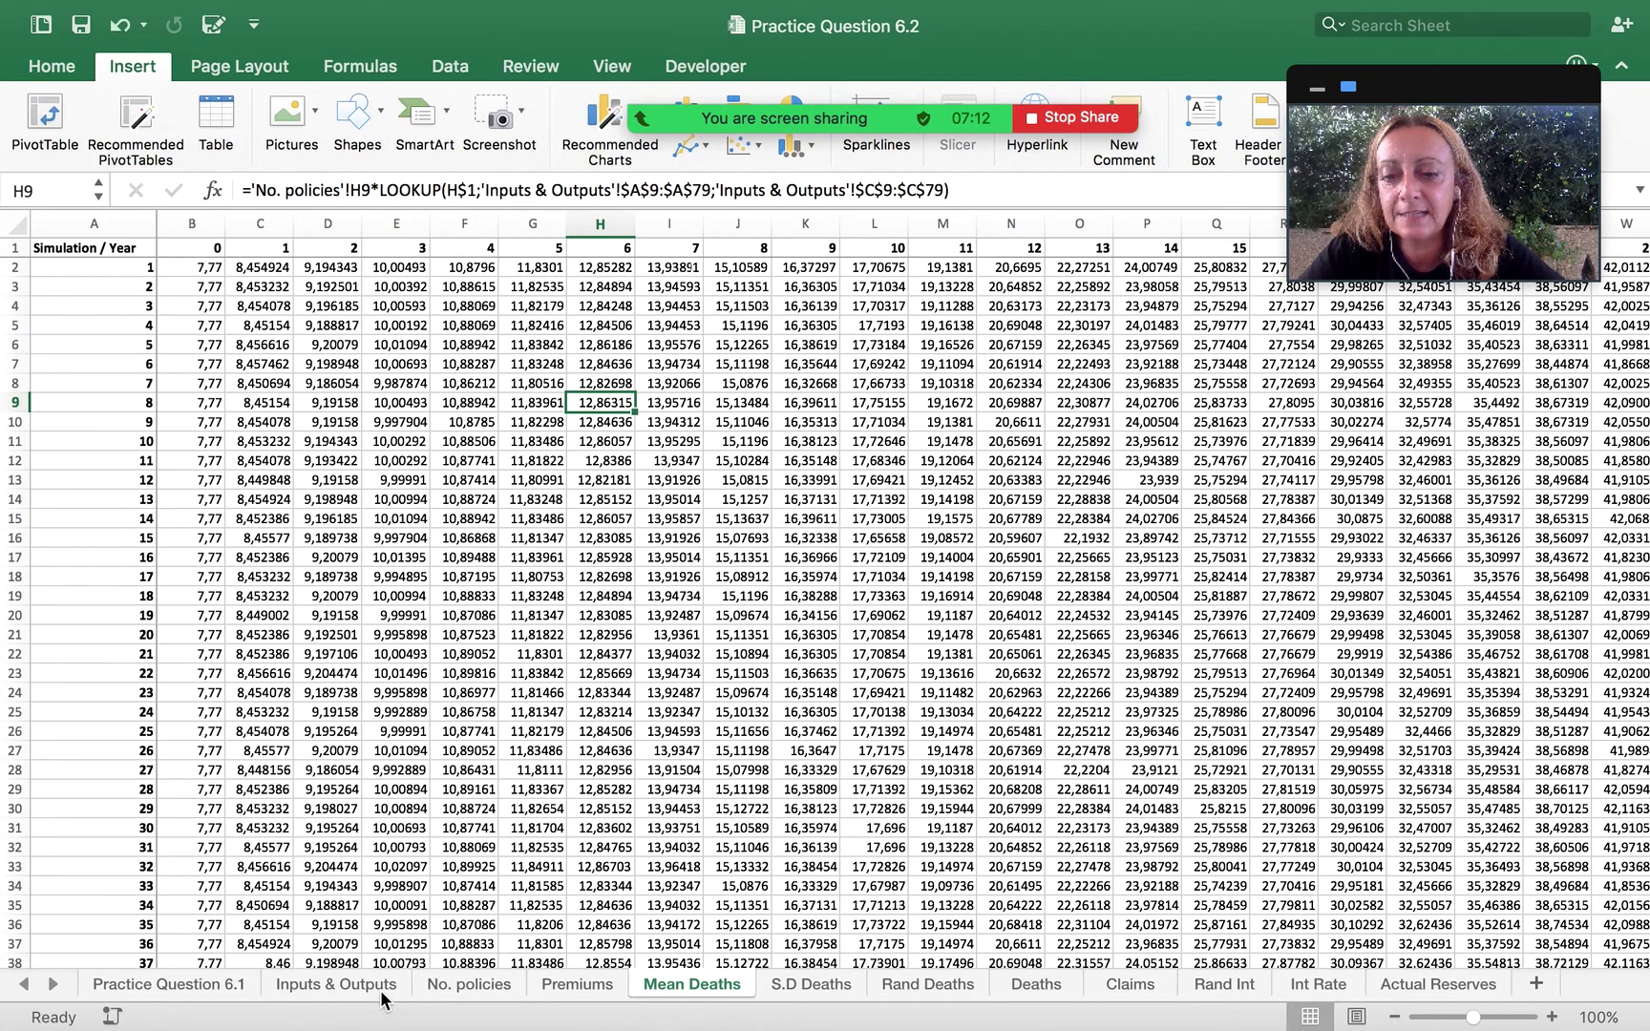
pyautogui.click(367, 983)
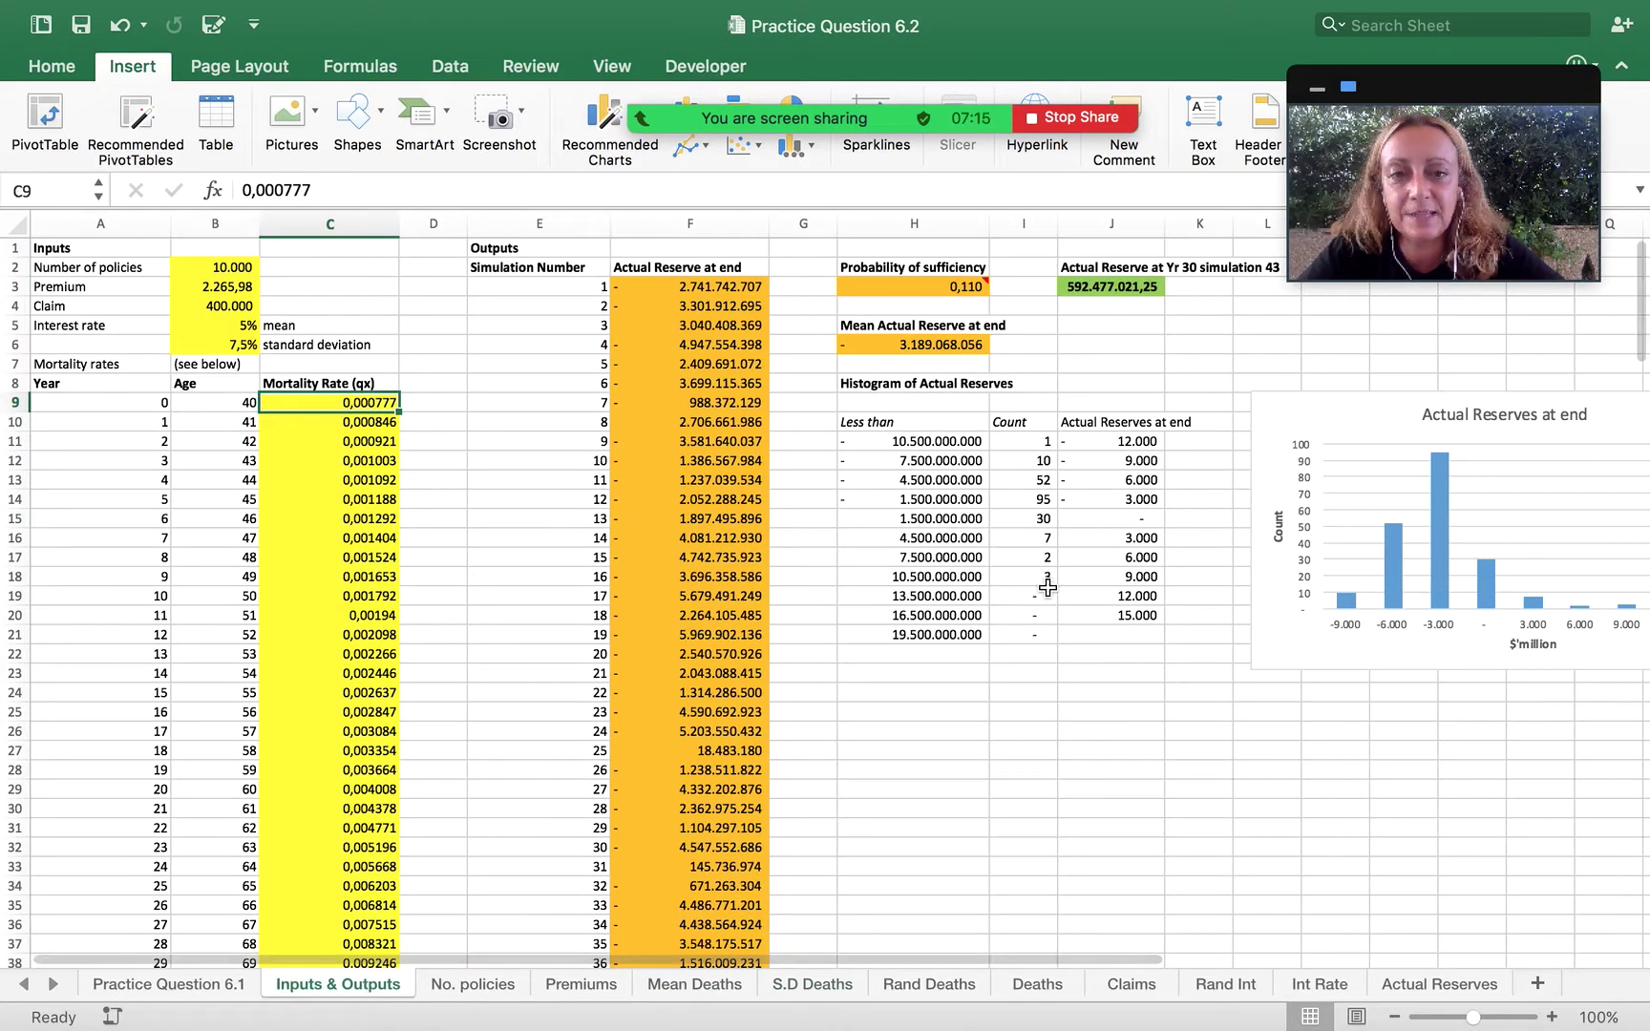
pyautogui.click(219, 983)
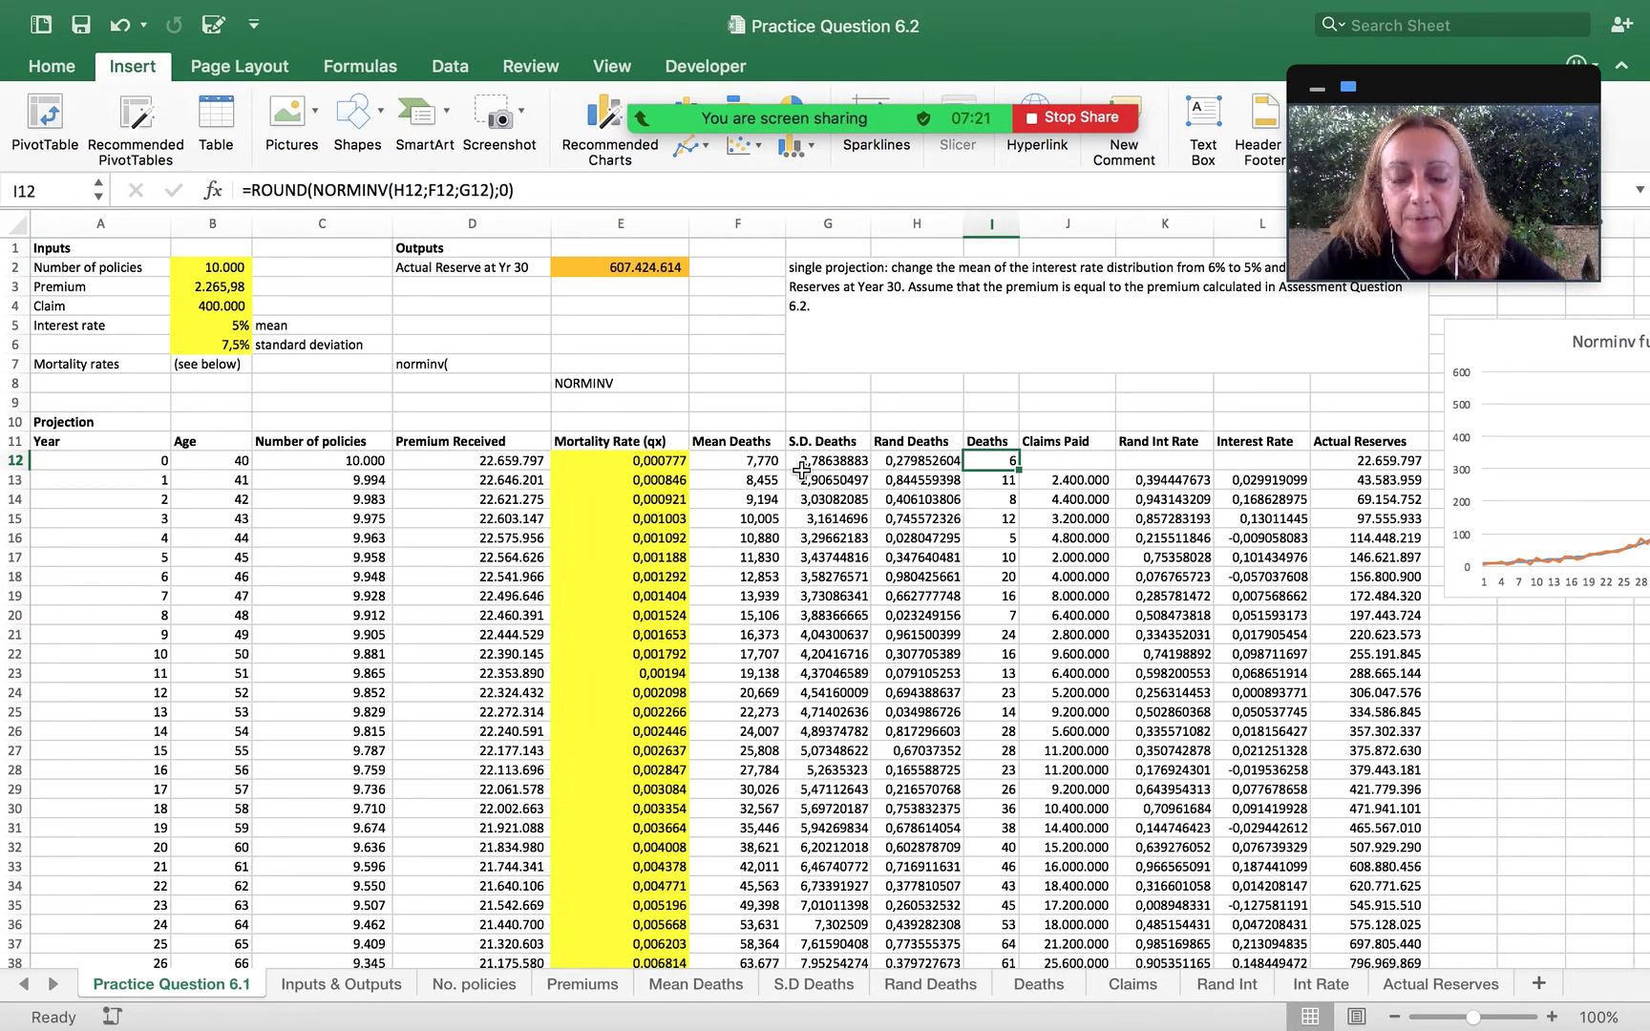
pyautogui.click(749, 462)
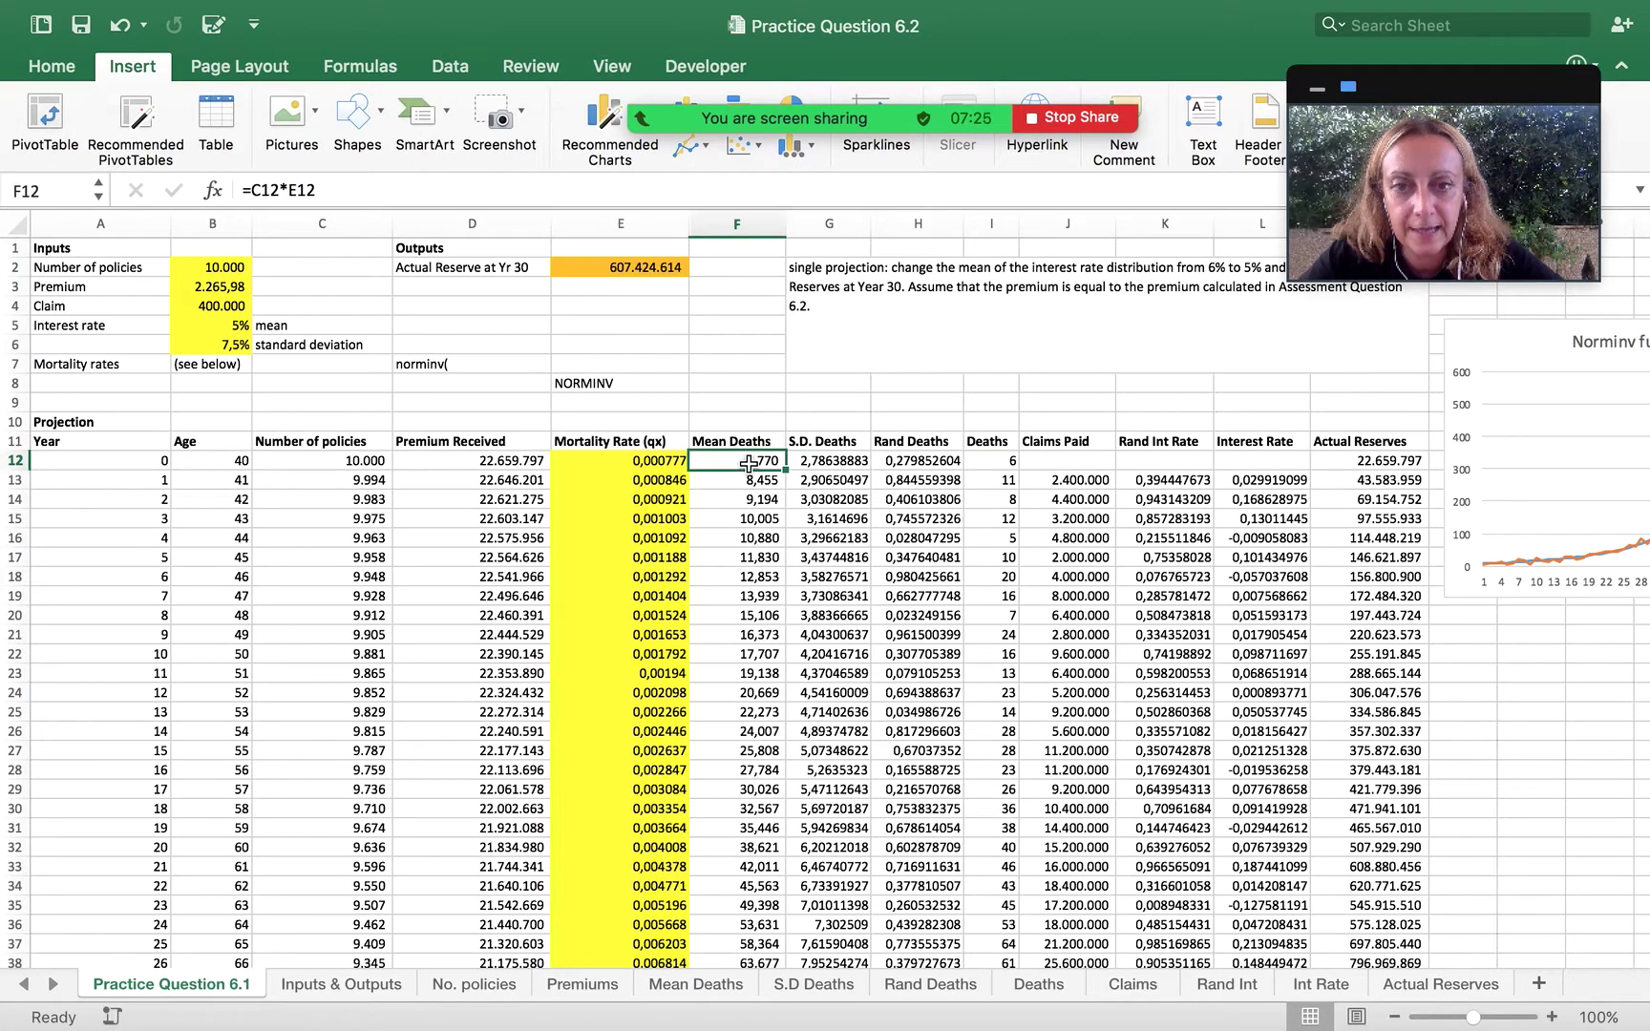
pyautogui.doubleClick(748, 462)
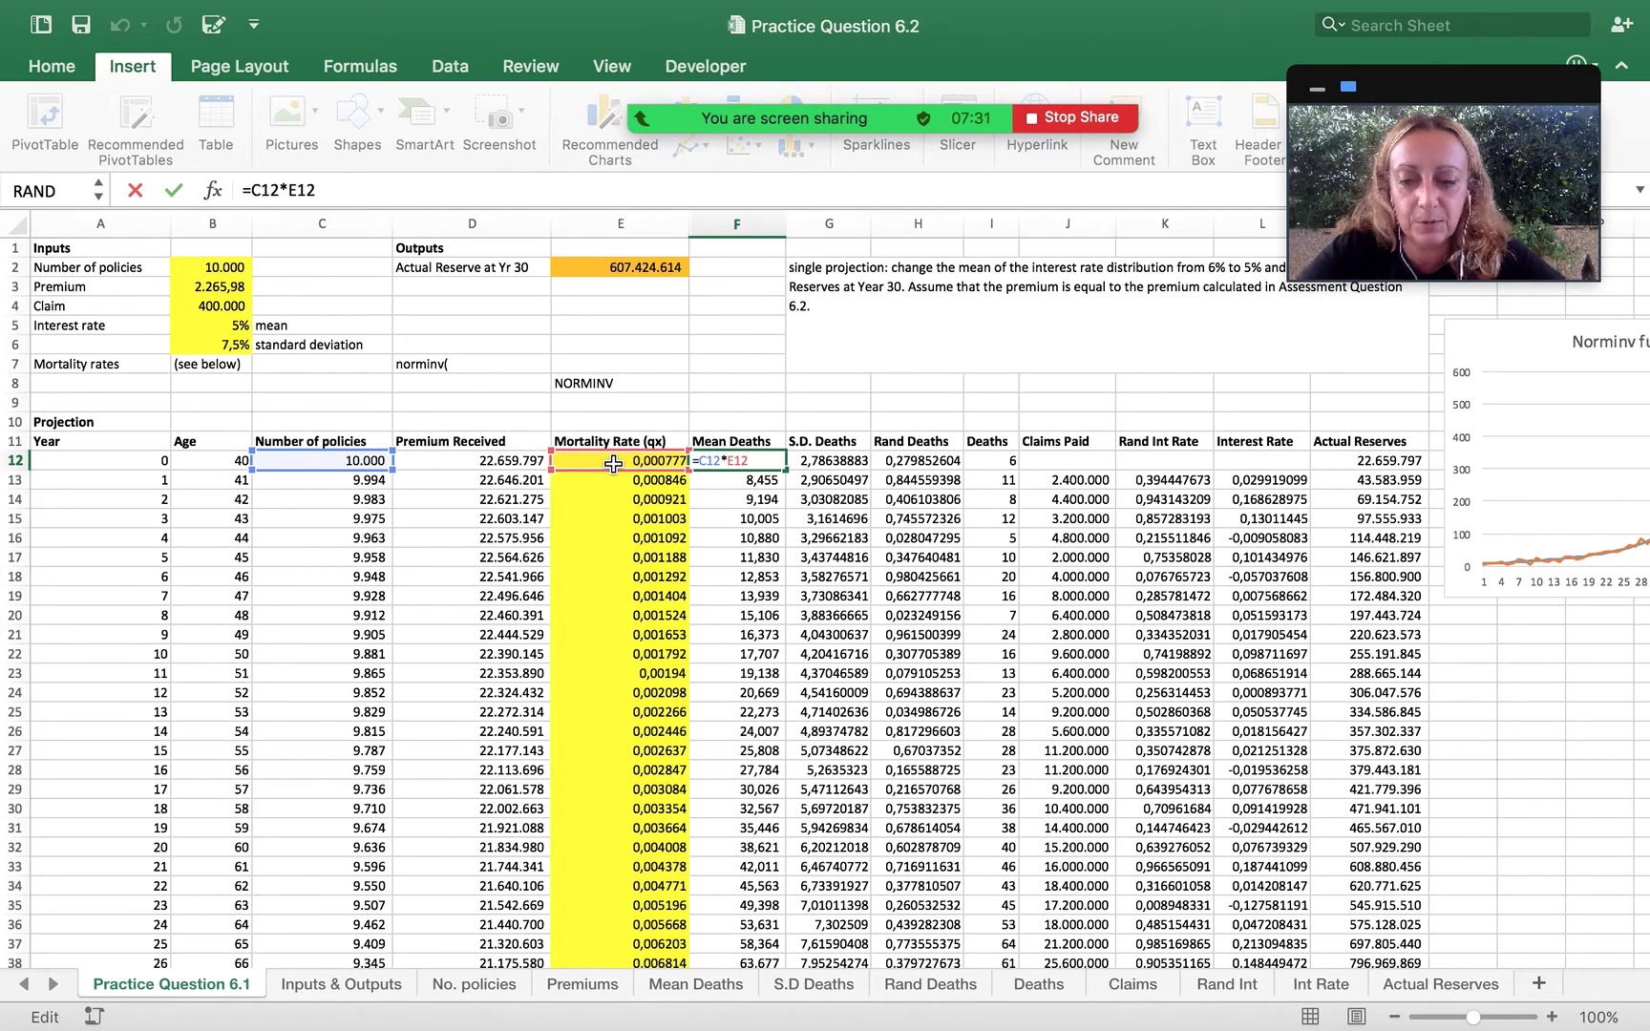
pyautogui.hotkey('ctrl', 'Return')
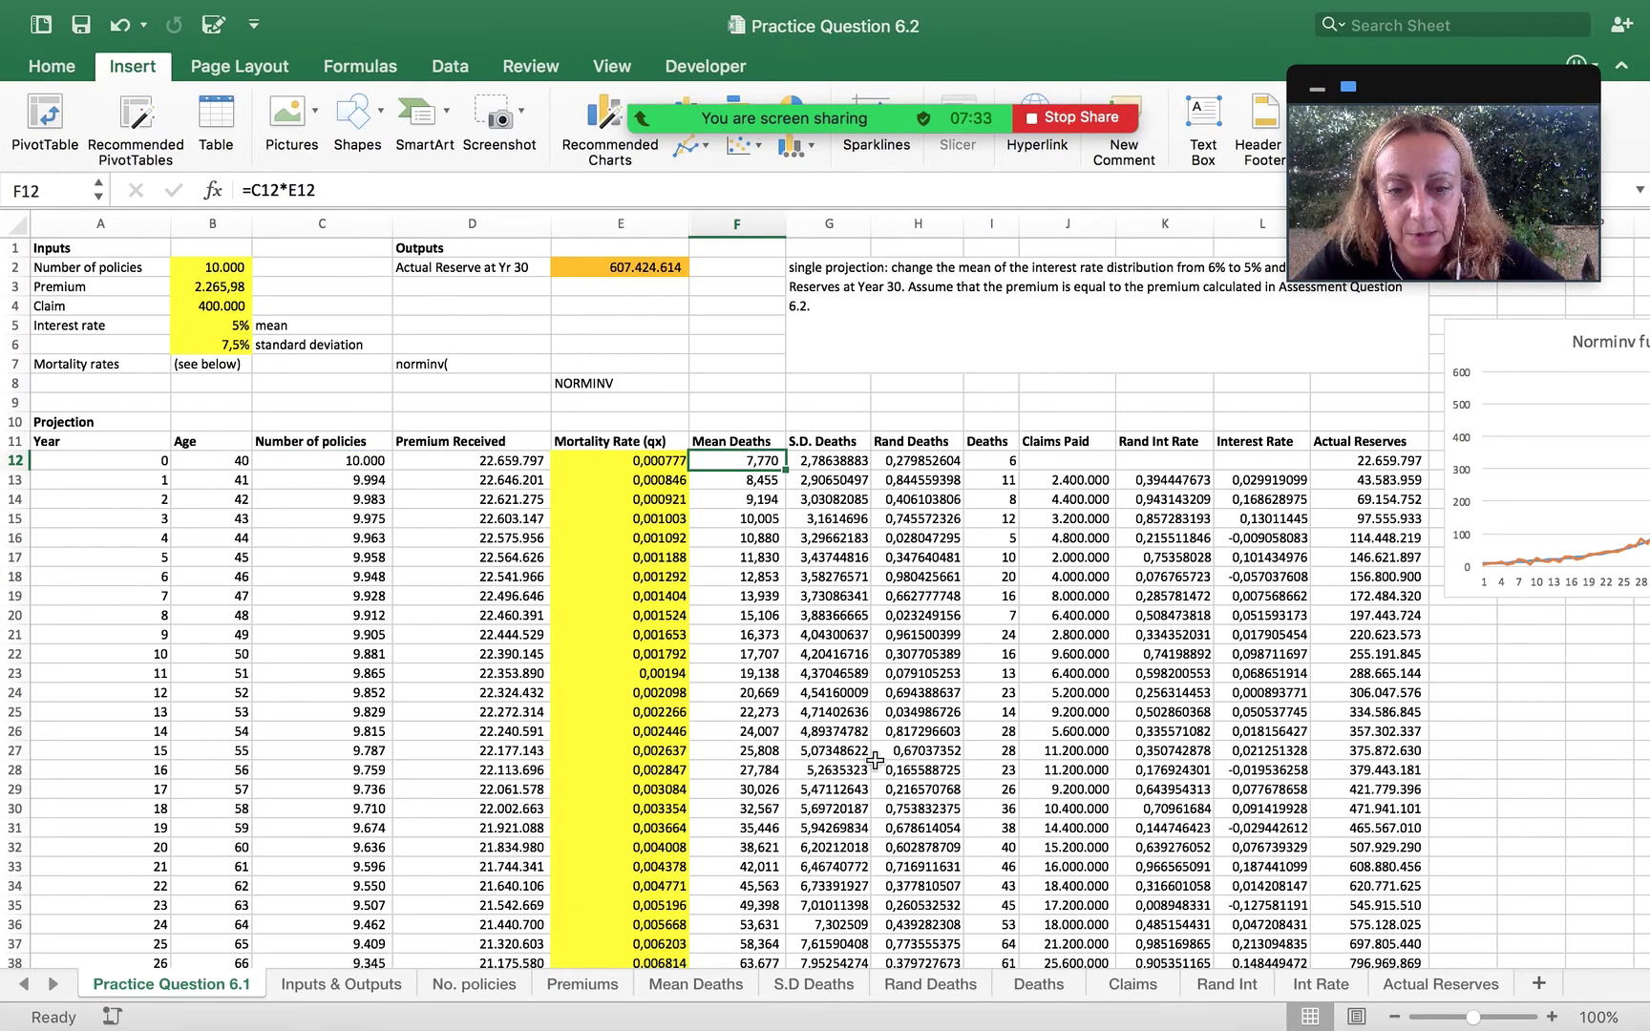
pyautogui.click(708, 984)
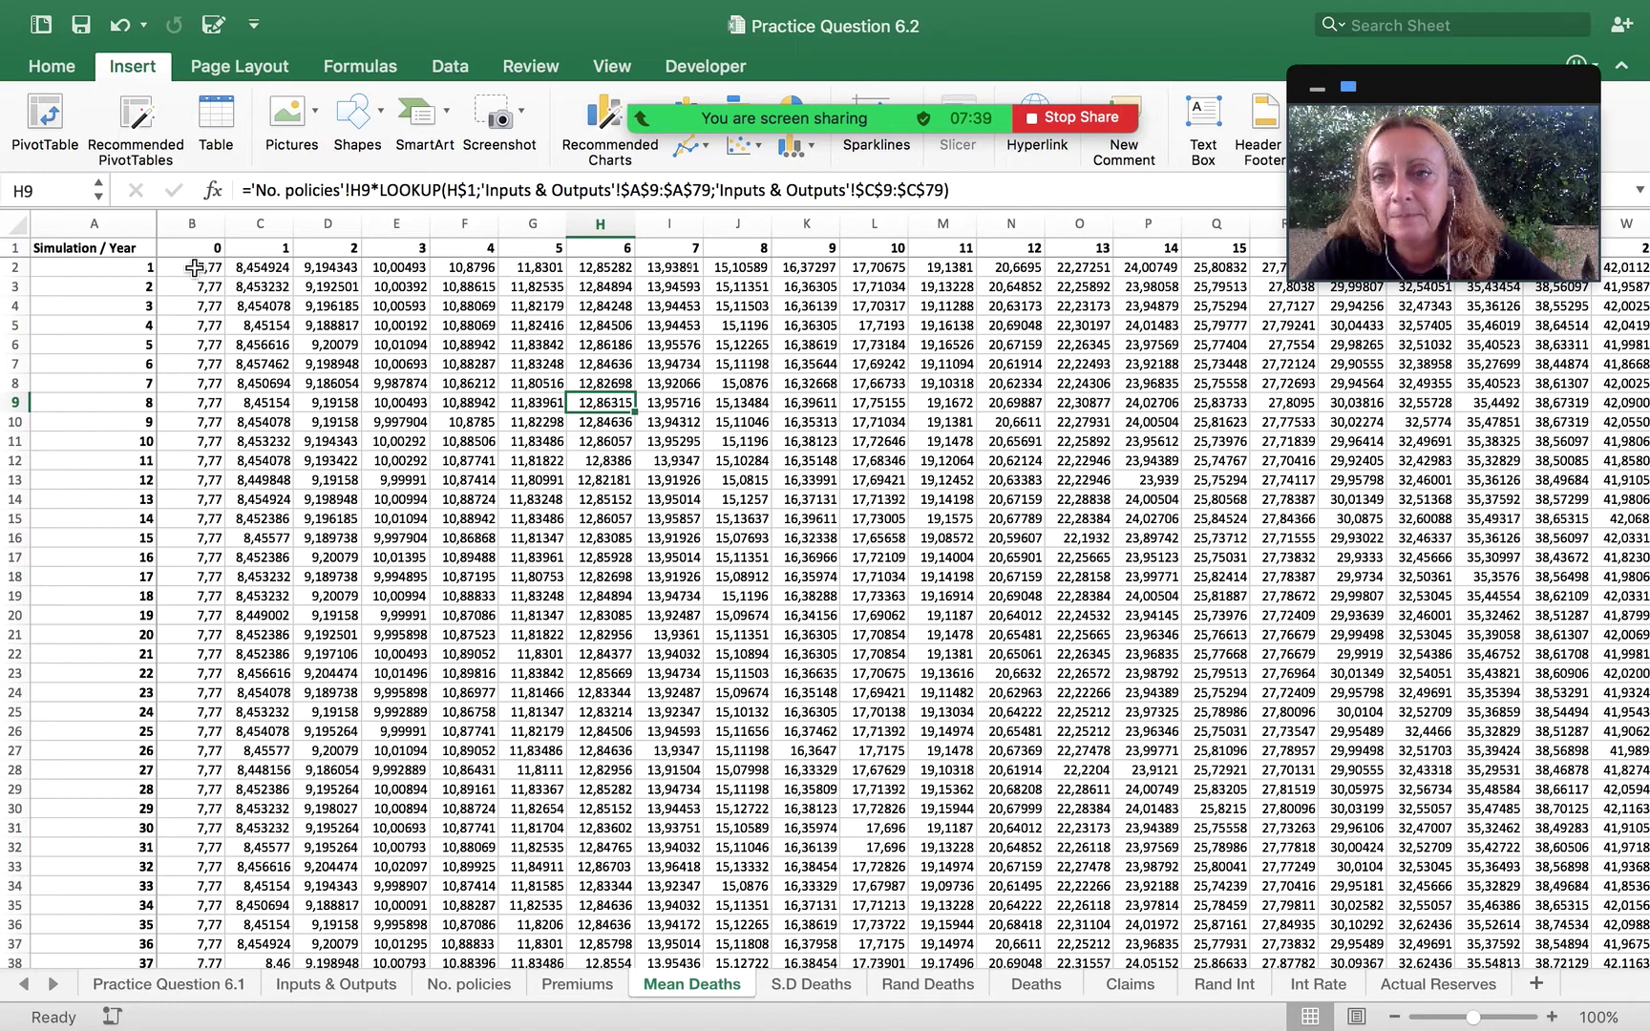
# View Mean Deaths B2's LOOKUP formula and the Inputs & Outputs years and 0,000777 mortality rate.
pyautogui.click(194, 268)
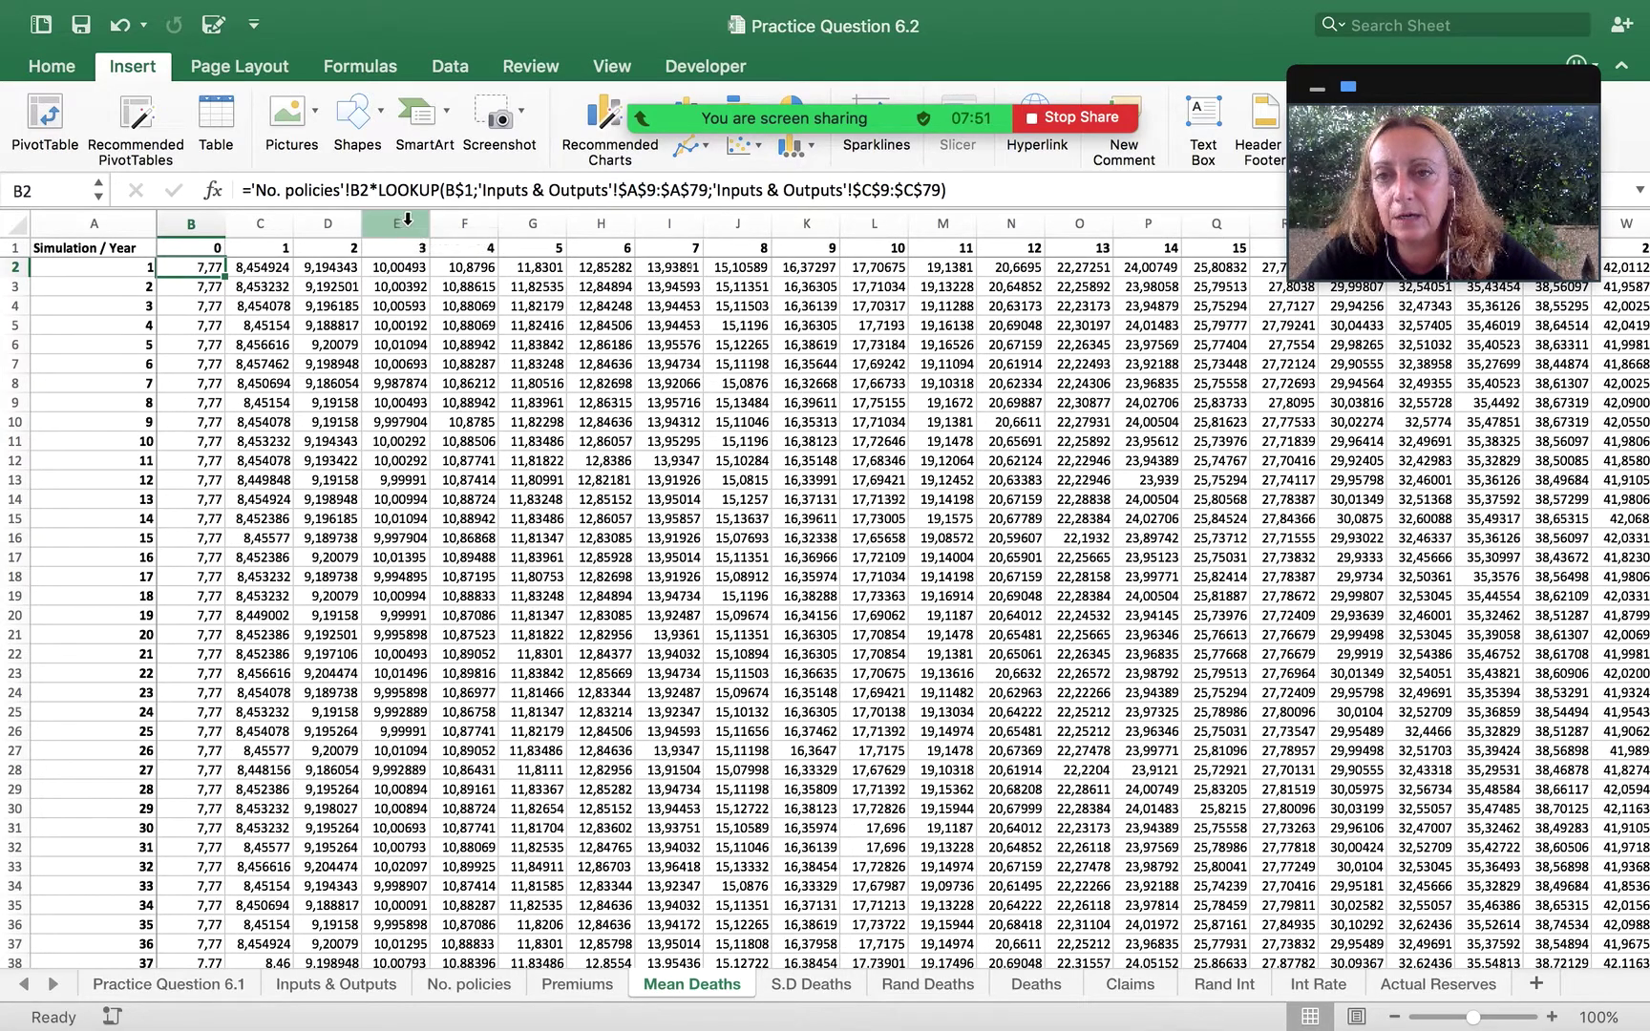
pyautogui.doubleClick(210, 268)
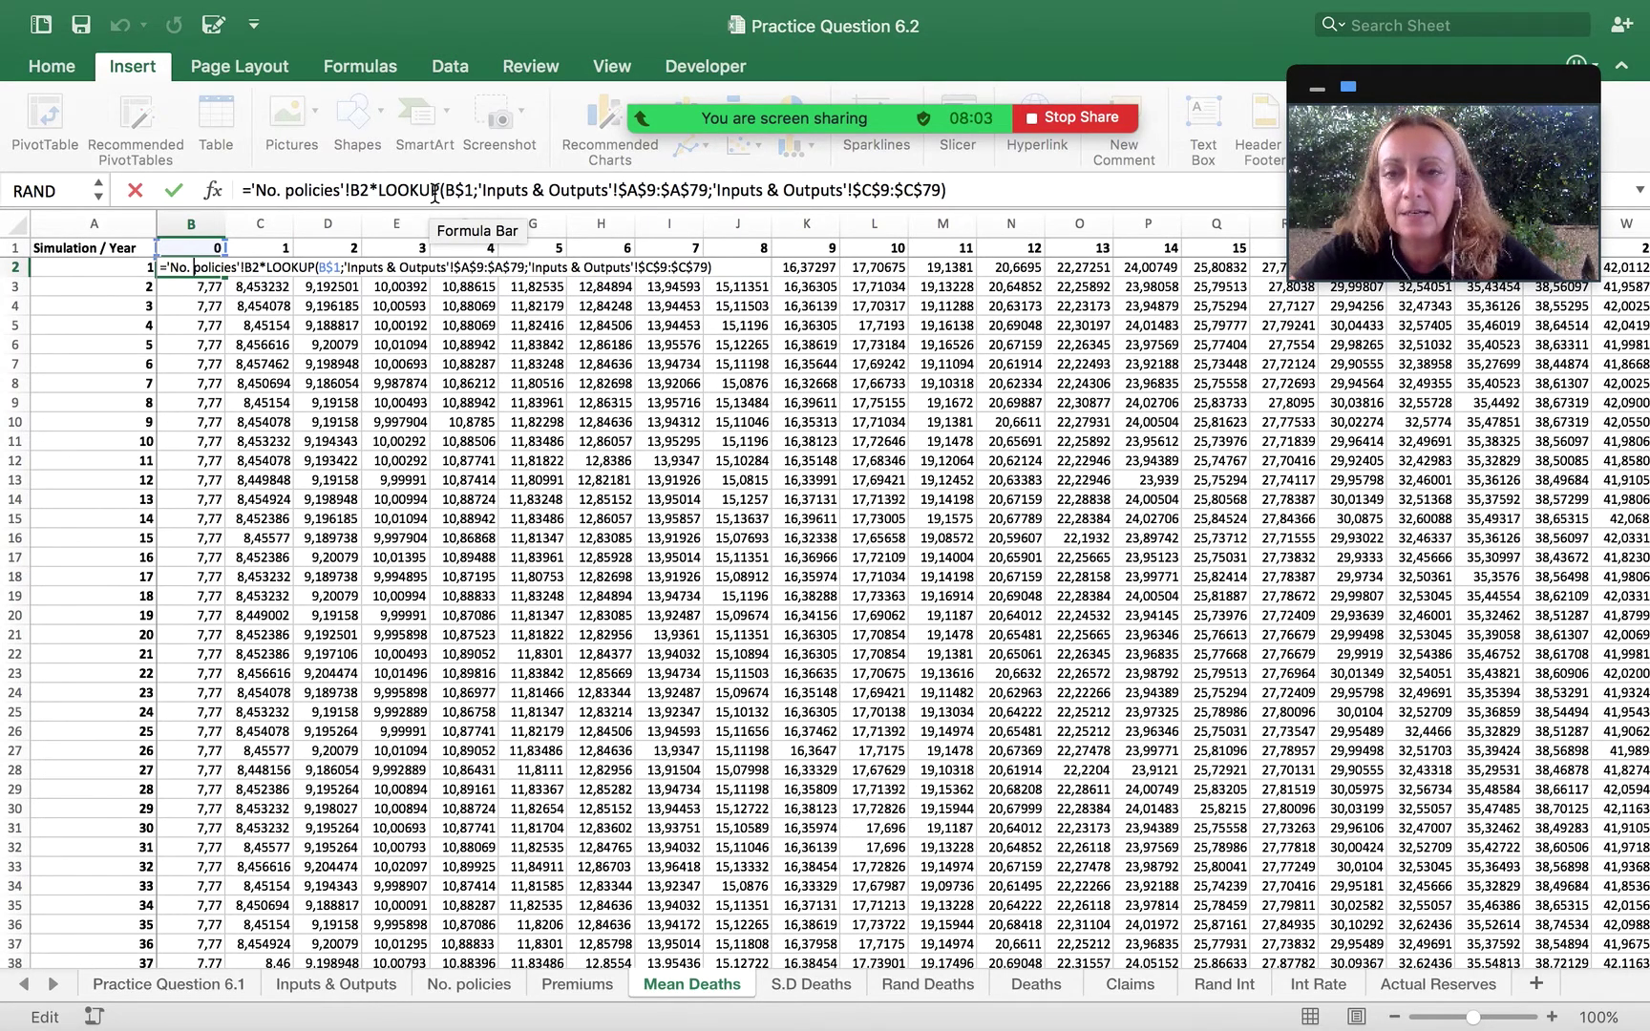
pyautogui.press('Return')
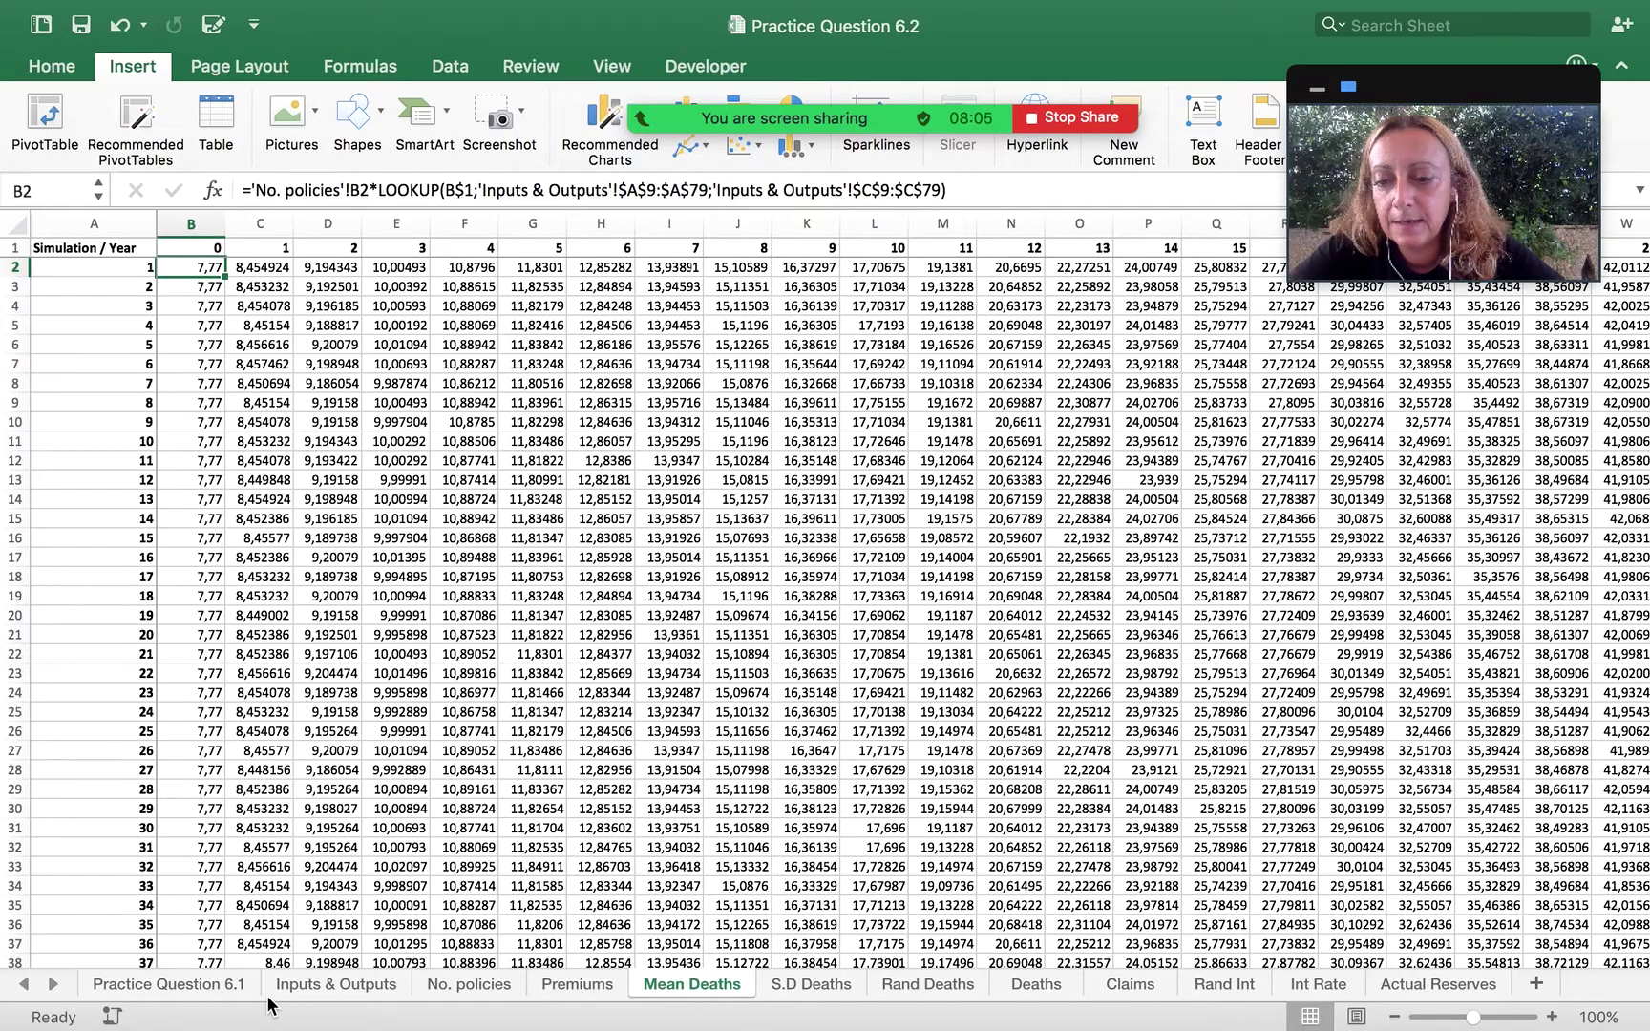
pyautogui.click(365, 979)
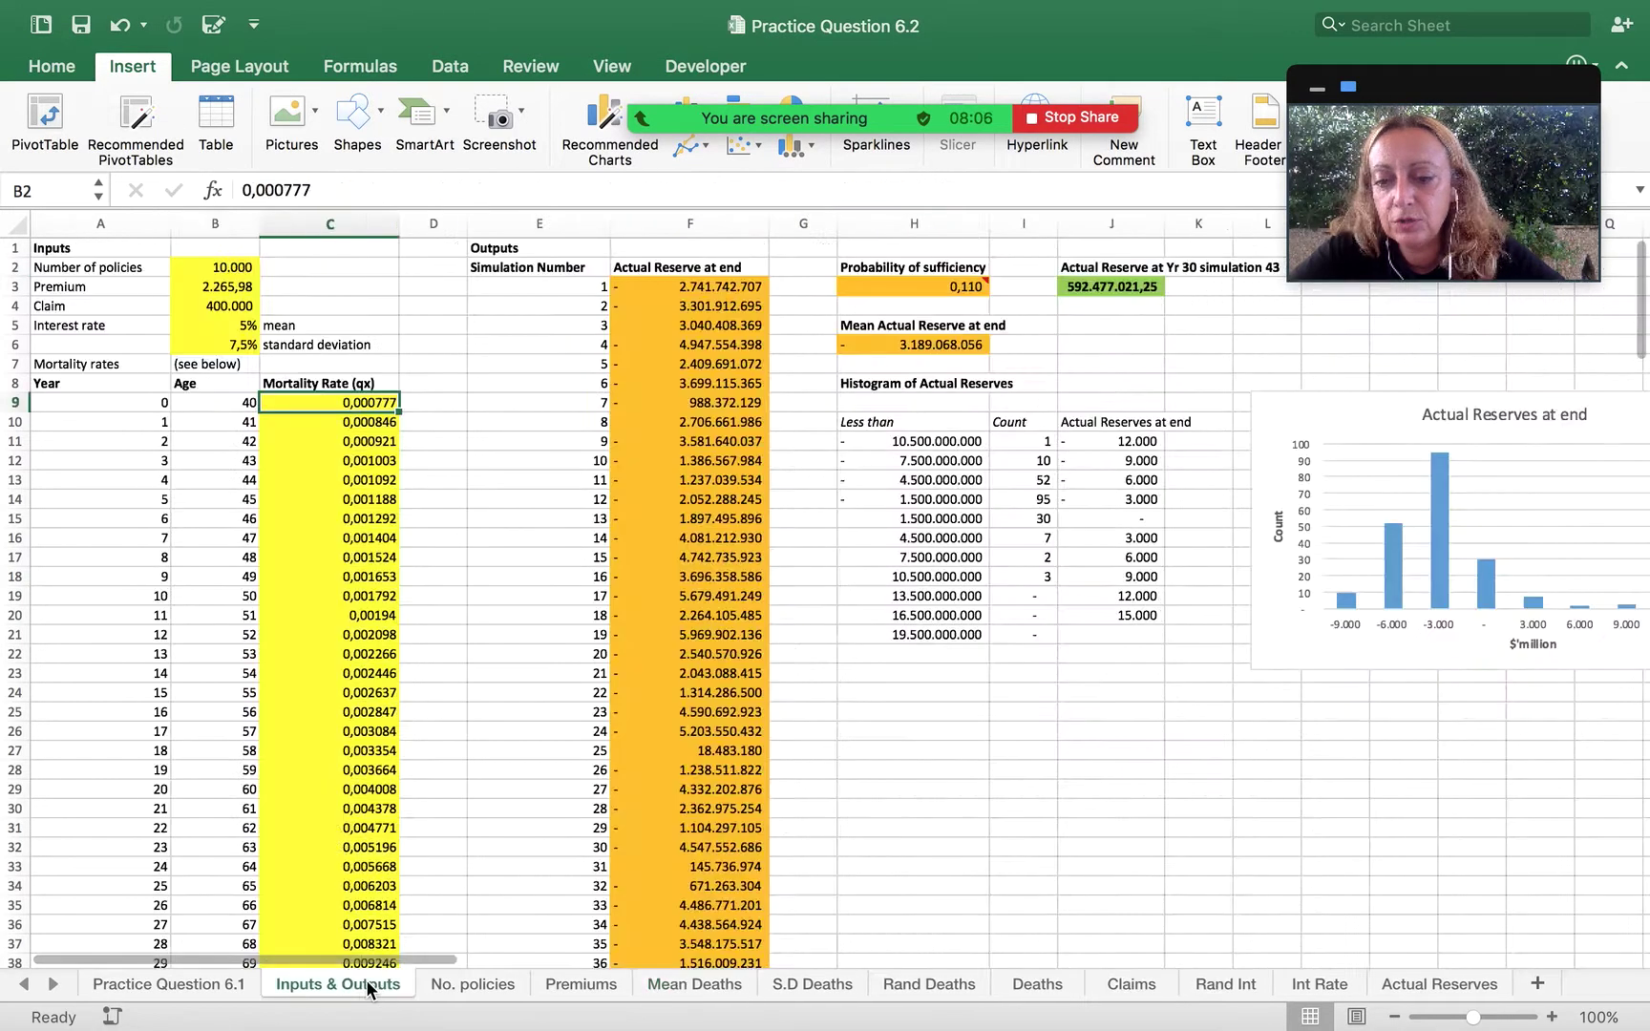
pyautogui.click(142, 398)
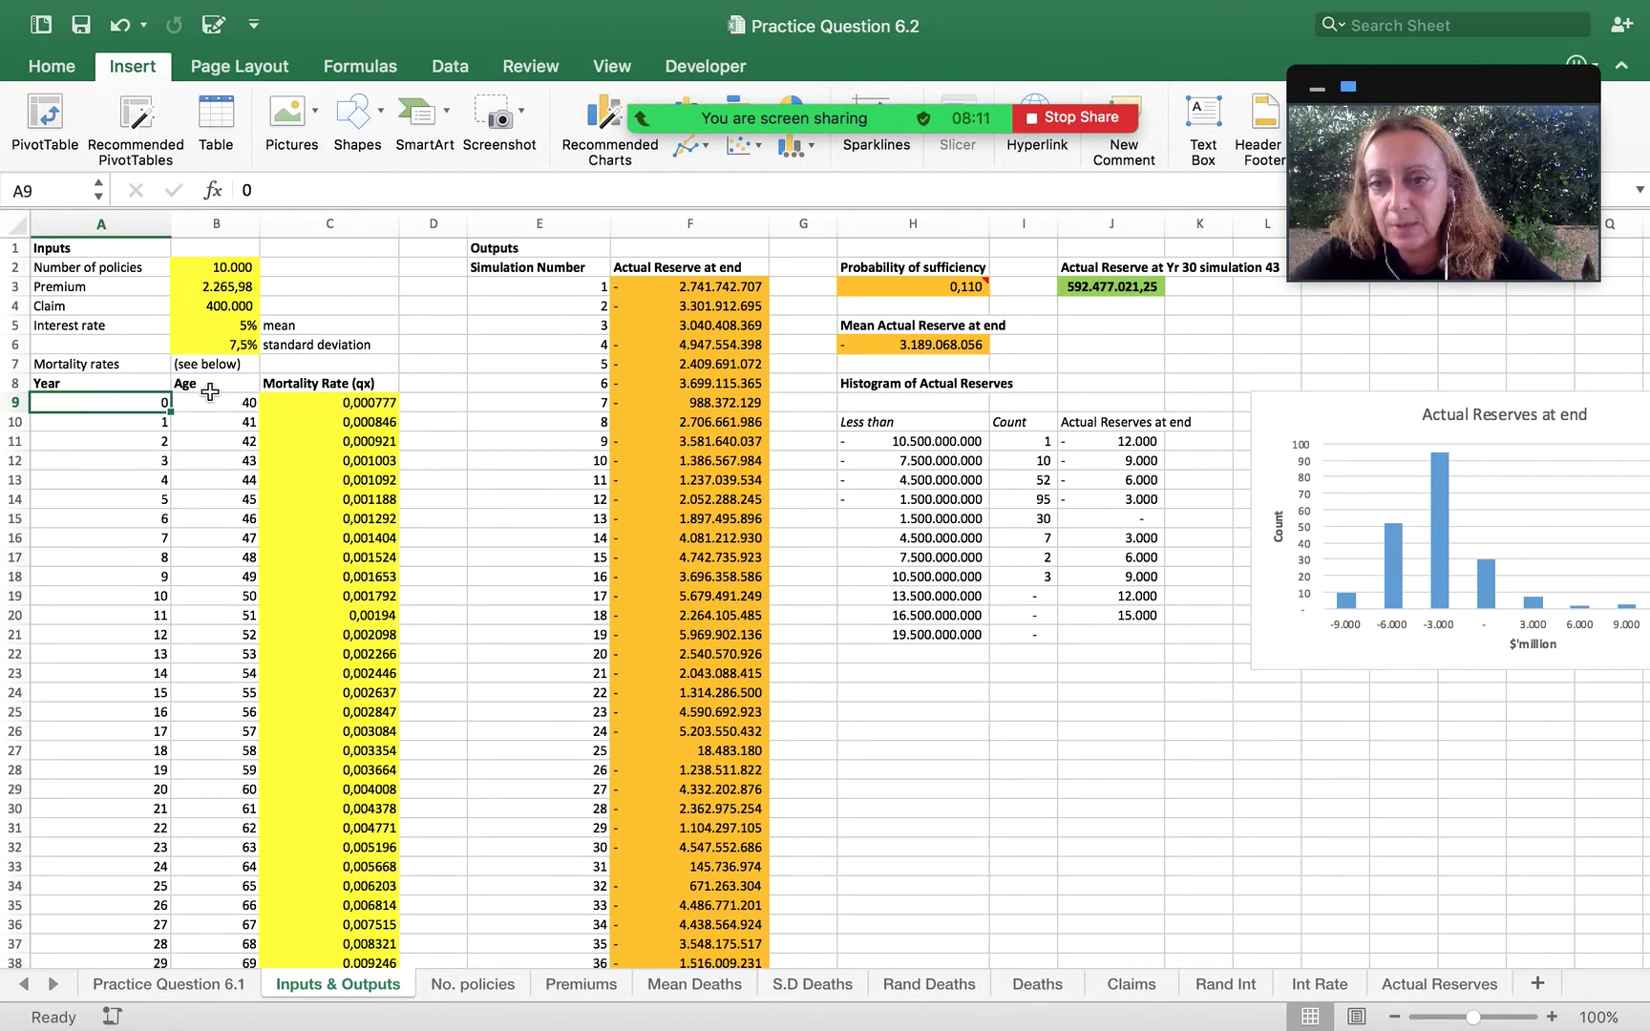
pyautogui.moveTo(347, 391); pyautogui.dragTo(350, 400)
pyautogui.click(353, 401)
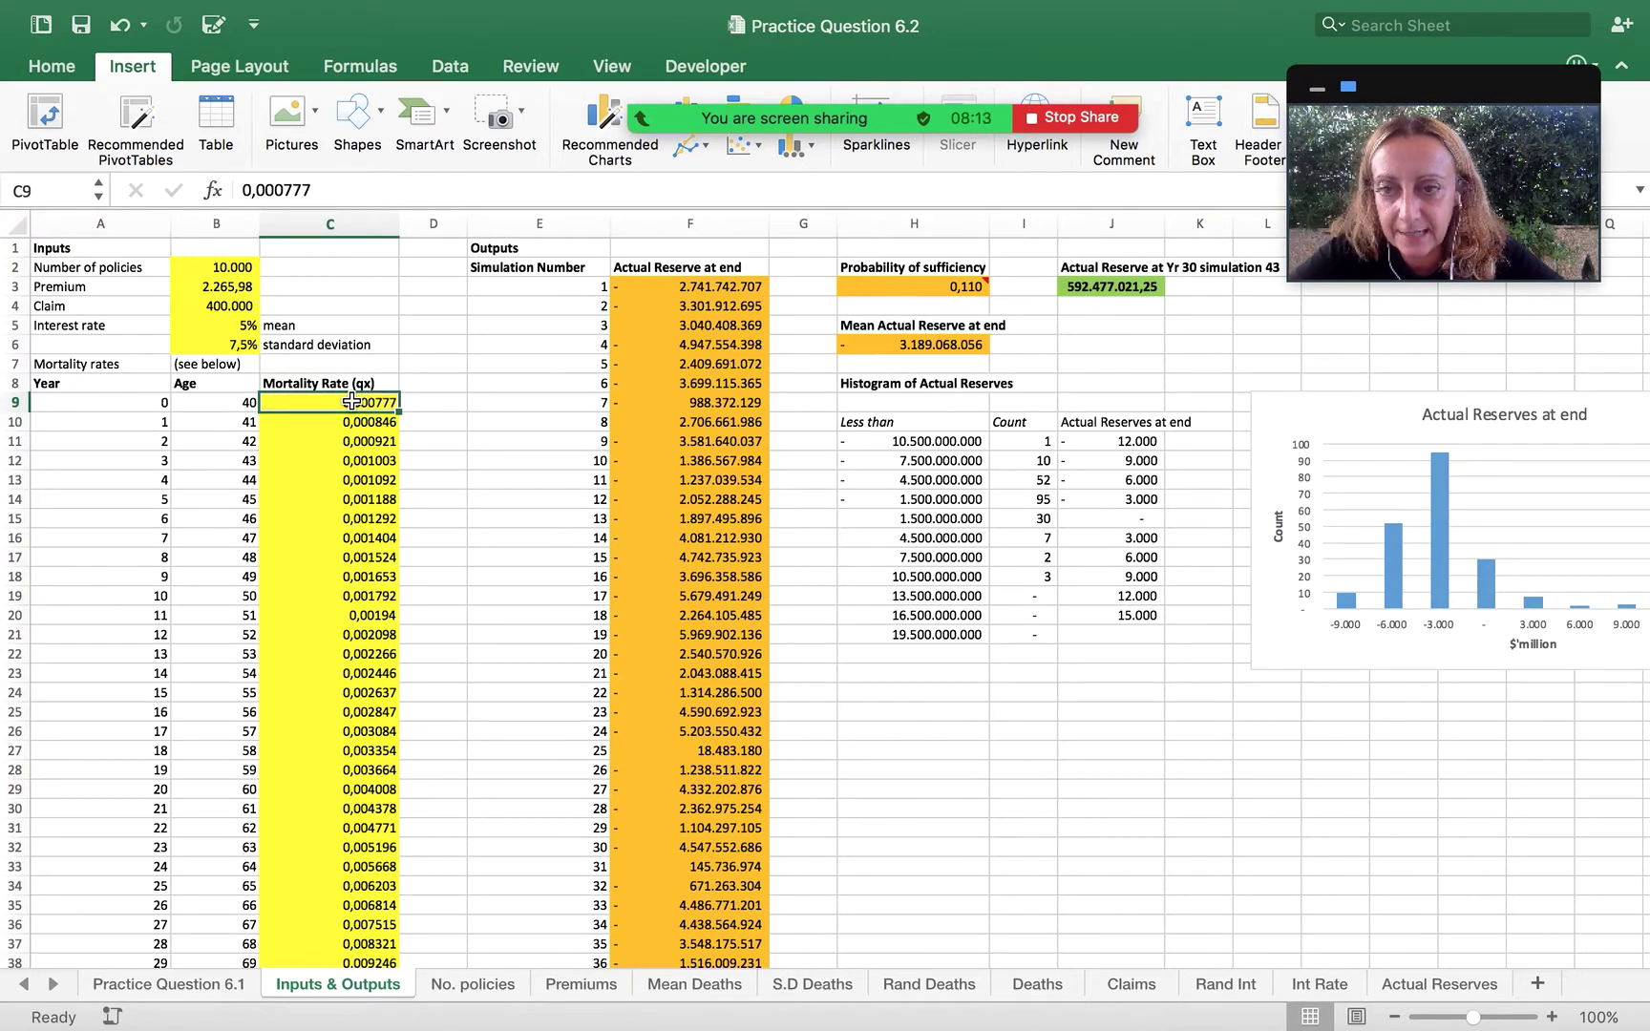
pyautogui.click(706, 984)
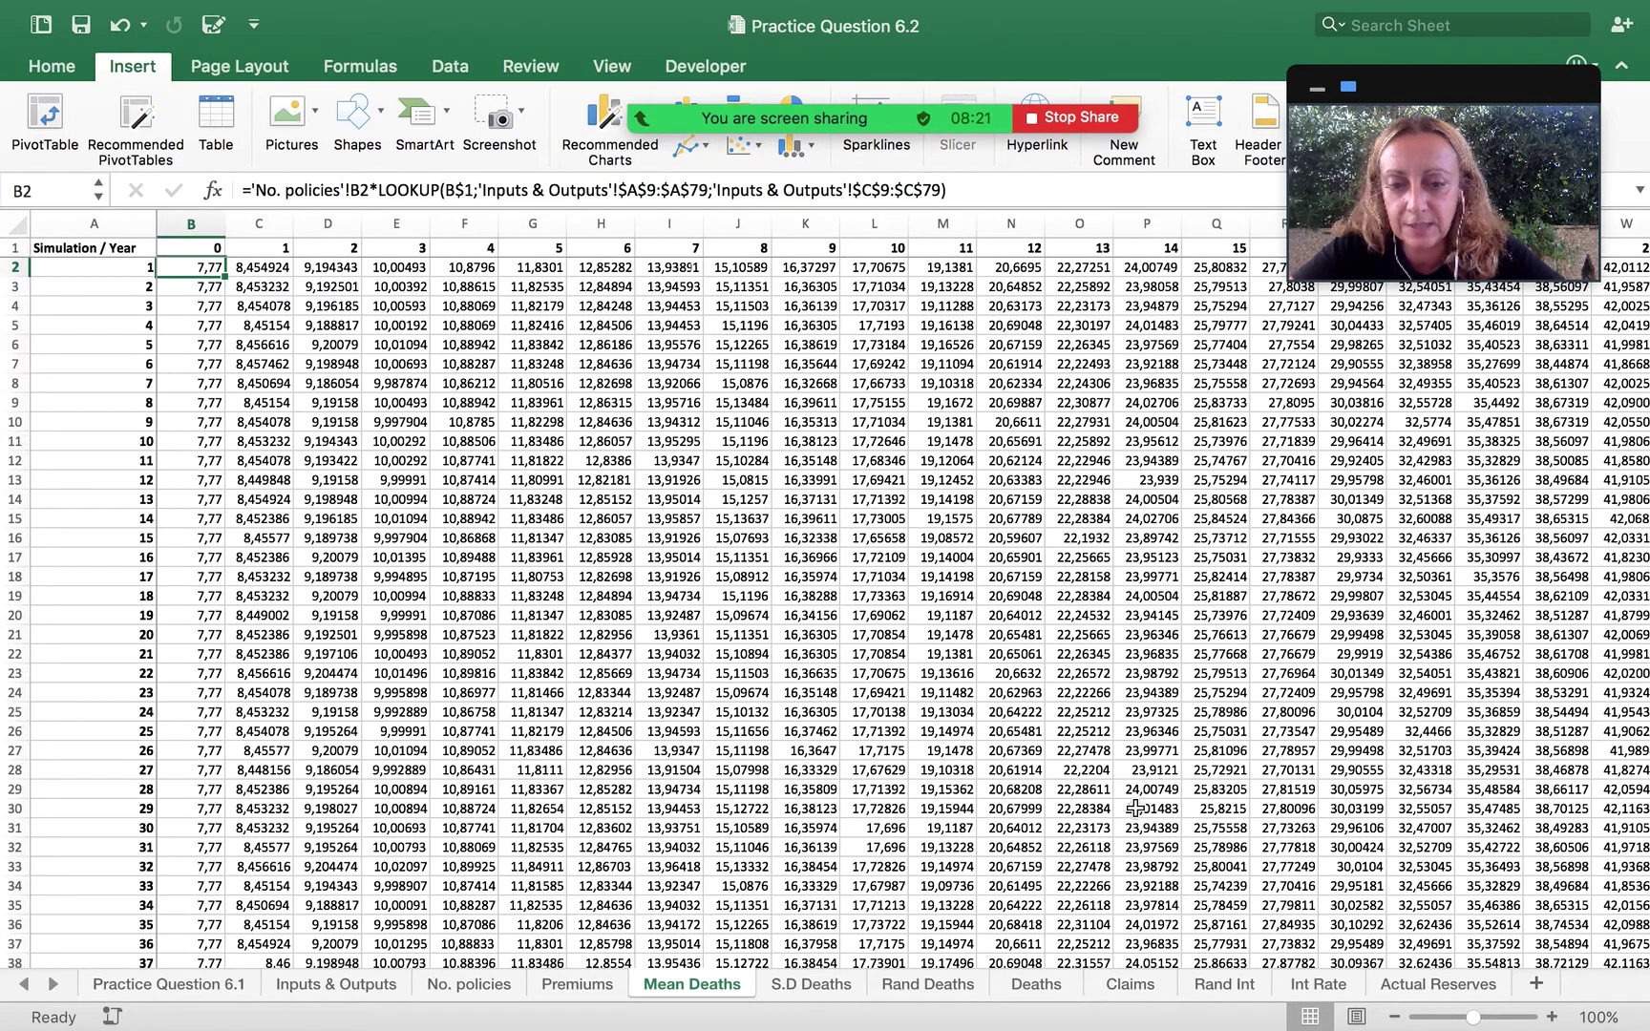
pyautogui.click(801, 980)
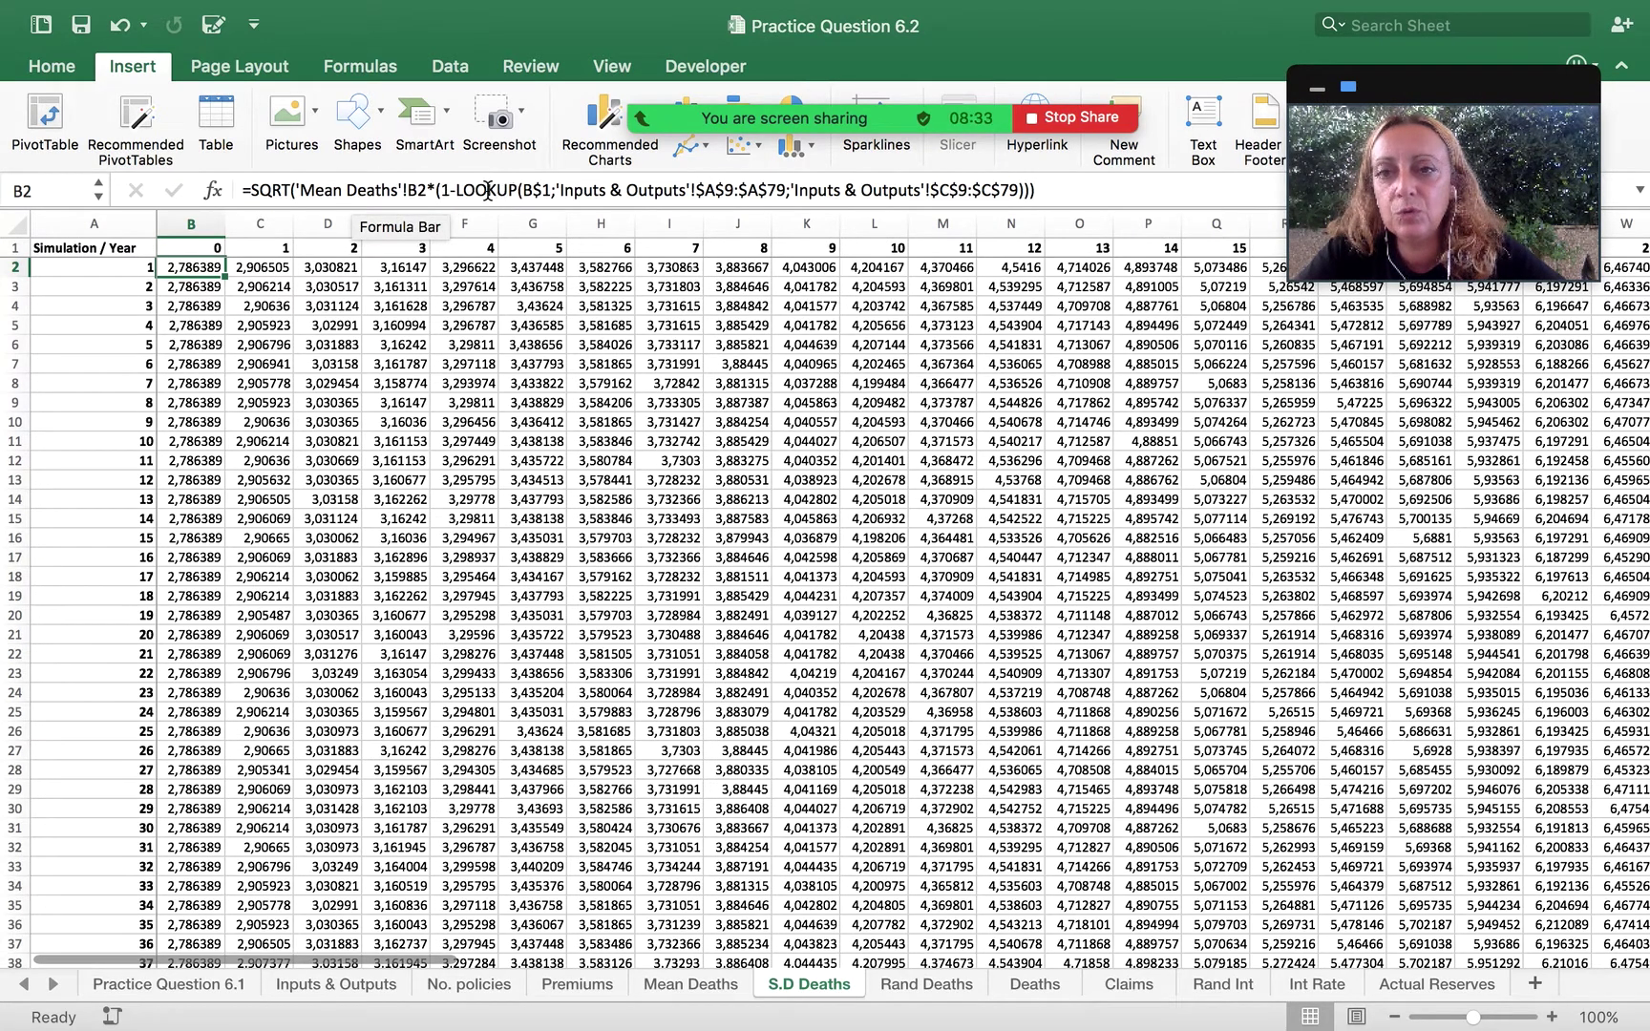
# Undo the trial S.D Deaths formula edit and maximize the Excel window.
pyautogui.moveTo(456, 189); pyautogui.dragTo(516, 194)
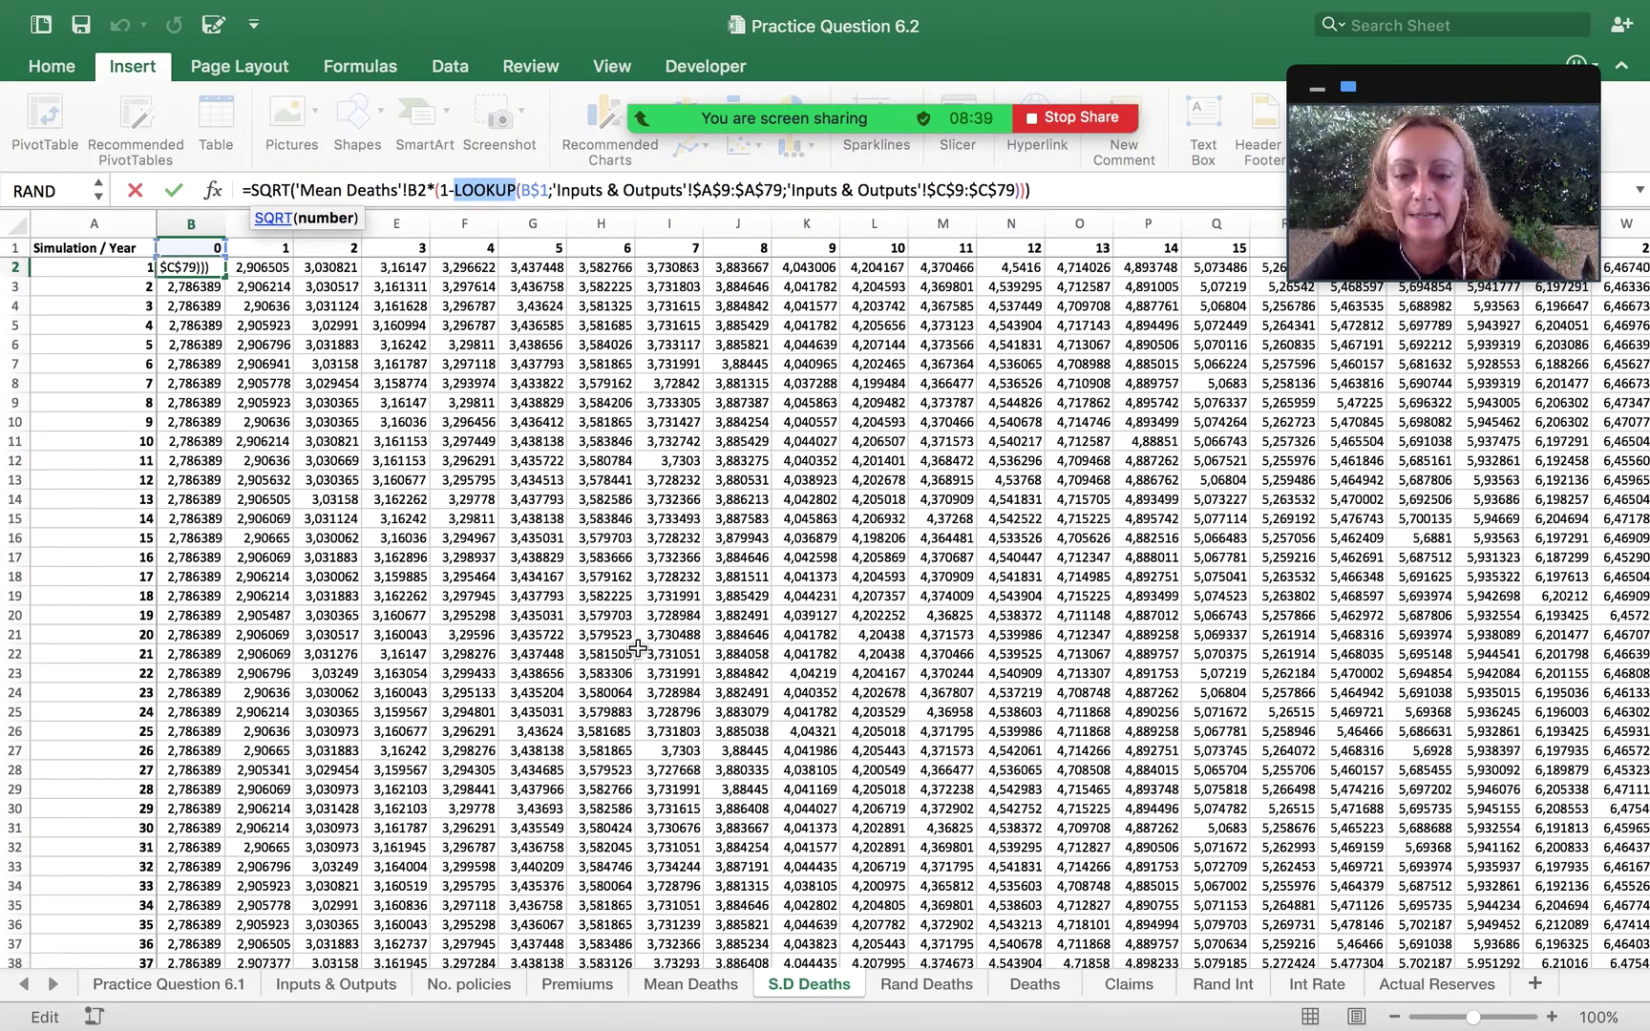
pyautogui.click(336, 980)
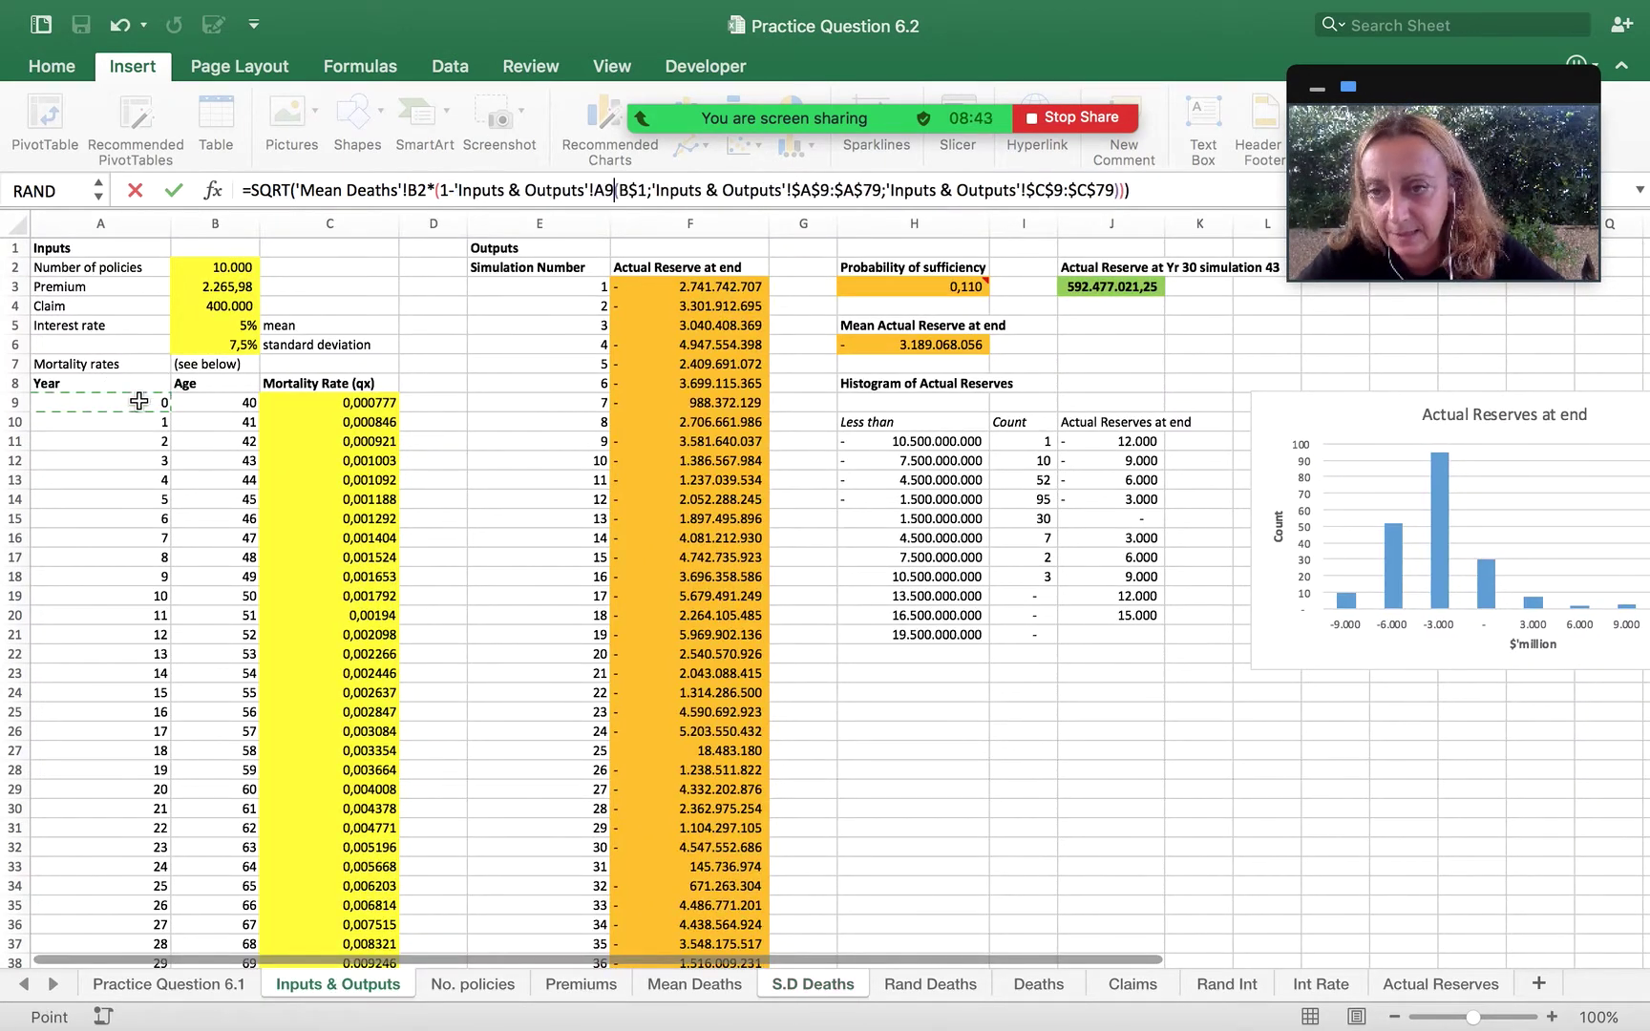
pyautogui.click(375, 403)
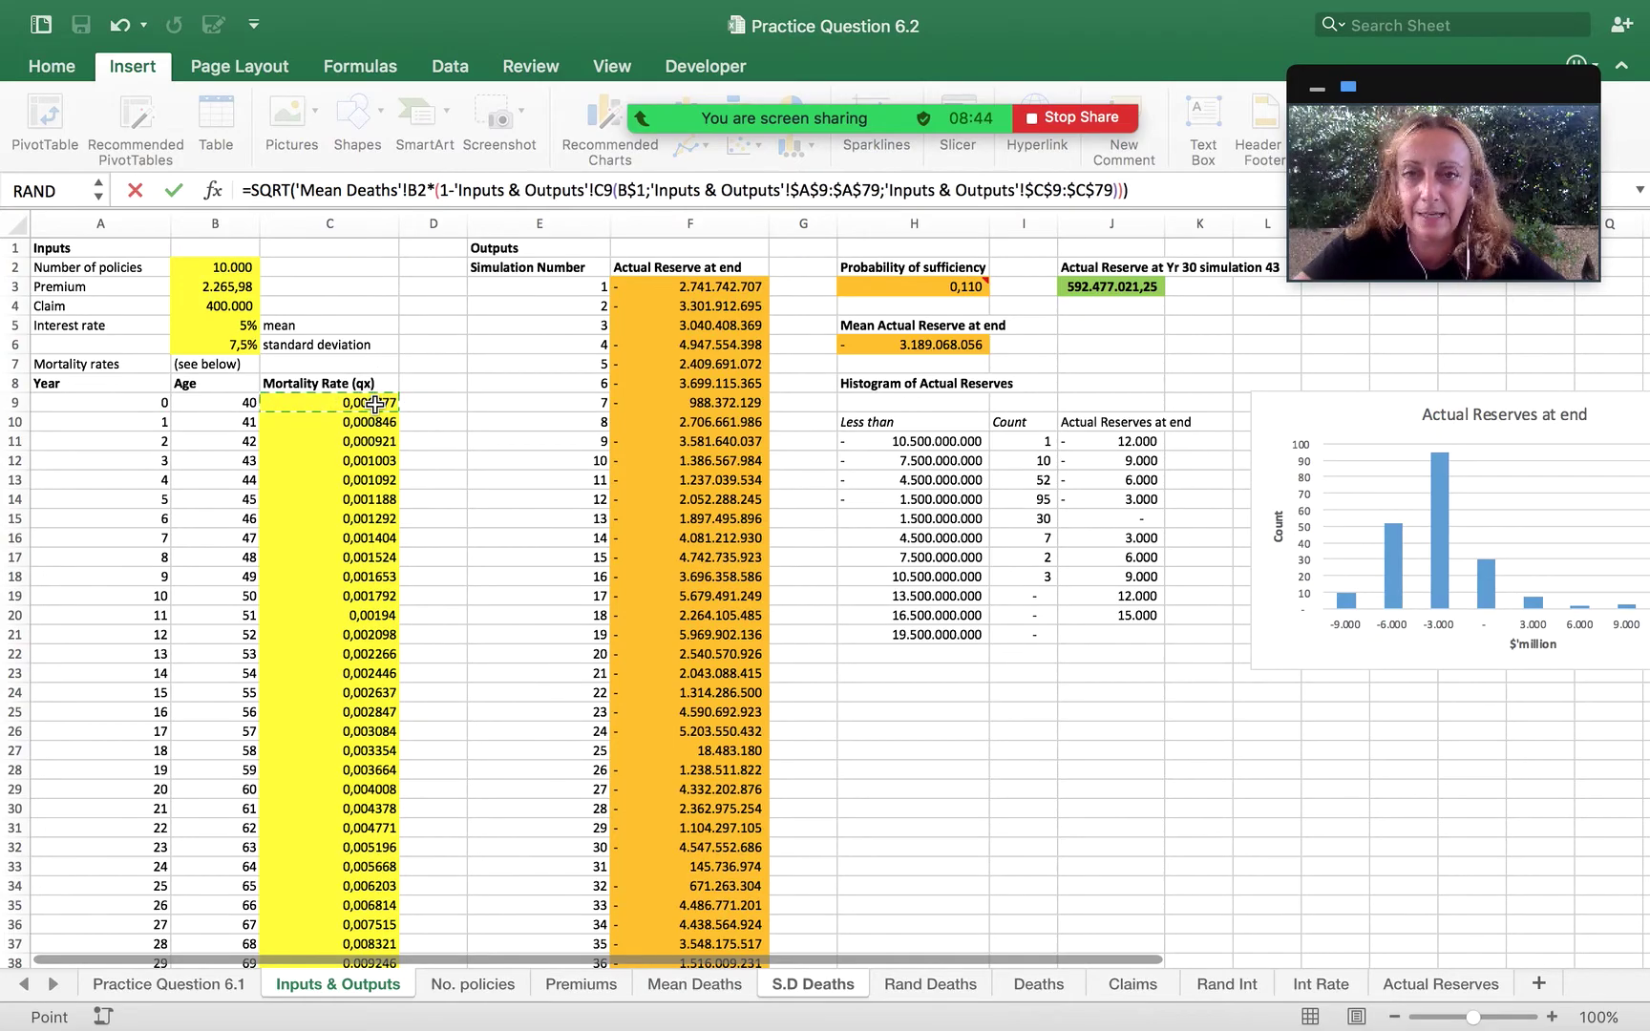
pyautogui.press('super+z')
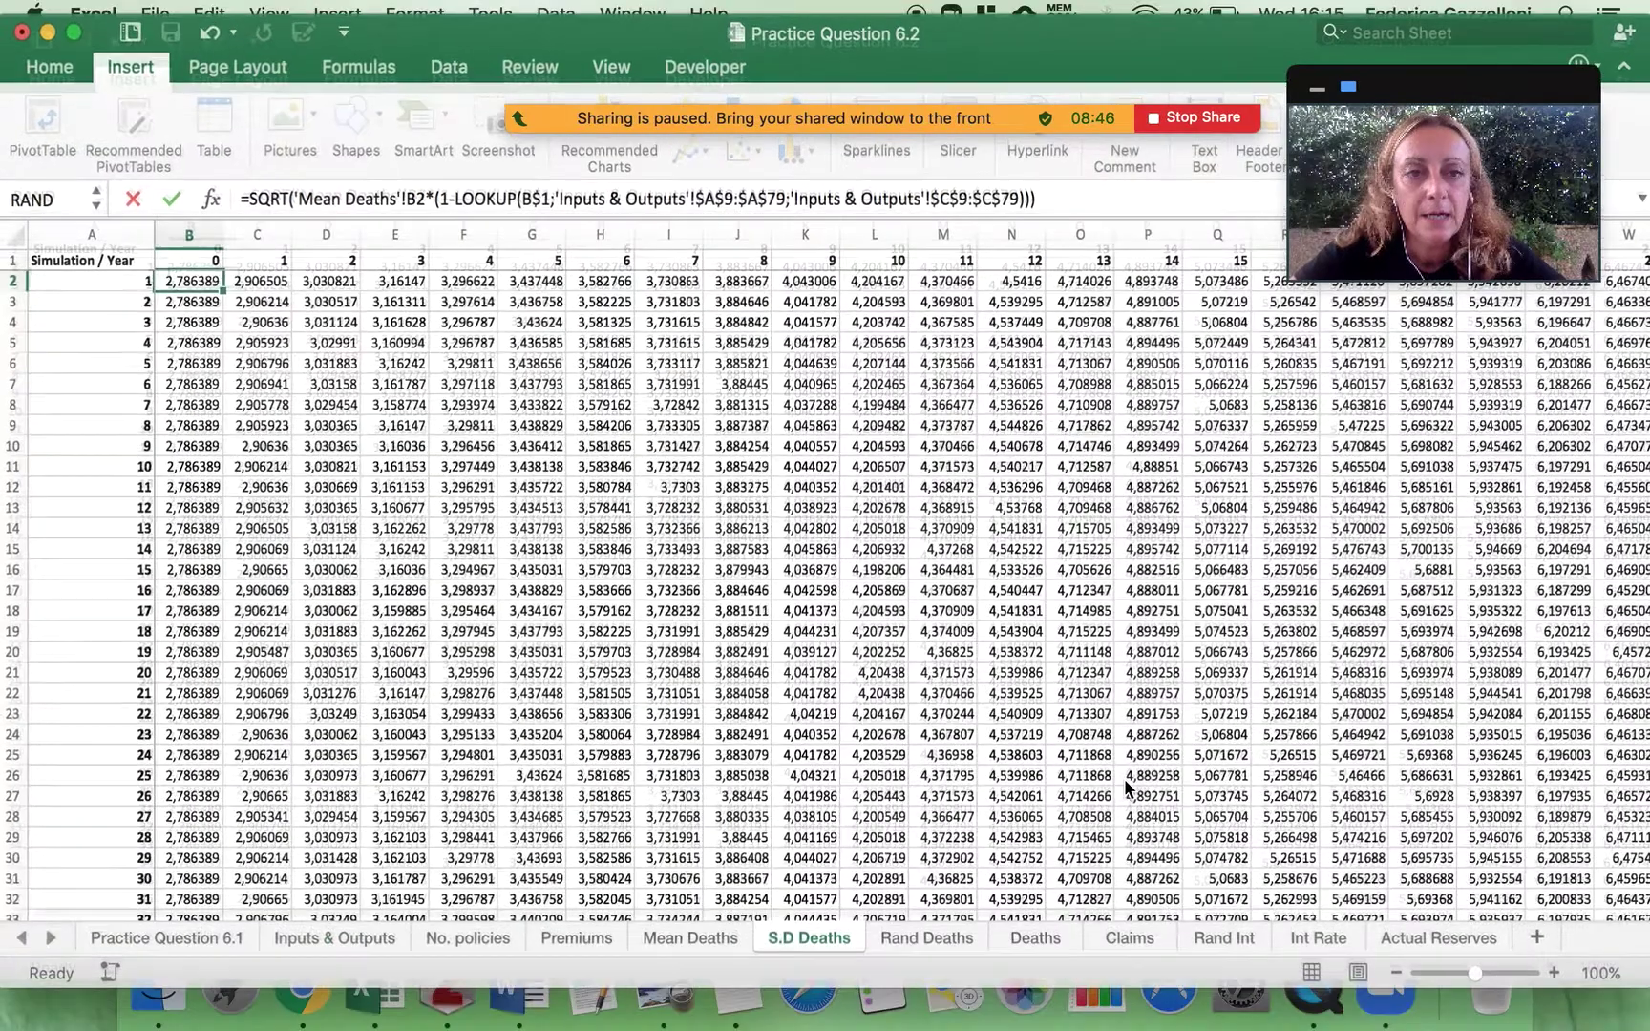
pyautogui.press('Escape')
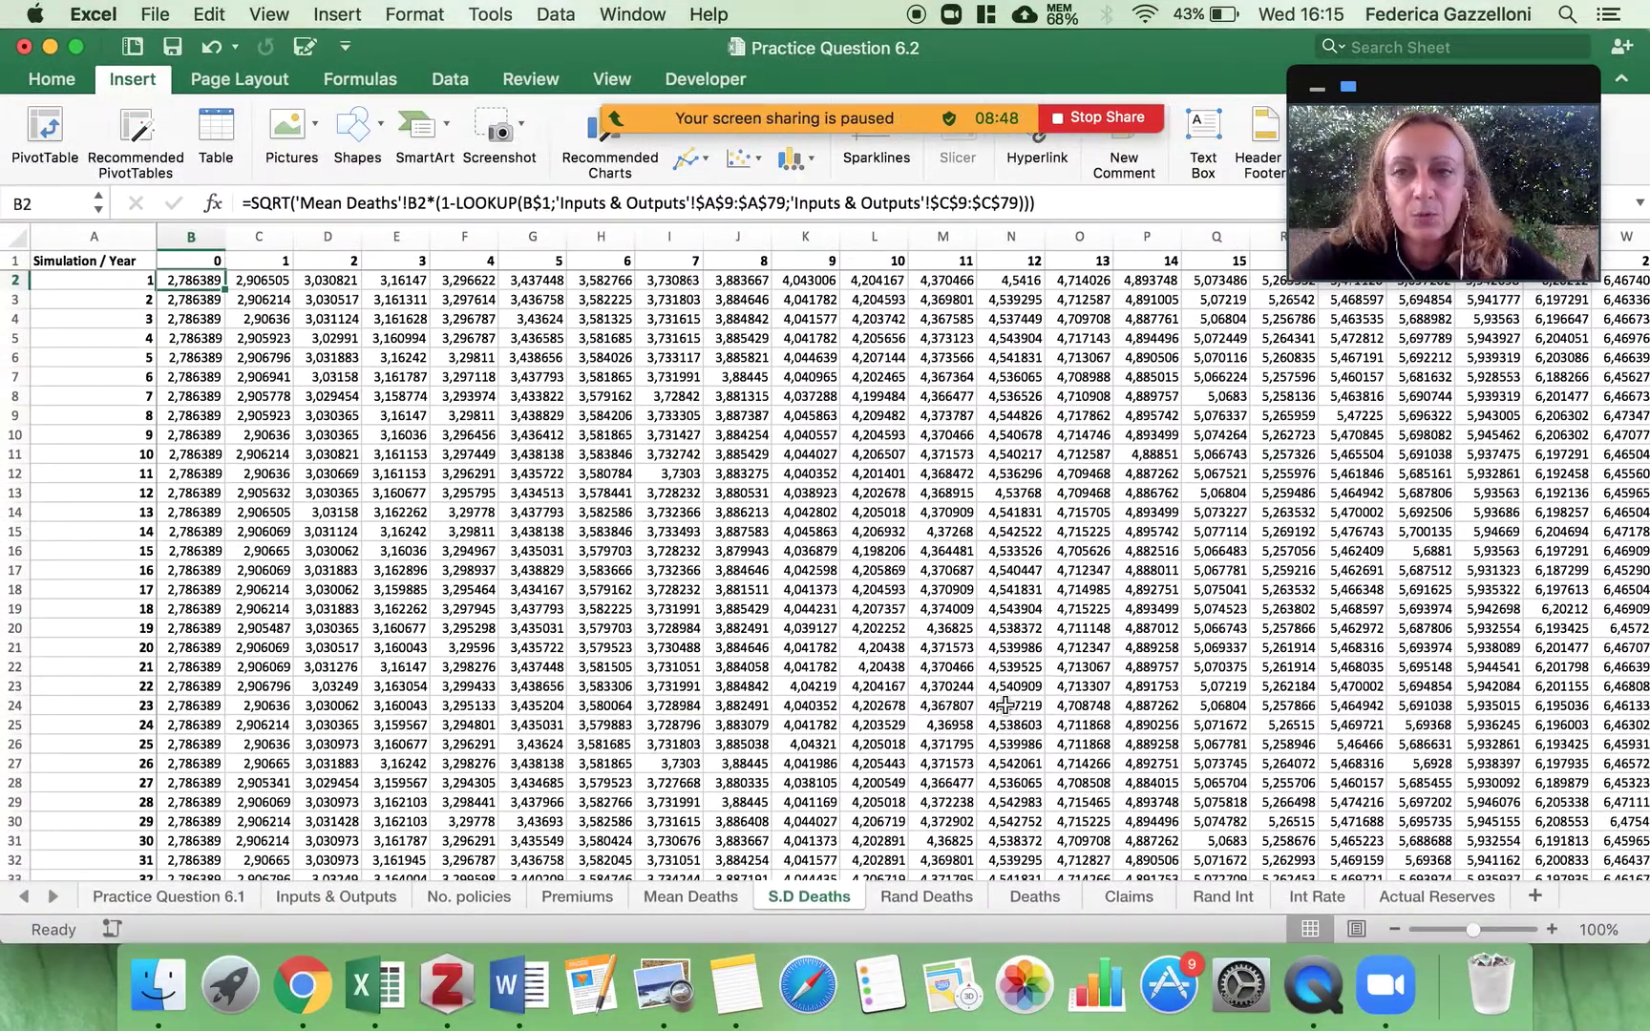
pyautogui.click(77, 46)
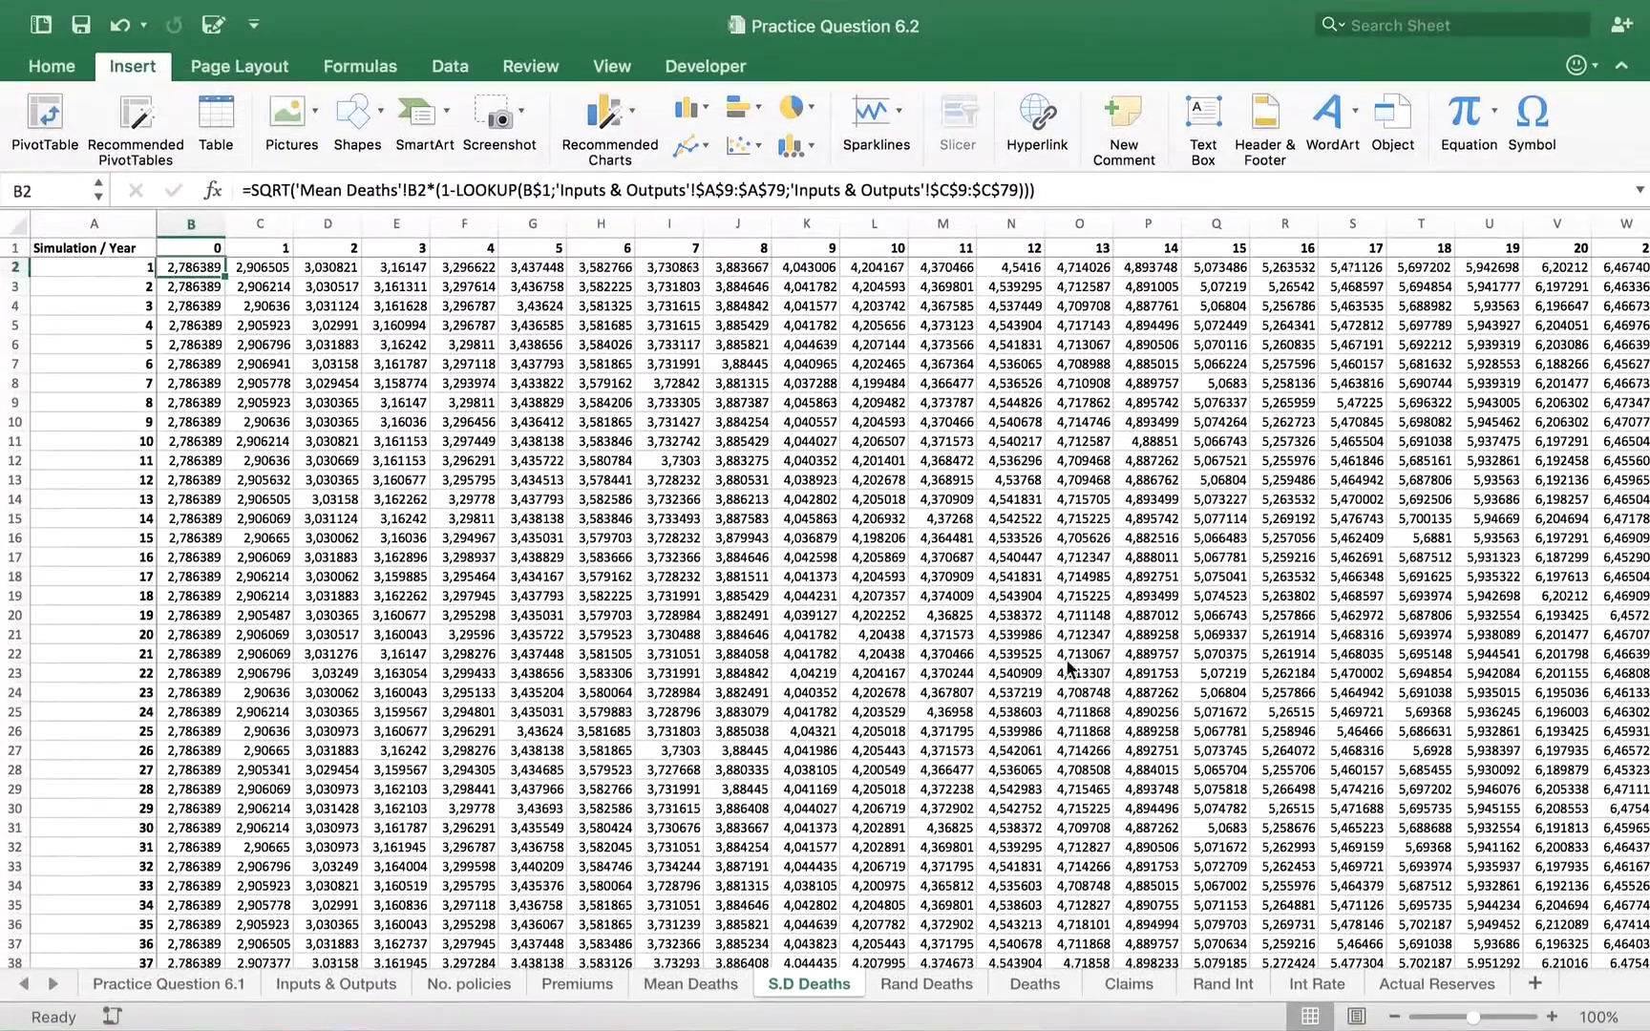
pyautogui.click(1222, 985)
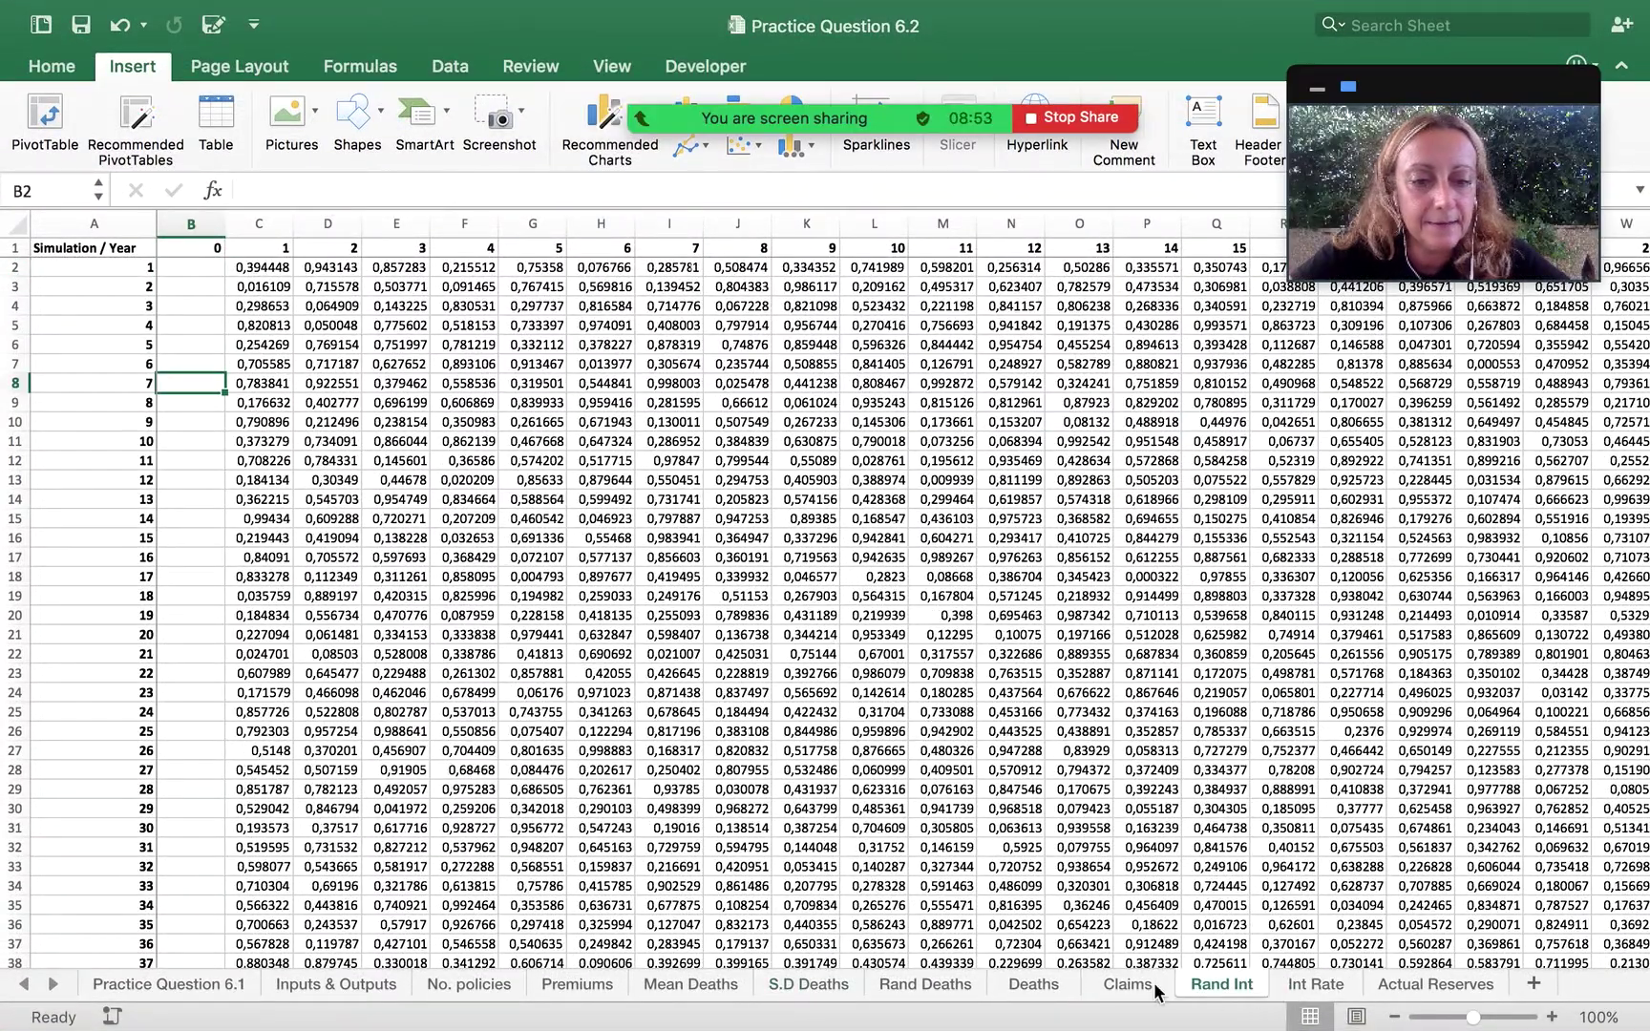
# Glance at the Deaths sheet, then check No. policies B2's starting count and C2's deaths subtraction.
pyautogui.click(1034, 984)
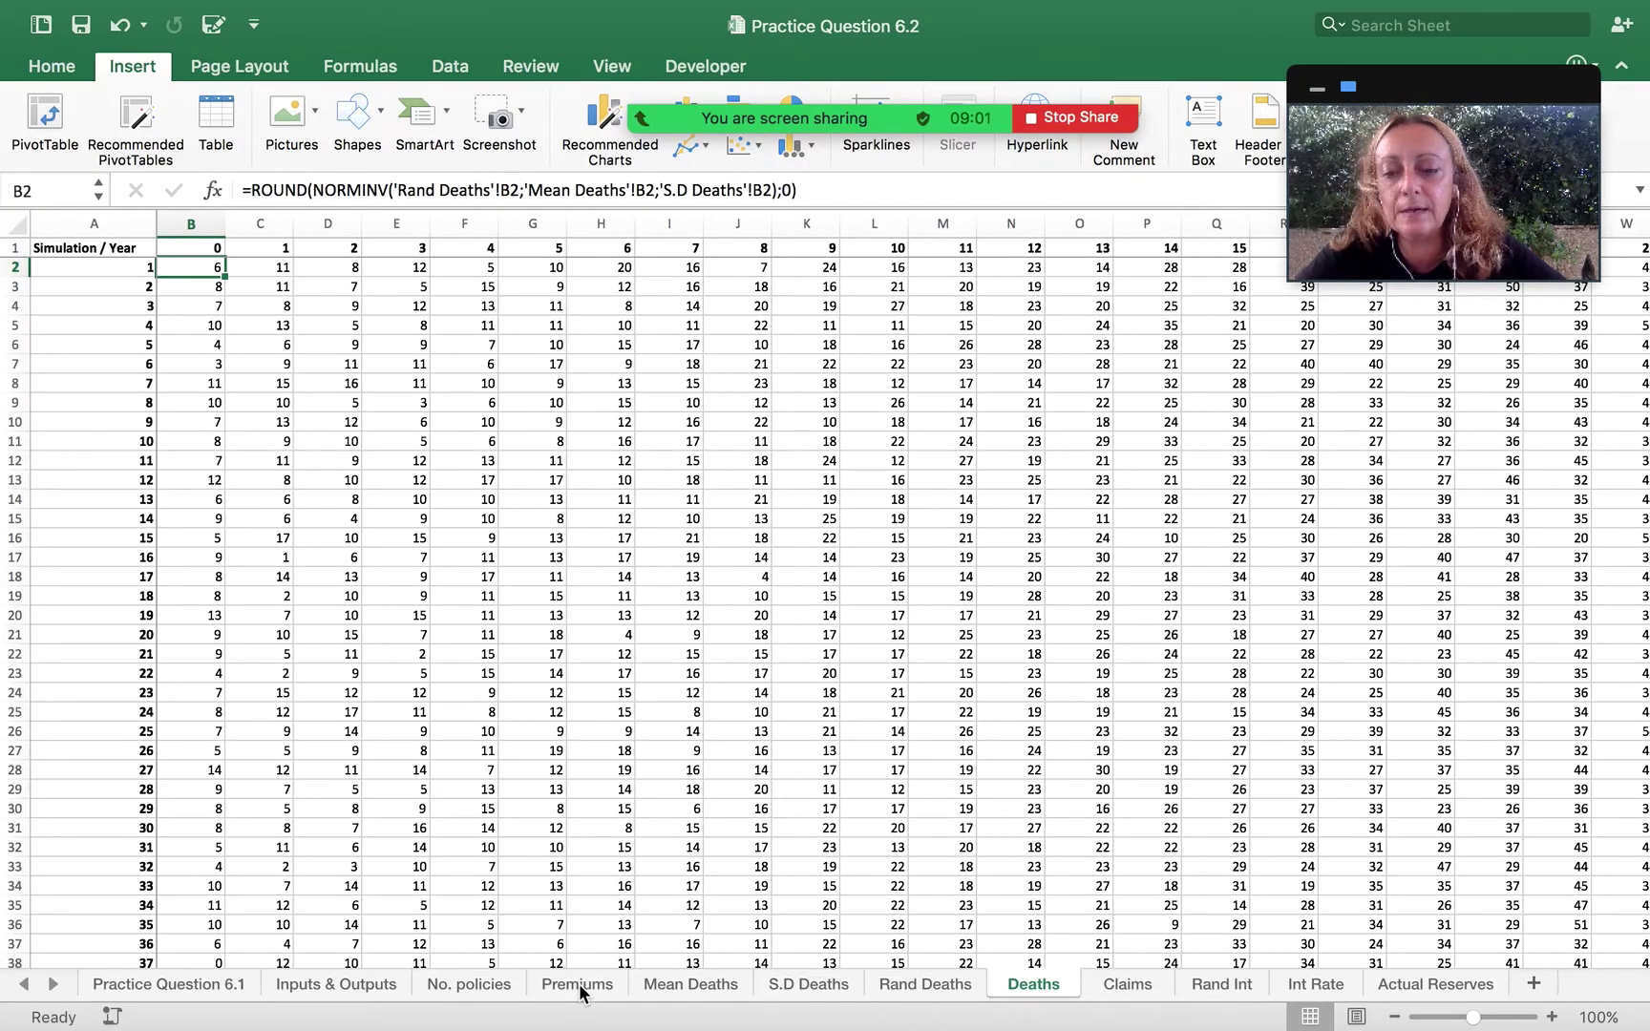
pyautogui.click(477, 983)
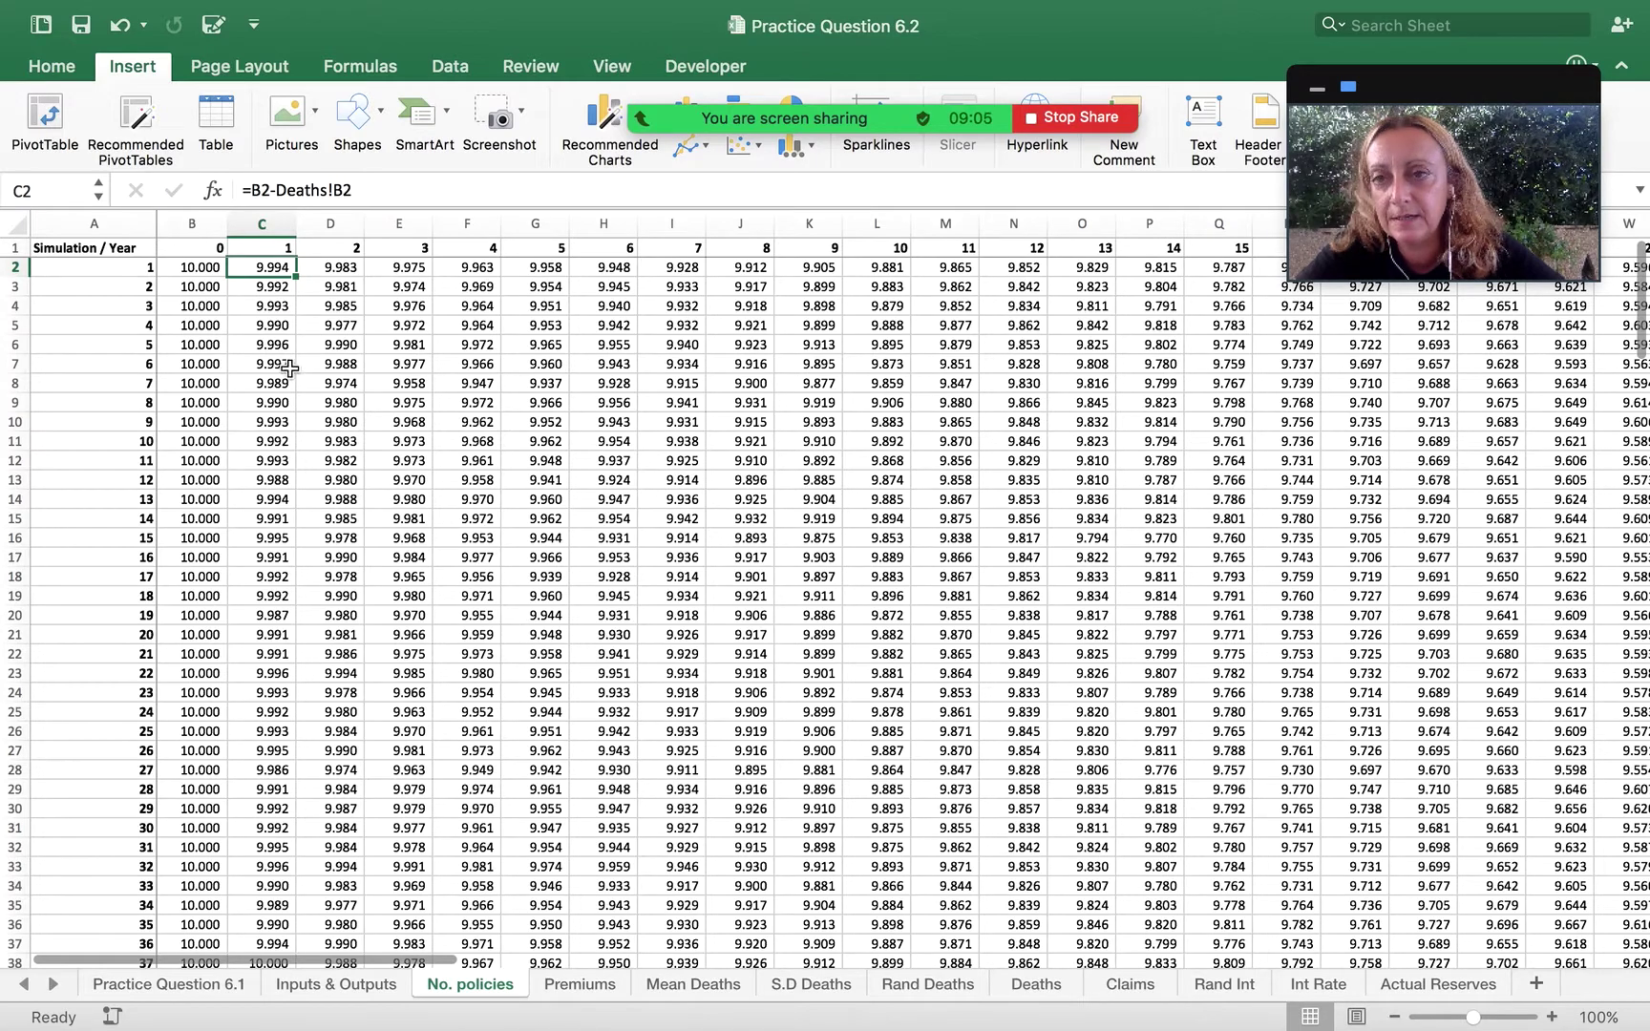
pyautogui.click(207, 268)
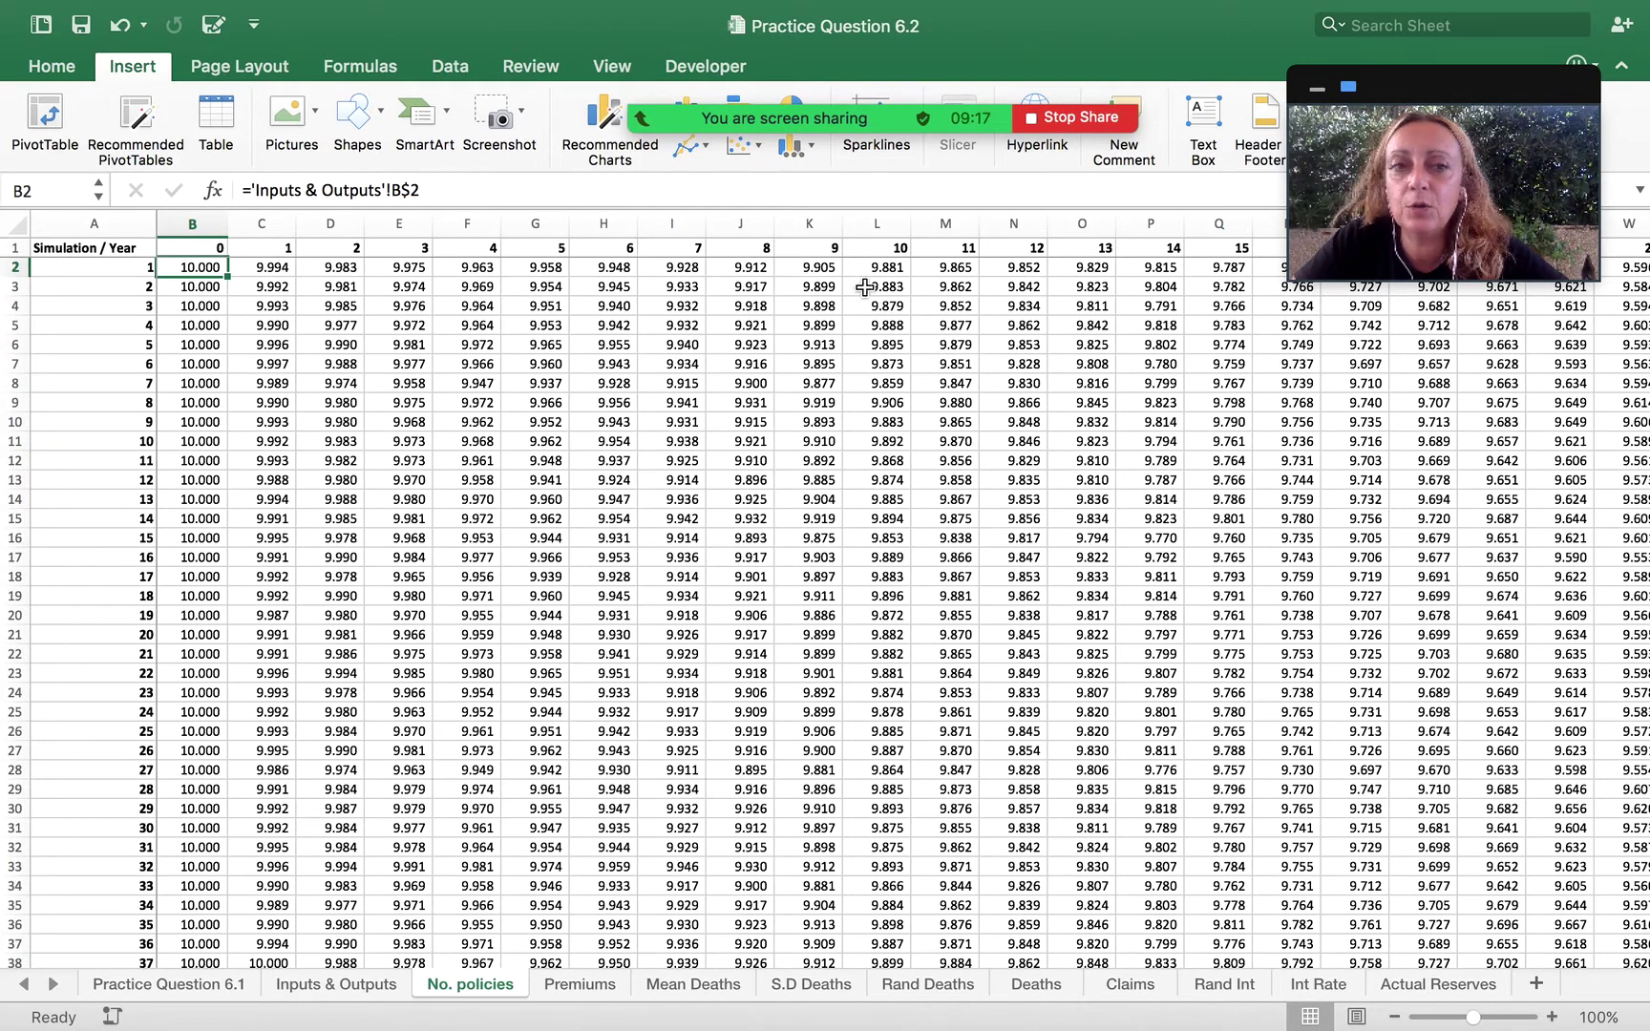
pyautogui.click(273, 269)
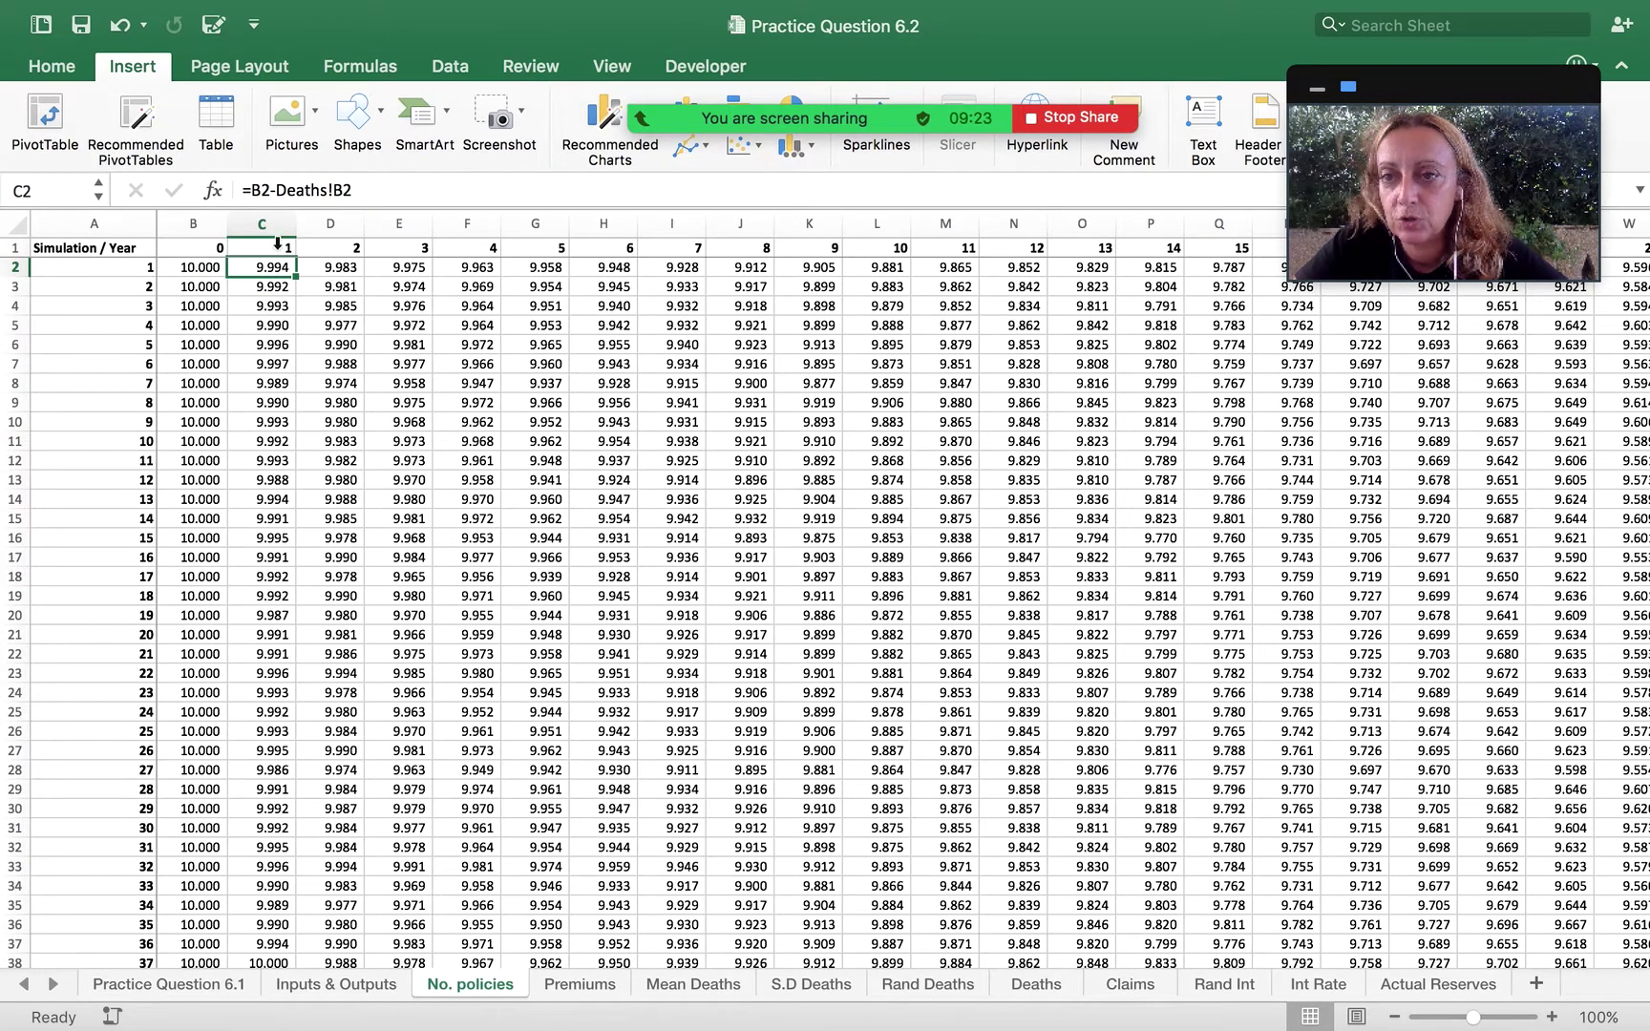
pyautogui.moveTo(1168, 1014)
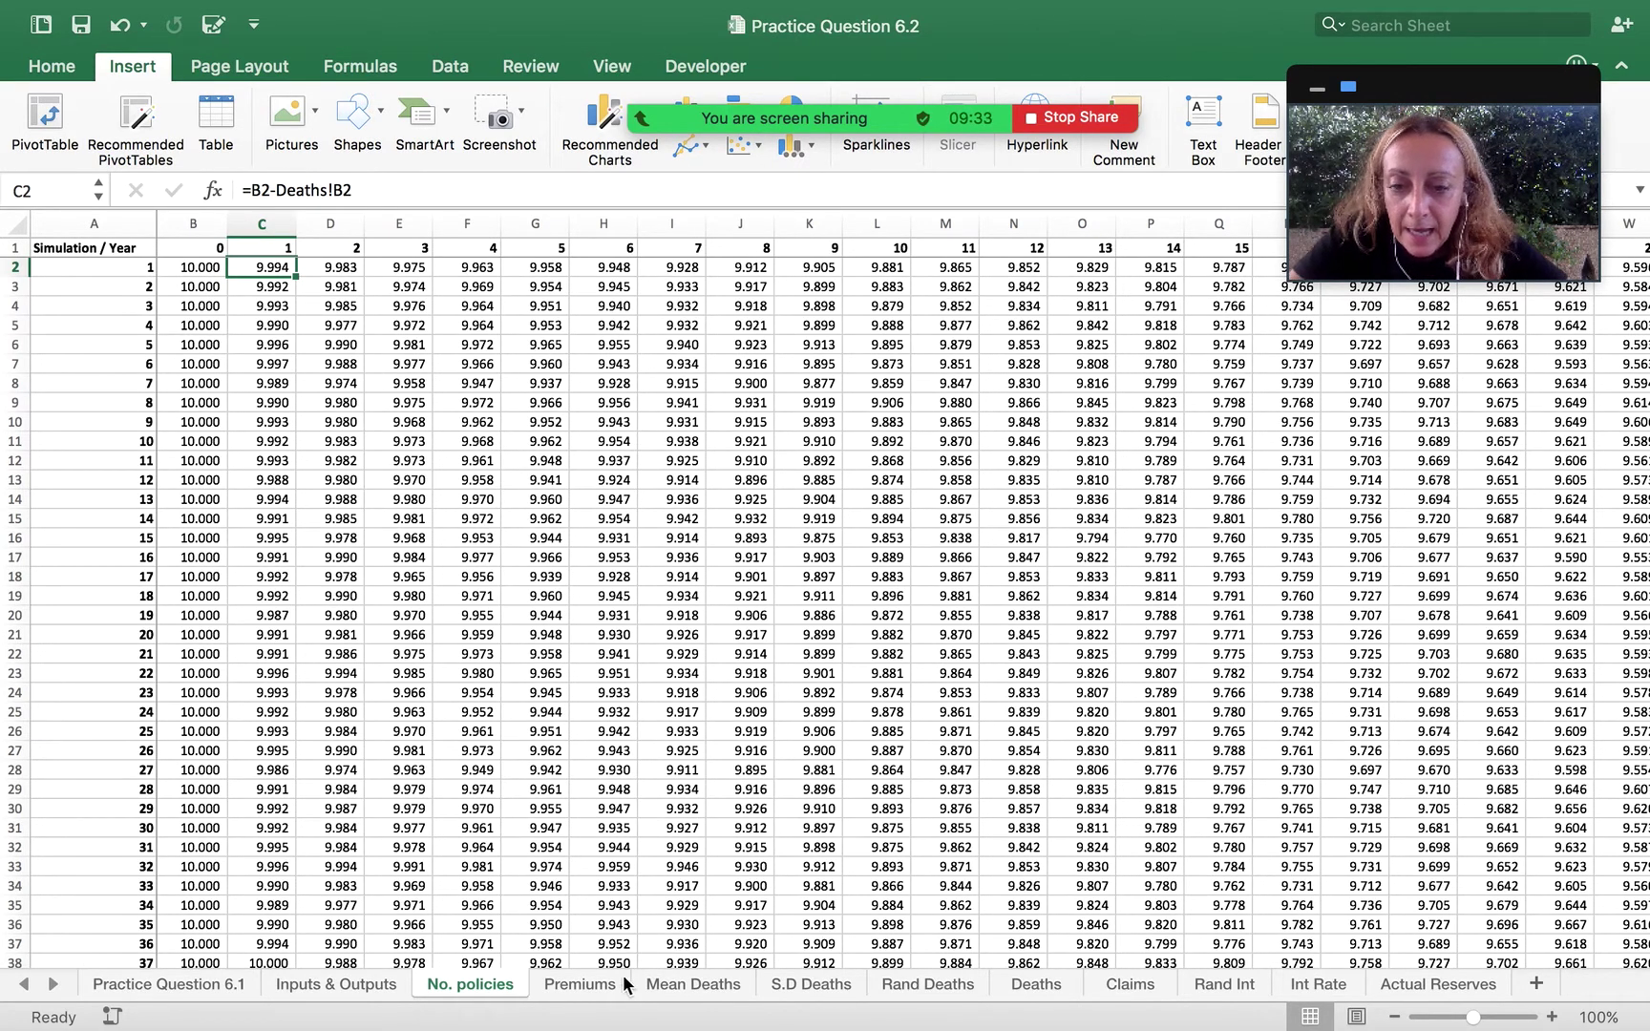
pyautogui.click(582, 984)
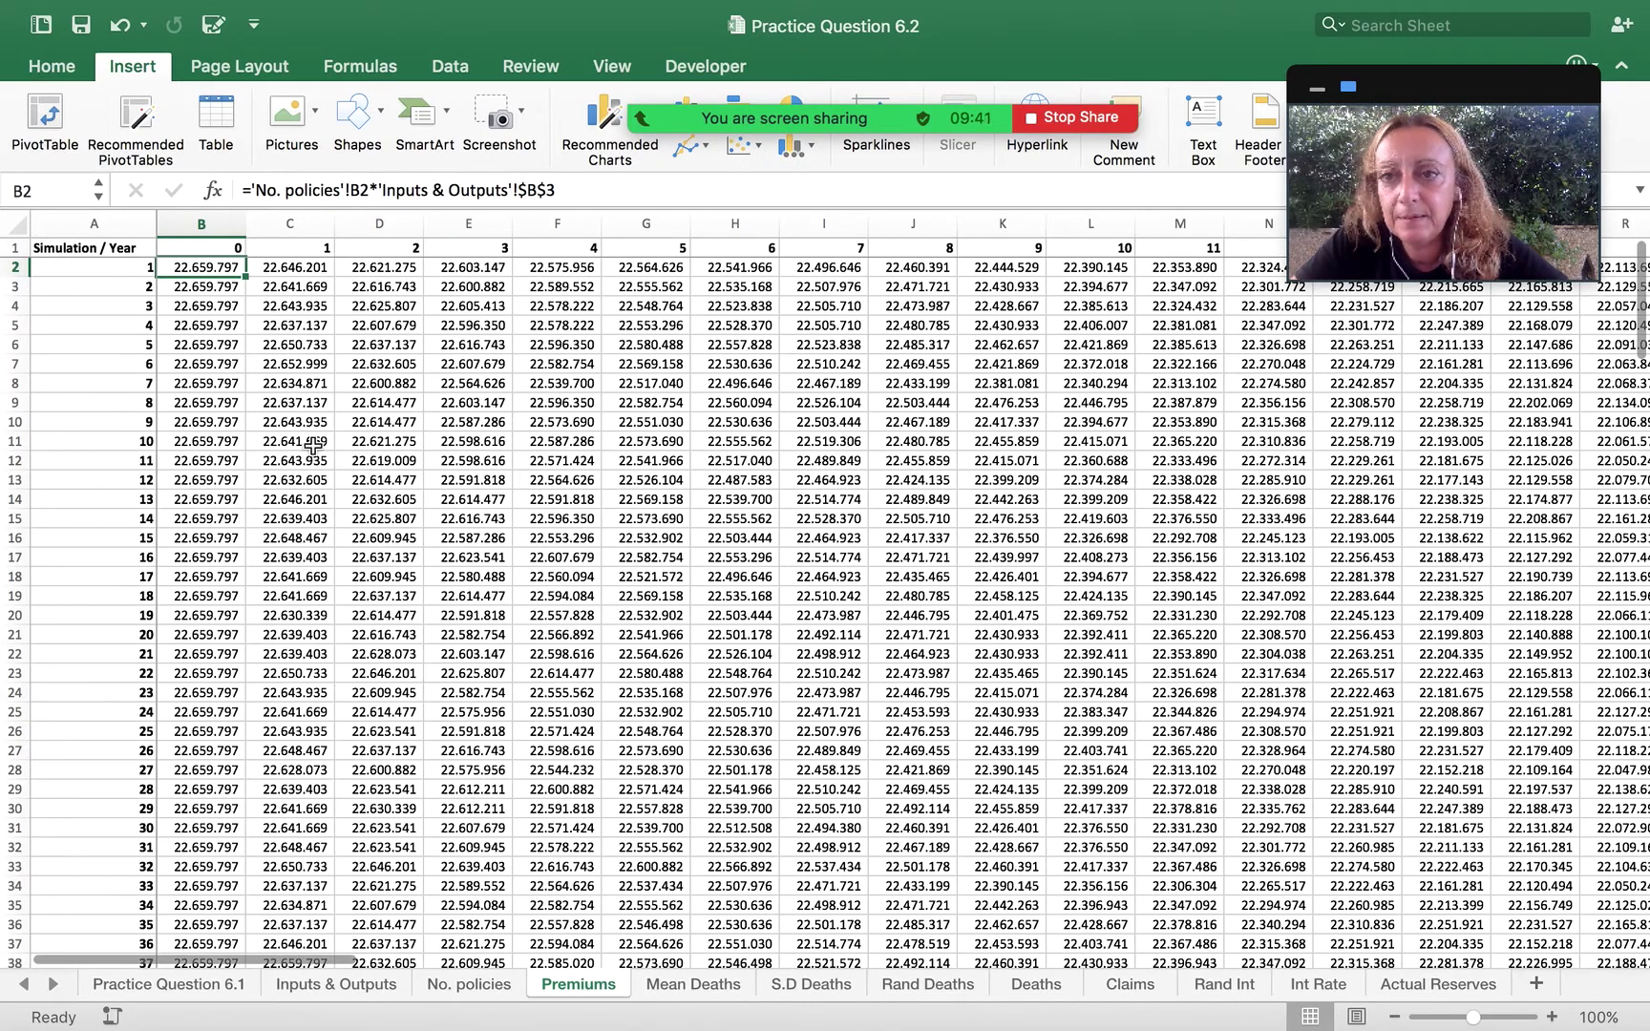
# On Practice Question 6.1, confirm D12's Premium Received formula is =C12*B$3, then return to No. policies.
pyautogui.click(201, 985)
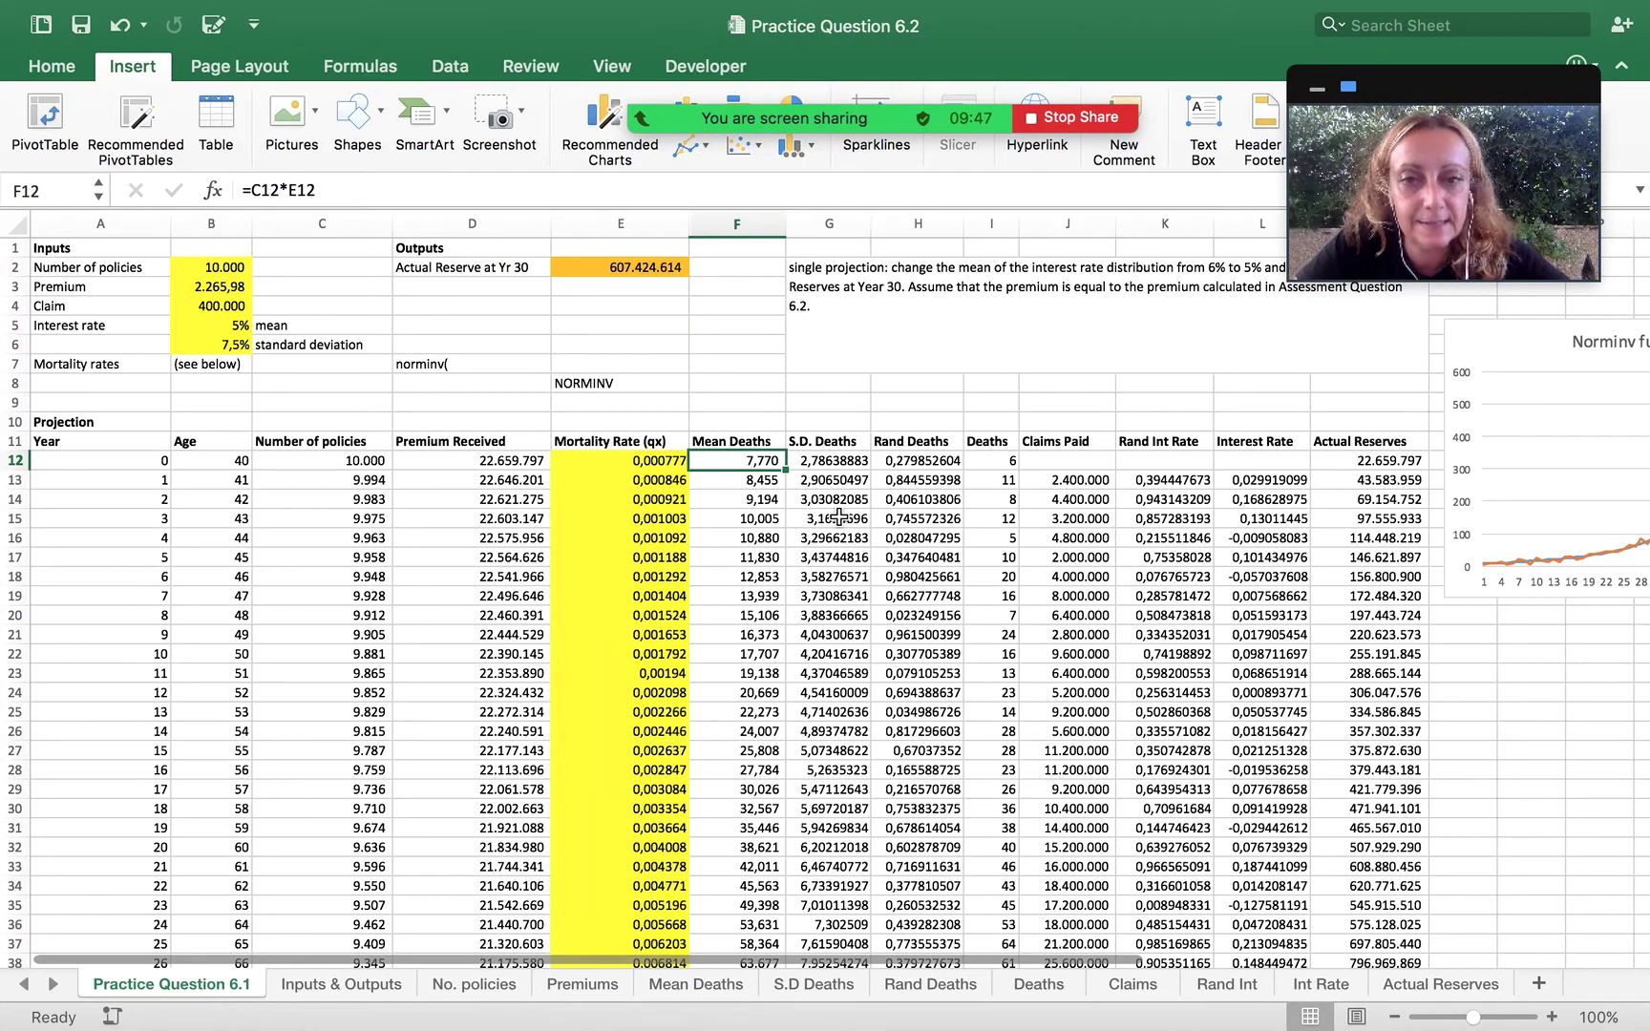
pyautogui.click(503, 462)
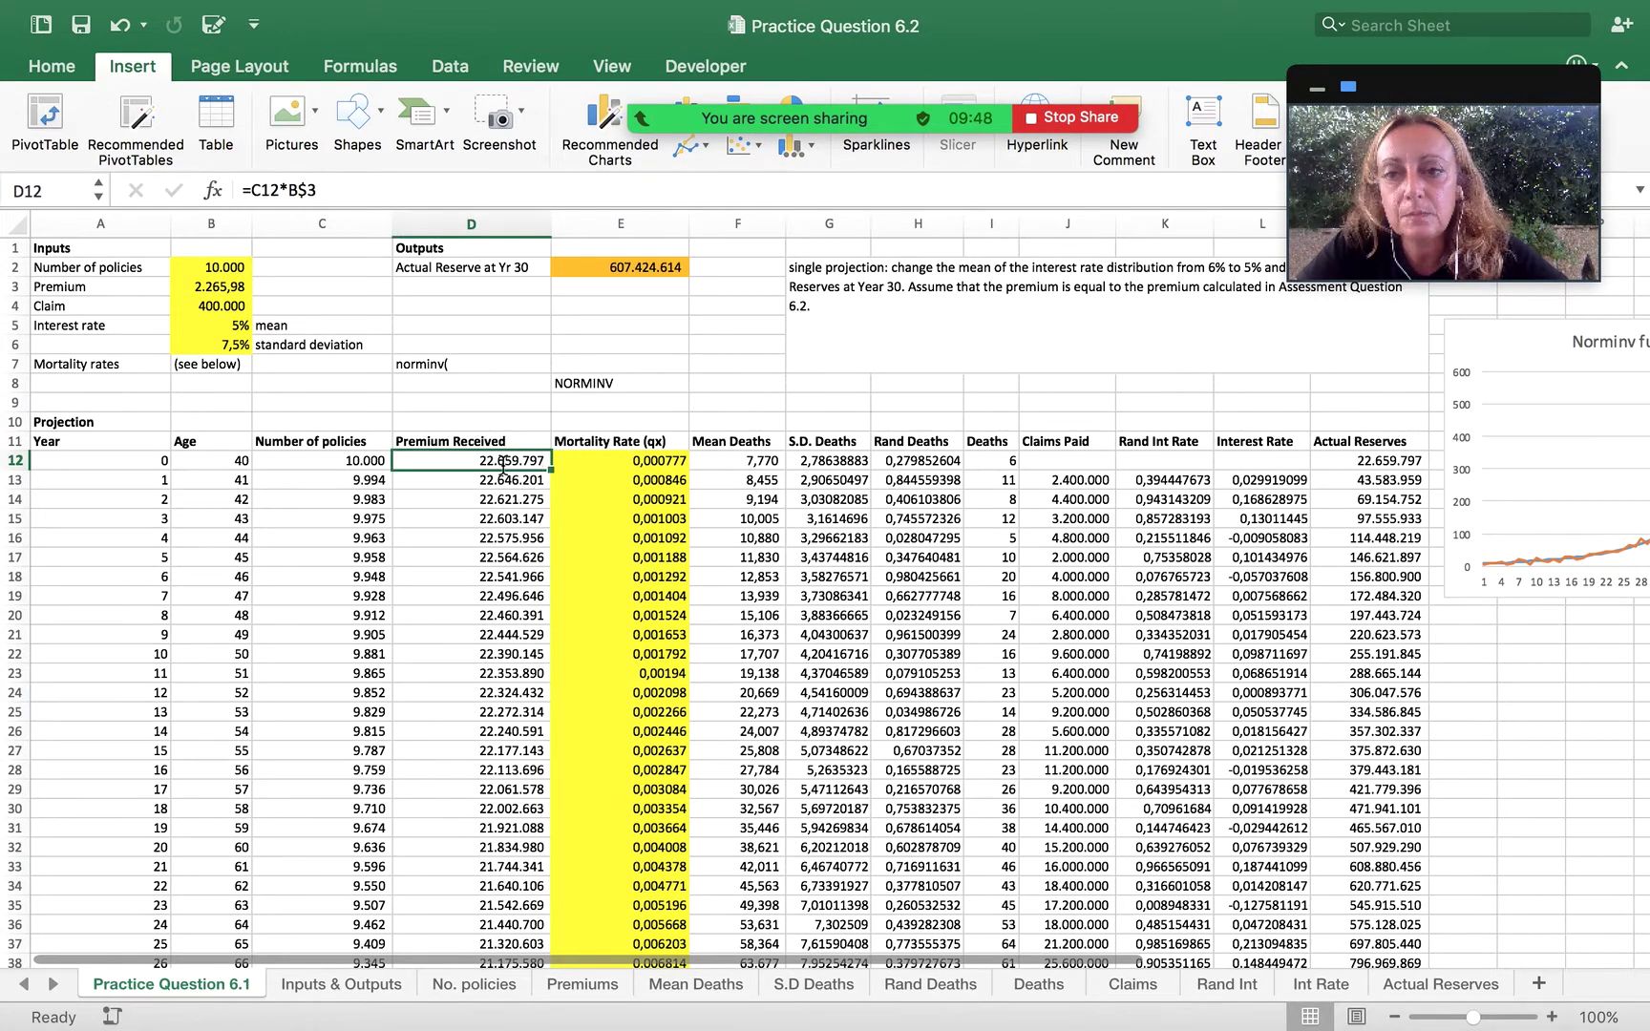
pyautogui.doubleClick(503, 462)
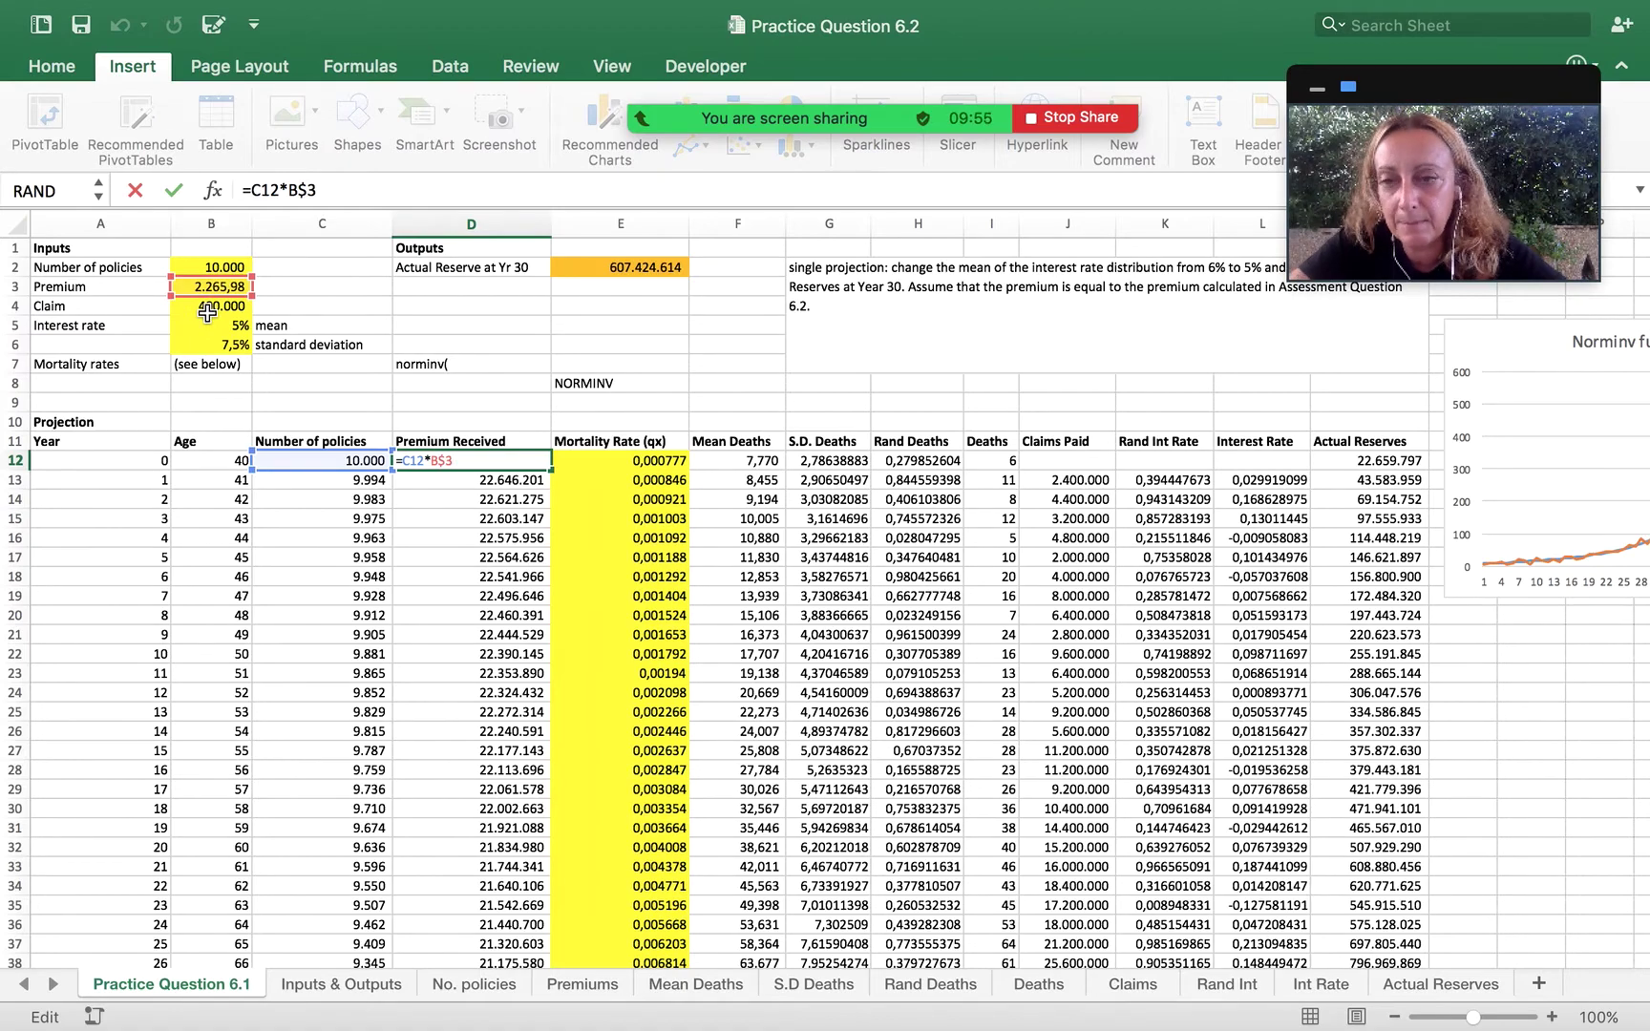
pyautogui.hotkey('ctrl', 'Return')
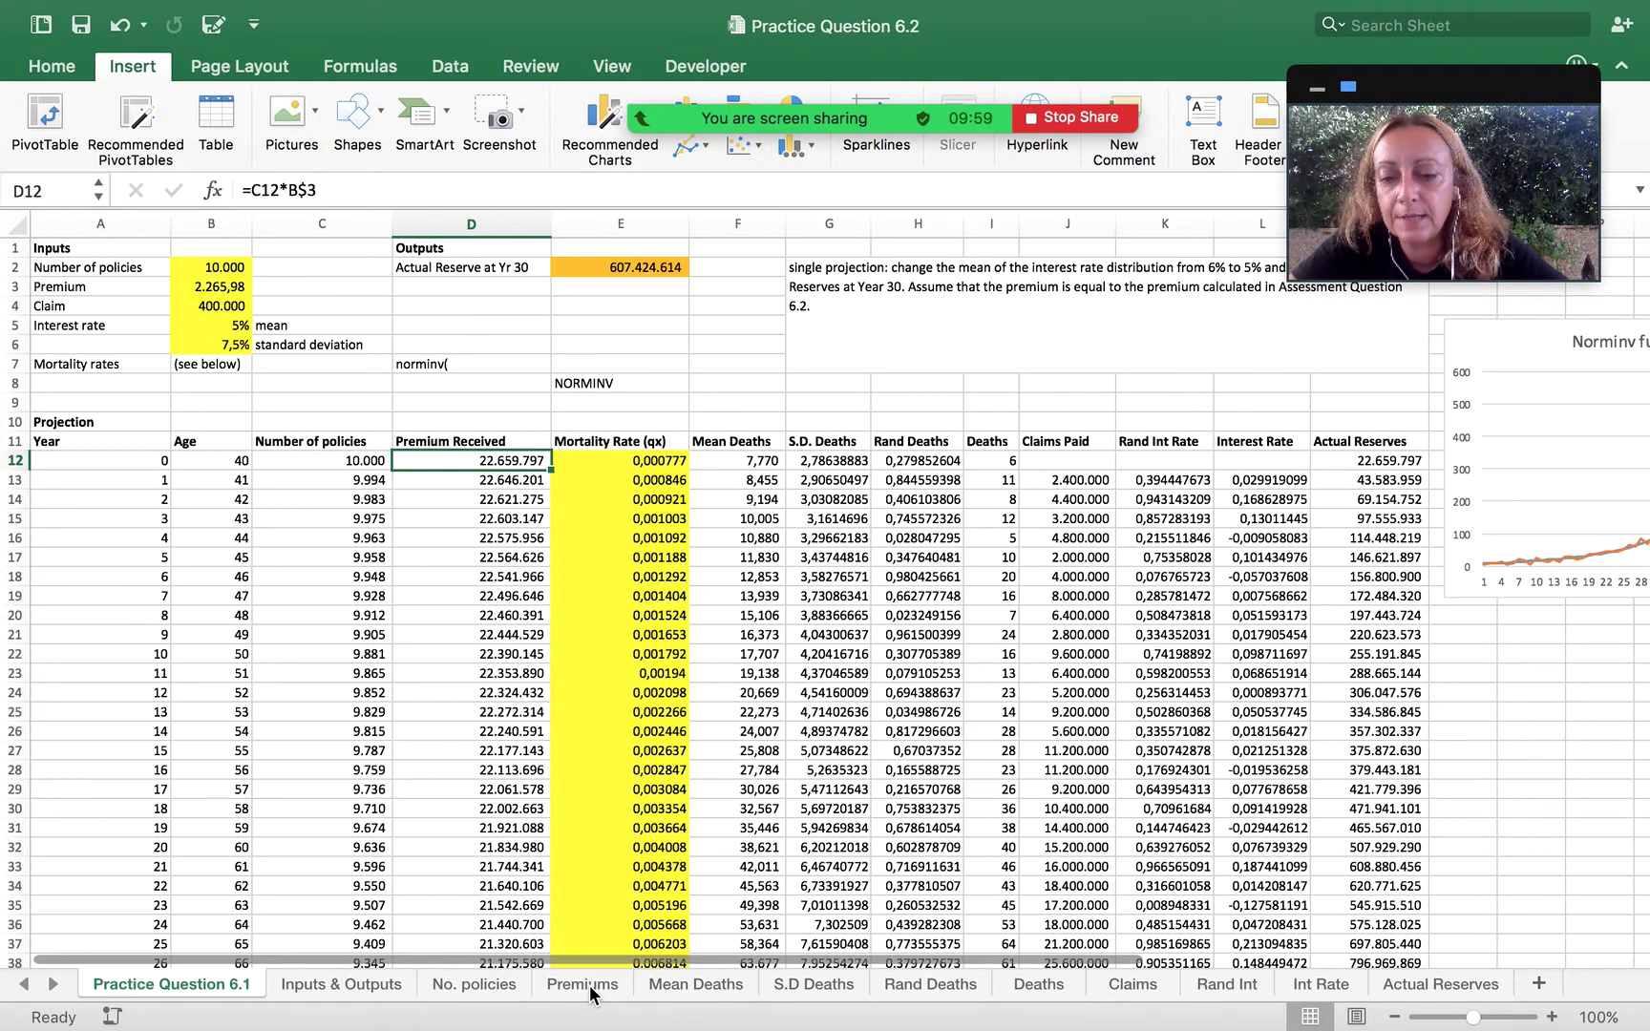
pyautogui.click(472, 982)
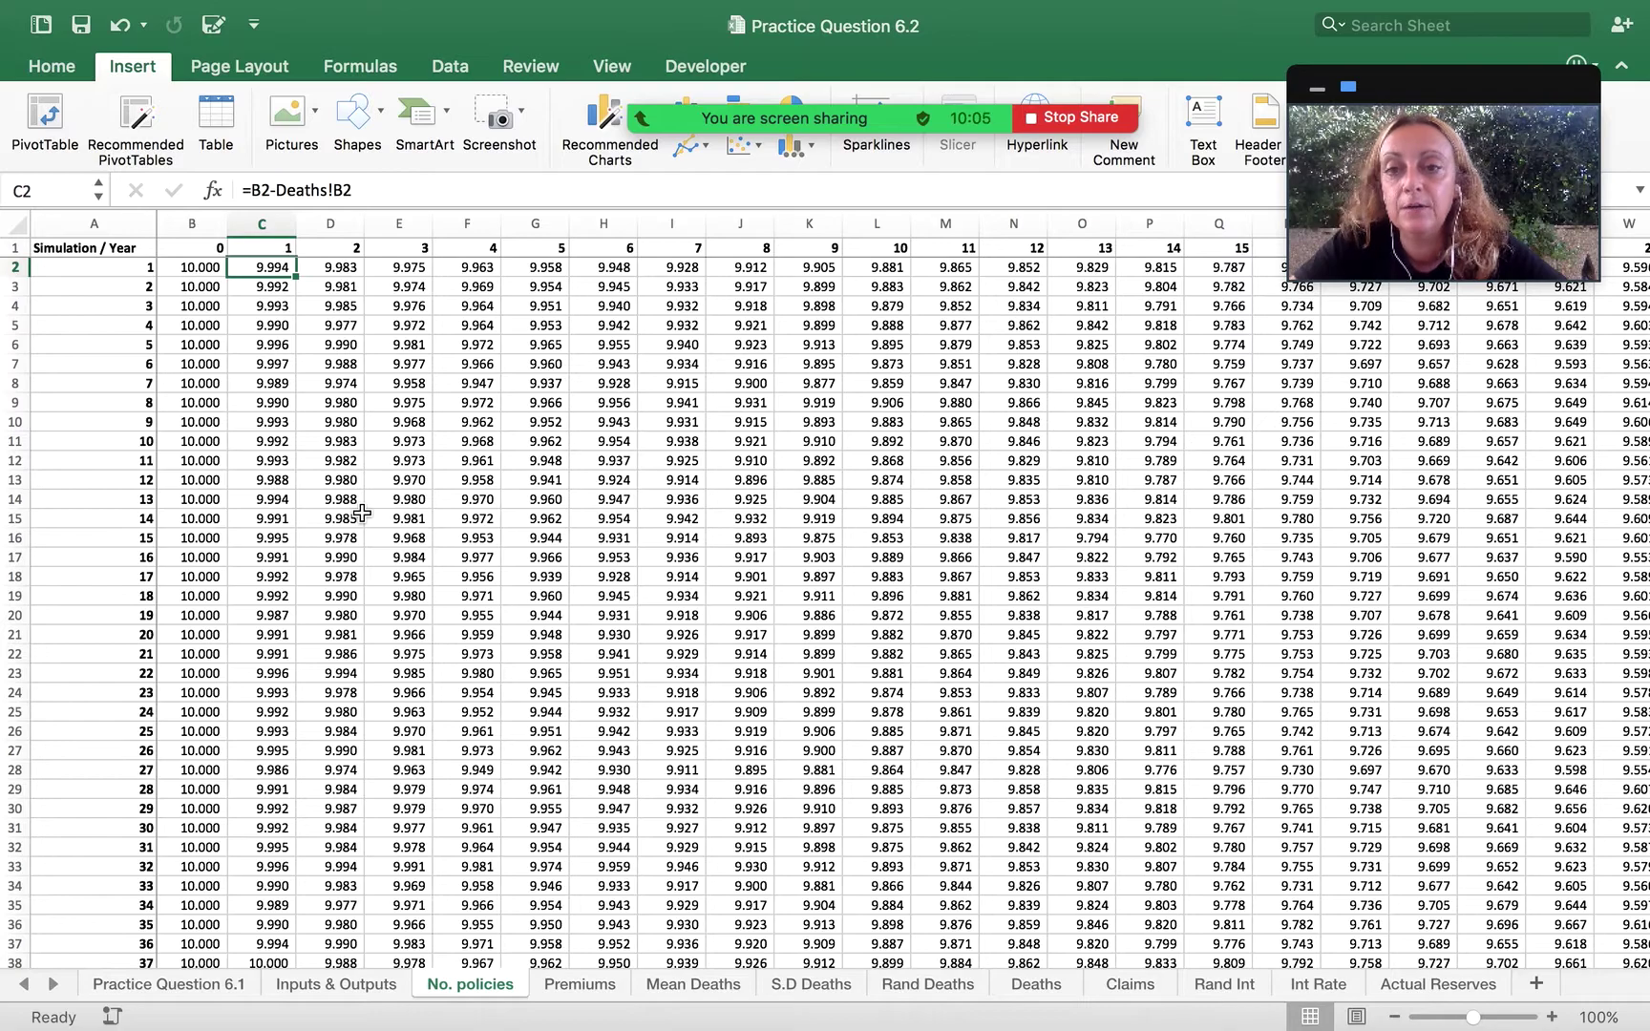
# Inspect the Premiums B2 formula's $B$3 premium reference, then view the Deaths and Claims sheets.
pyautogui.click(576, 983)
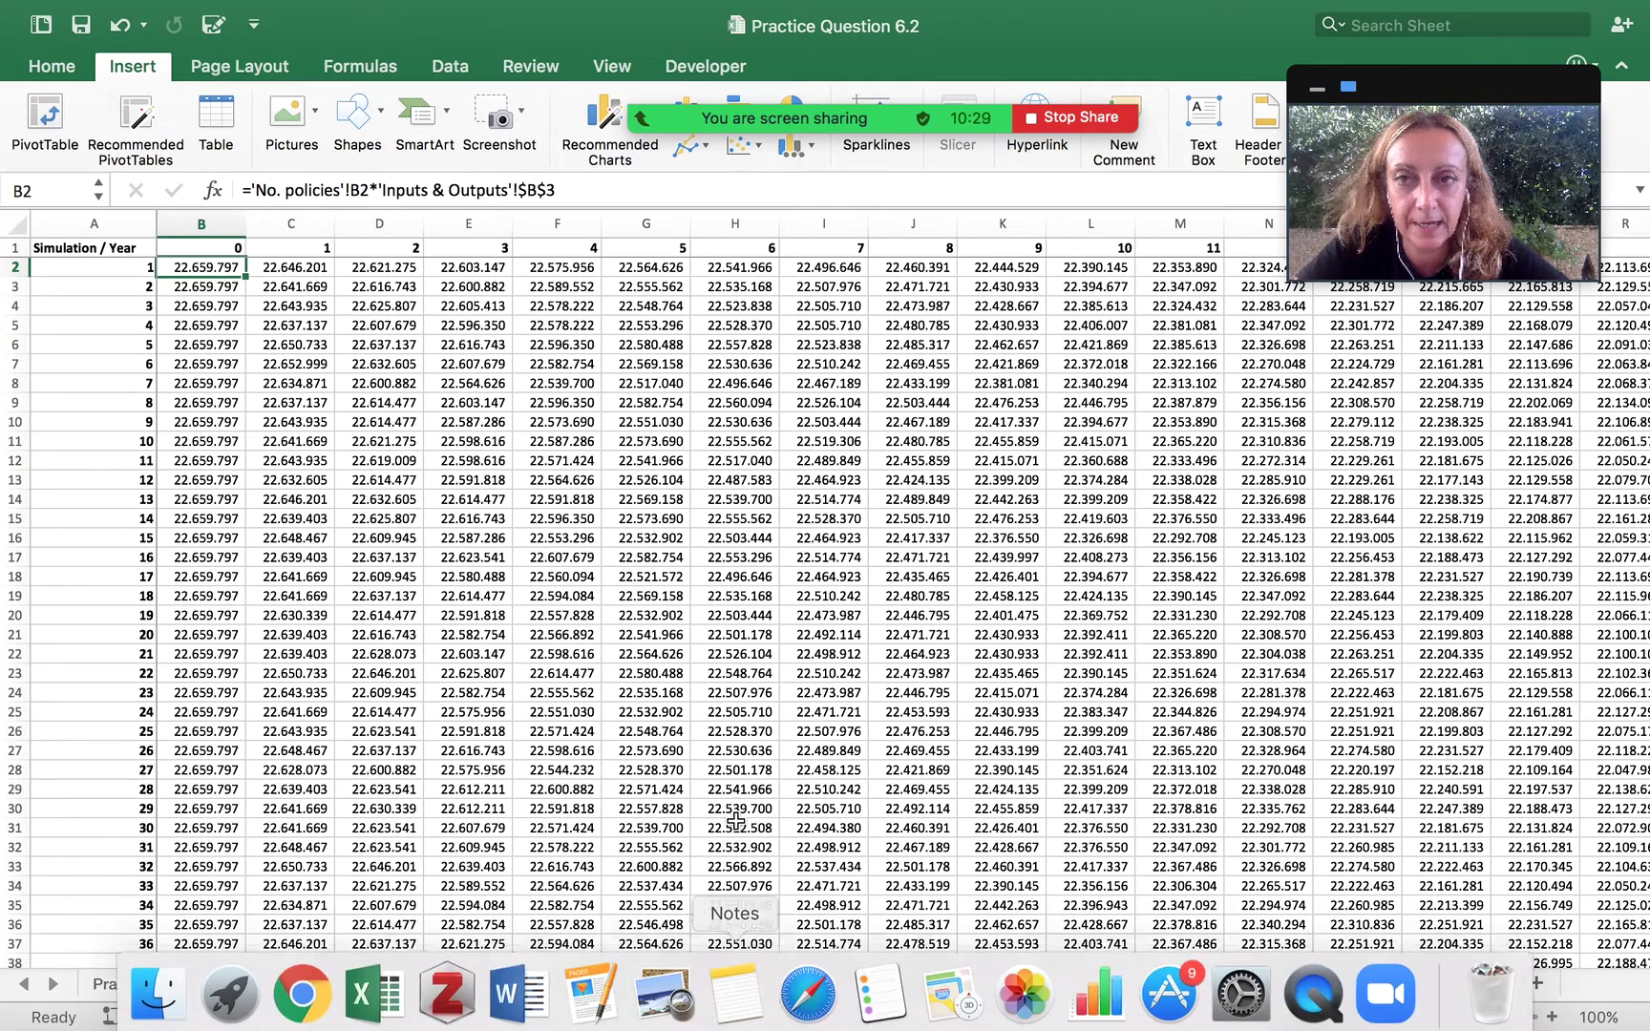
pyautogui.click(556, 190)
pyautogui.doubleClick(557, 190)
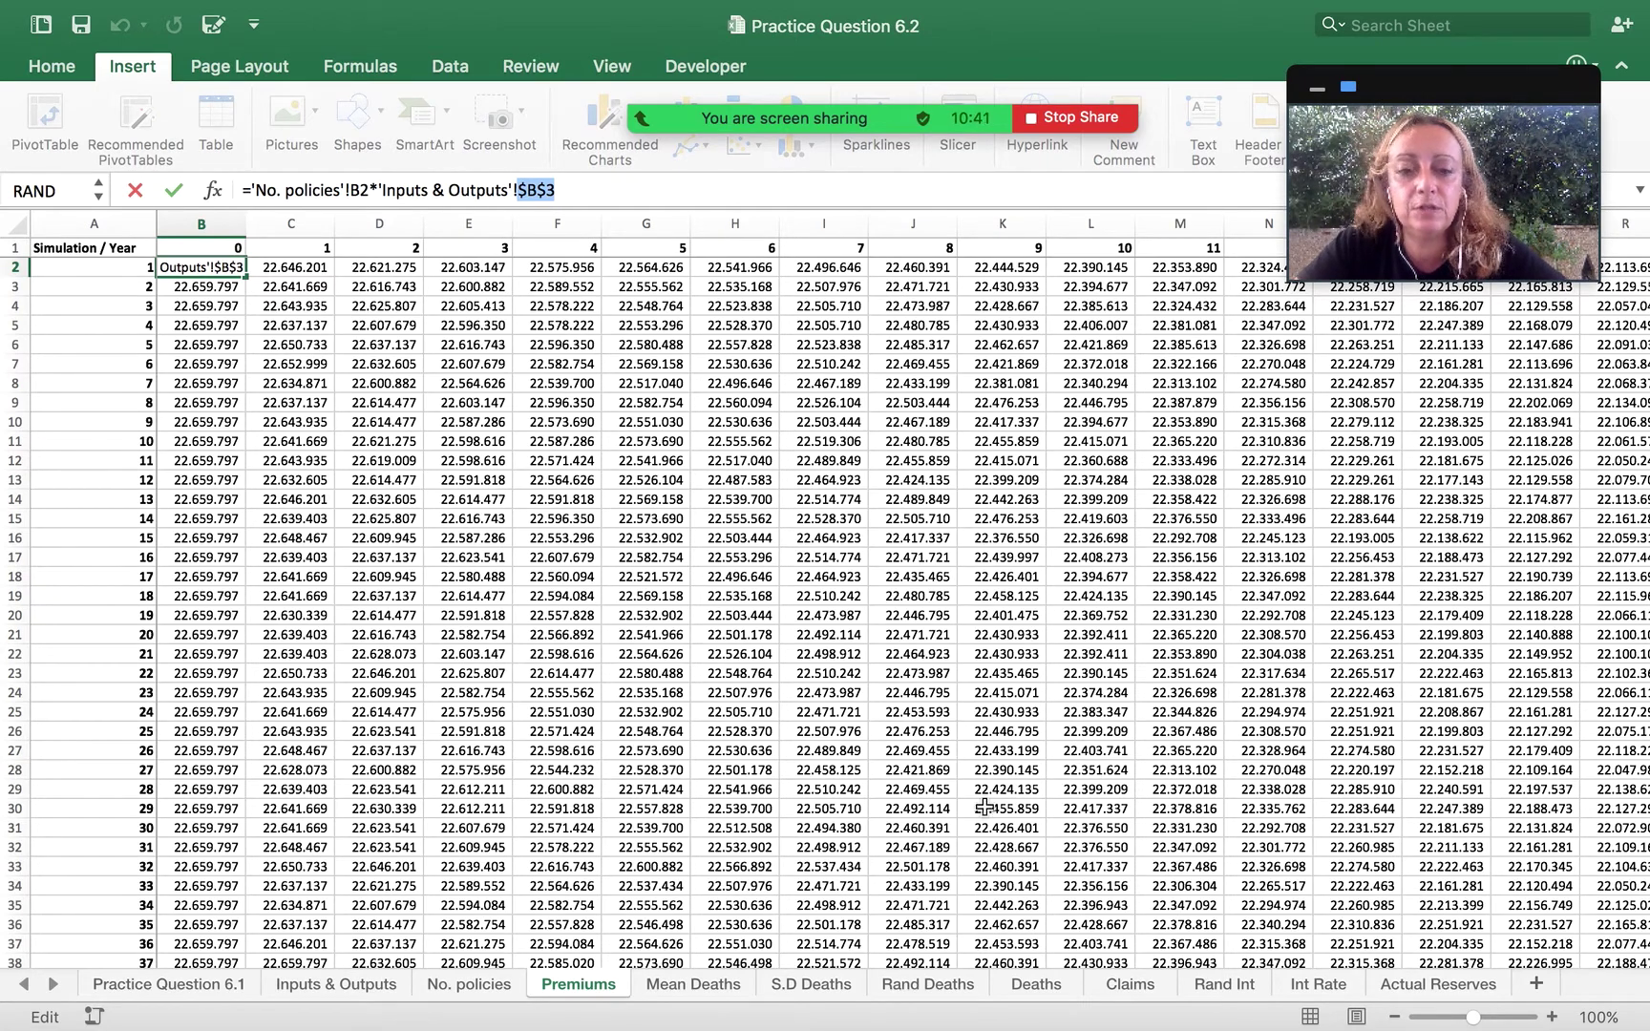
pyautogui.click(809, 771)
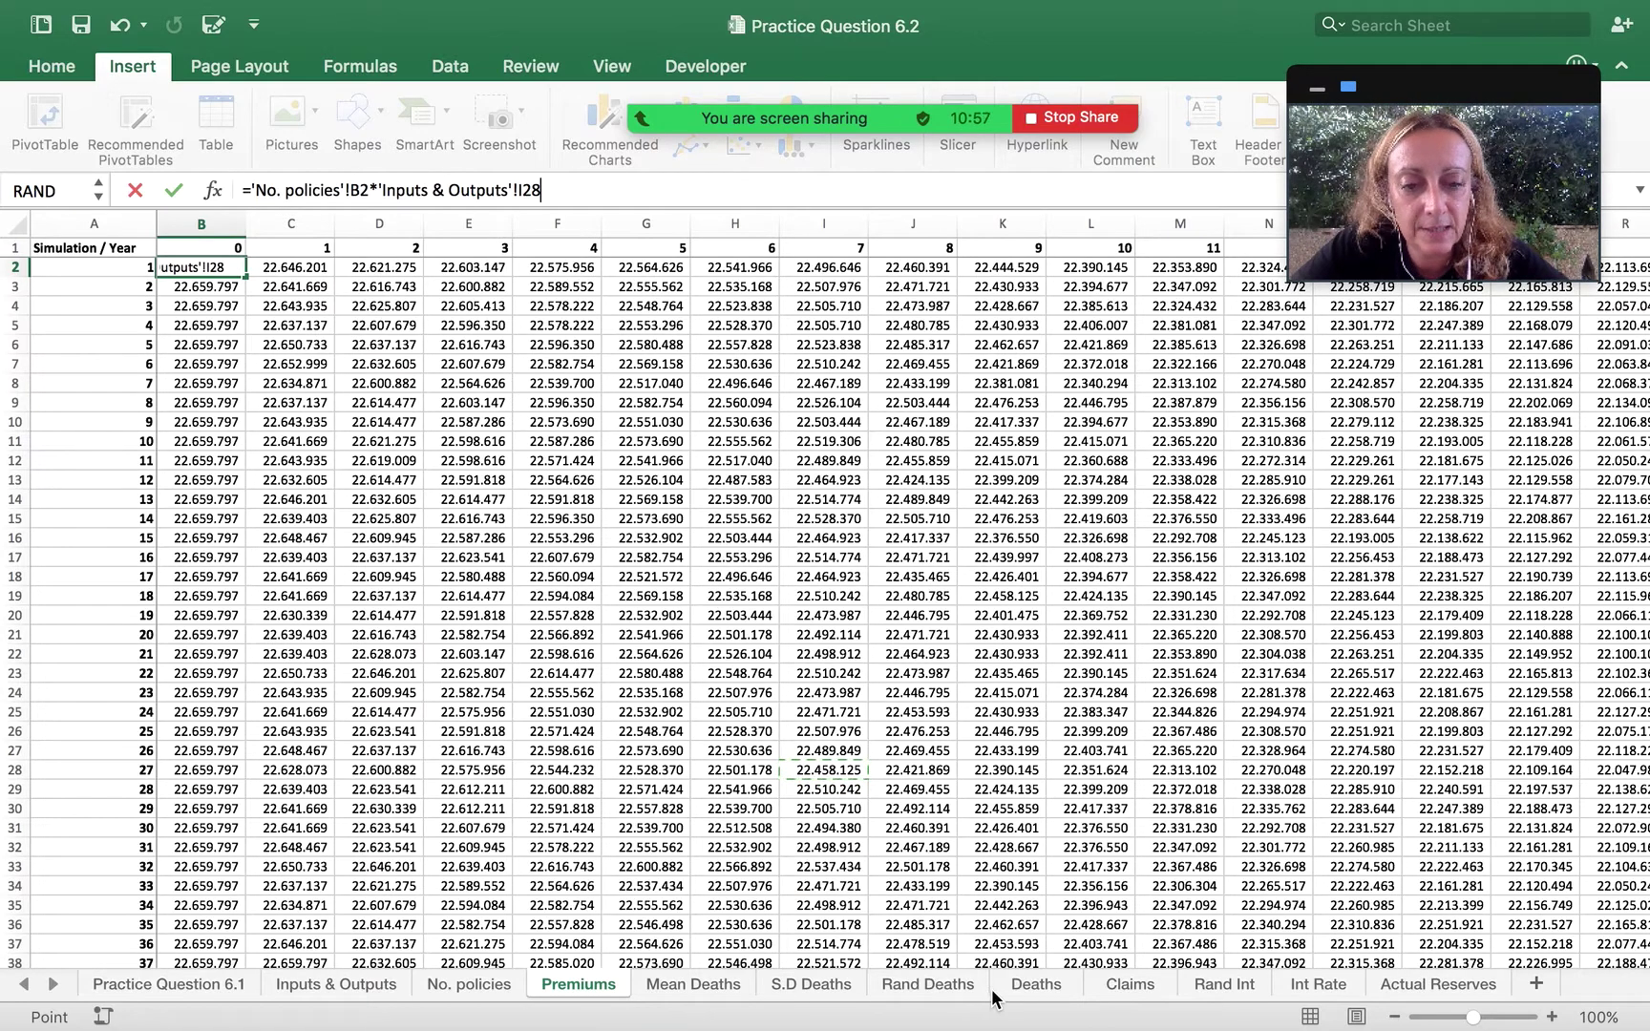
pyautogui.click(1046, 991)
pyautogui.click(1133, 986)
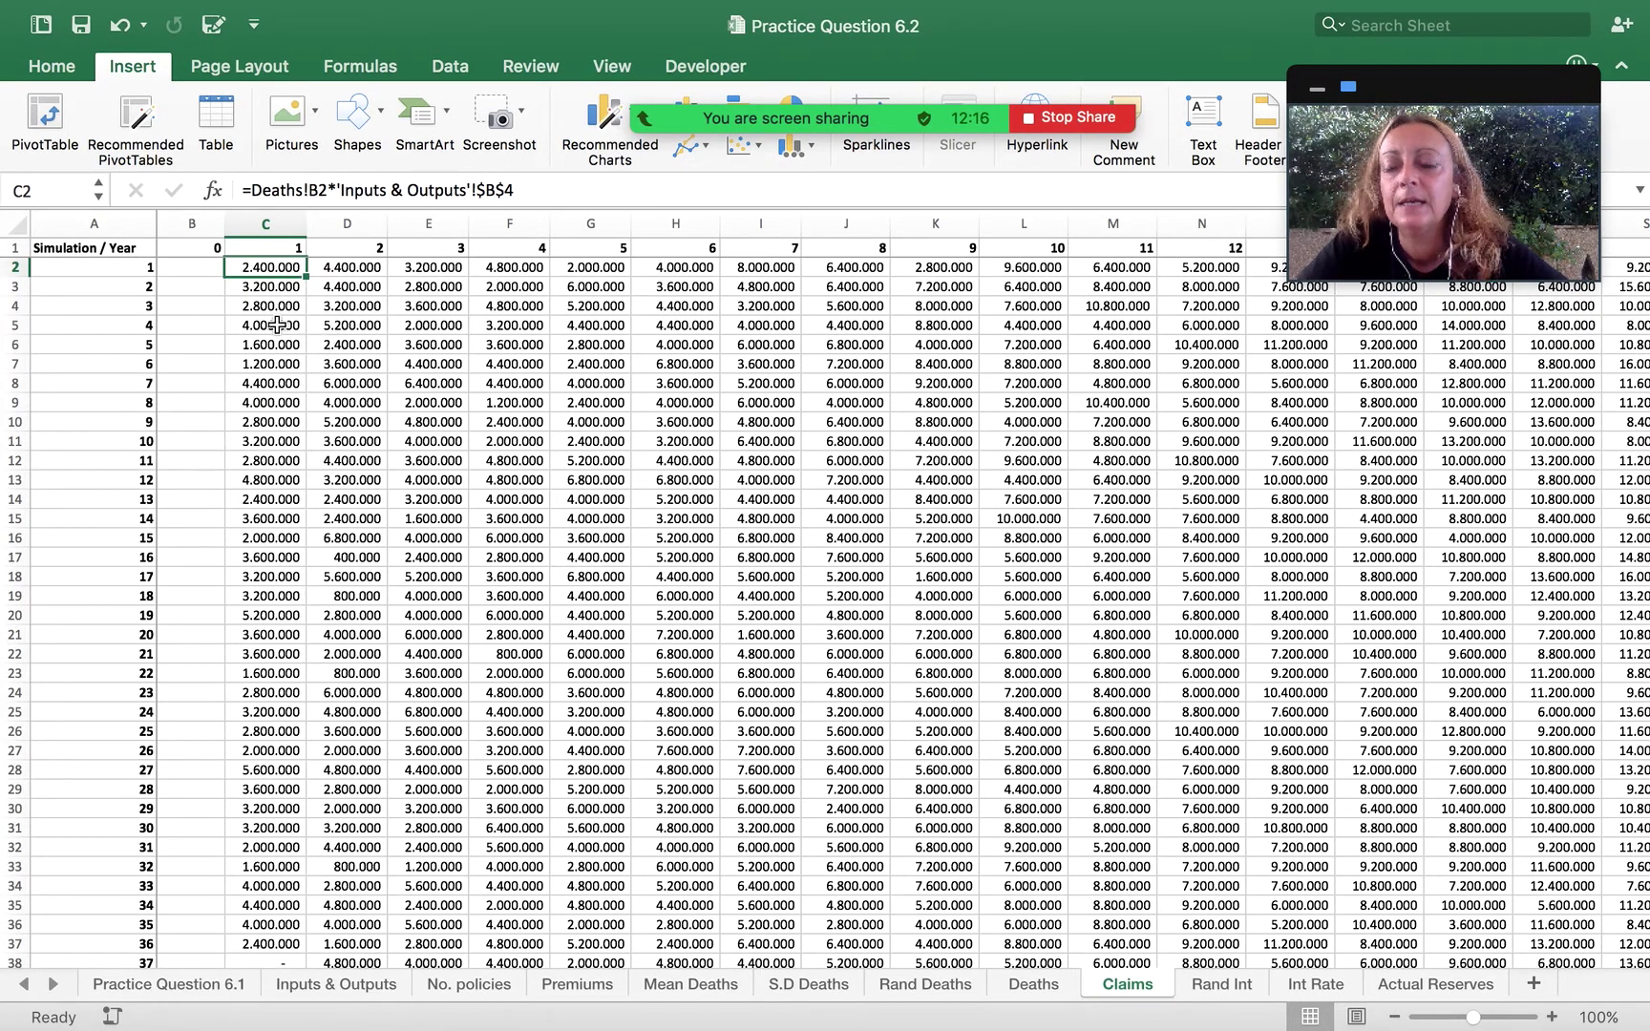
# Review the year 0 Claims column and C2's deaths-times-claim-amount formula across later years, then go to Rand Int.
pyautogui.click(194, 227)
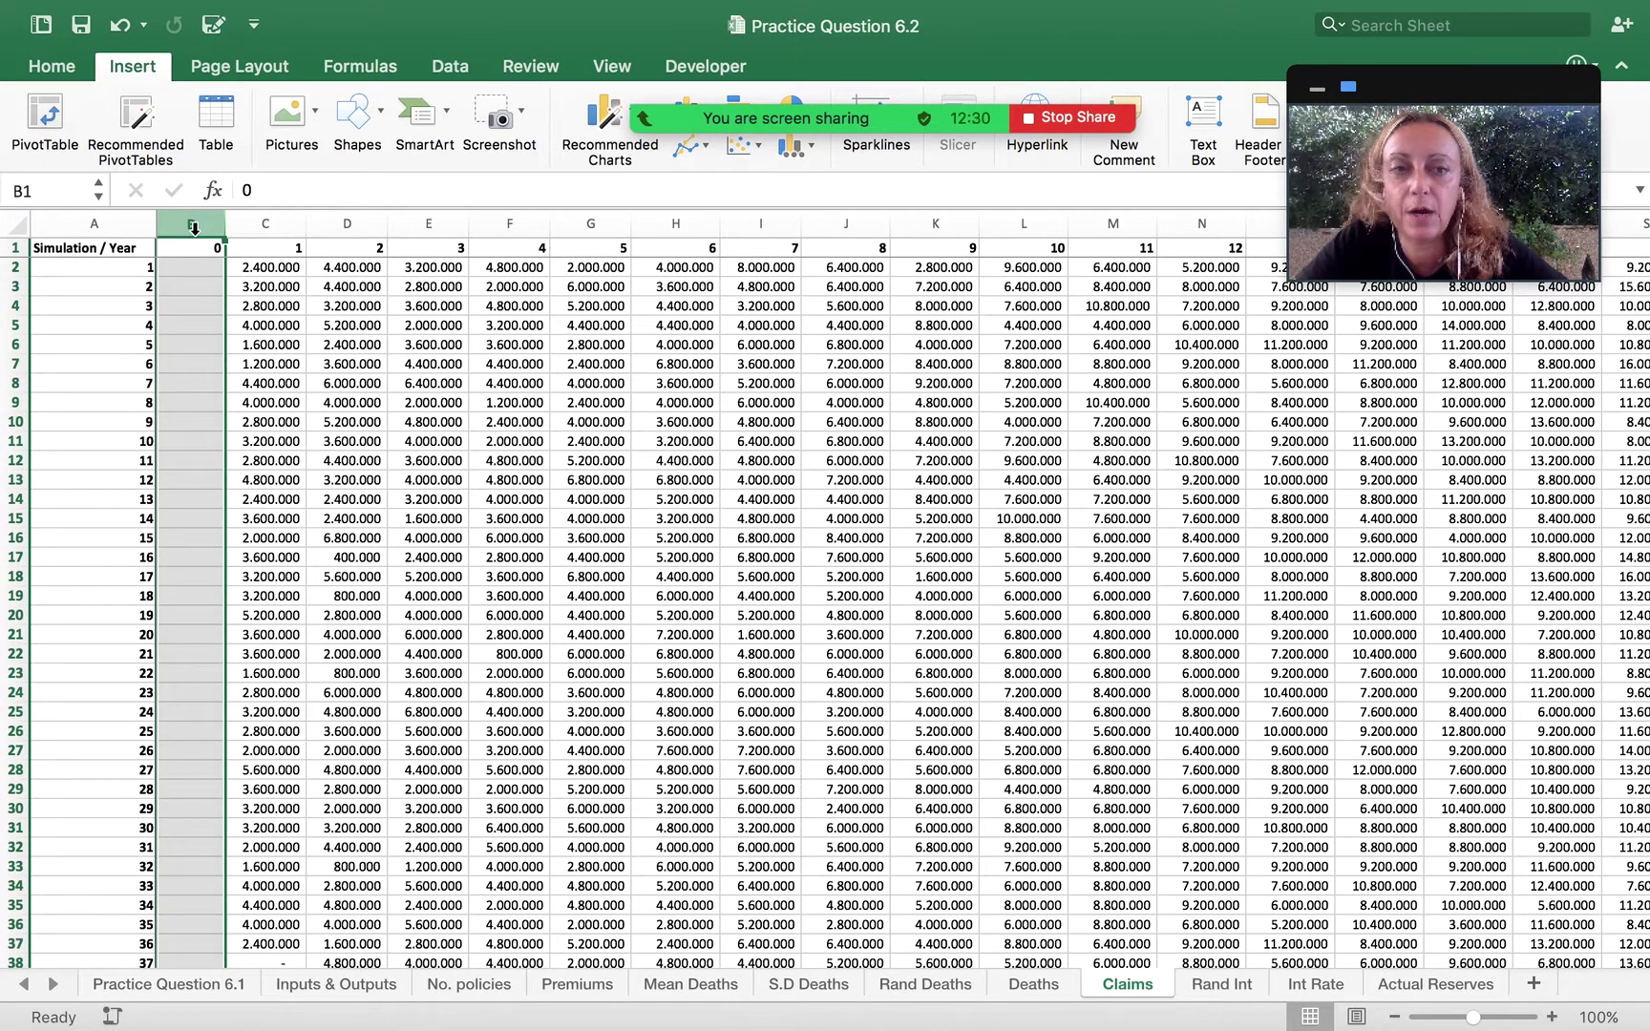
pyautogui.click(270, 268)
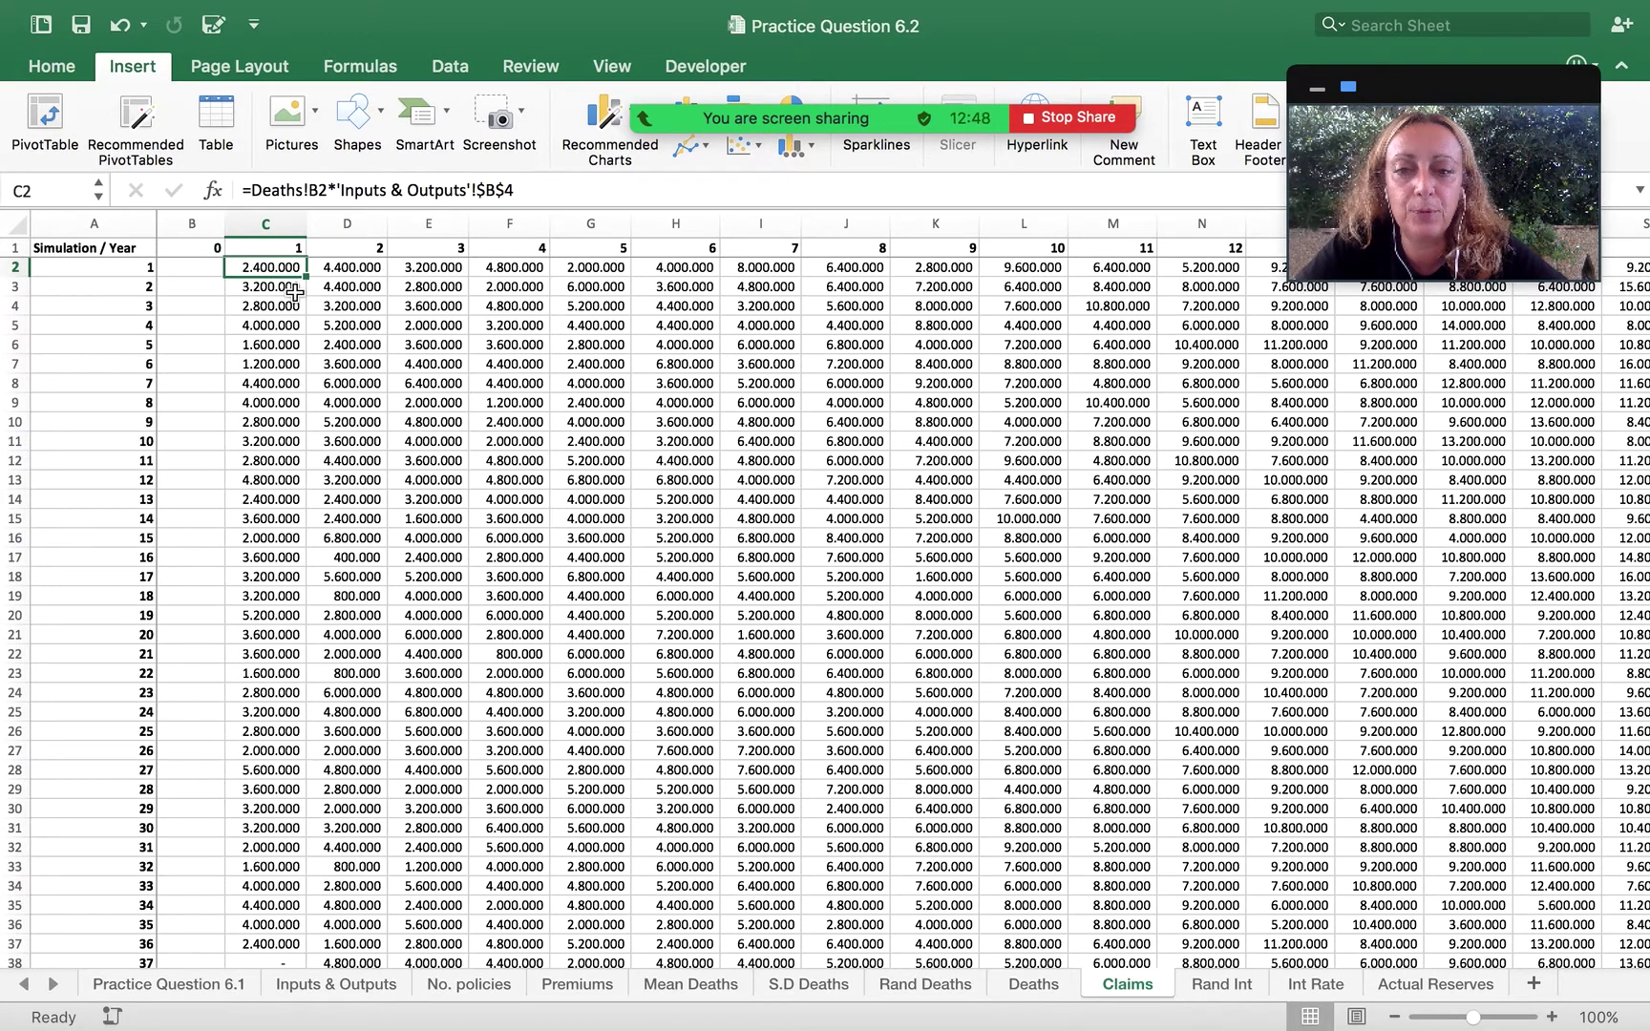
pyautogui.hscroll(1, 759, 430)
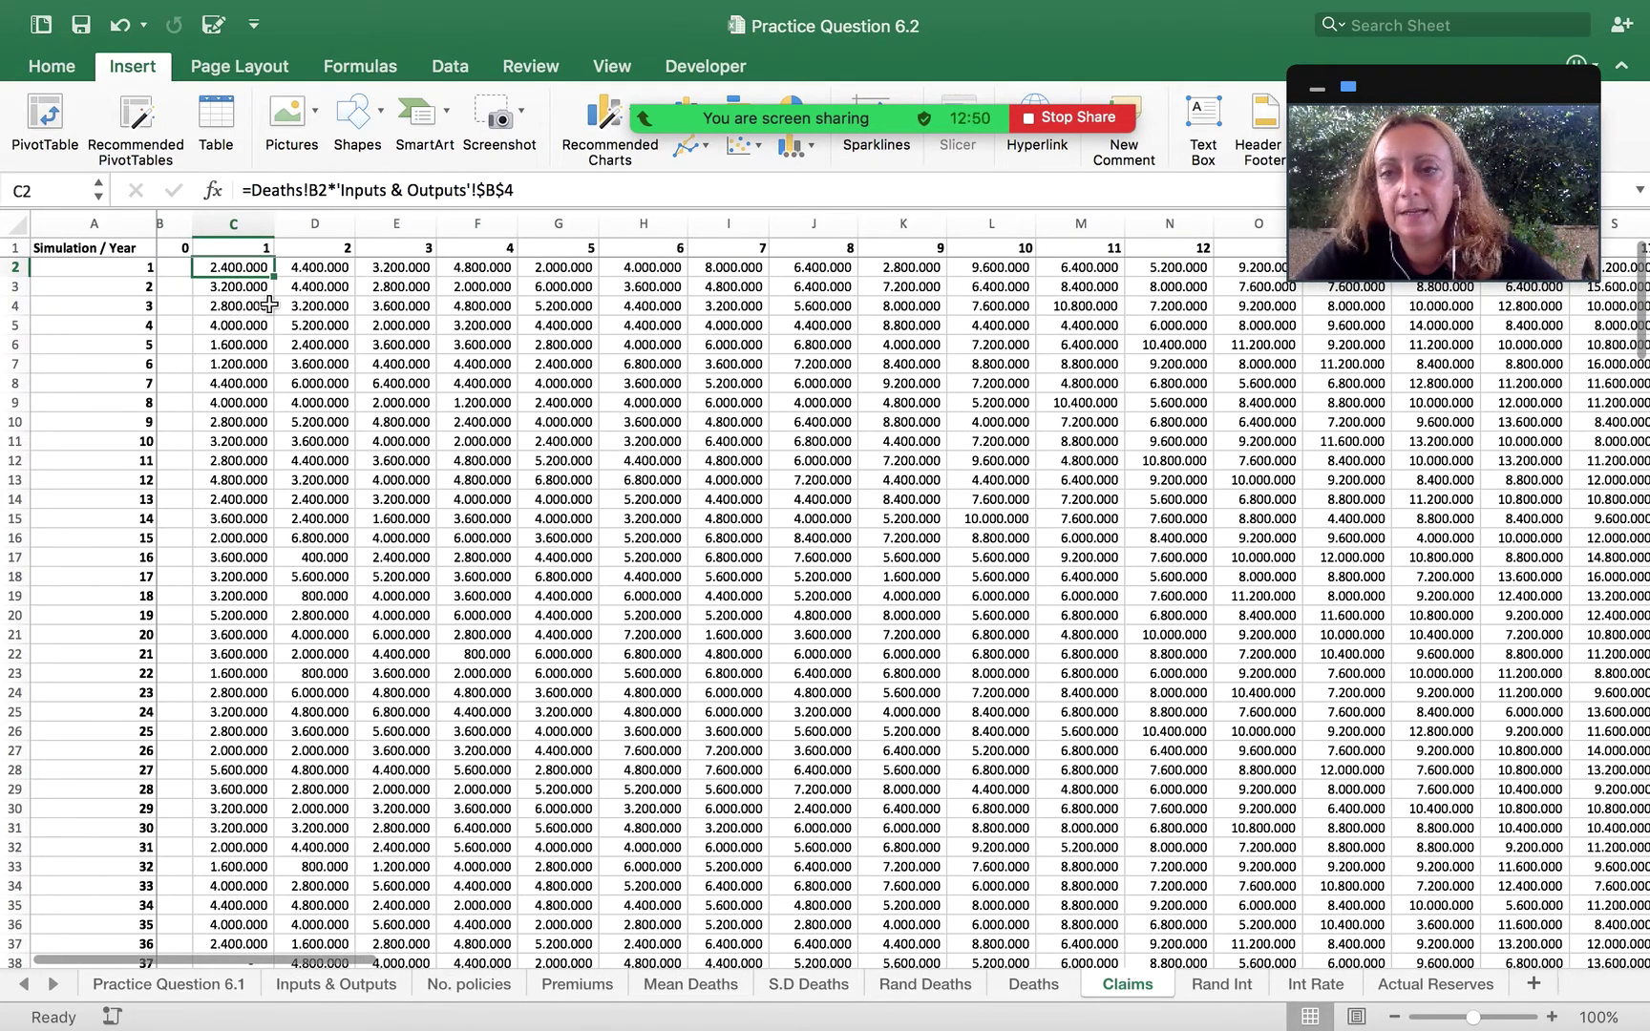
pyautogui.moveTo(1307, 272)
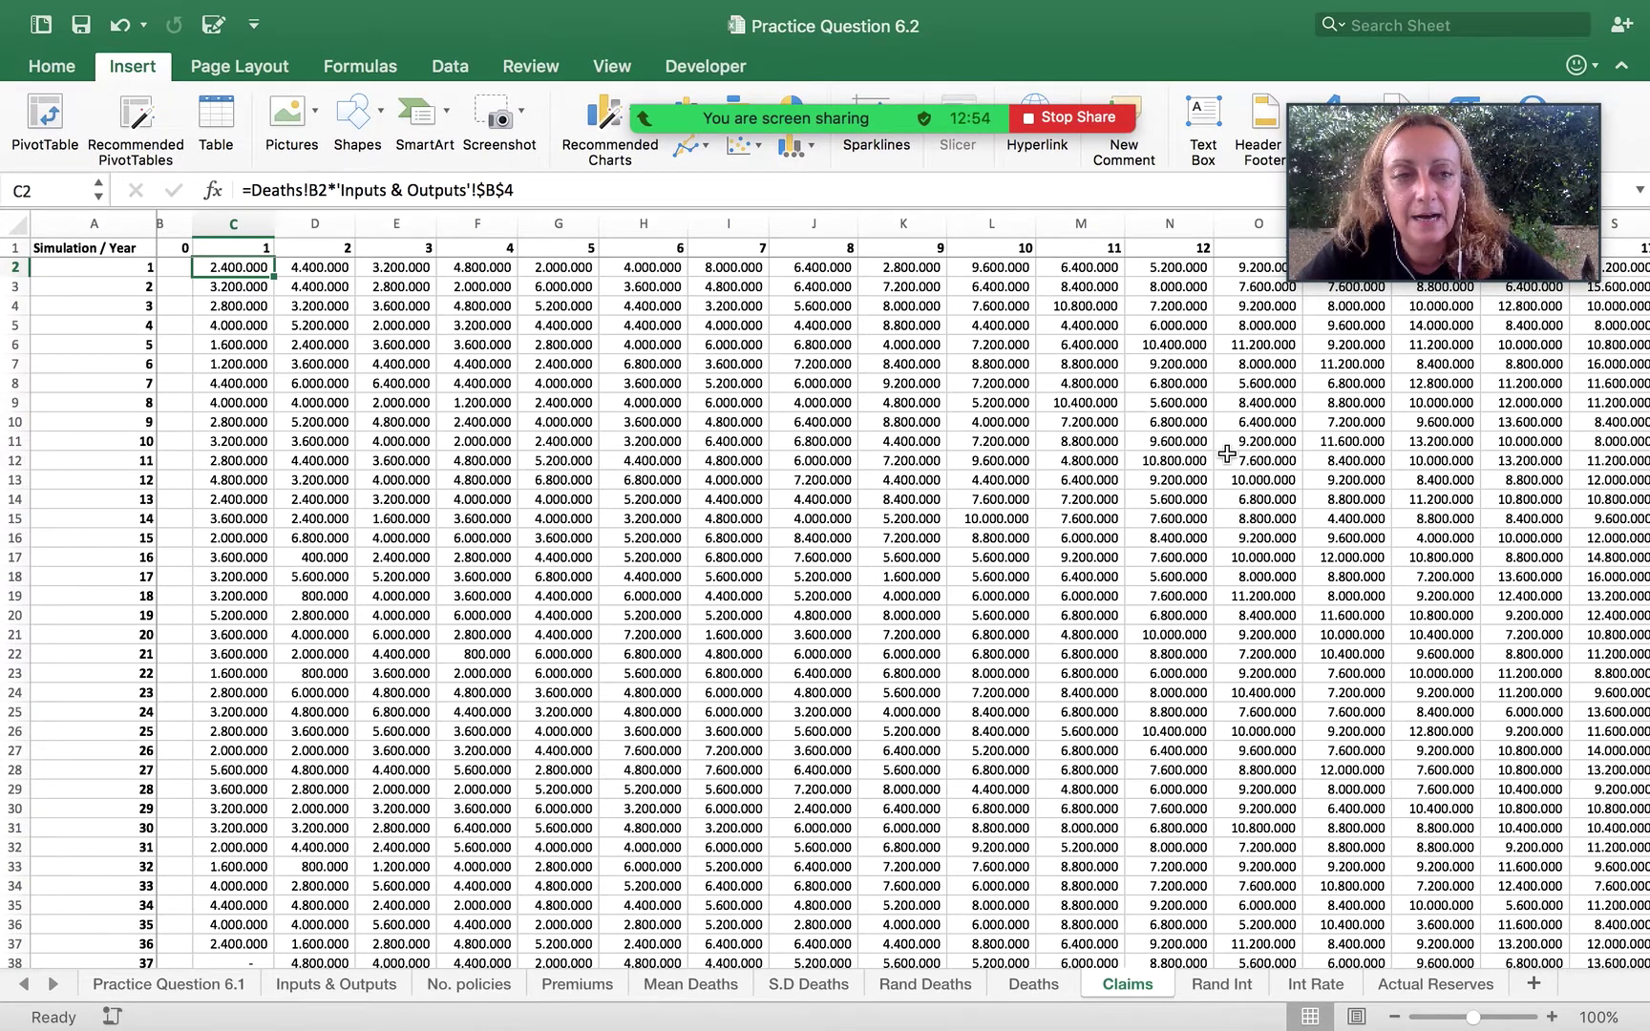
pyautogui.hscroll(15, 1227, 451)
pyautogui.hscroll(10, 1227, 451)
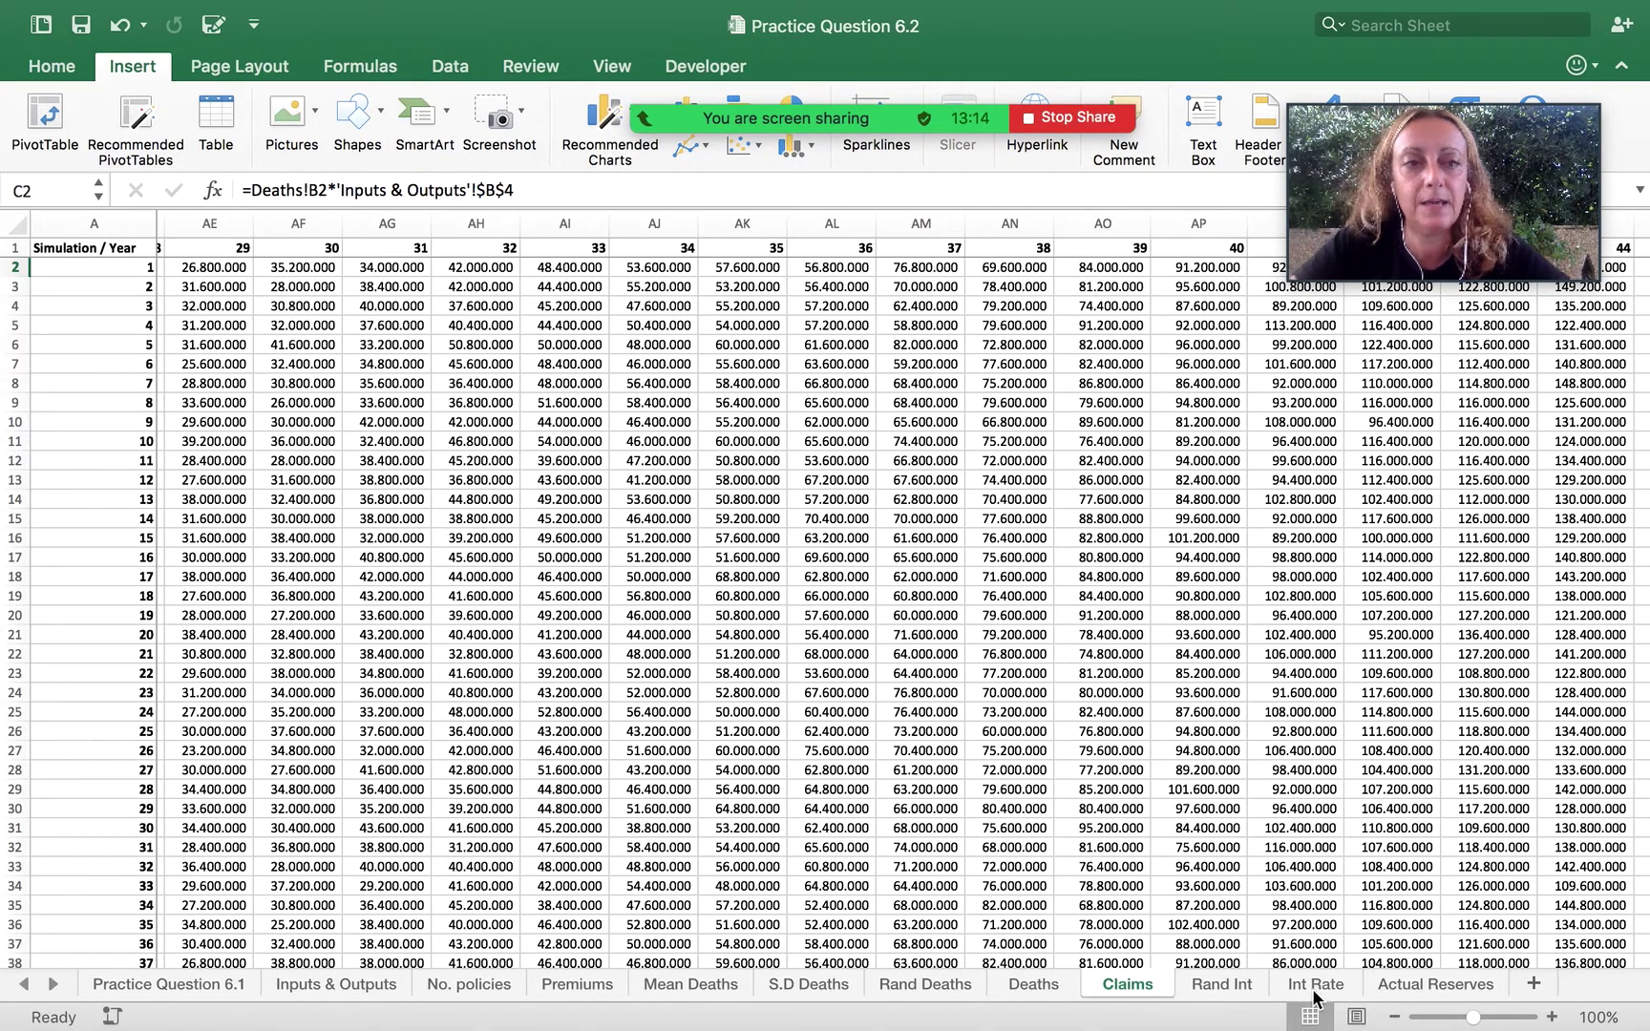
pyautogui.click(1222, 984)
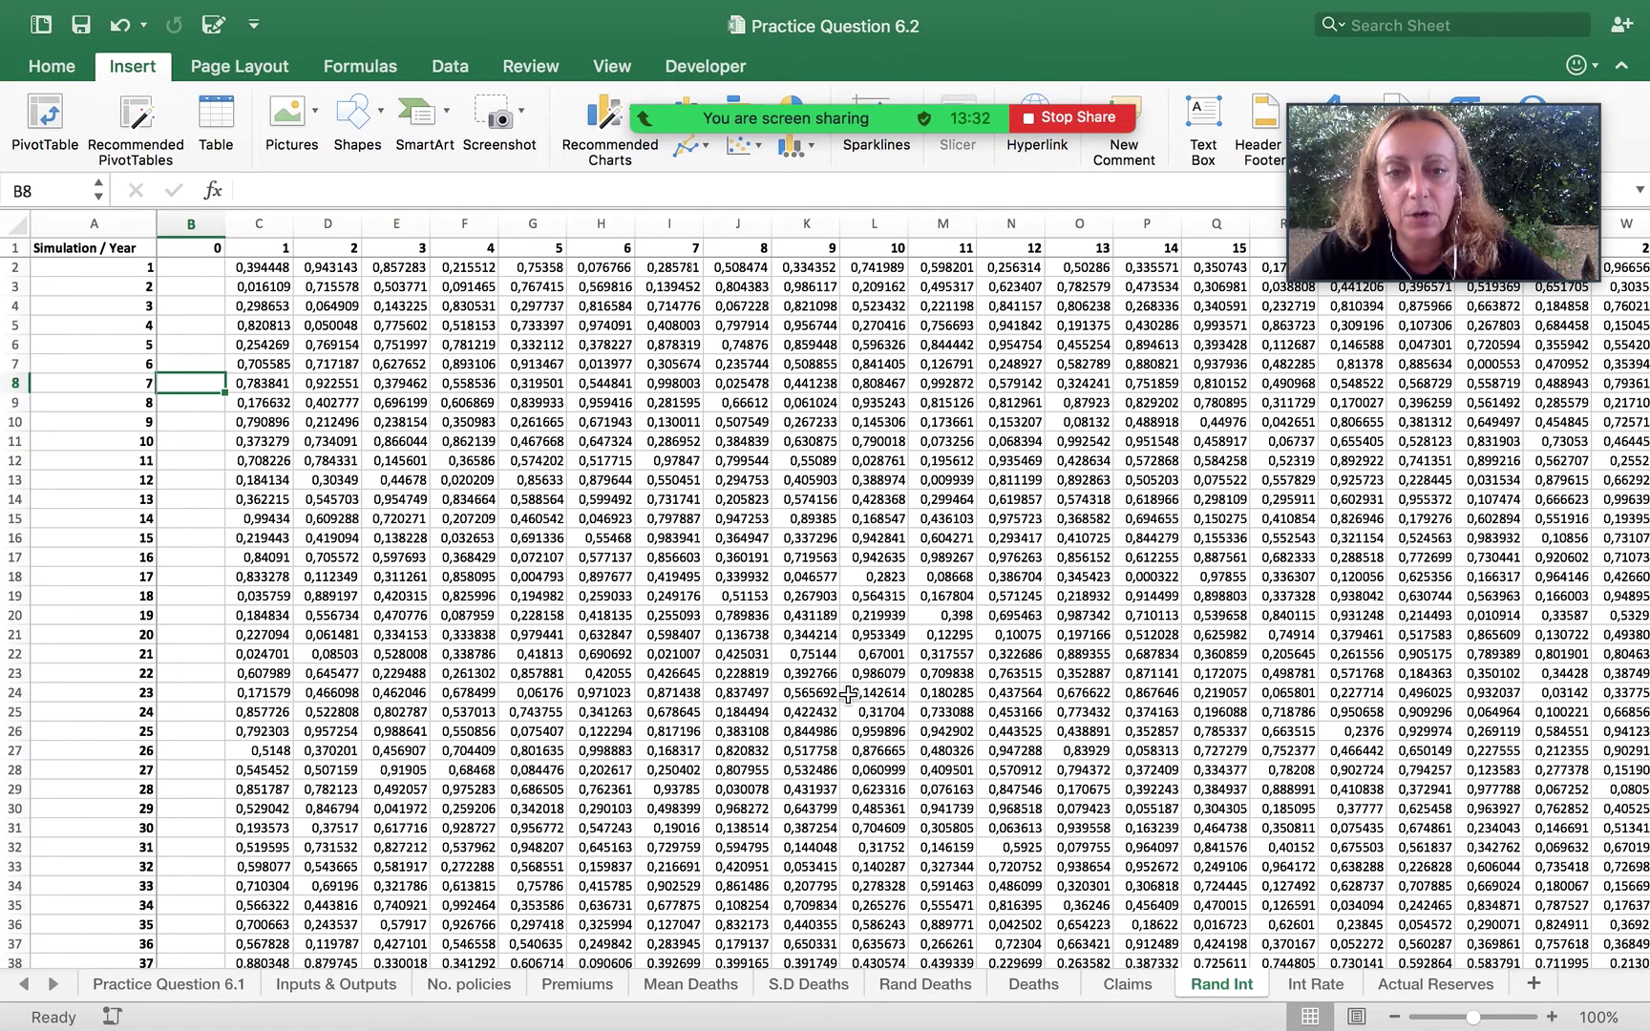
# Check the random number in Rand Int cell C5, then view the Int Rate sheet's NORMINV rates.
pyautogui.click(270, 329)
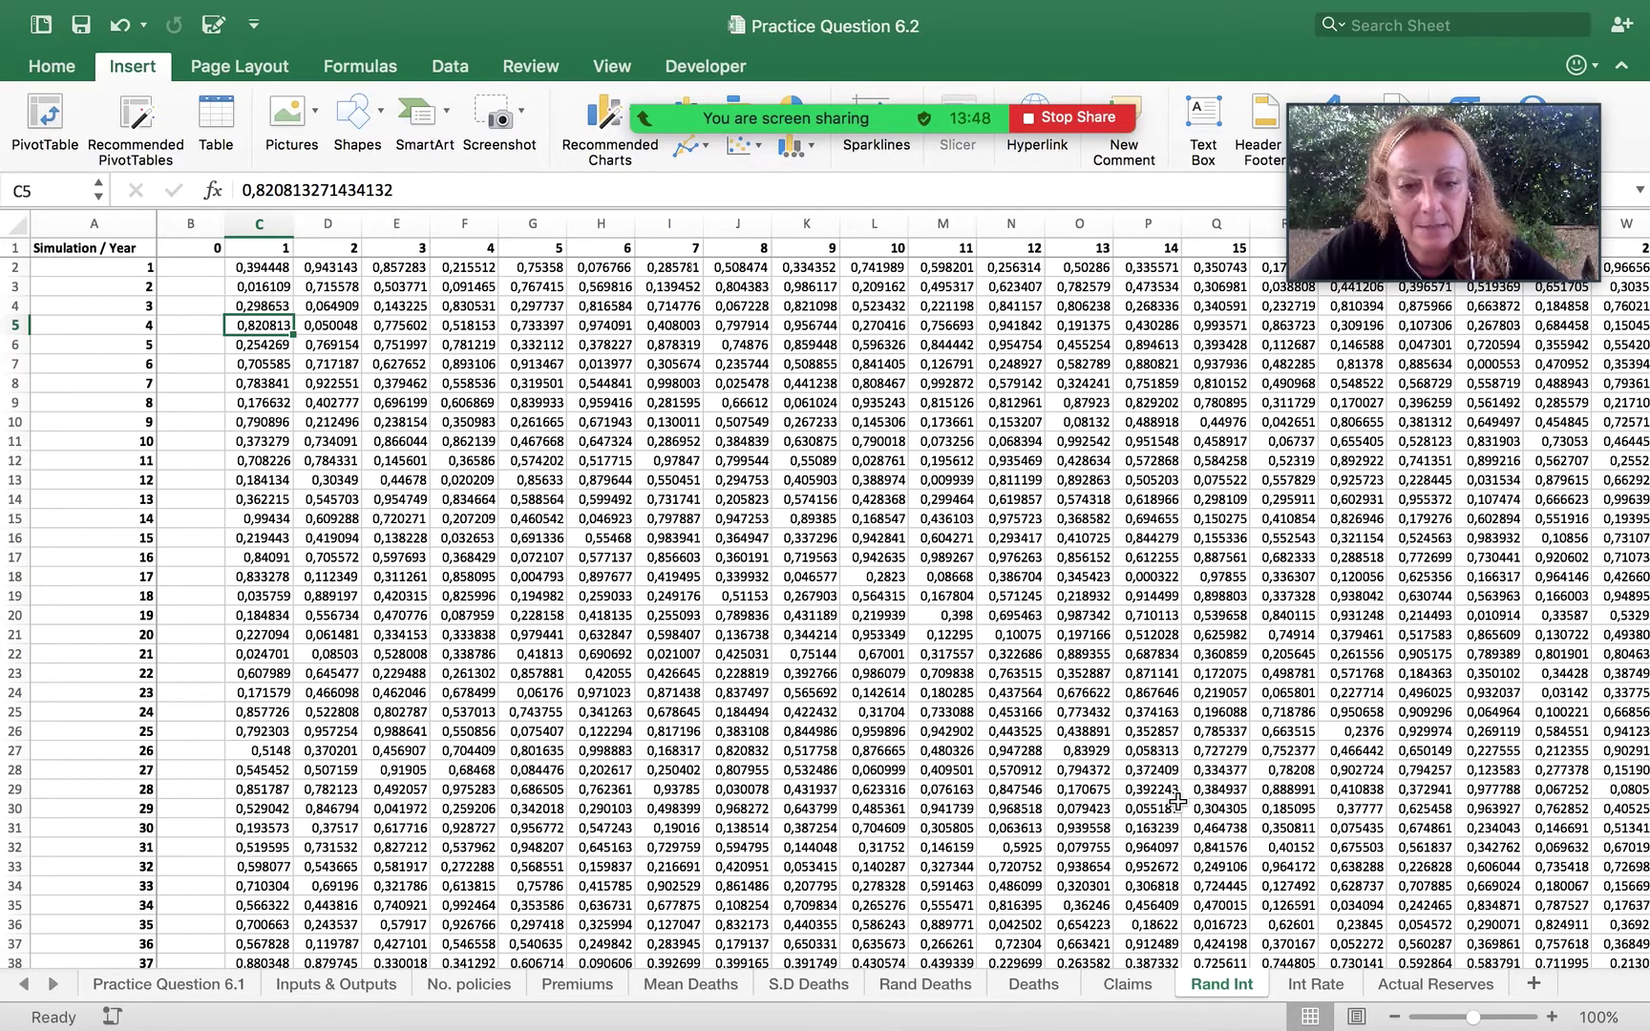
pyautogui.click(1315, 987)
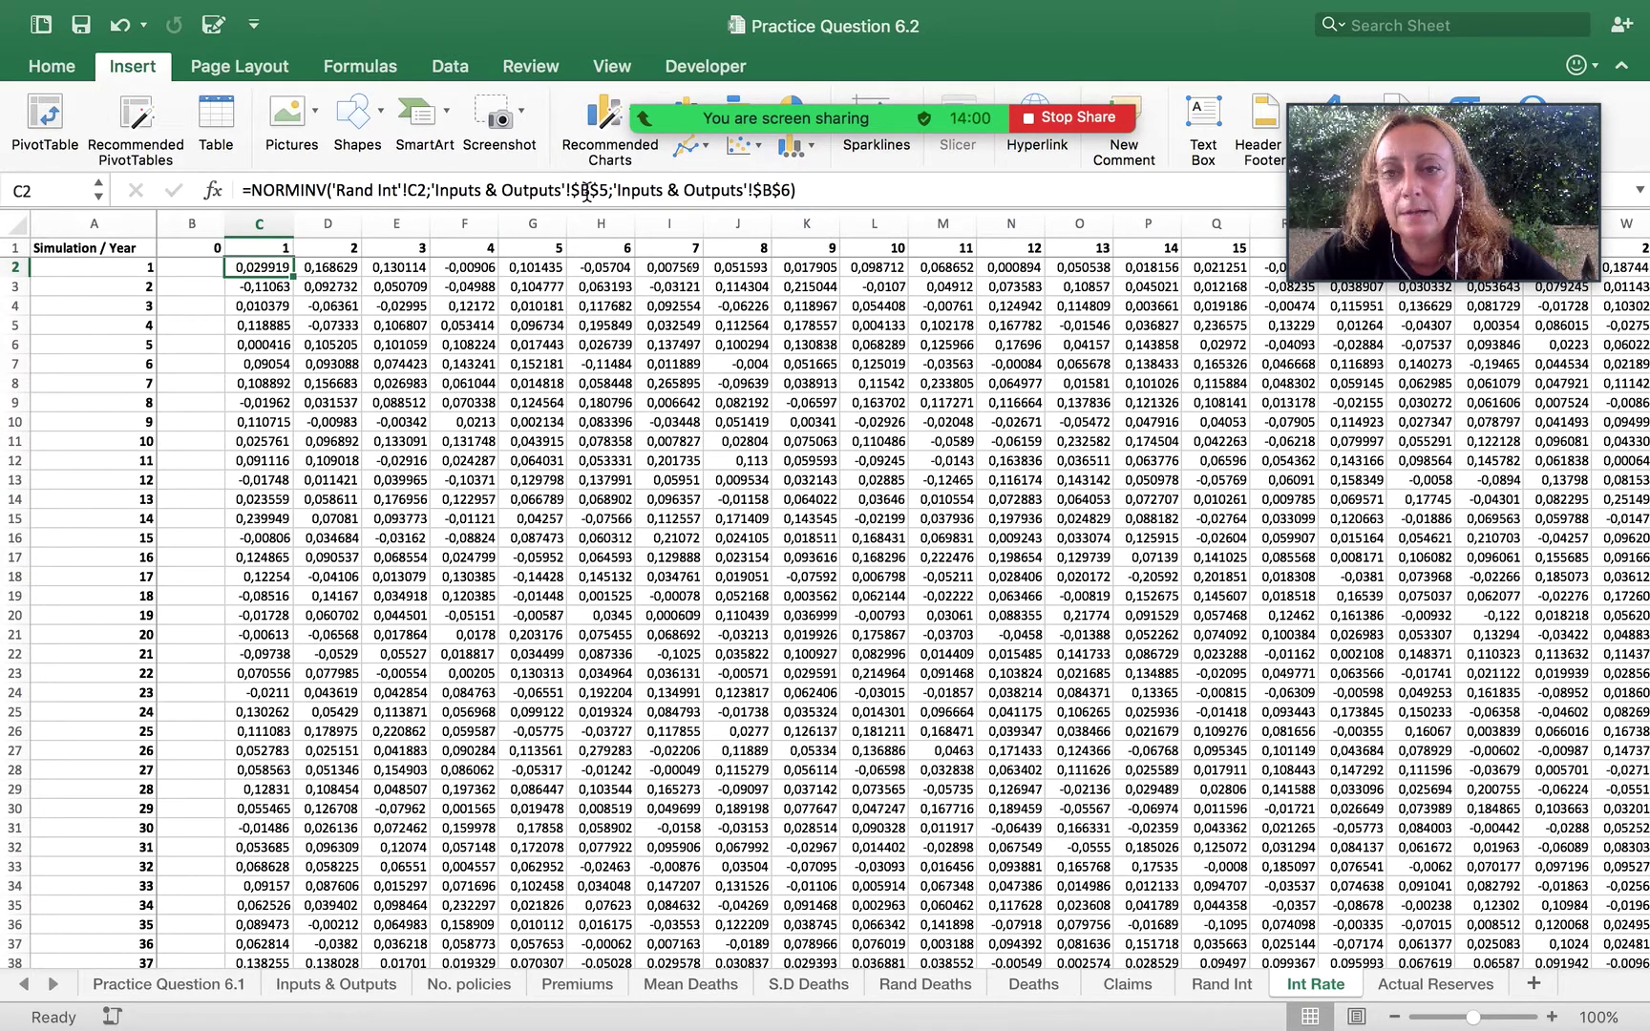
pyautogui.moveTo(608, 190); pyautogui.dragTo(570, 190)
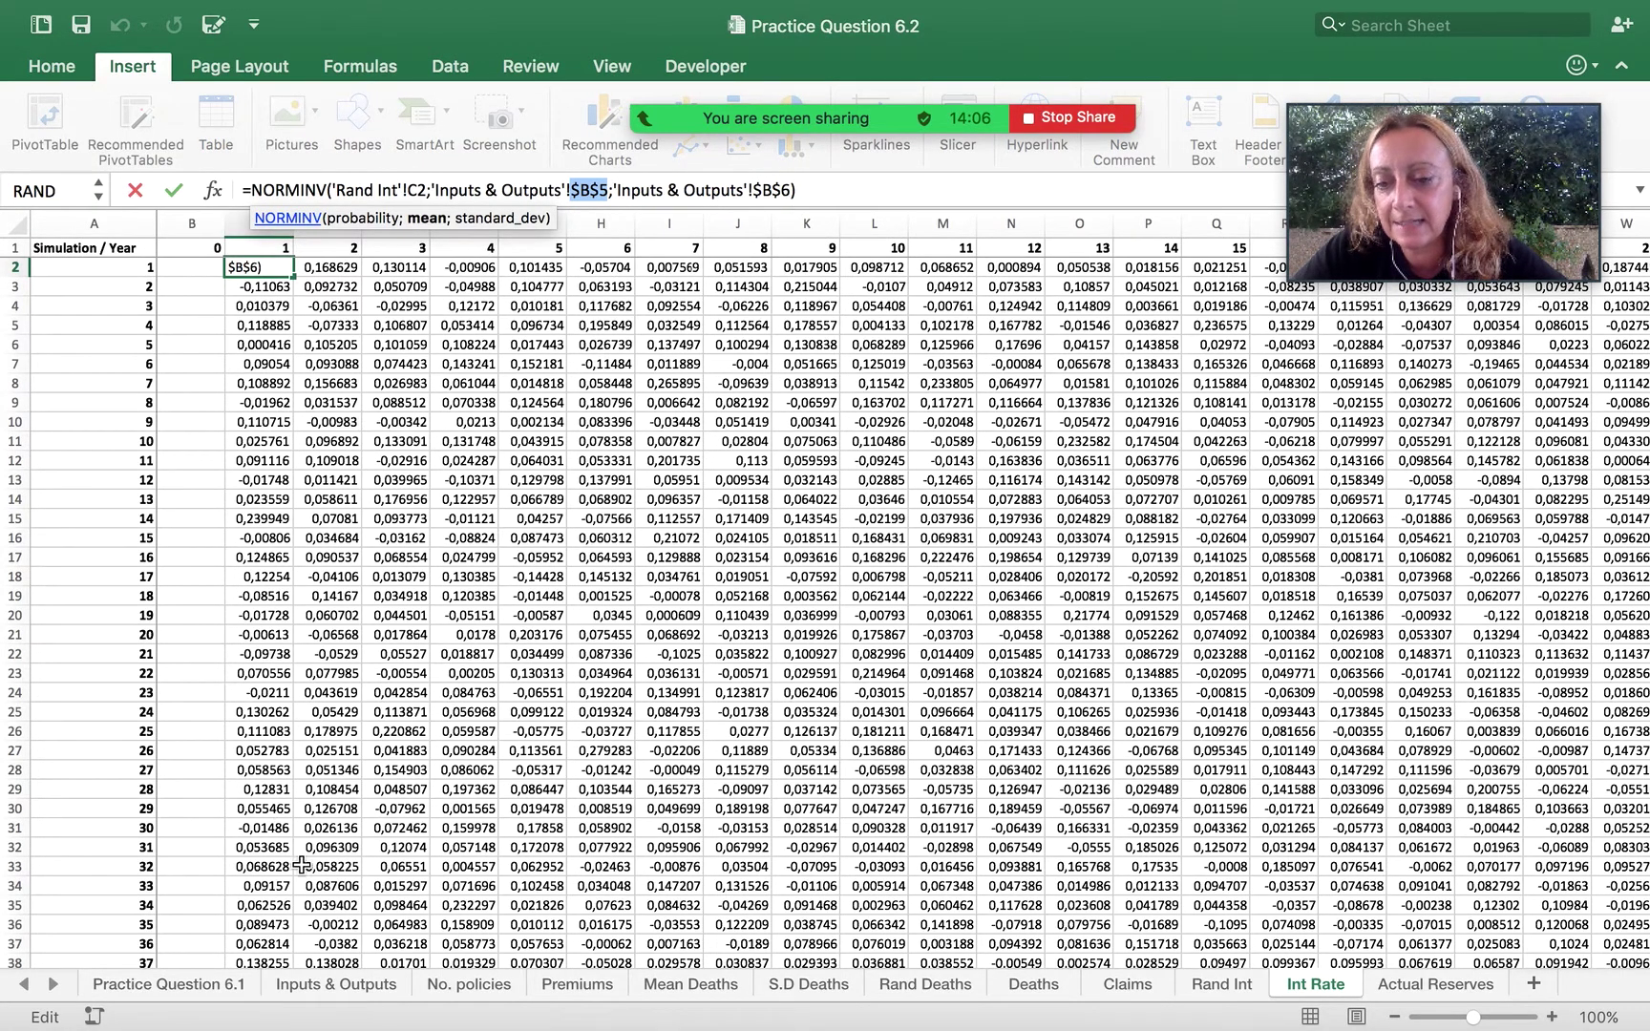
pyautogui.click(321, 981)
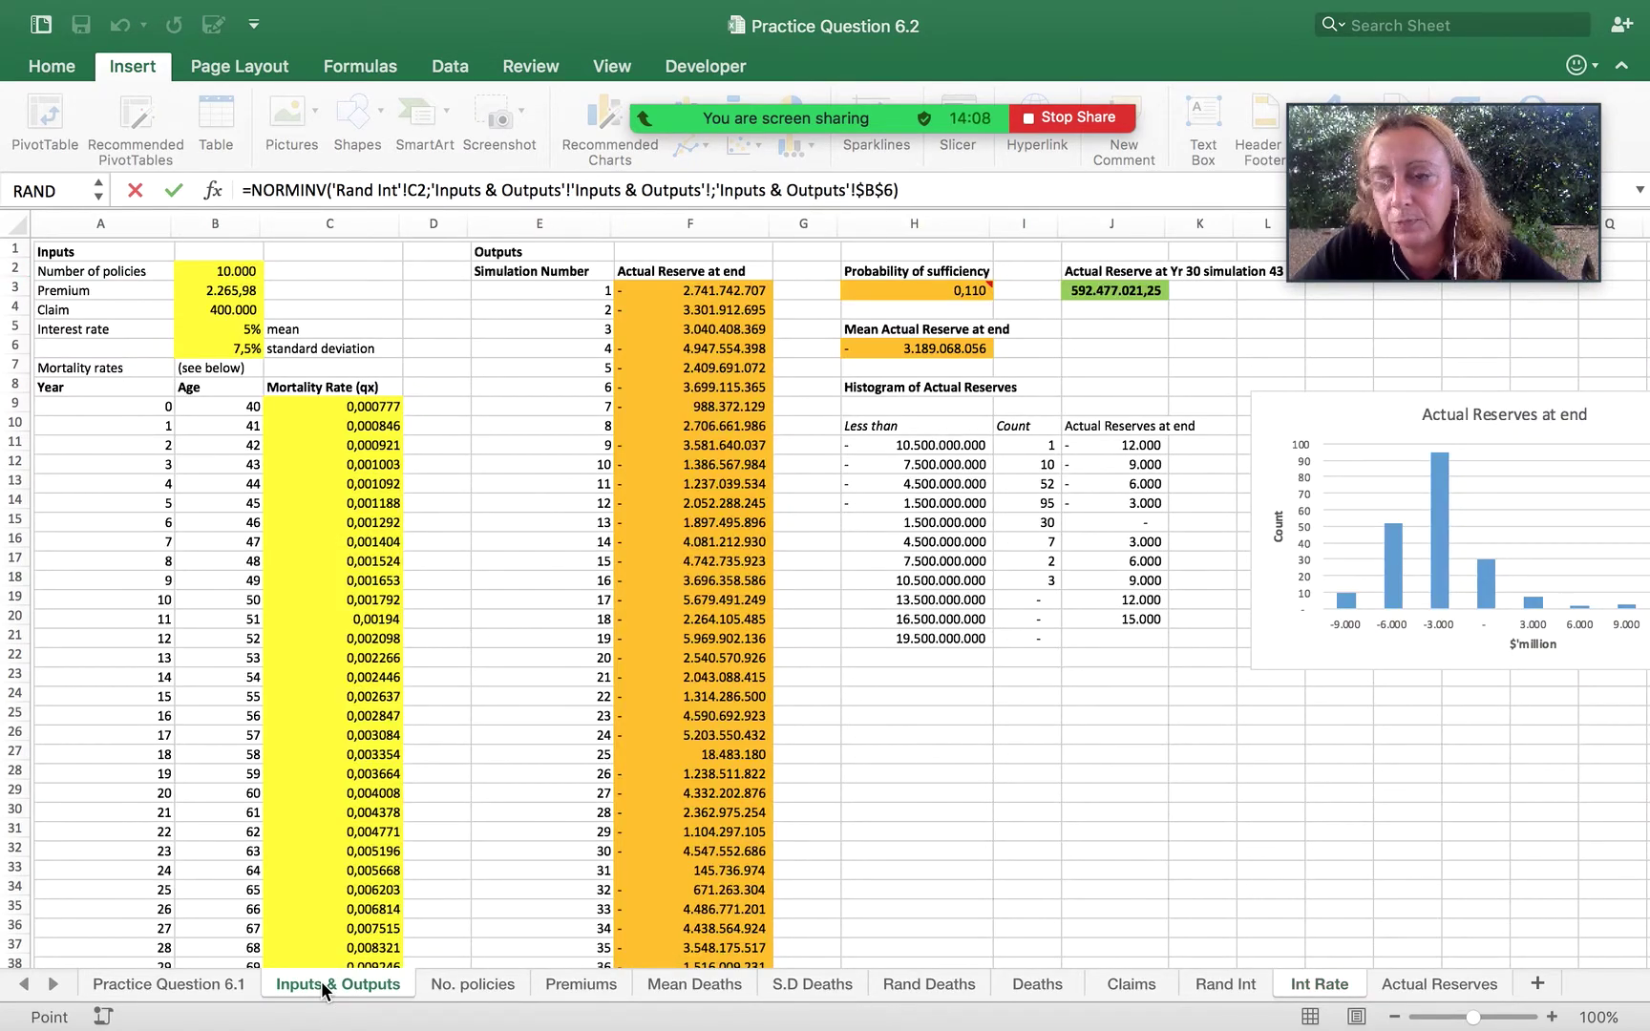
pyautogui.click(251, 350)
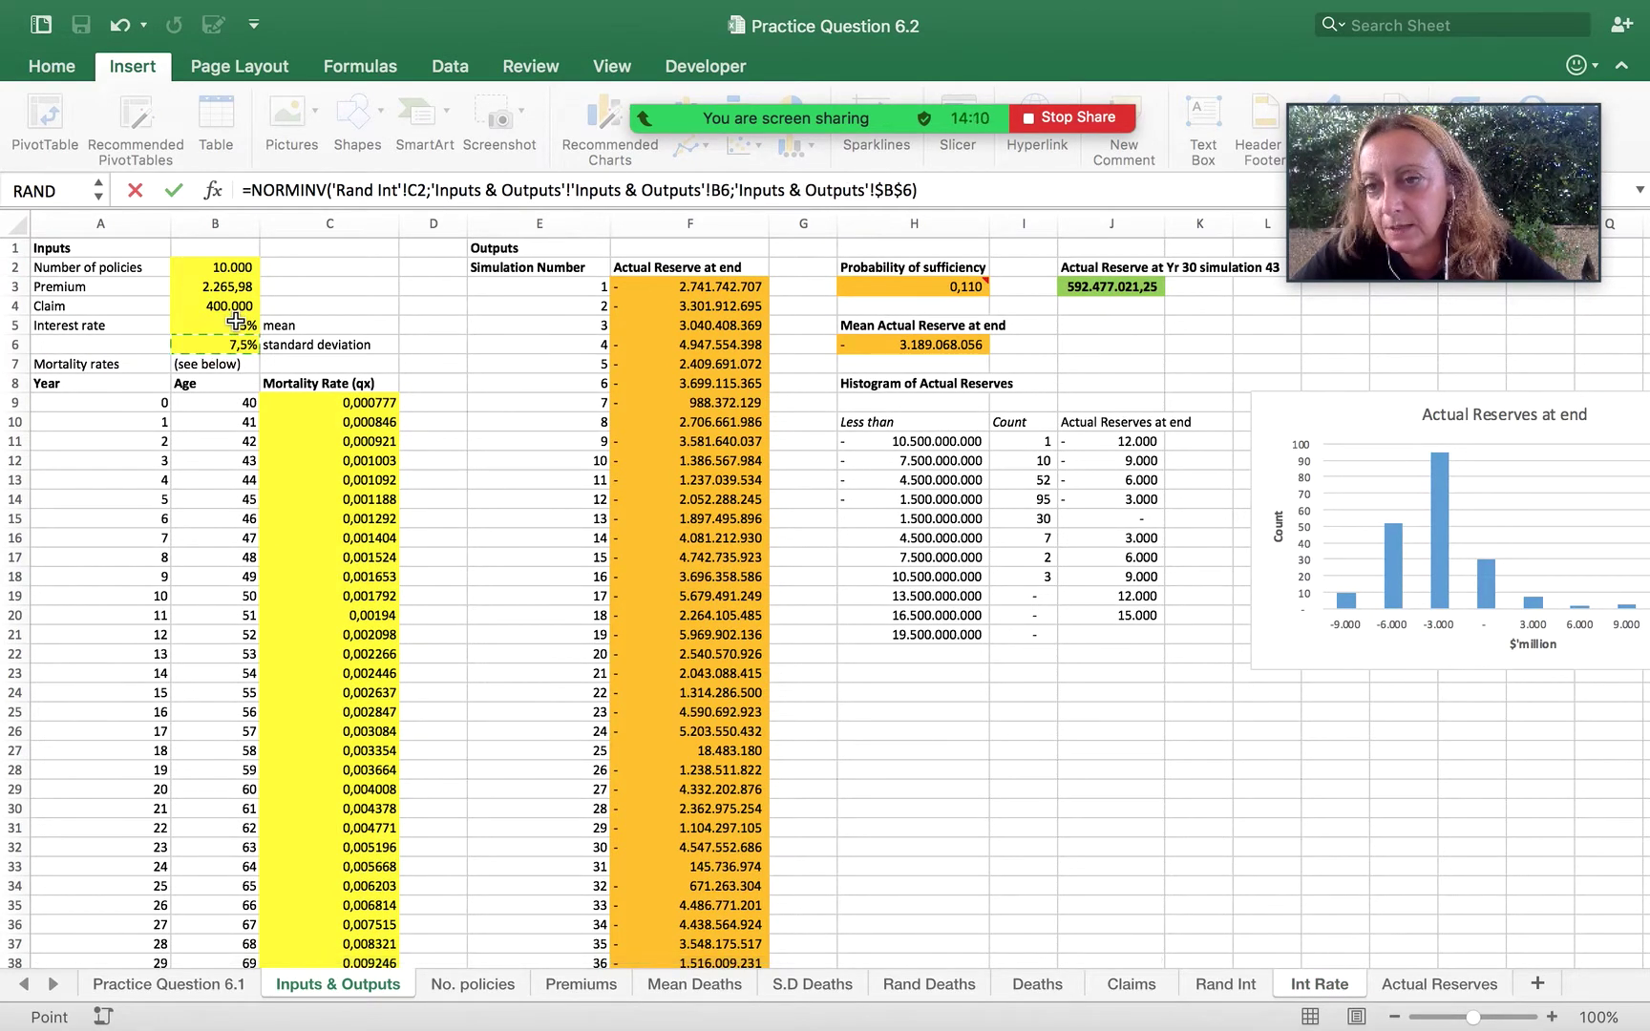
pyautogui.click(232, 345)
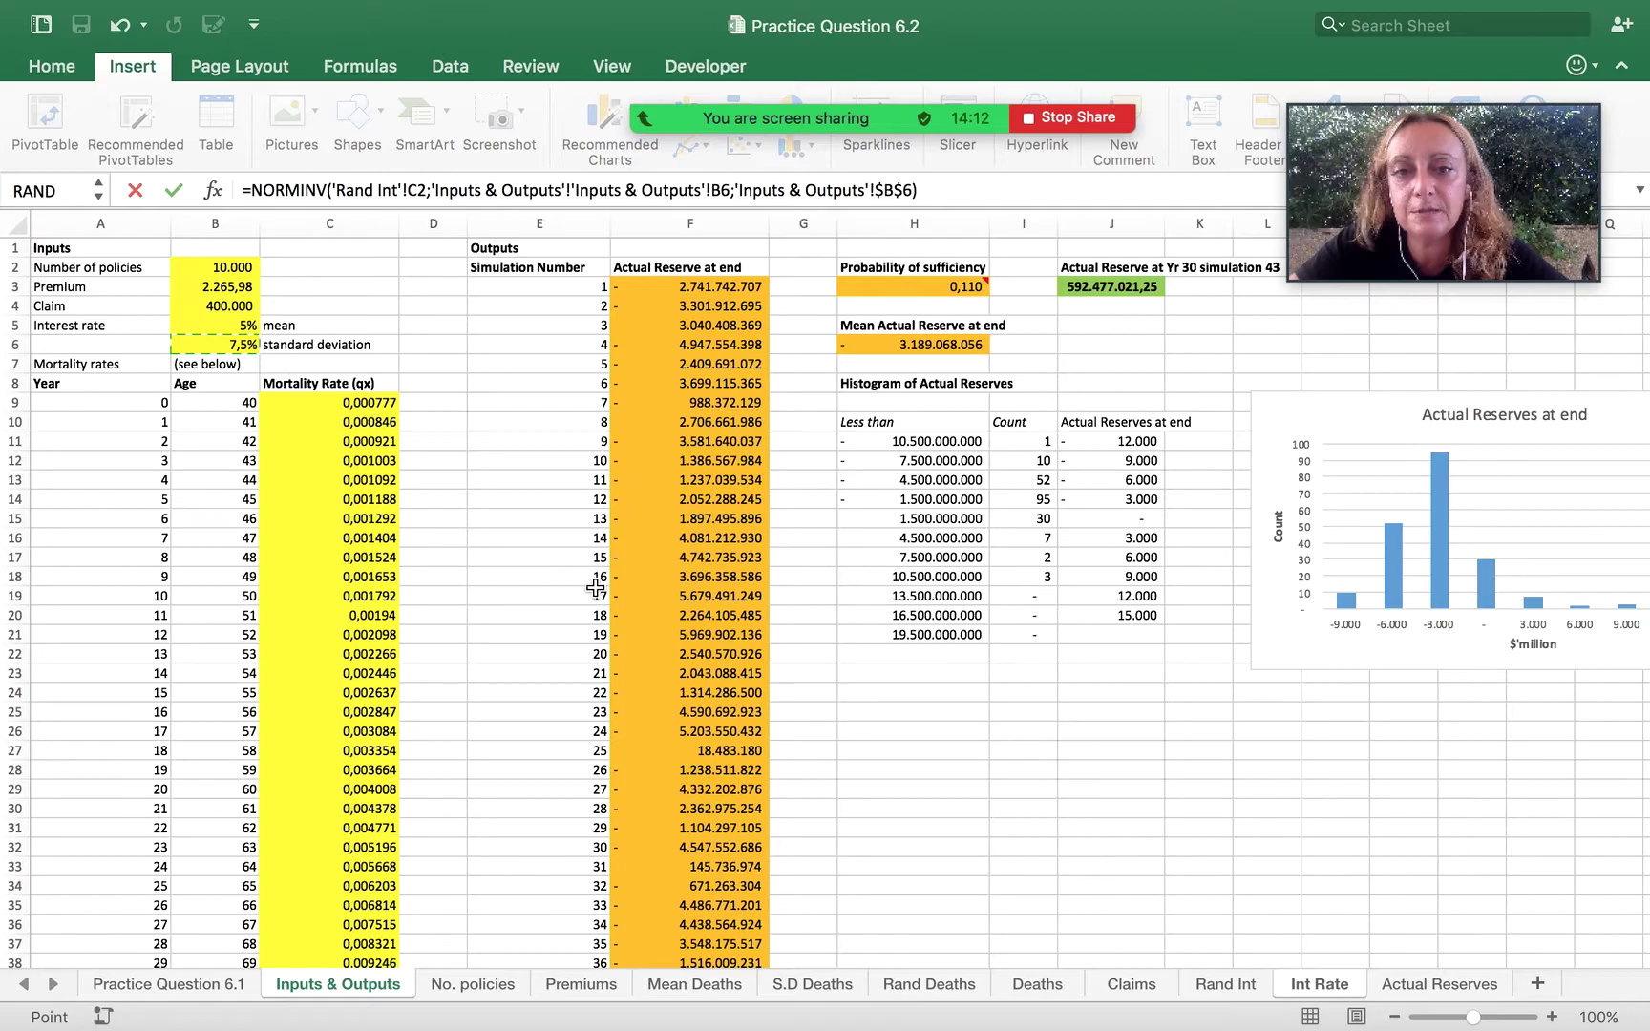
pyautogui.click(1320, 985)
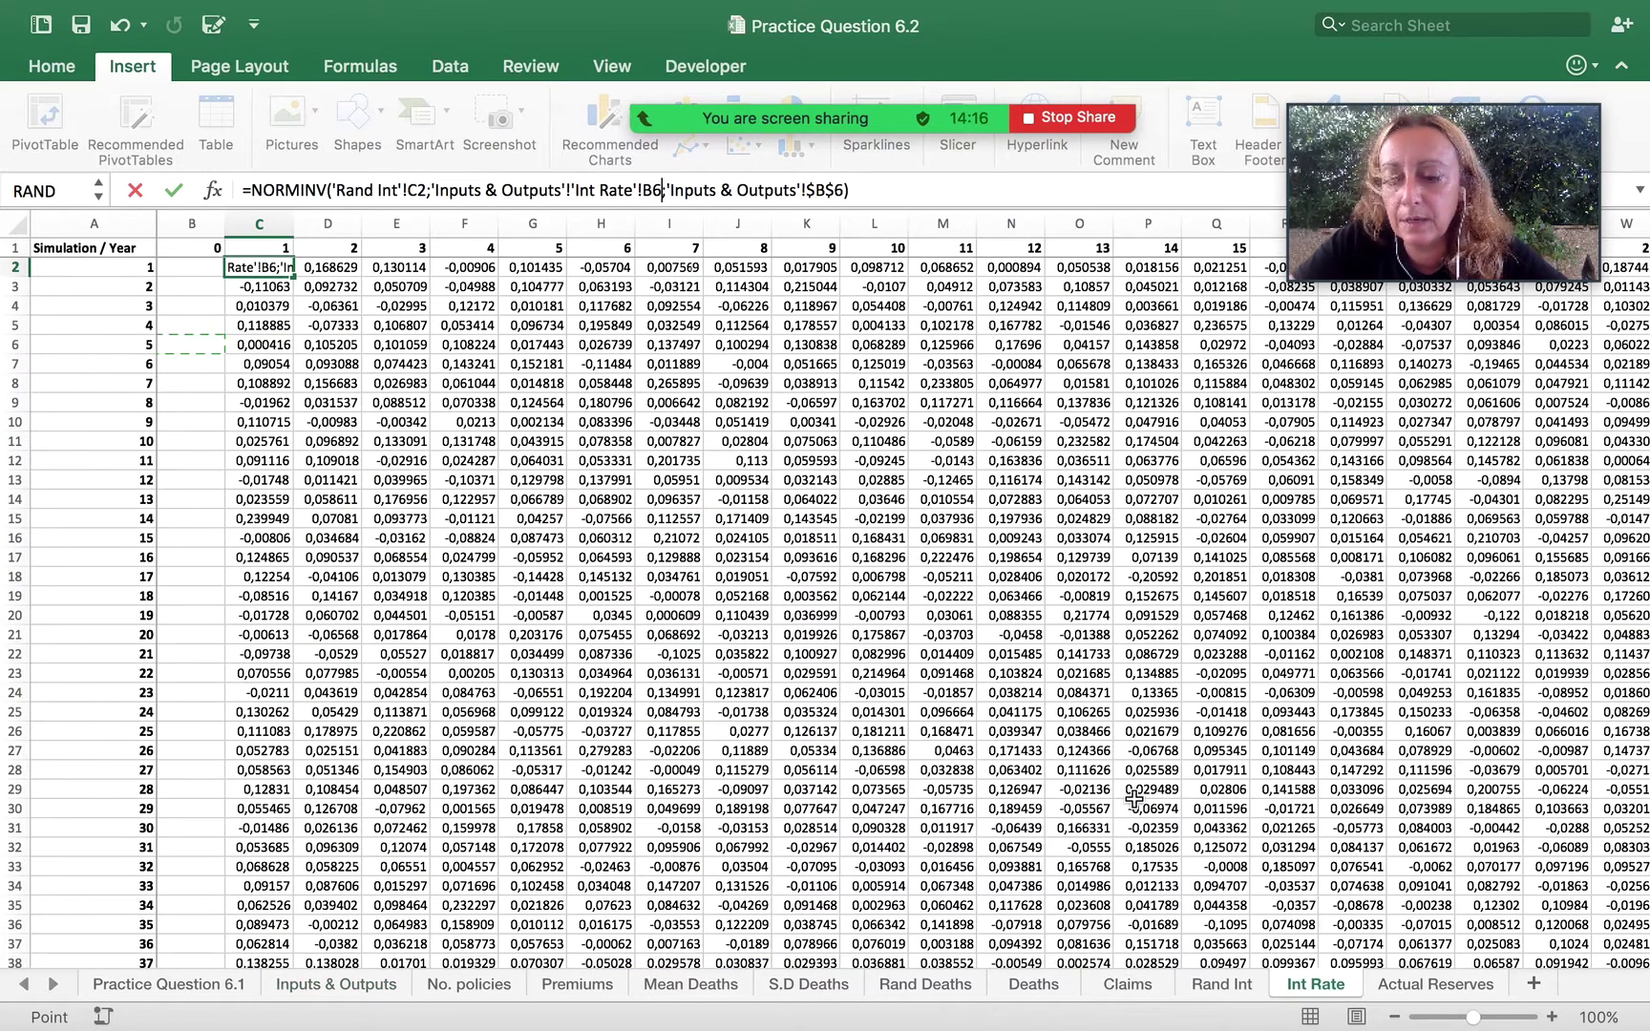
pyautogui.press('Escape')
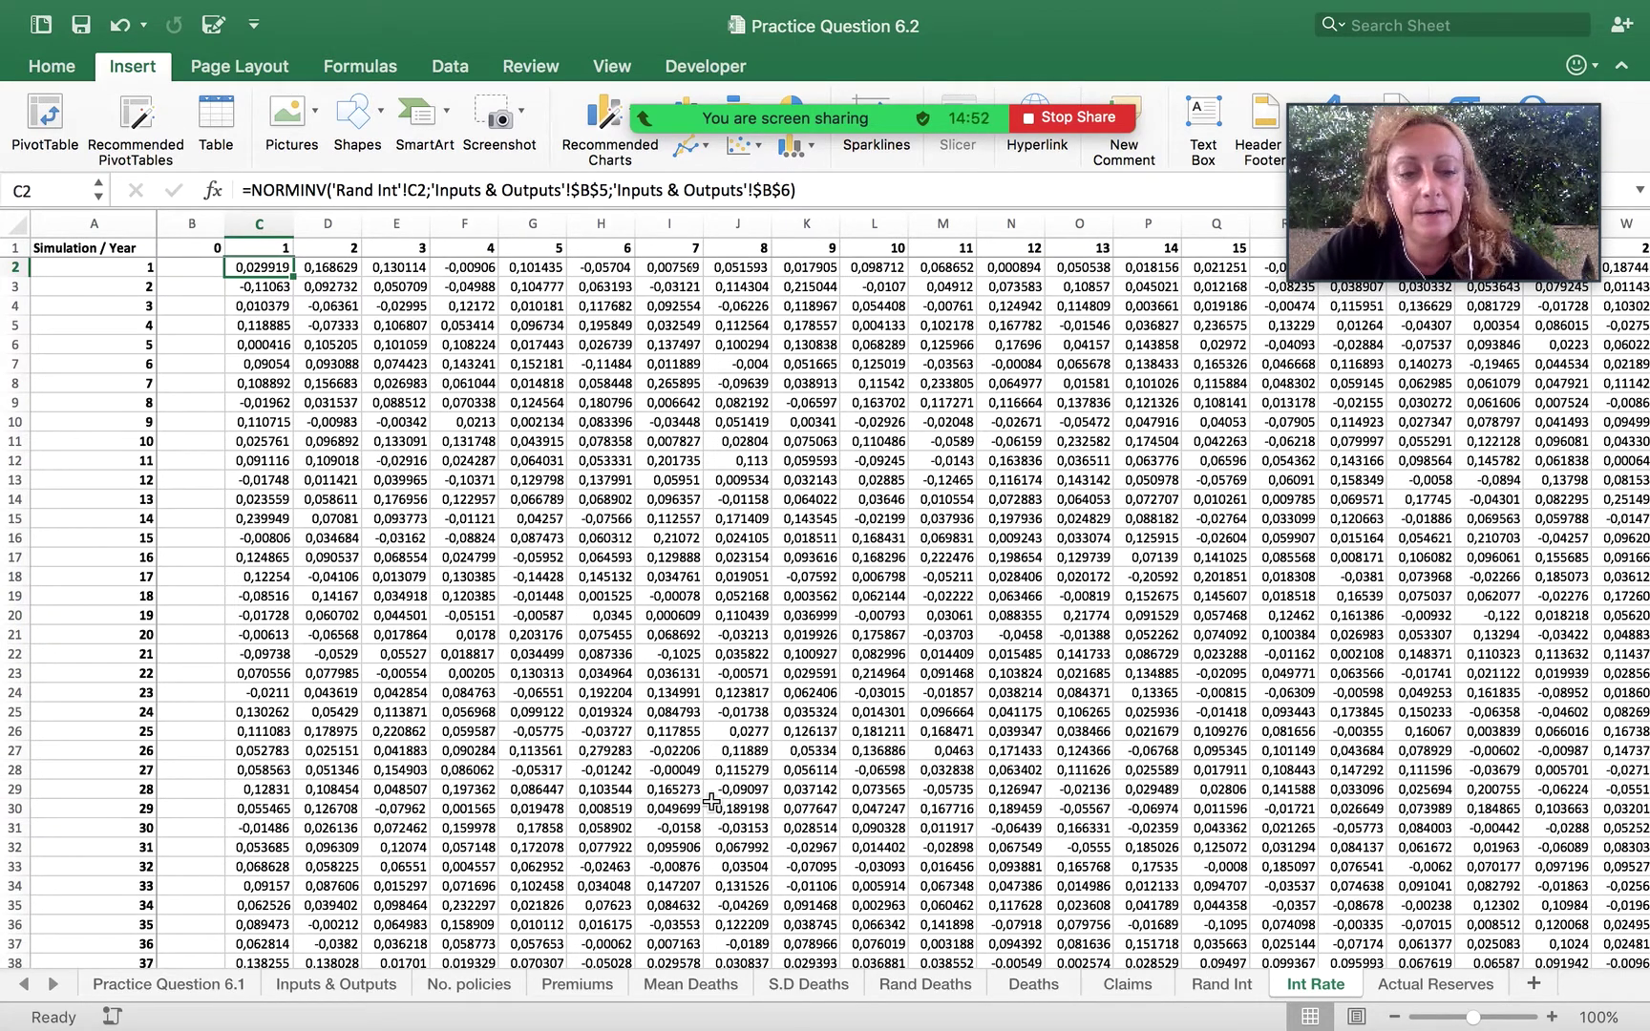
pyautogui.click(1411, 985)
# Inspect the Actual Reserves year 0 formula in B2 and trace the year 1 formula references in C2.
pyautogui.hscroll(-10, 327, 367)
pyautogui.hscroll(-6, 328, 368)
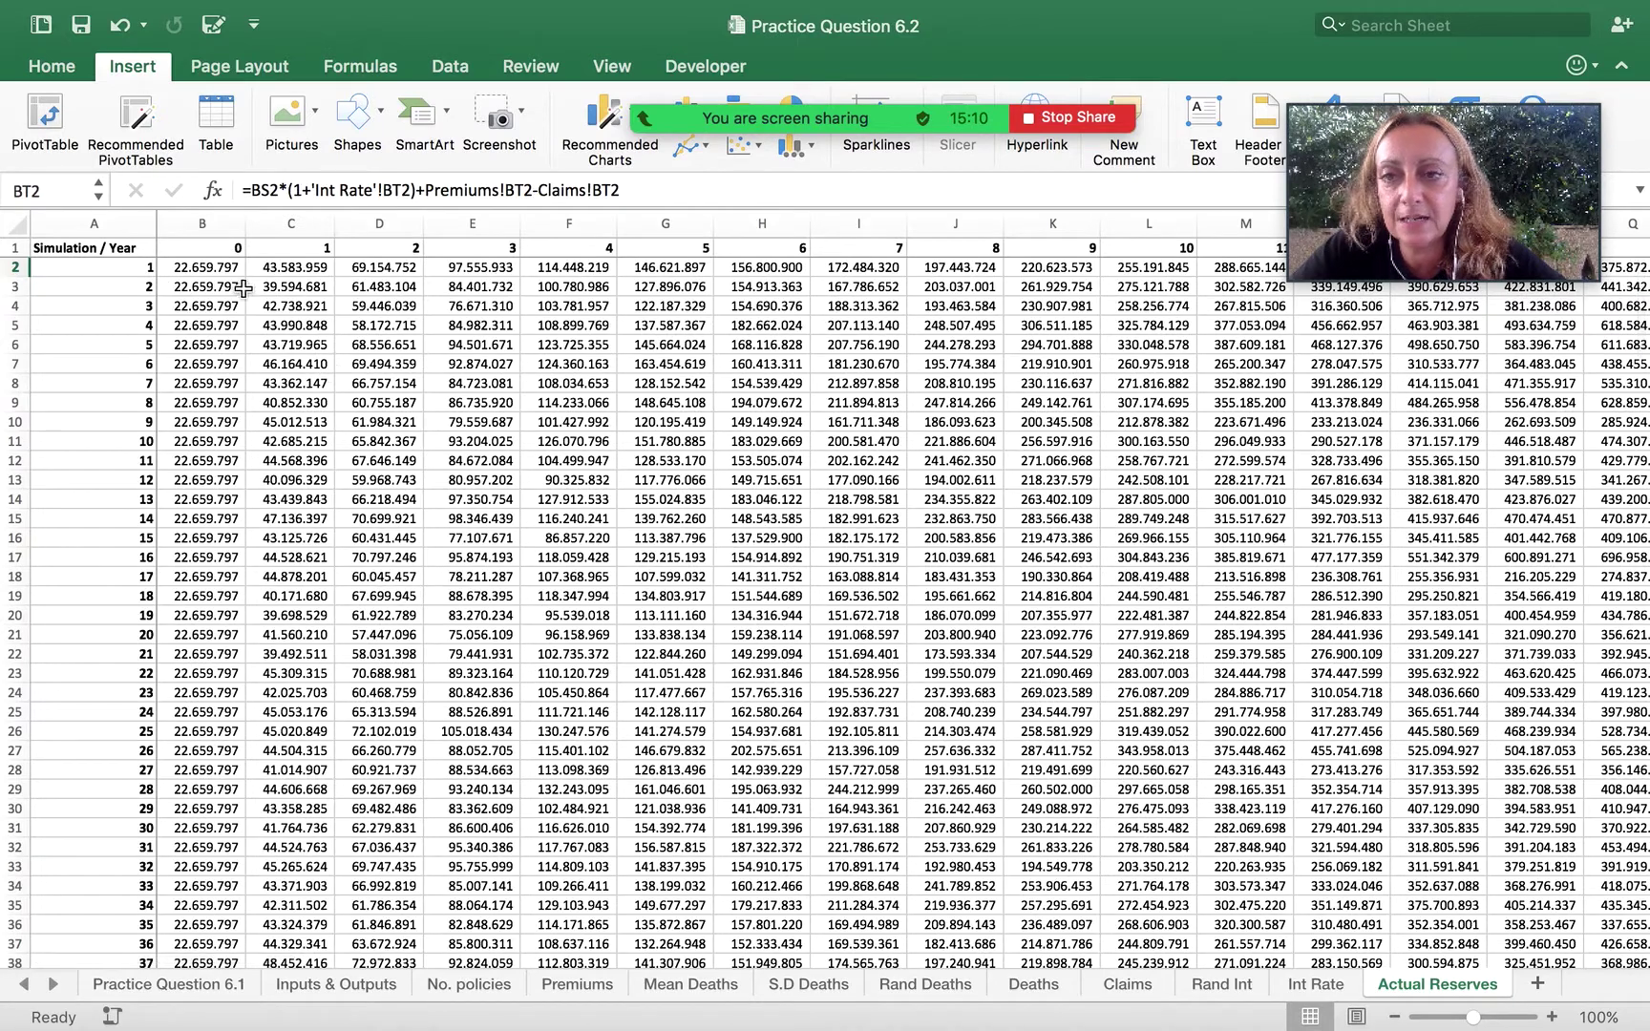
pyautogui.click(300, 272)
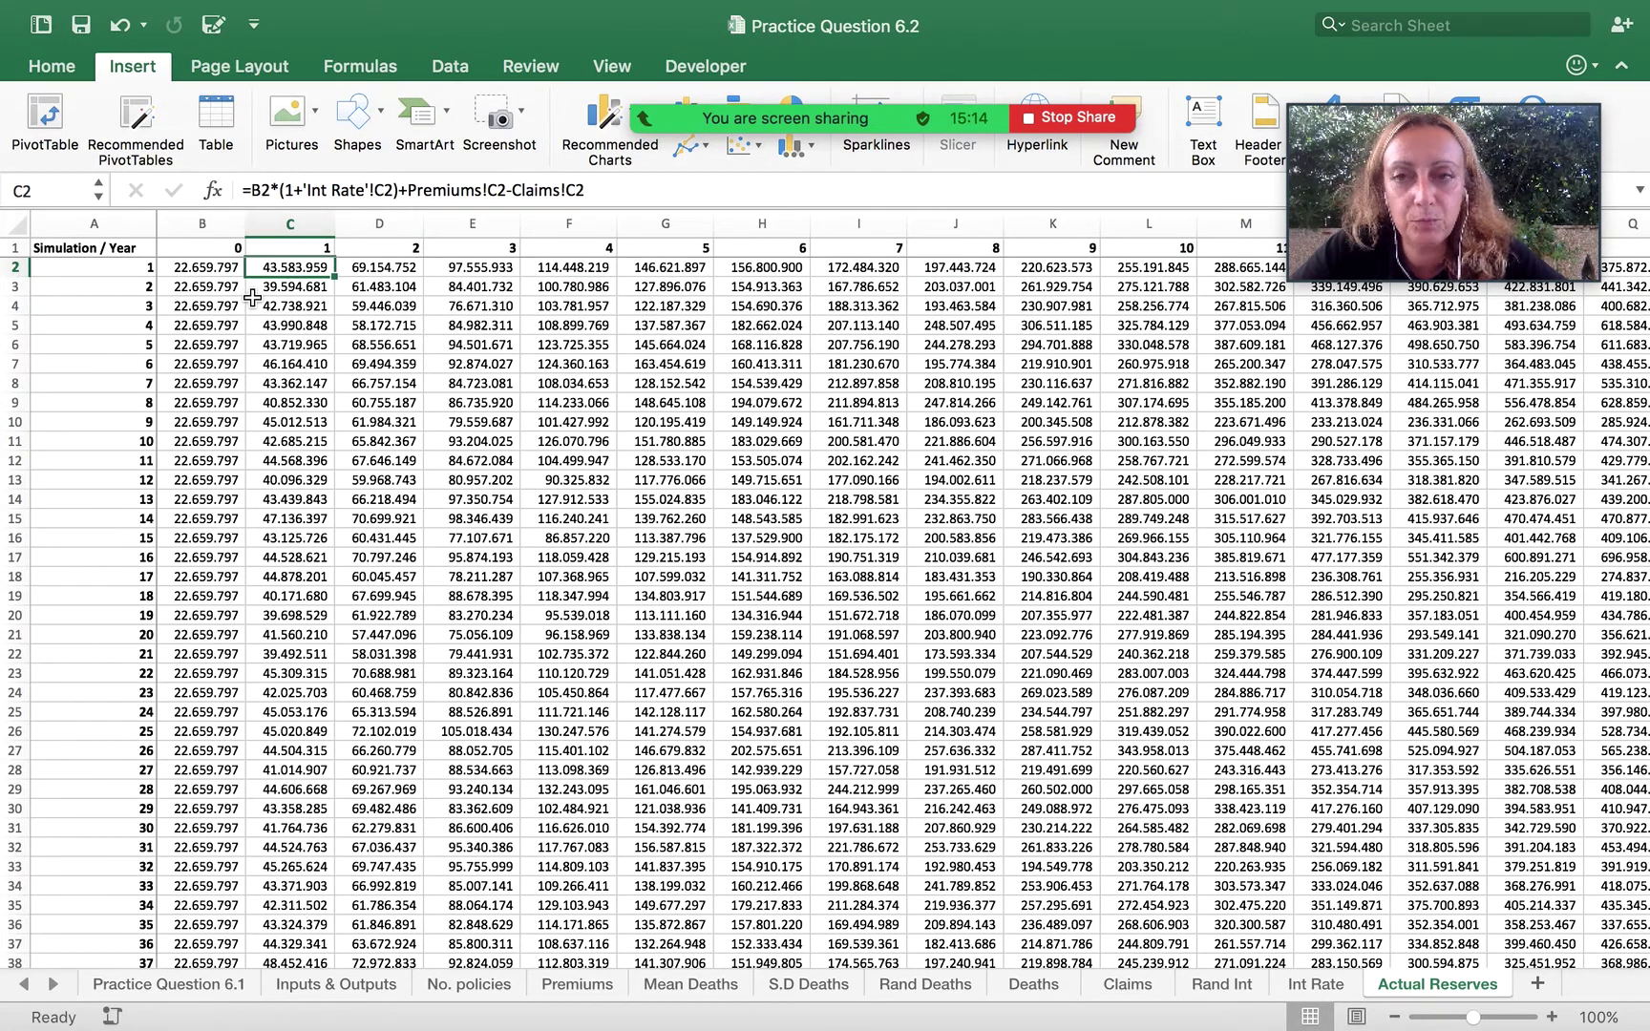
pyautogui.click(207, 229)
pyautogui.click(203, 267)
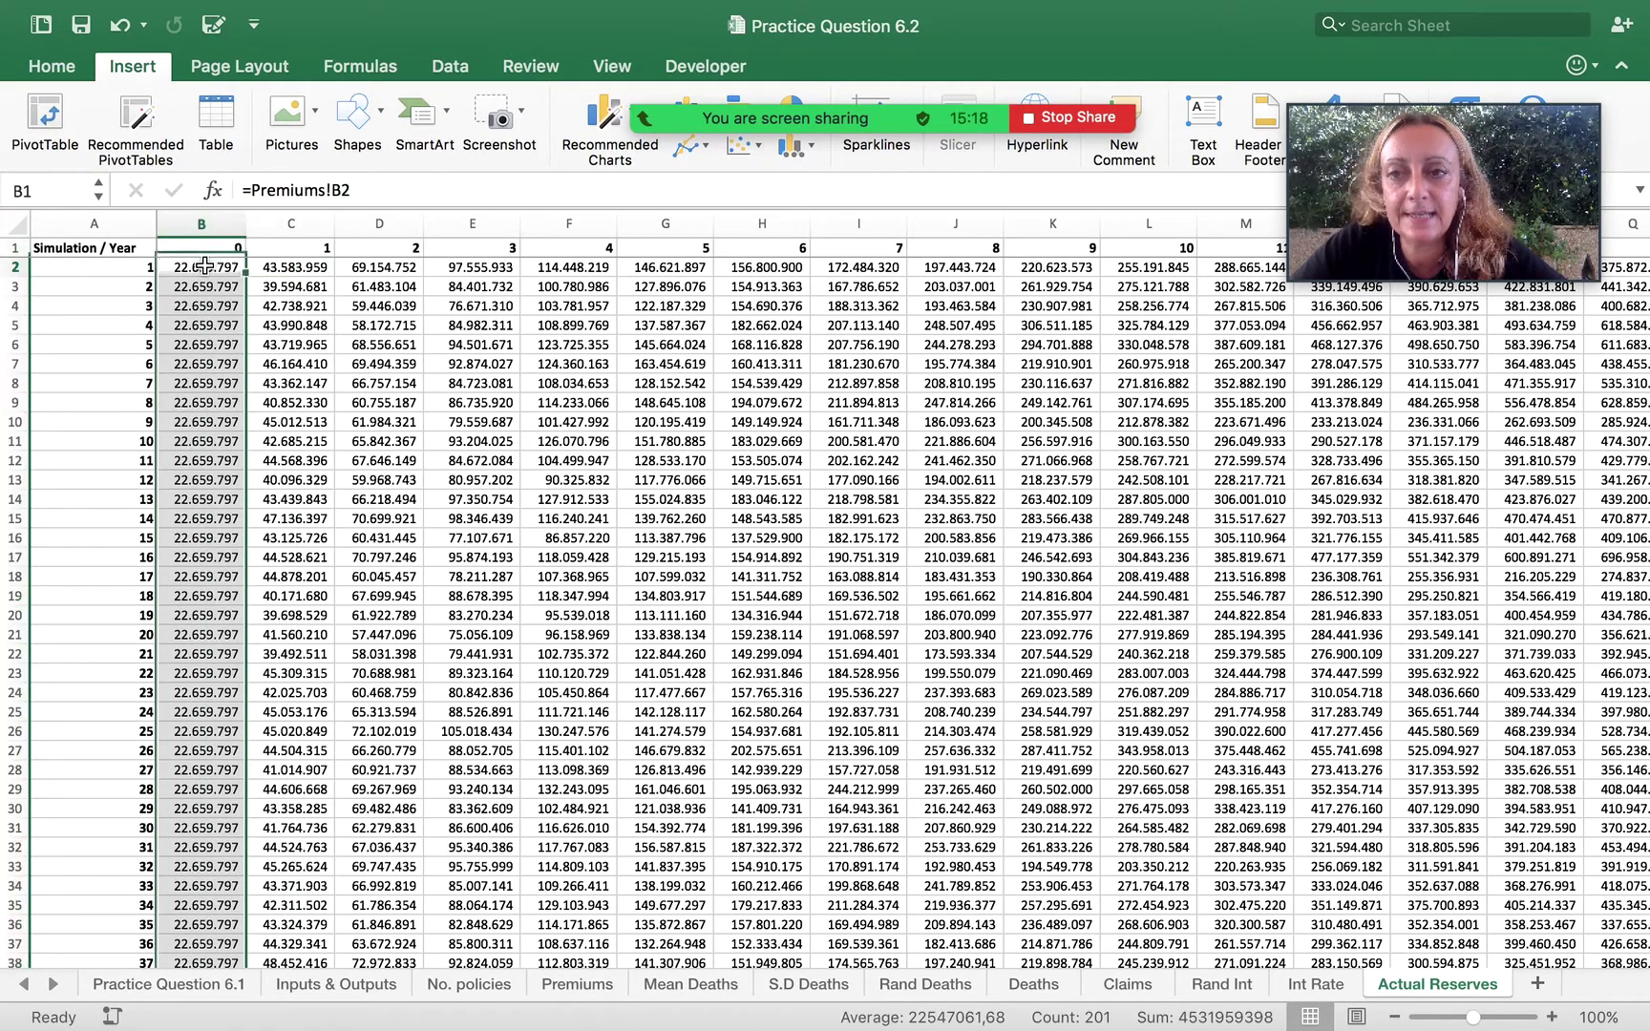
pyautogui.click(295, 267)
pyautogui.click(206, 267)
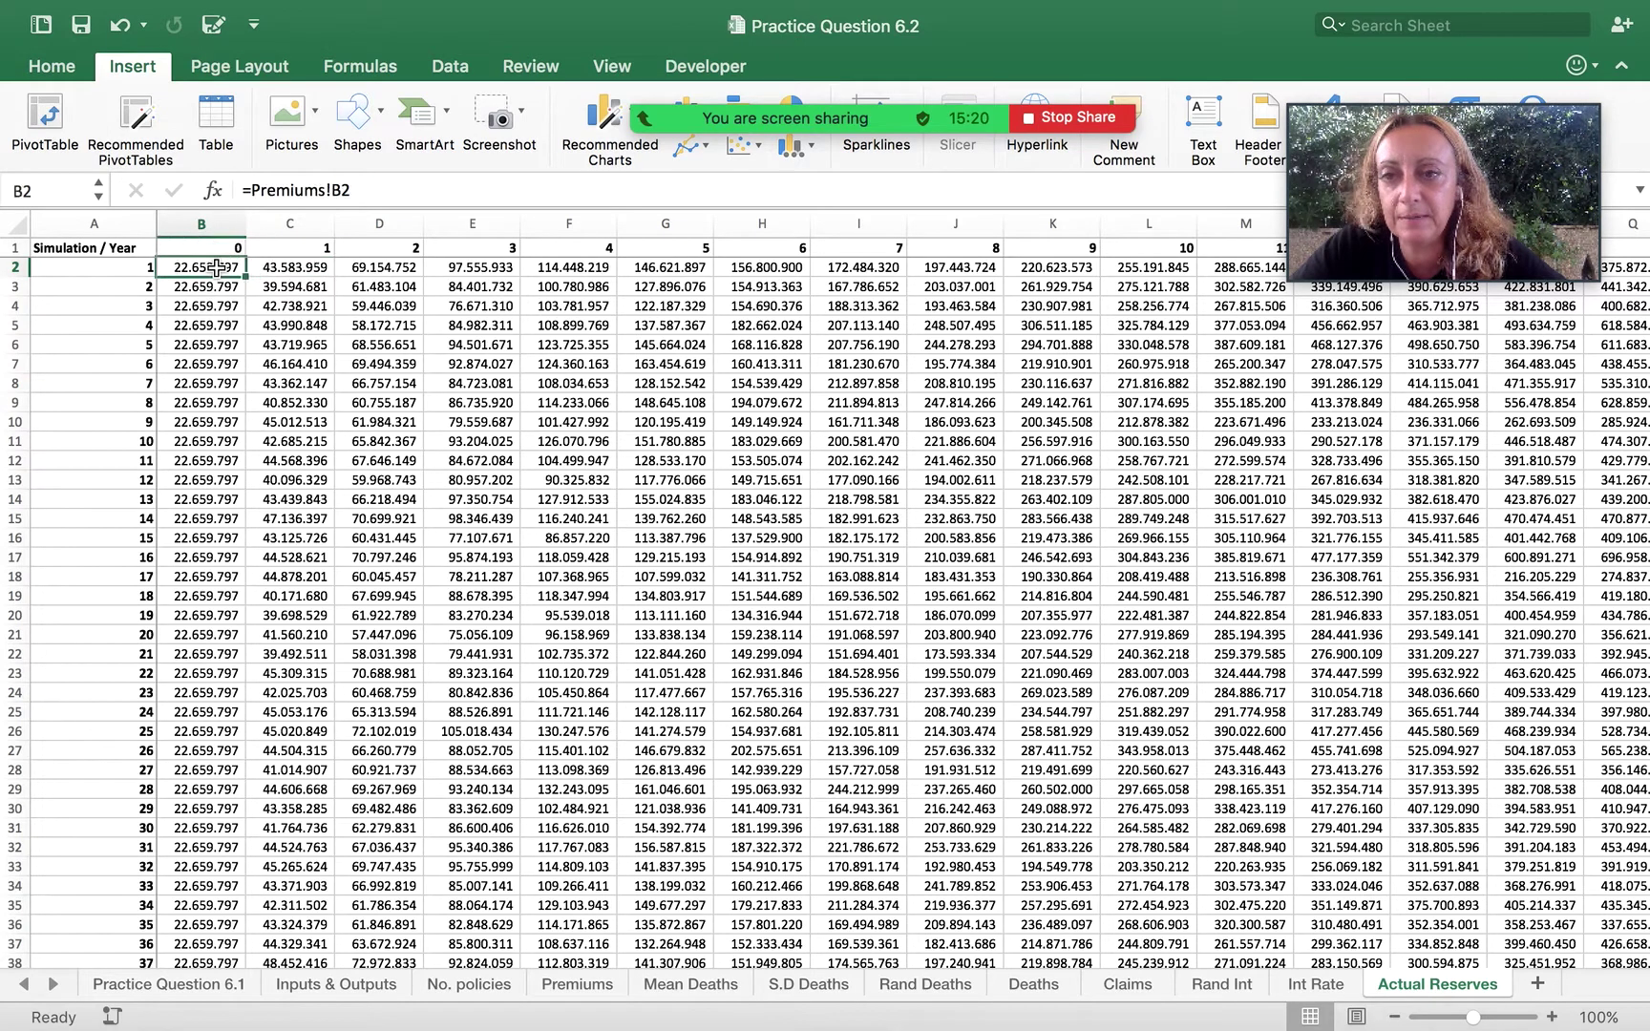
pyautogui.click(321, 269)
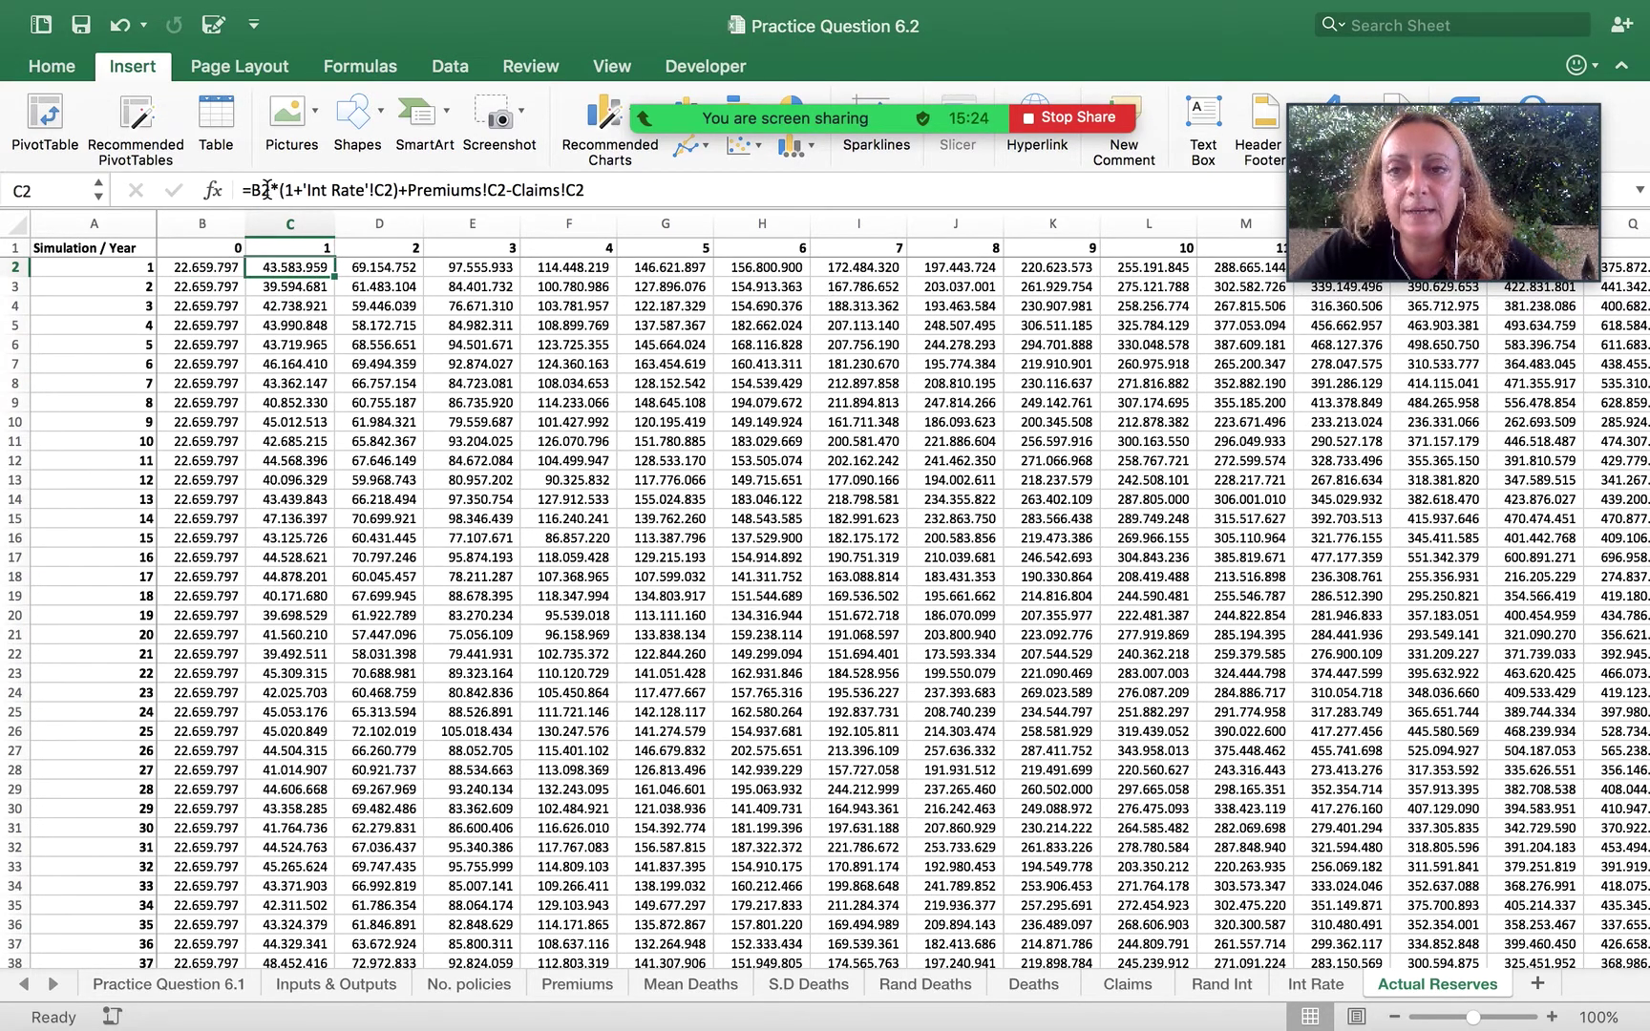
pyautogui.doubleClick(285, 268)
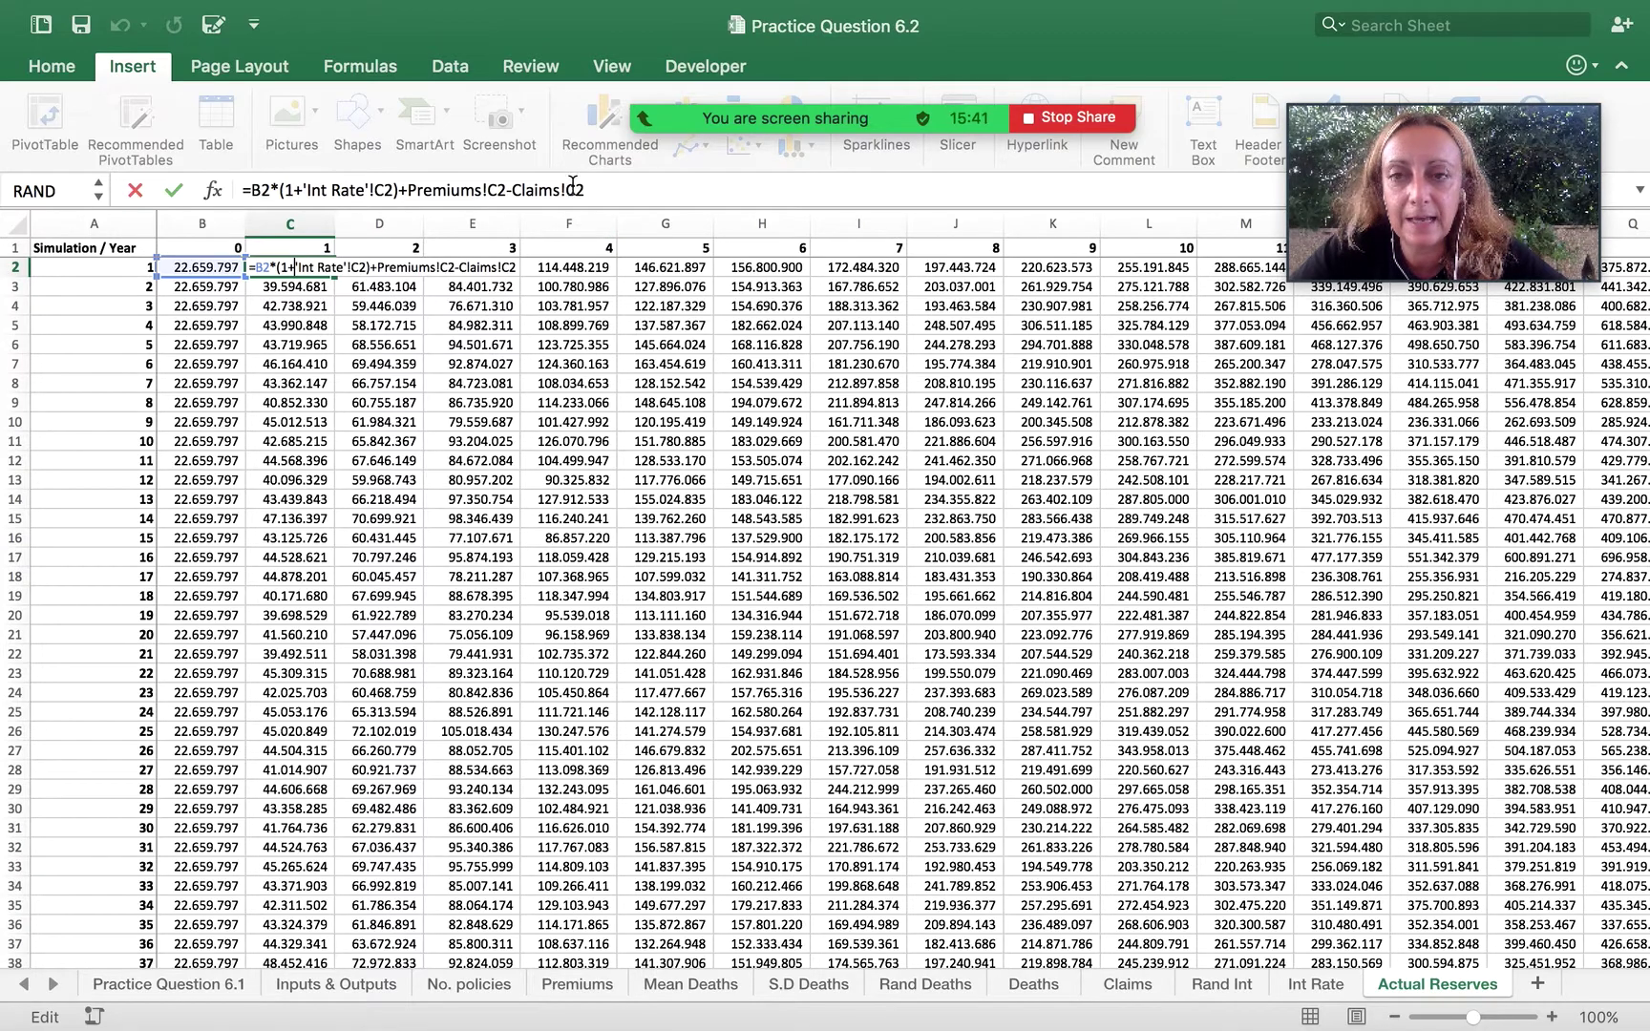
pyautogui.press('Escape')
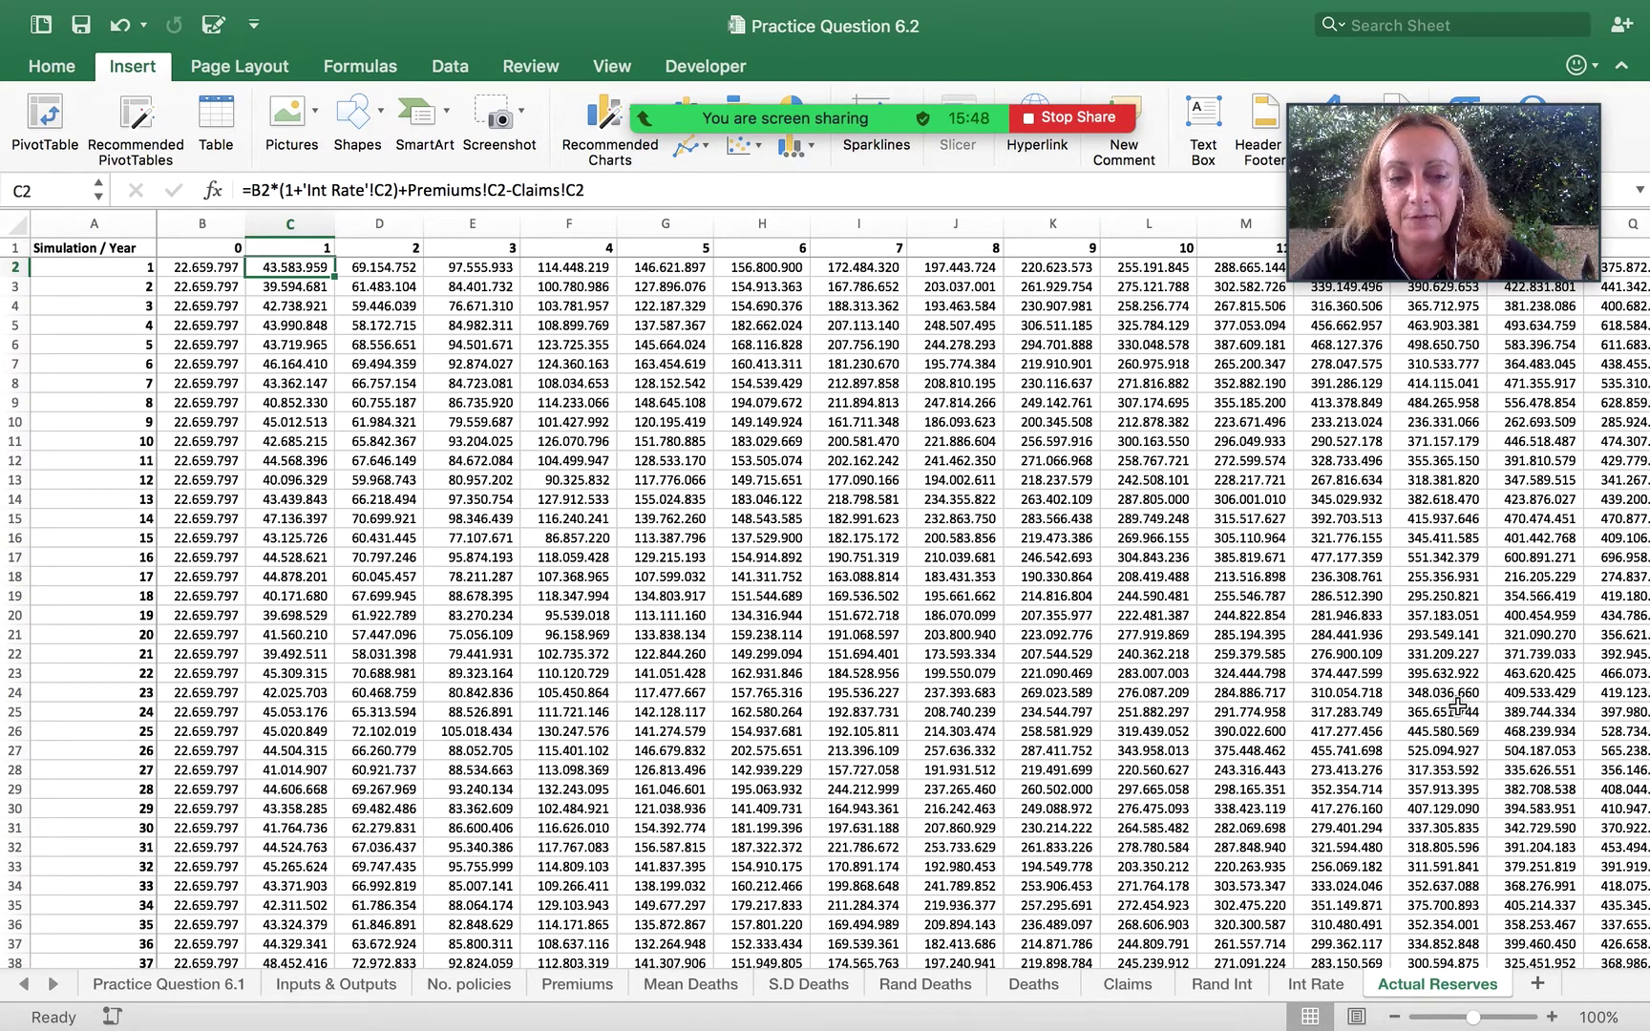
# Select the year 70 reserves column, then return to the Inputs & Outputs sheet.
pyautogui.hscroll(15, 1508, 706)
pyautogui.hscroll(20, 1508, 706)
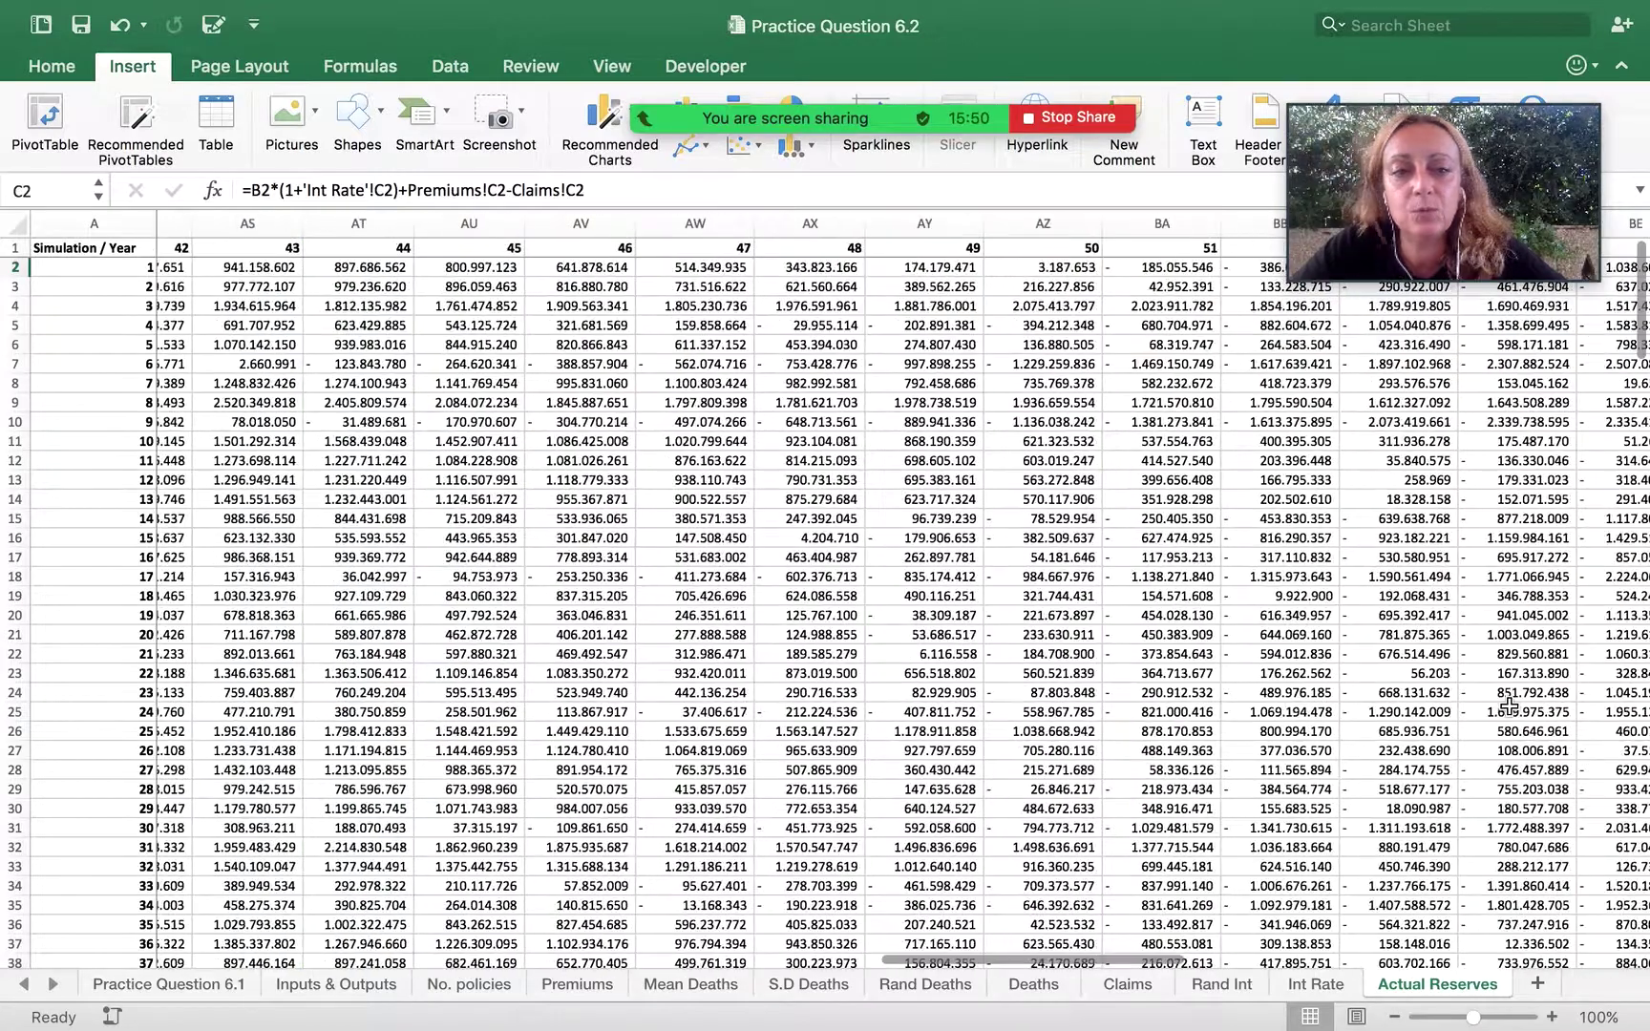
pyautogui.hscroll(-20, 1513, 707)
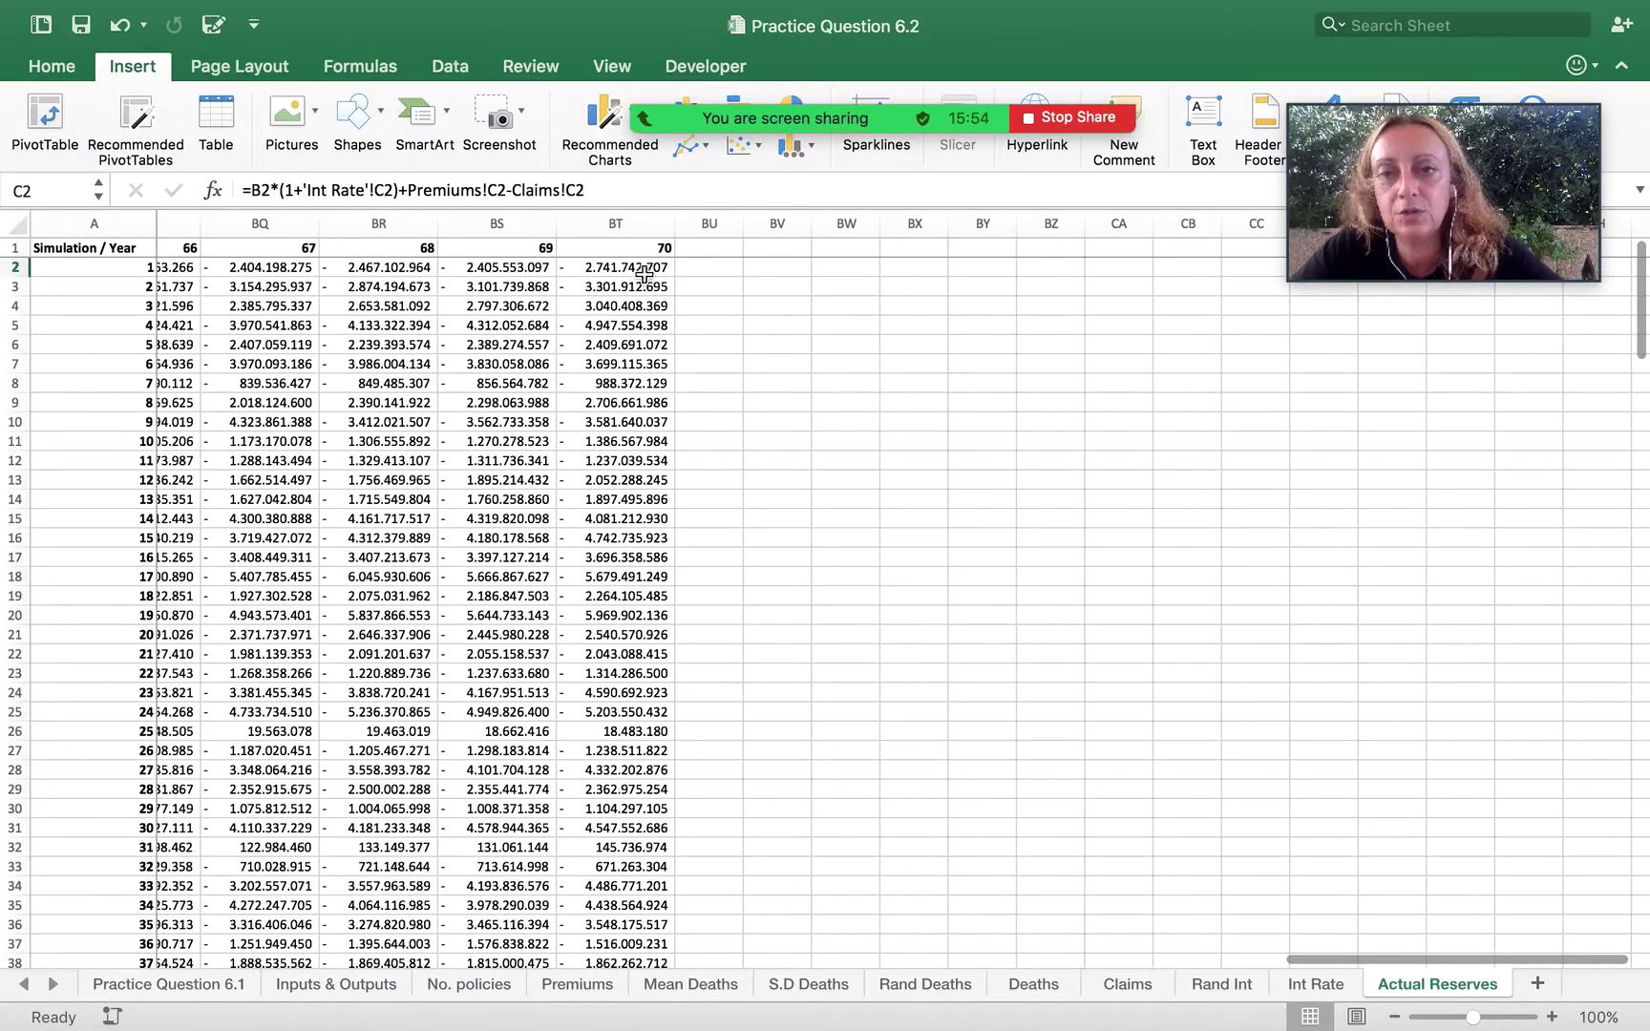
pyautogui.click(622, 221)
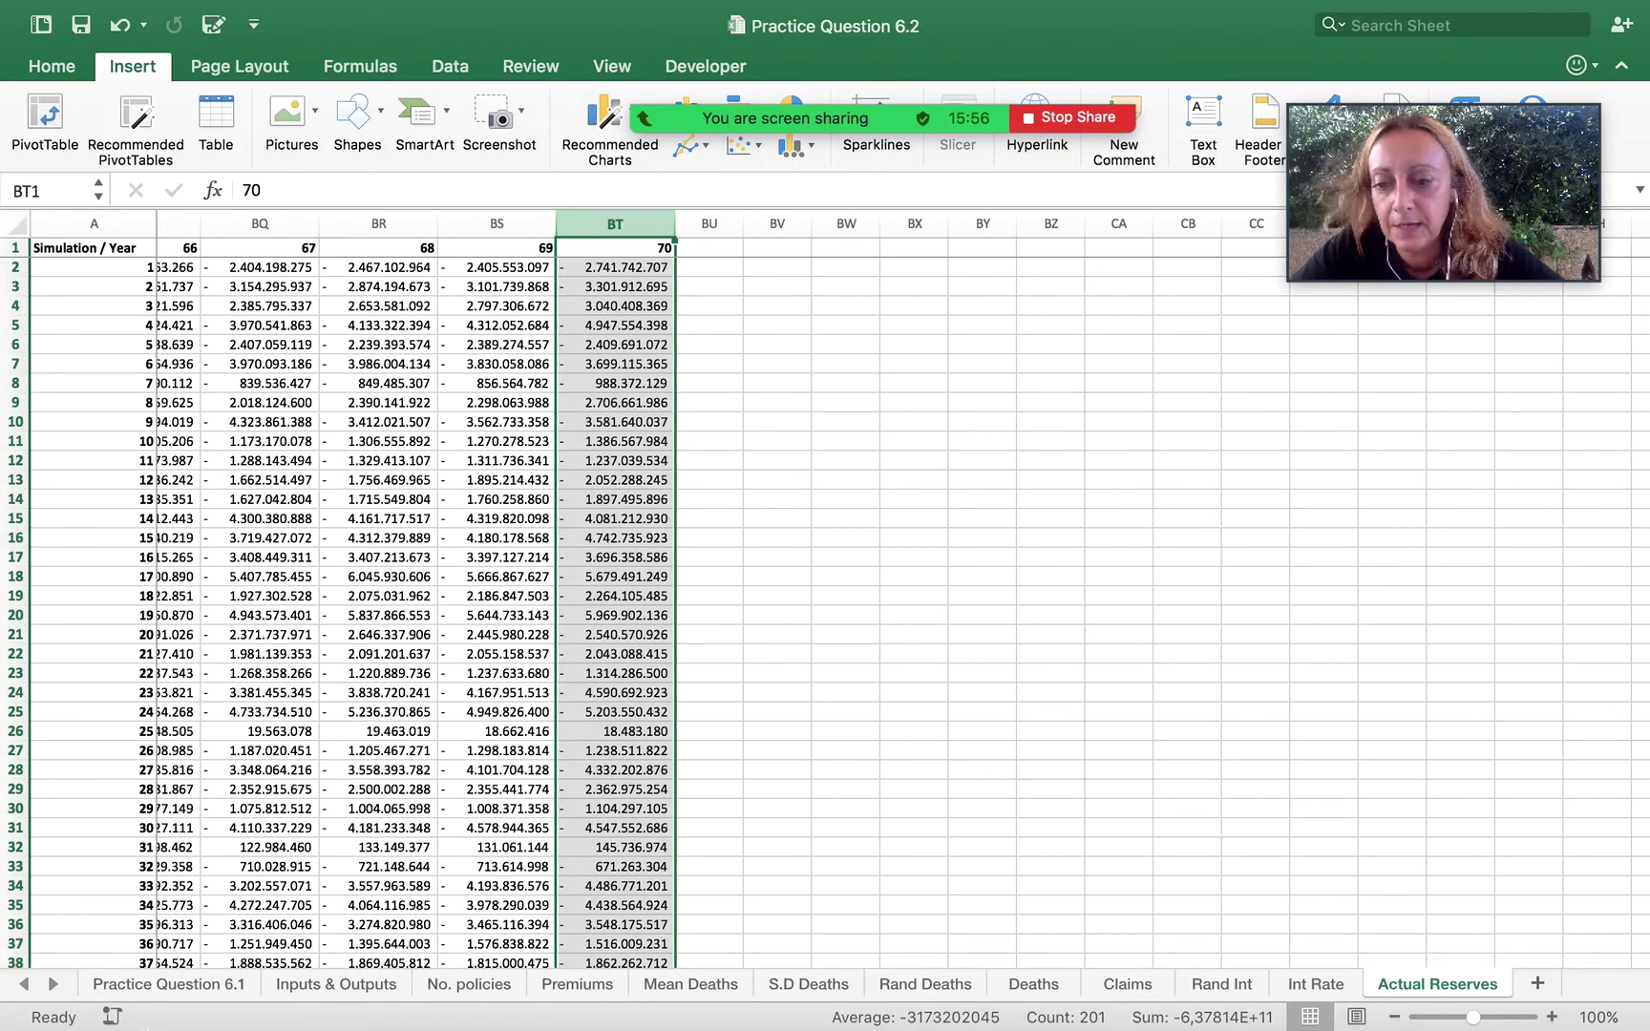
pyautogui.click(335, 984)
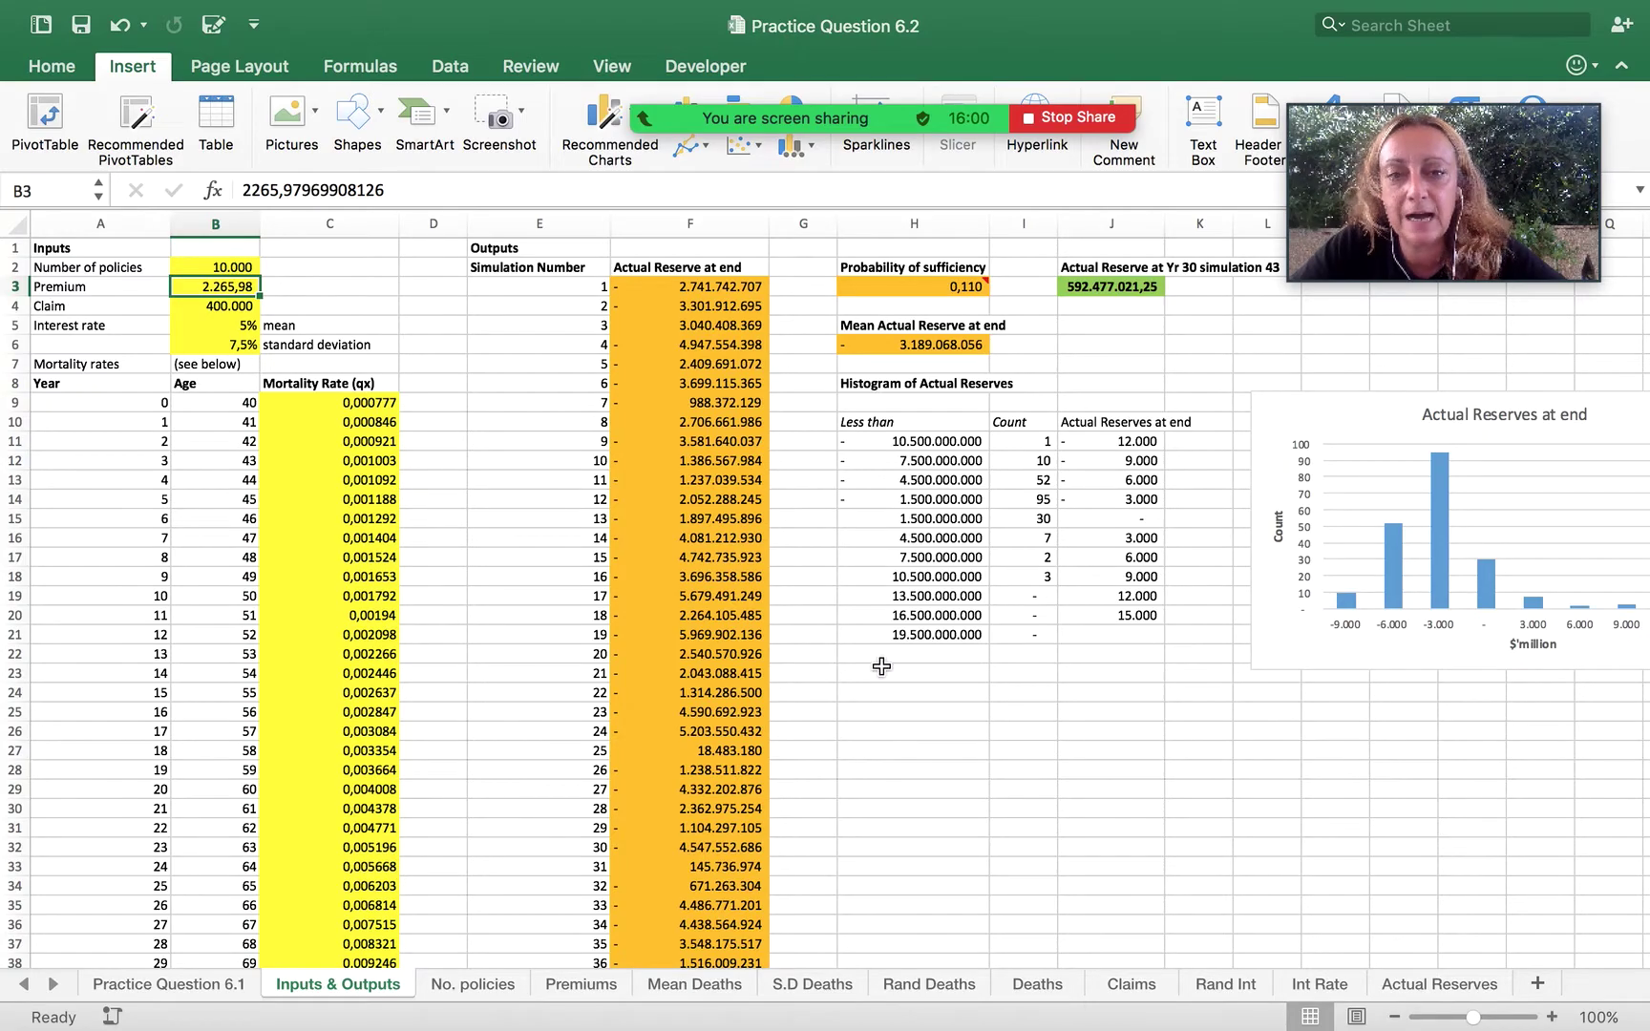
pyautogui.click(714, 283)
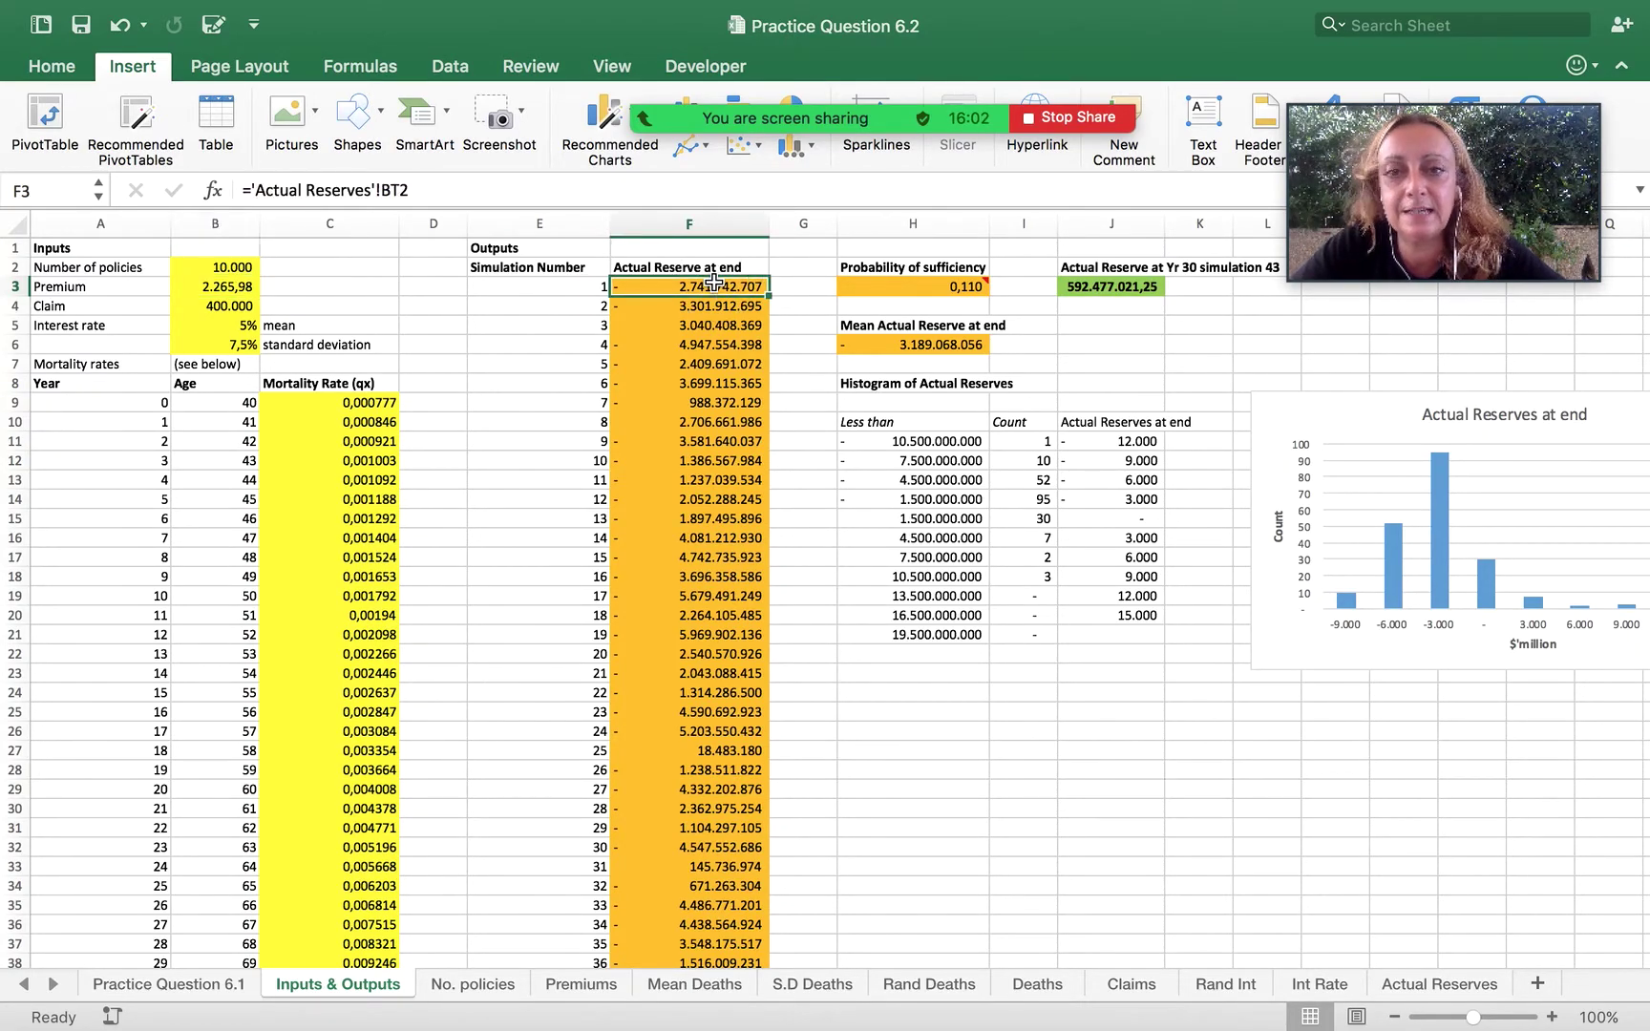
pyautogui.scroll(-20, 698, 621)
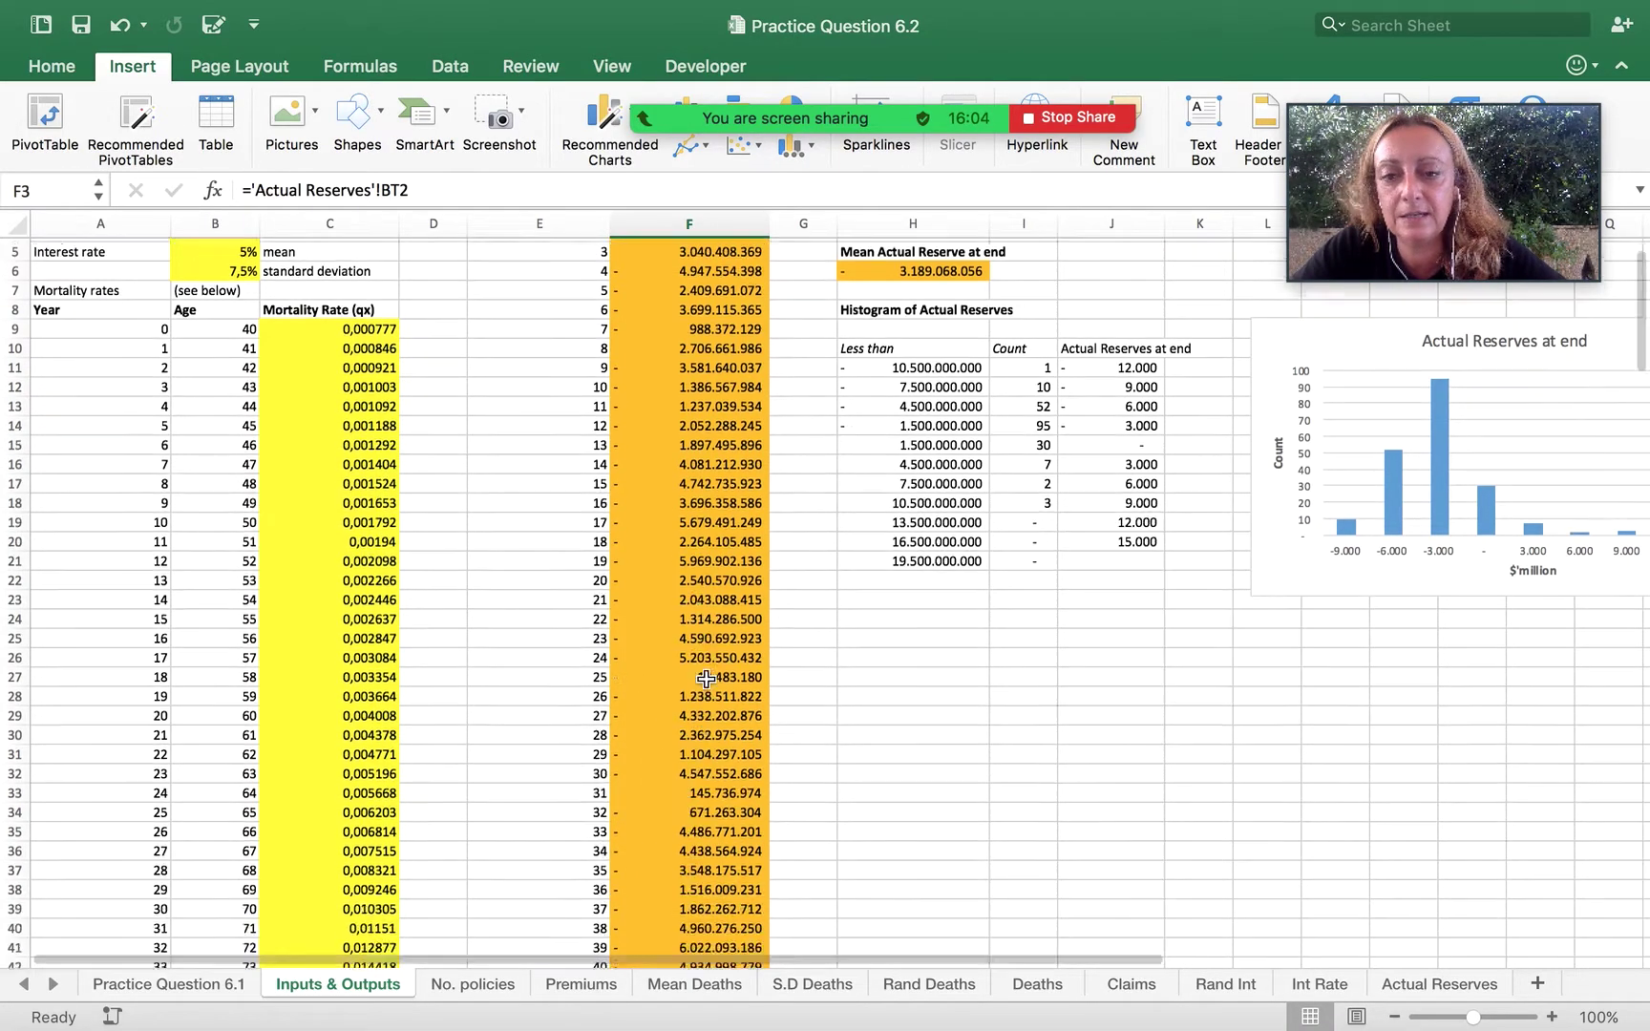
pyautogui.scroll(-20, 706, 679)
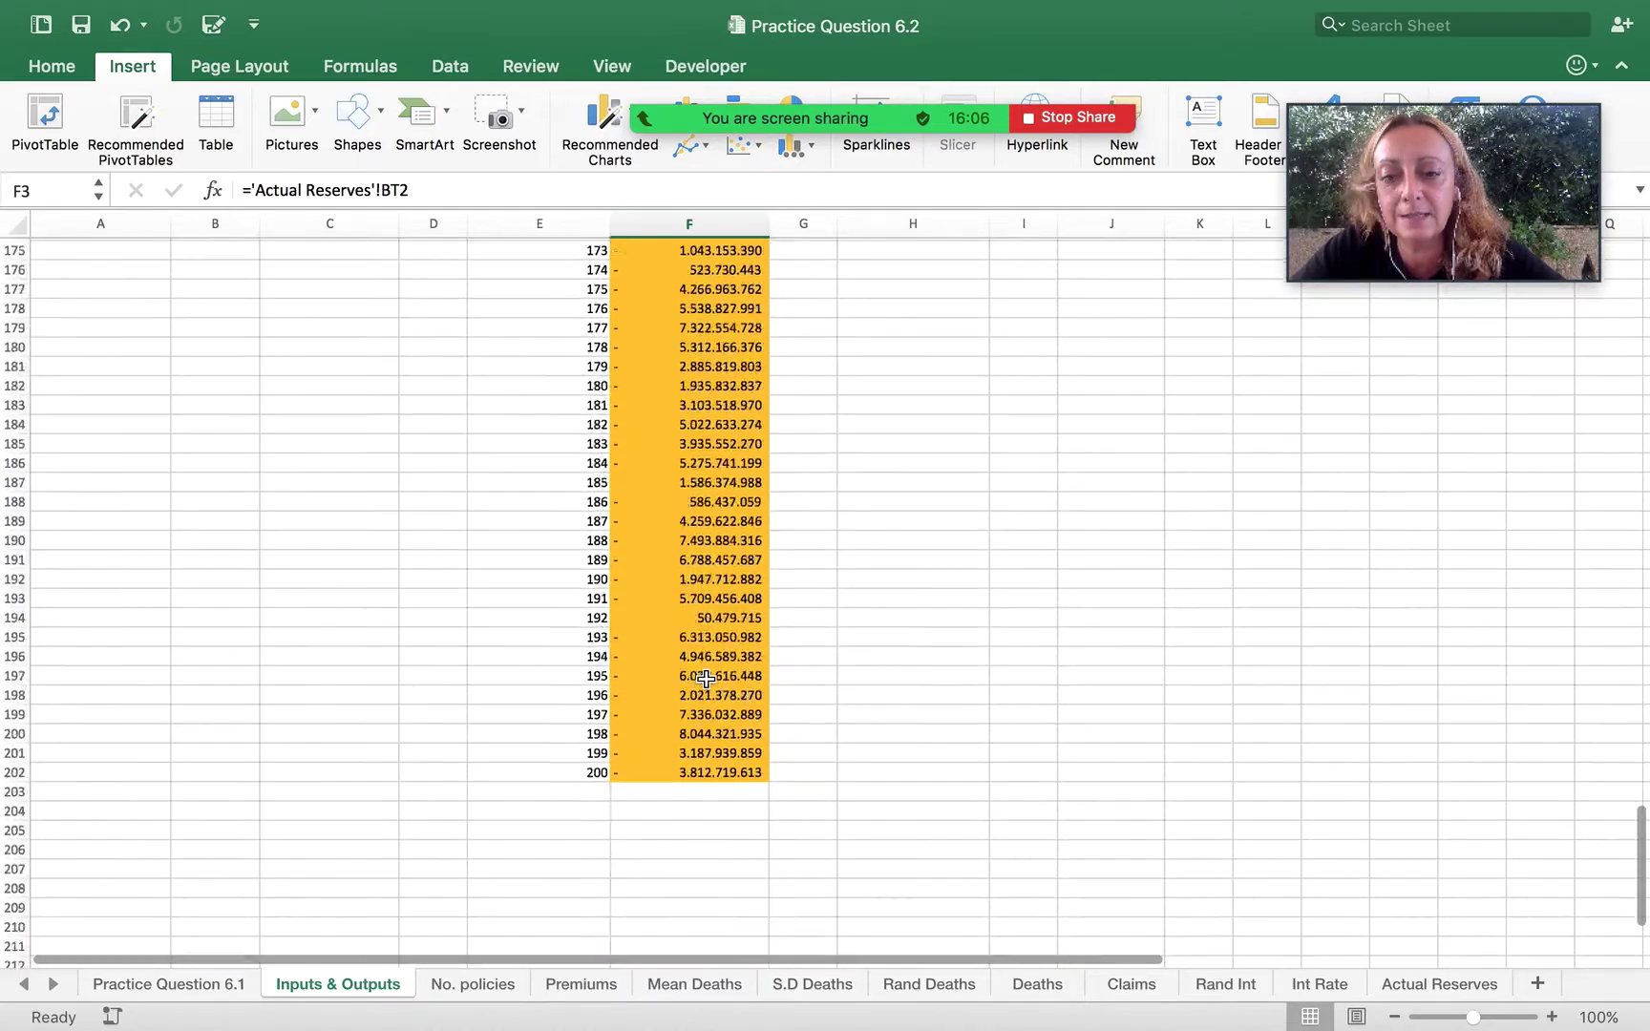
pyautogui.scroll(10, 705, 679)
pyautogui.scroll(20, 706, 679)
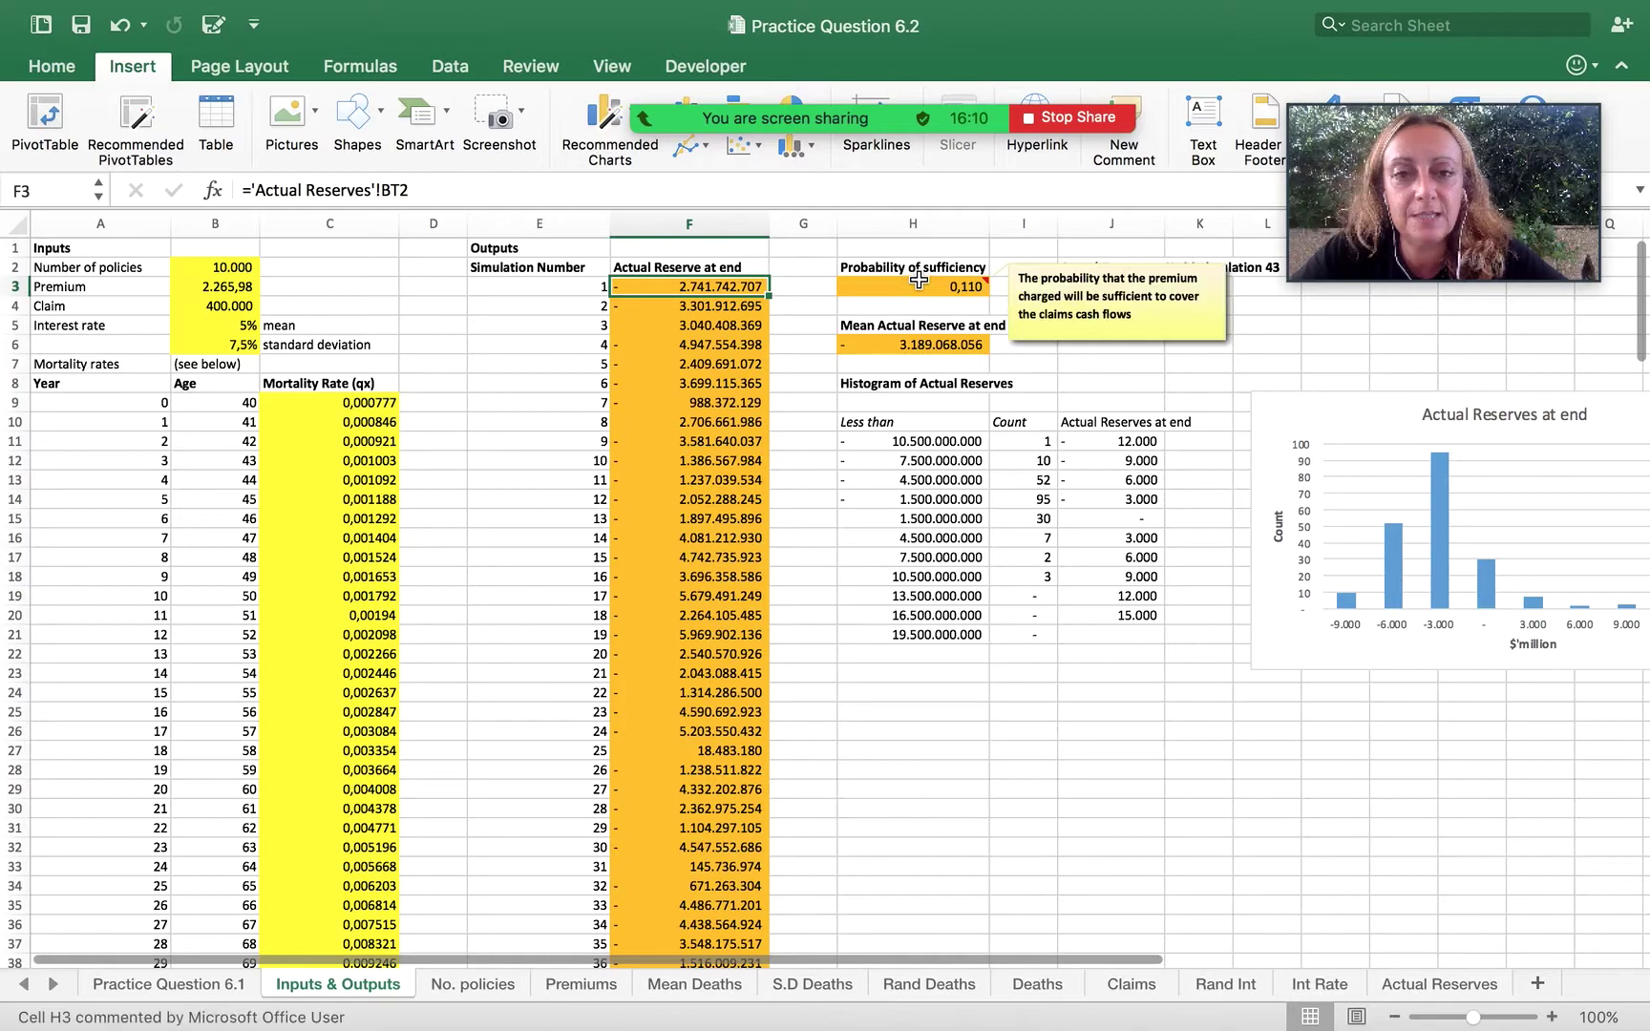
pyautogui.moveTo(927, 285)
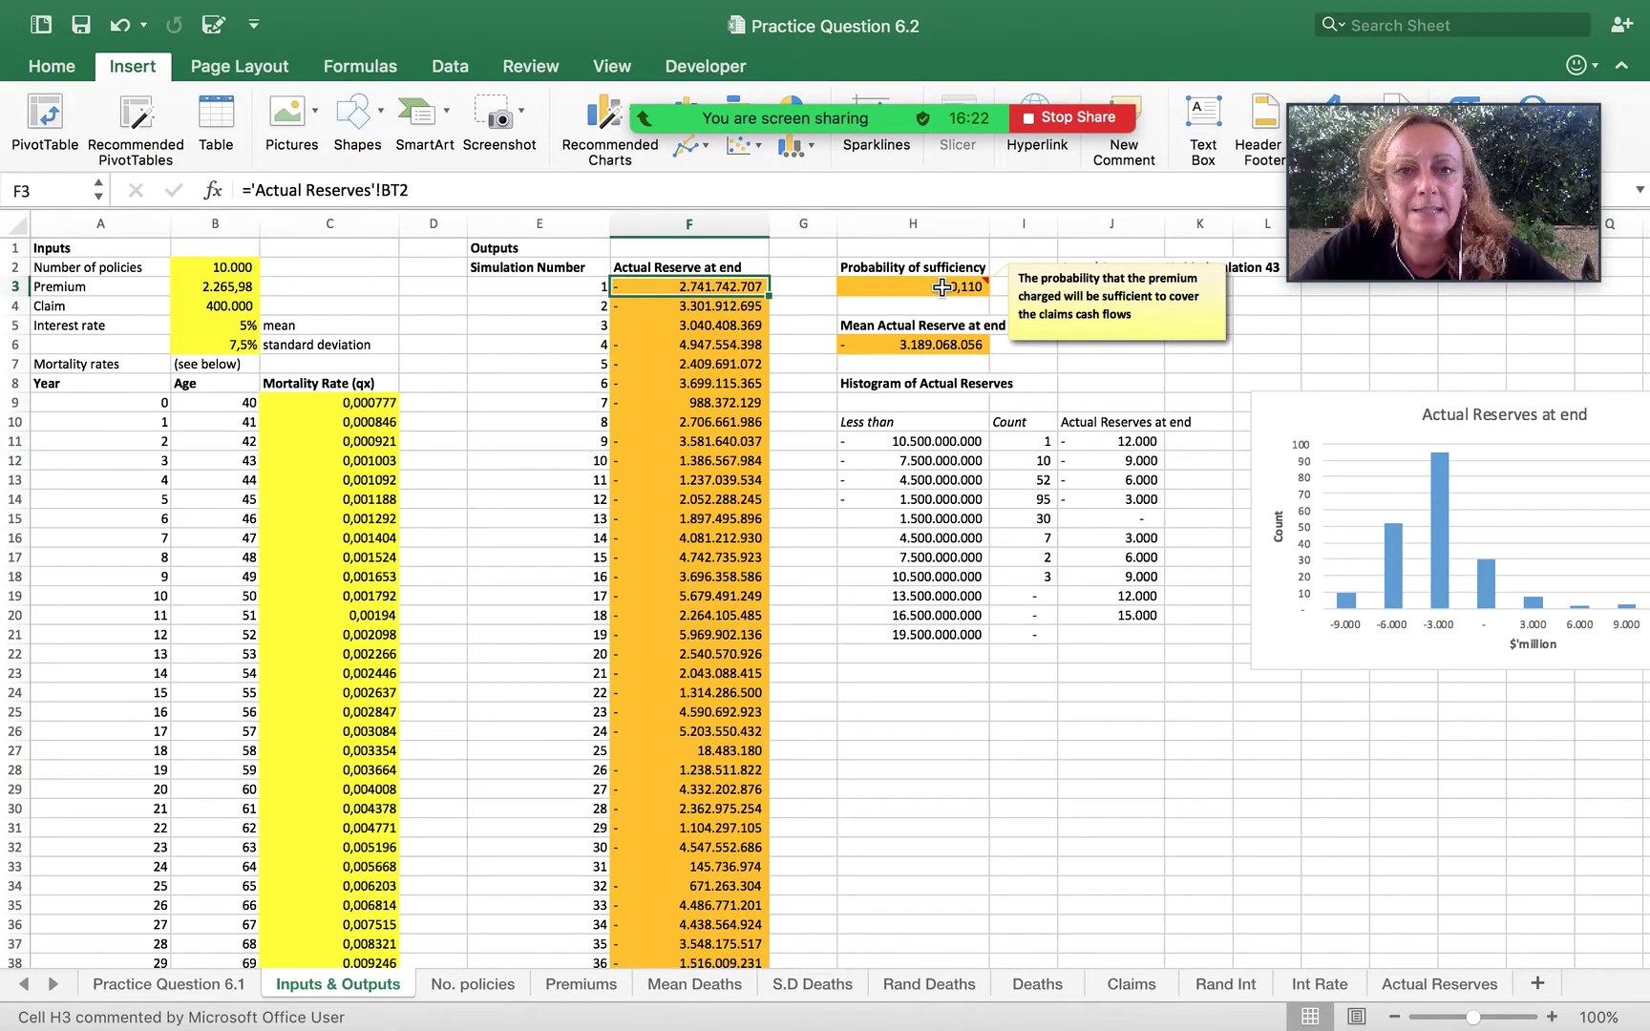
pyautogui.click(942, 287)
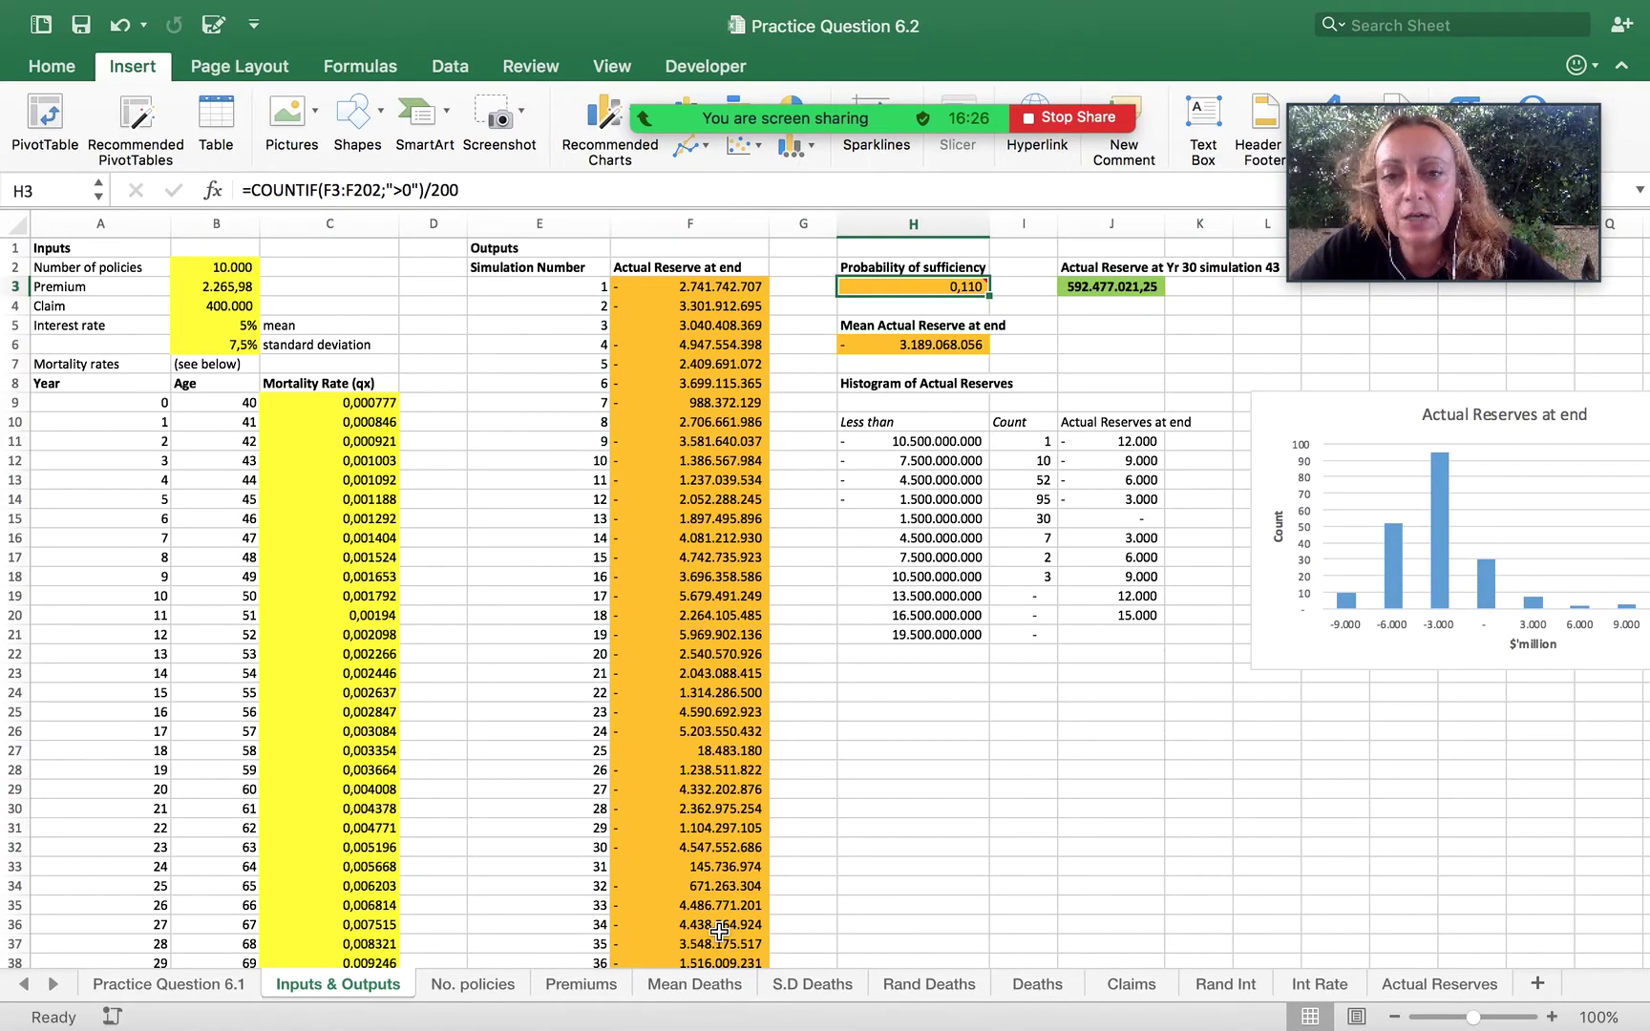
pyautogui.moveTo(954, 288)
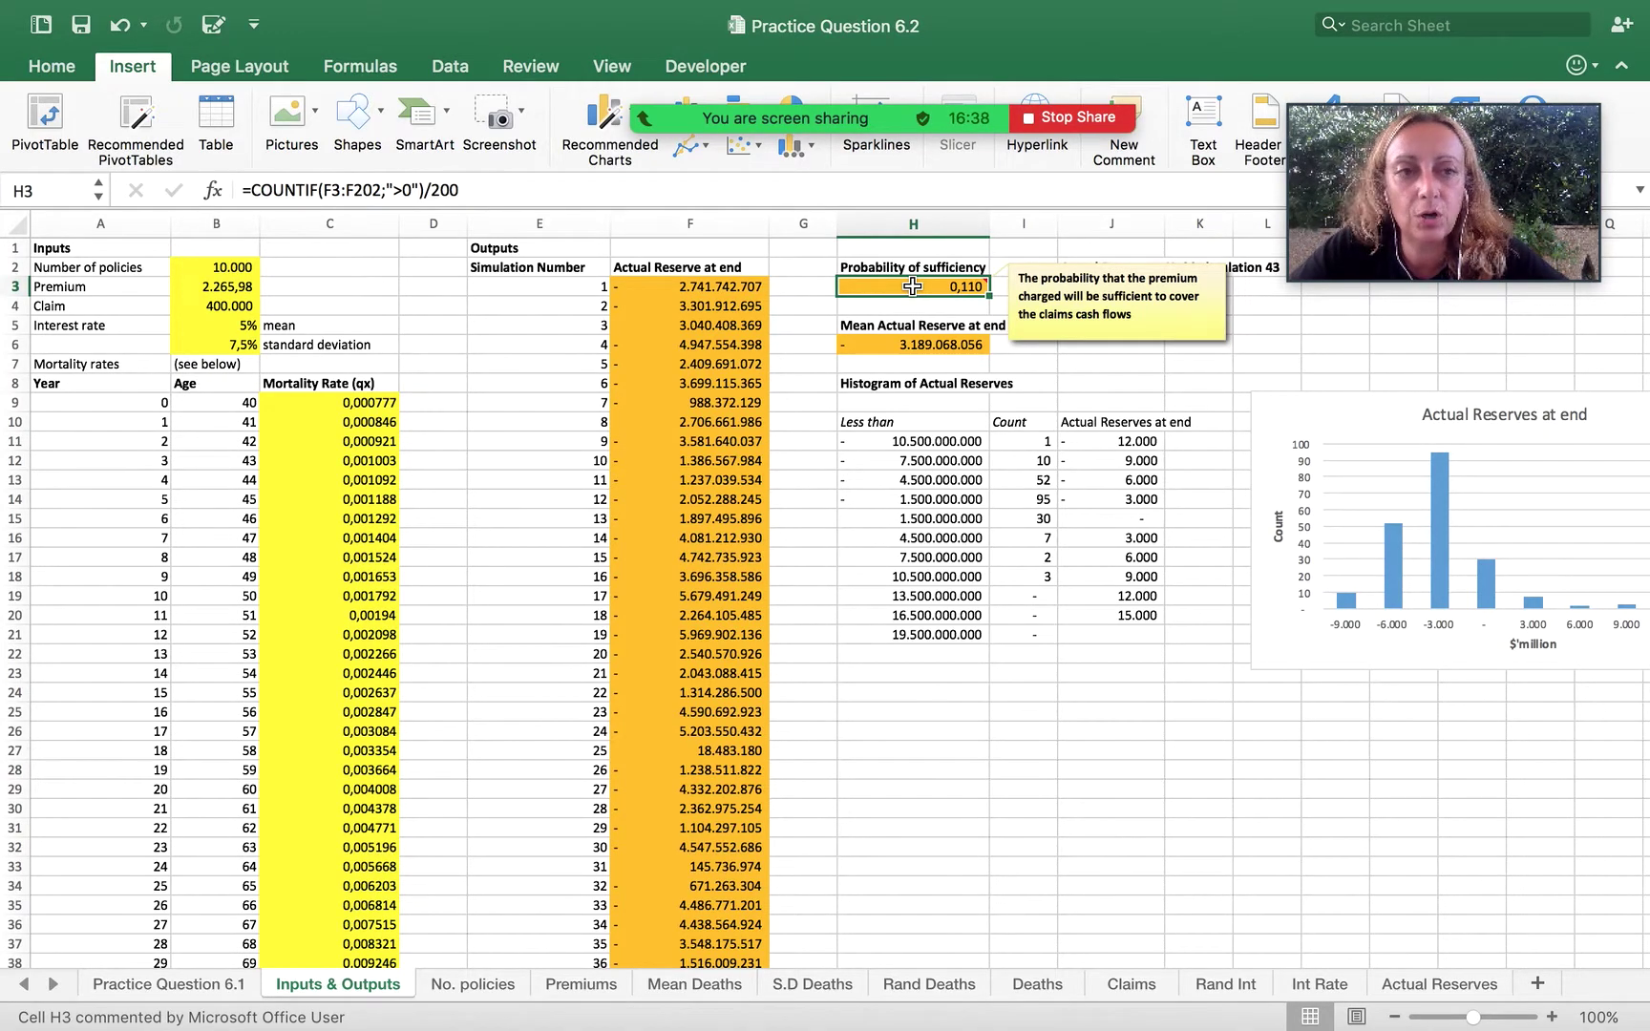
pyautogui.hscroll(3, 1262, 611)
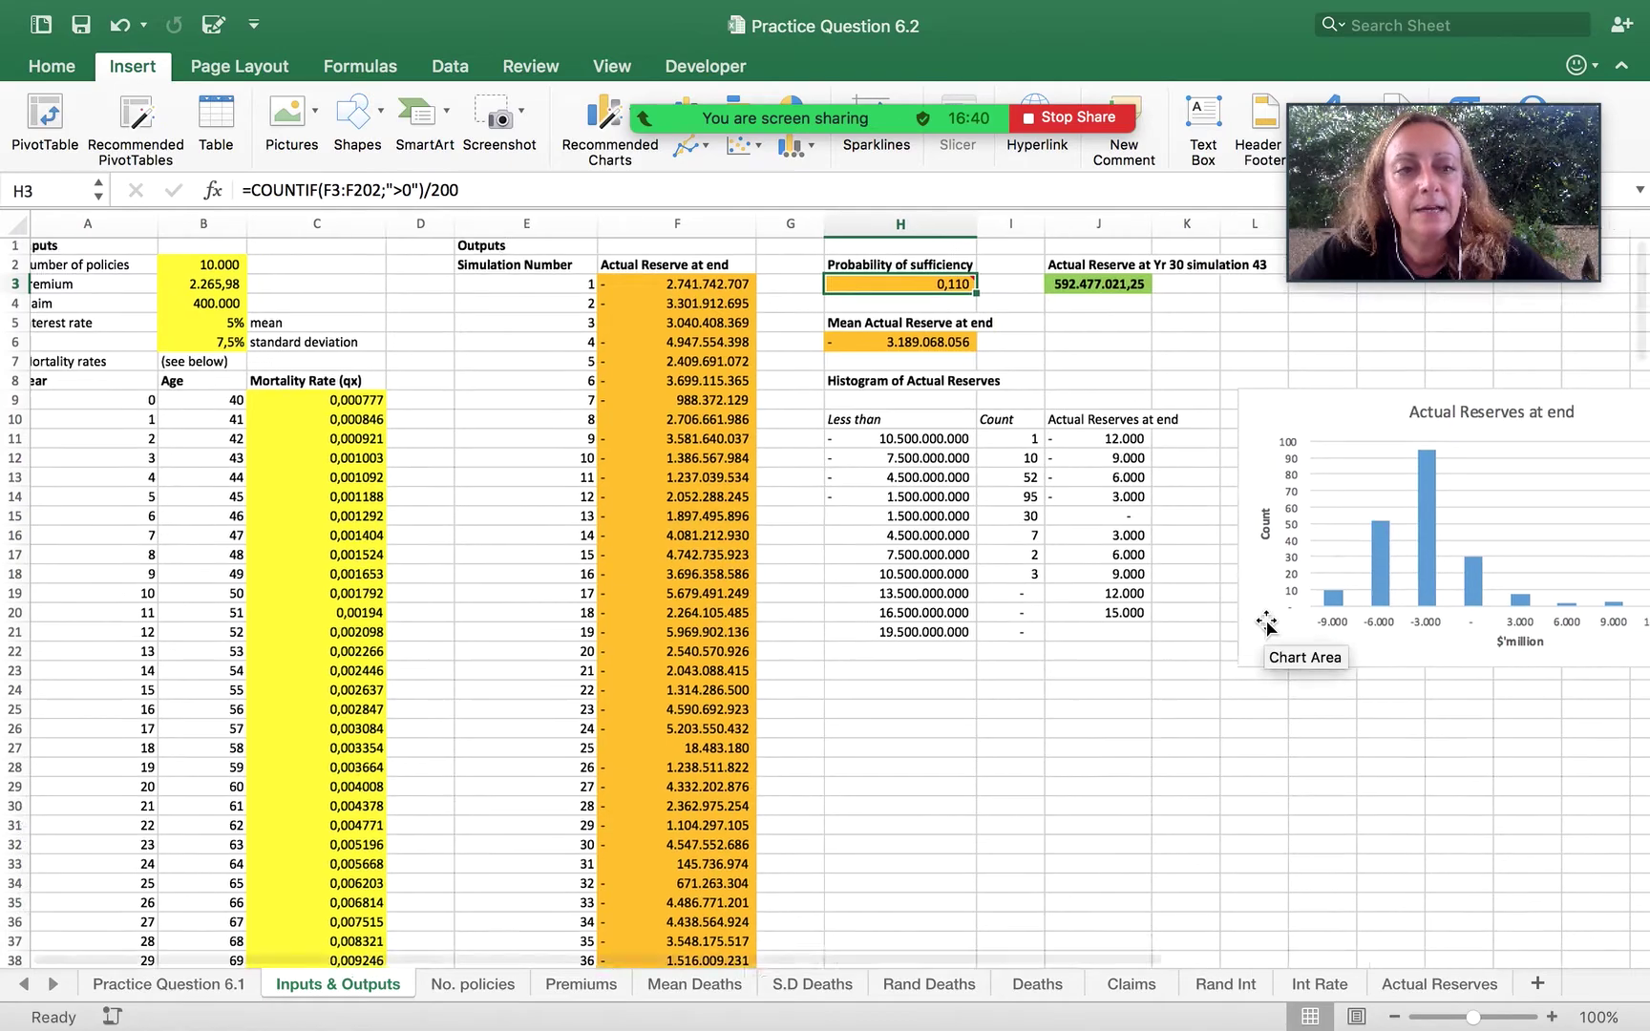